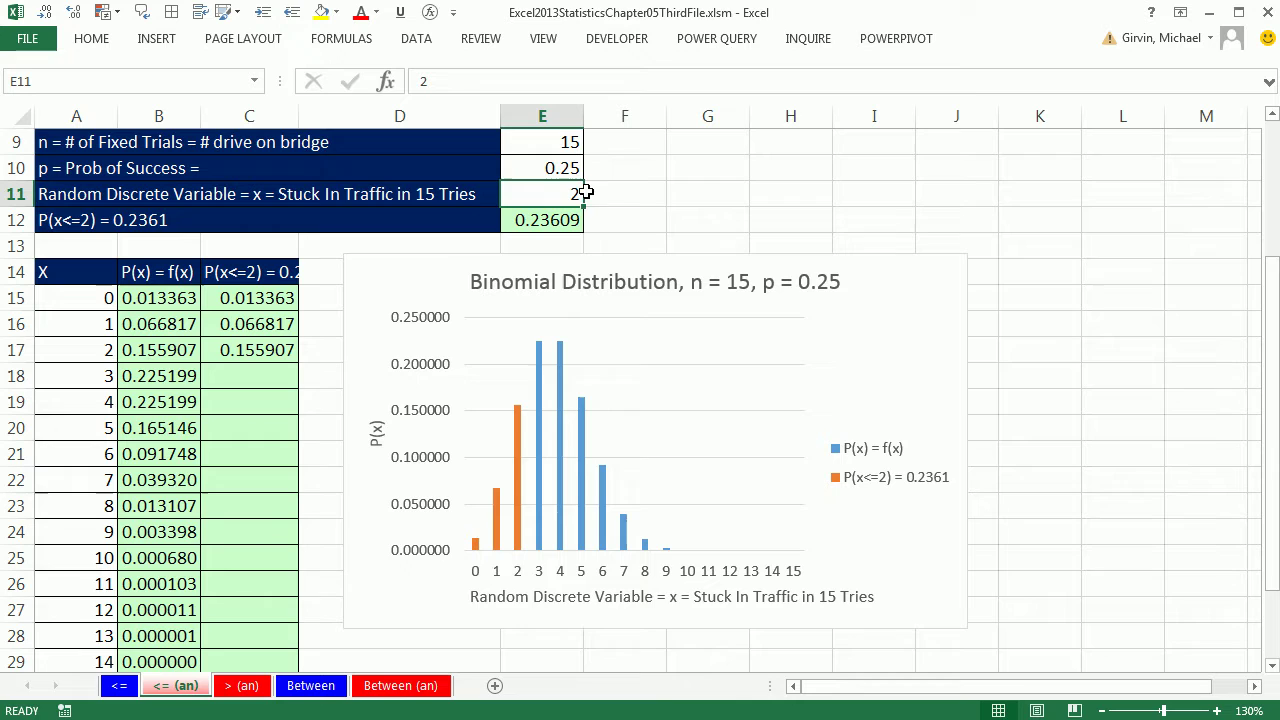
Try 3 and 4 as the x value in cell E11 of the finished sheet, and set it back to 2
{"action": "type", "text": "3"}
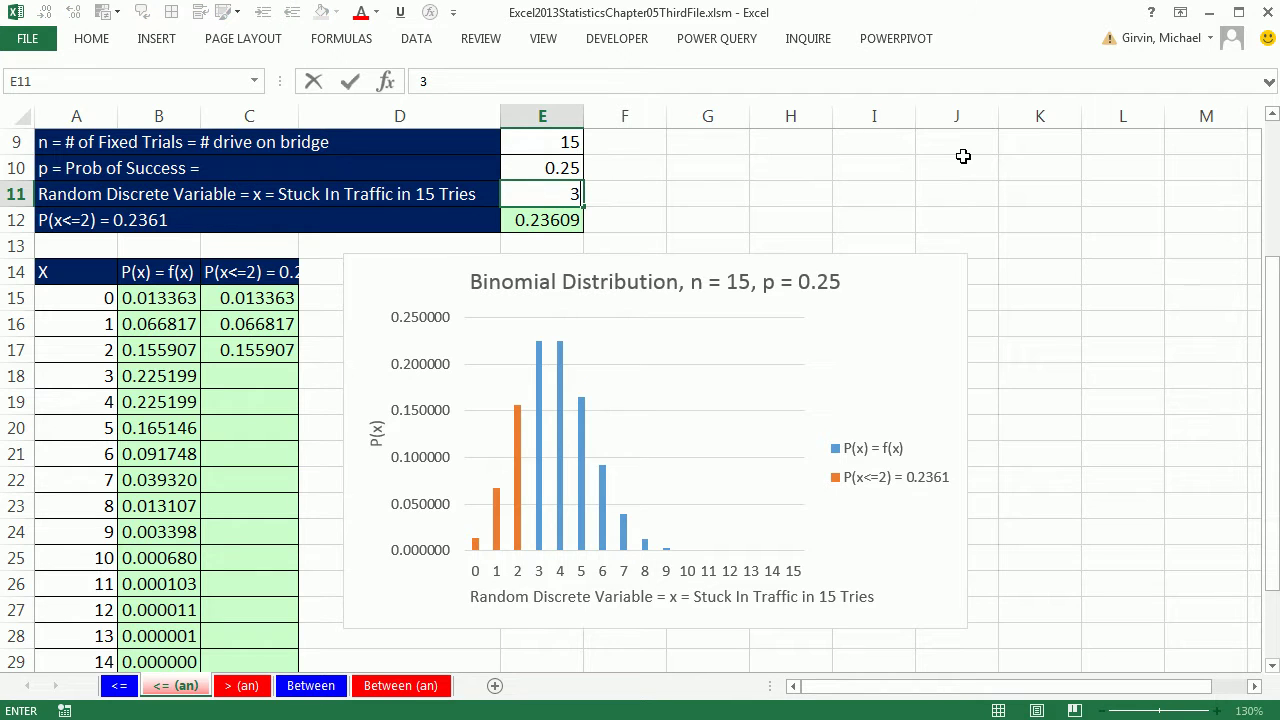
{"action": "key", "text": "ctrl+Return"}
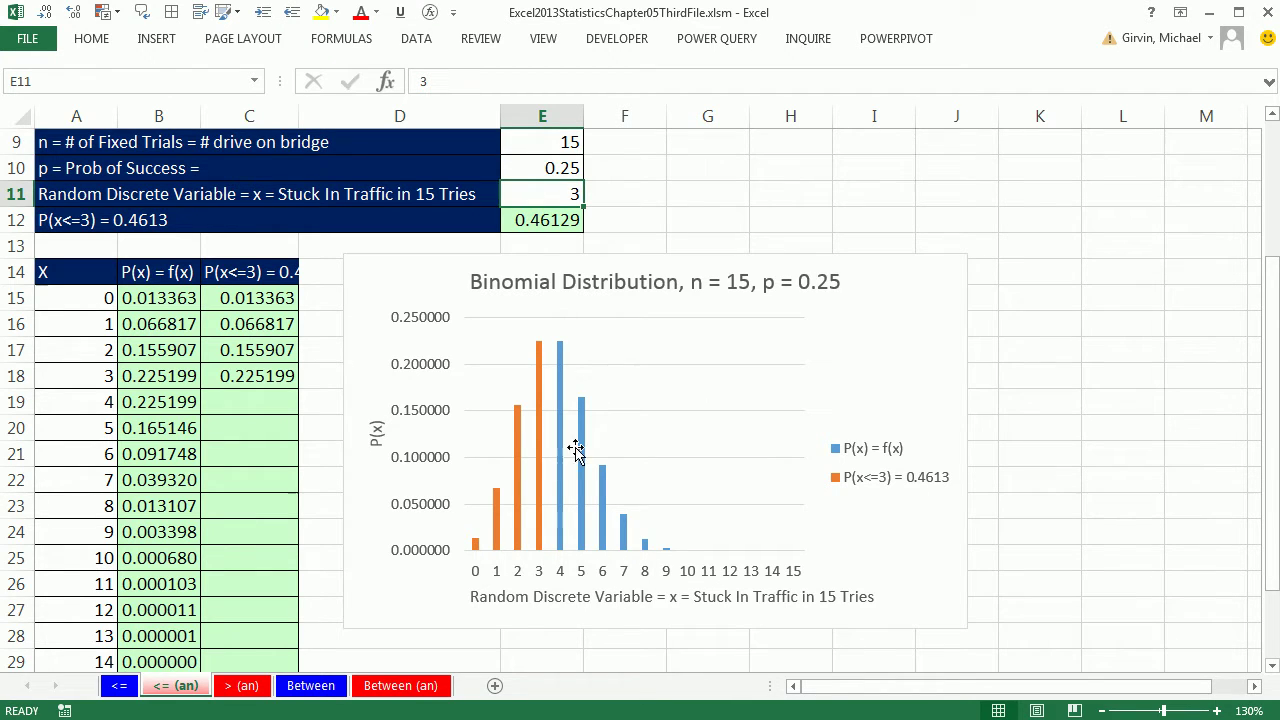
{"action": "type", "text": "4"}
{"action": "key", "text": "ctrl+Return"}
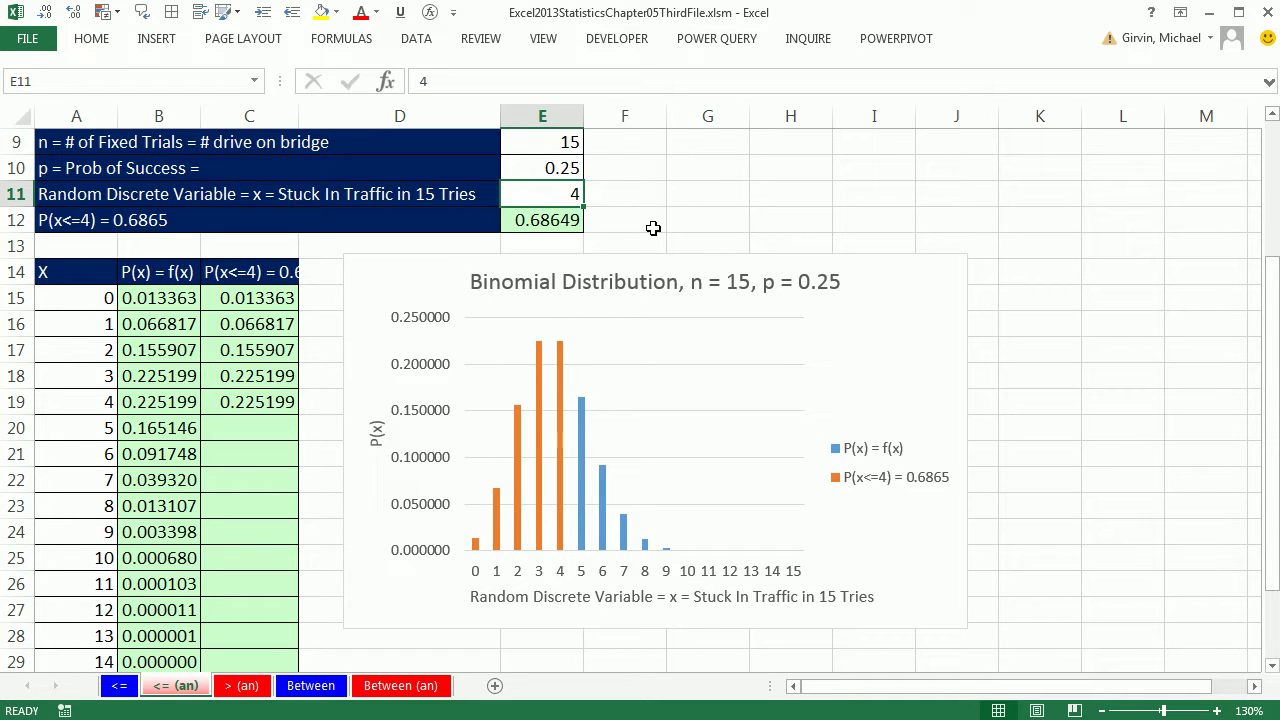
{"action": "type", "text": "2"}
{"action": "key", "text": "ctrl+Return"}
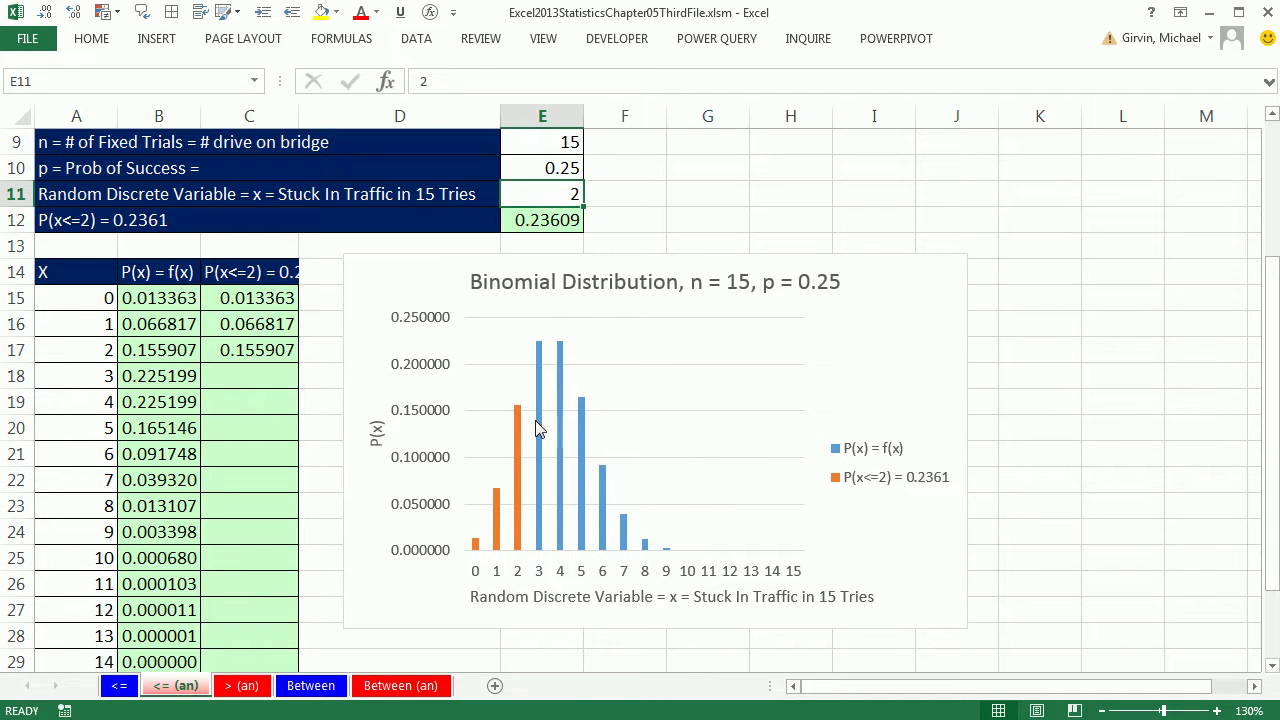
On the "<=" sheet, start a BINOM.DIST formula in cell B15 with A15 as the number of successes
{"action": "left_click", "coordinate": [118, 686]}
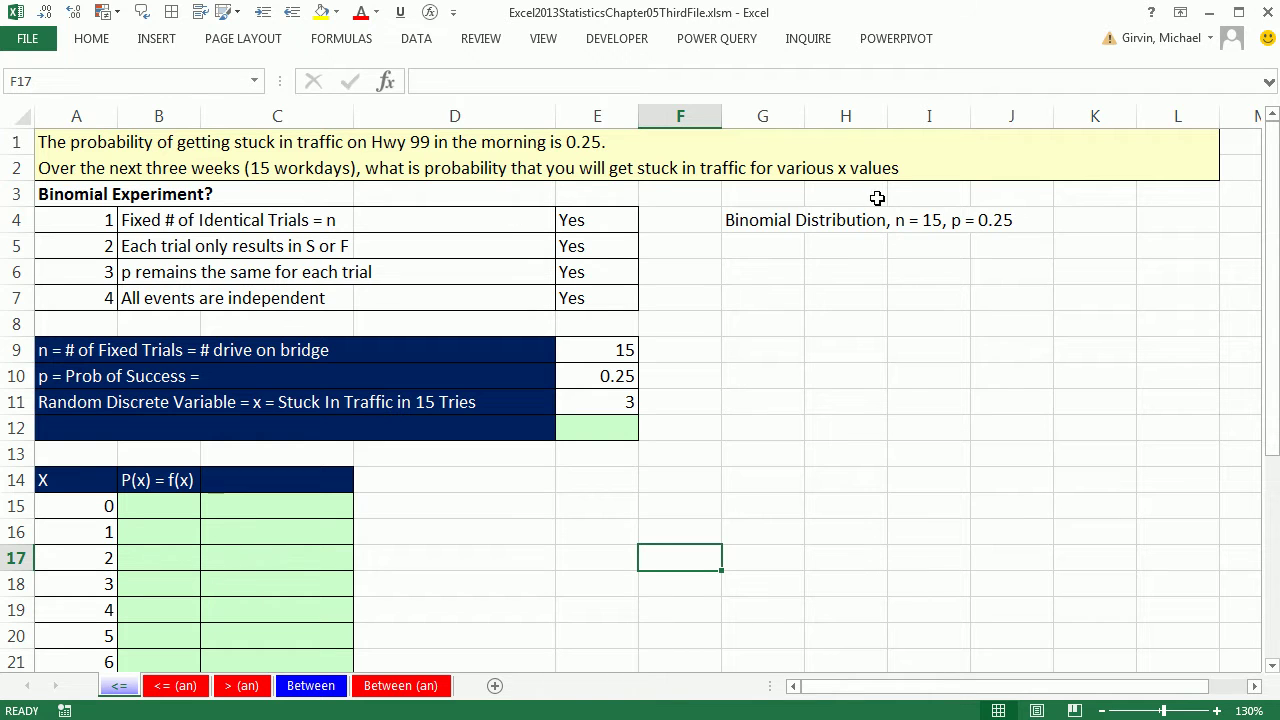
{"action": "scroll", "coordinate": [697, 396], "scroll_direction": "down", "scroll_amount": 2}
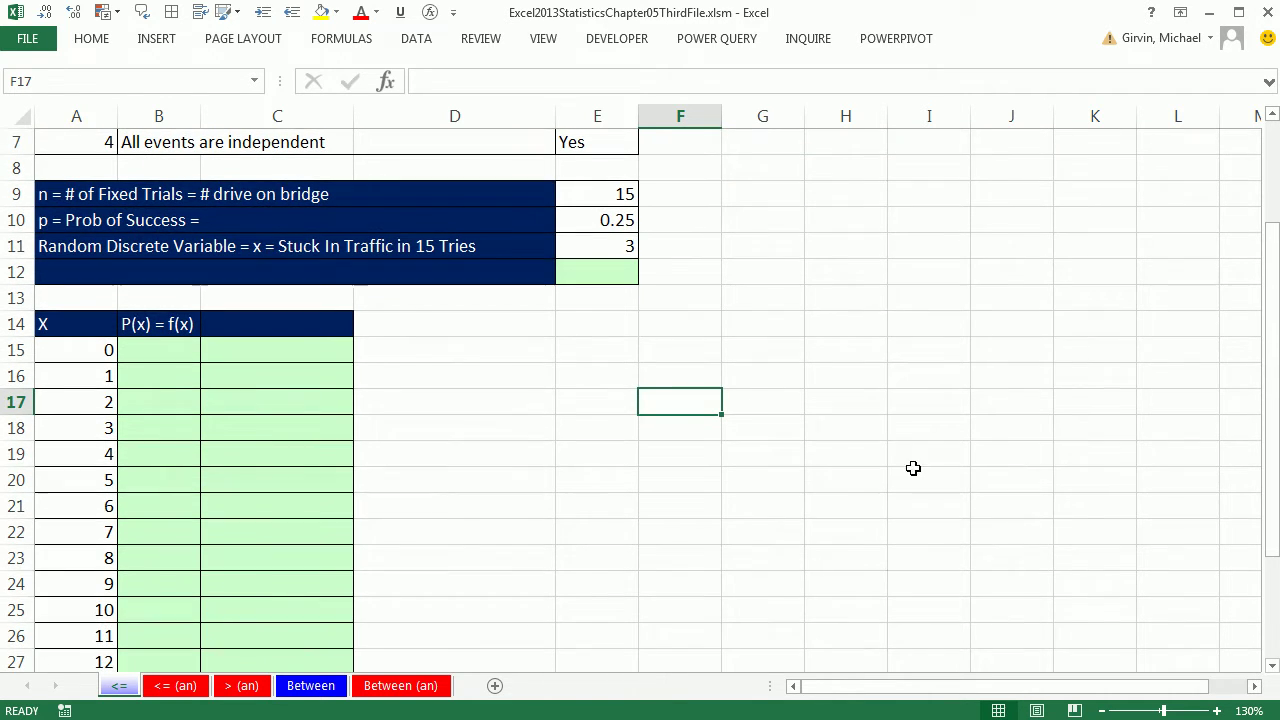
{"action": "left_click", "coordinate": [1273, 665]}
{"action": "left_click", "coordinate": [1273, 665]}
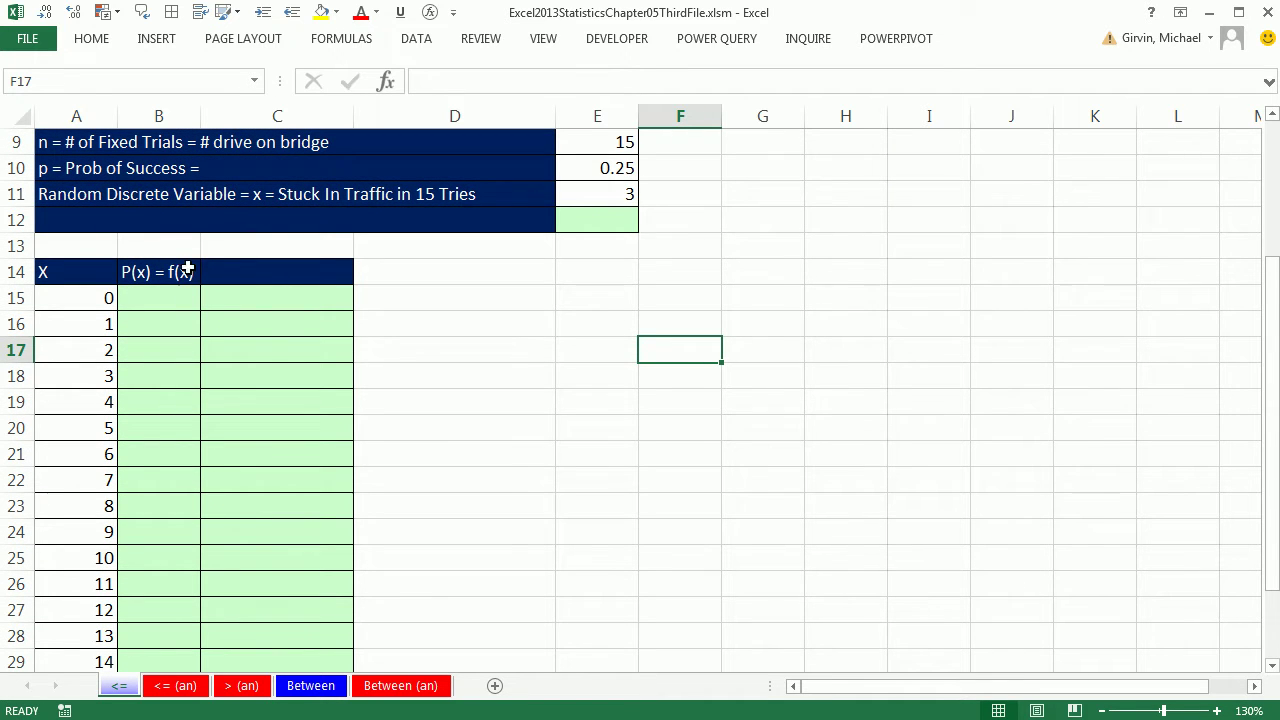
{"action": "left_click", "coordinate": [152, 301]}
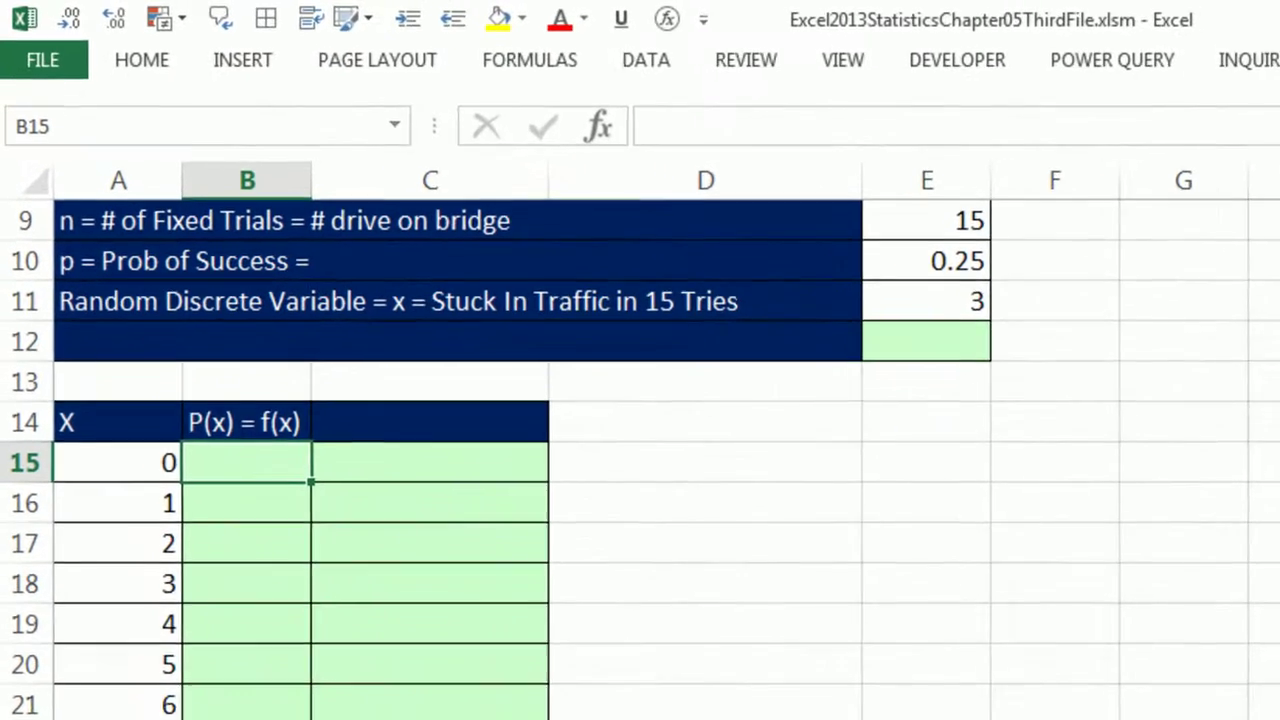
{"action": "type", "text": "=bino"}
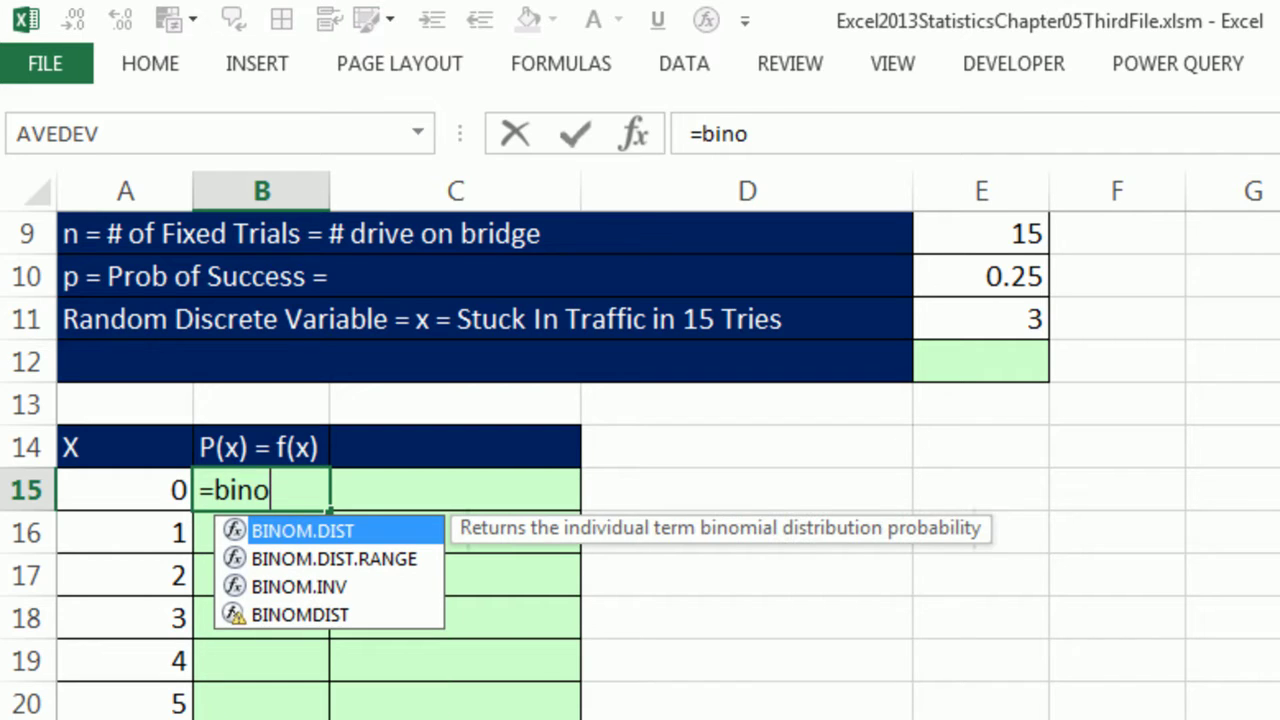
{"action": "key", "text": "Tab"}
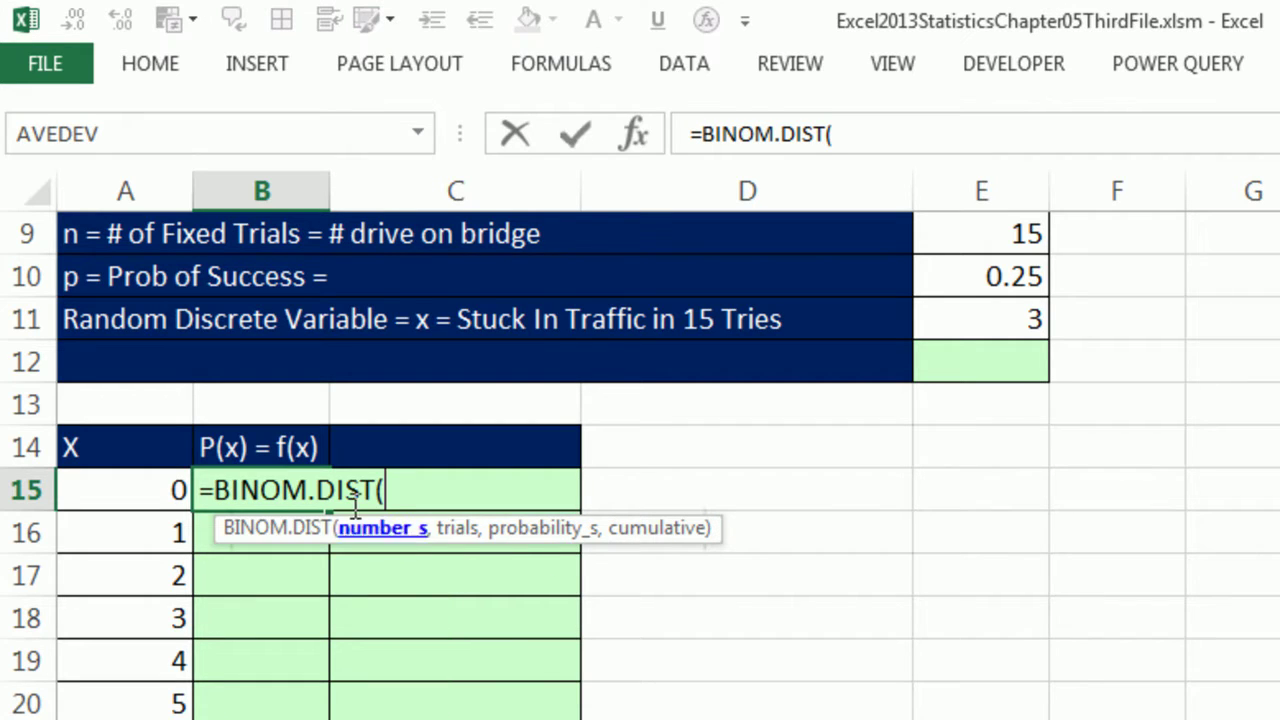
{"action": "left_click", "coordinate": [160, 490]}
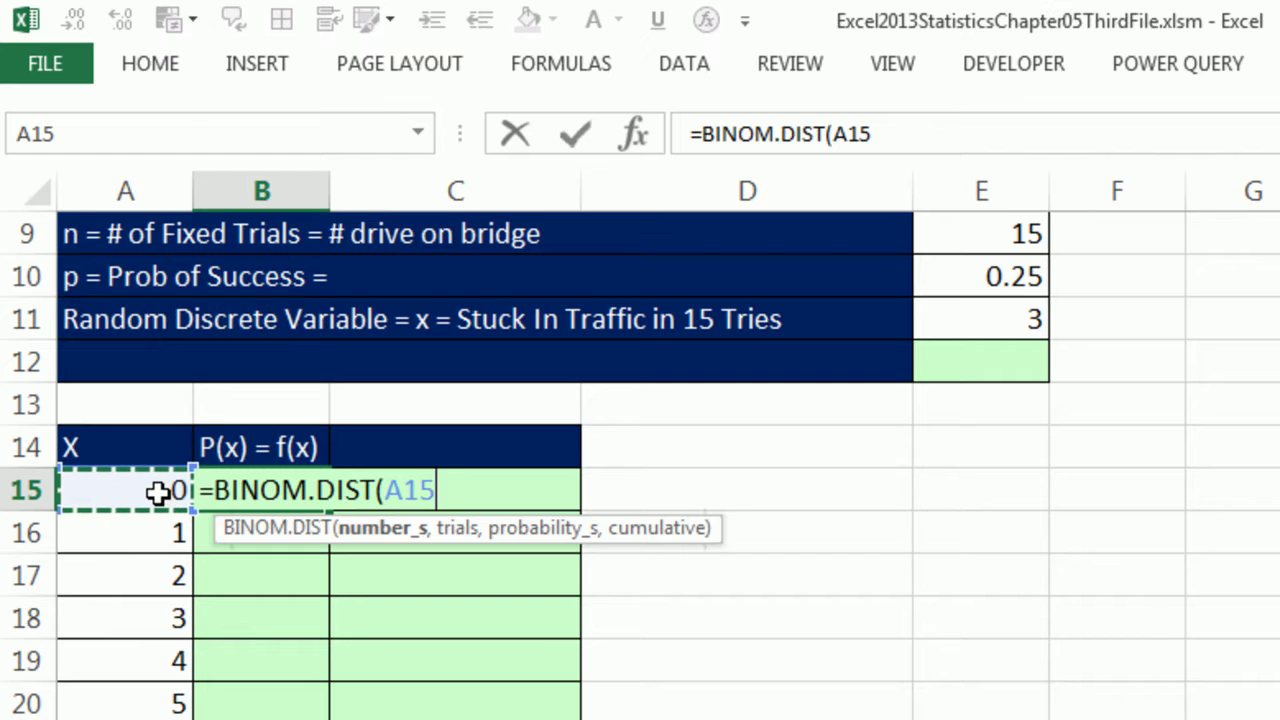
{"action": "type", "text": ","}
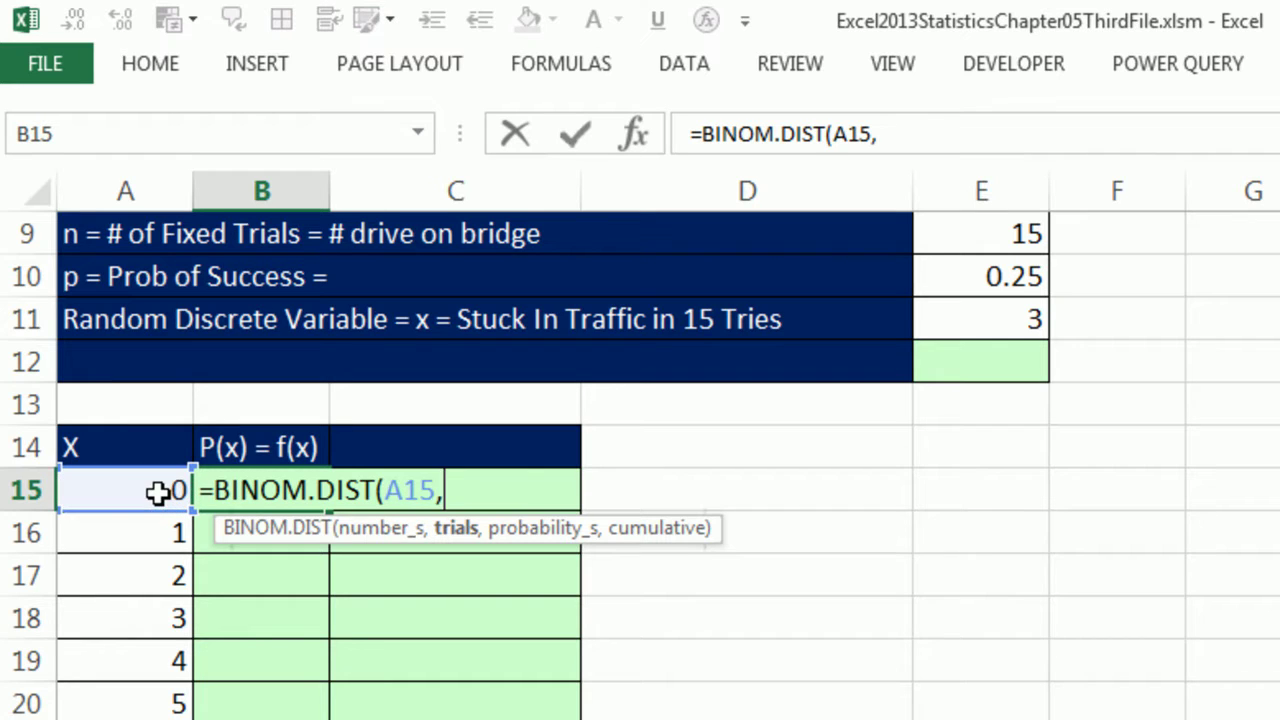
Complete the B15 formula with $E$9 as trials, $E$10 as probability and 0 for cumulative, and fill it down to B30
{"action": "left_click", "coordinate": [962, 227]}
{"action": "key", "text": "F4"}
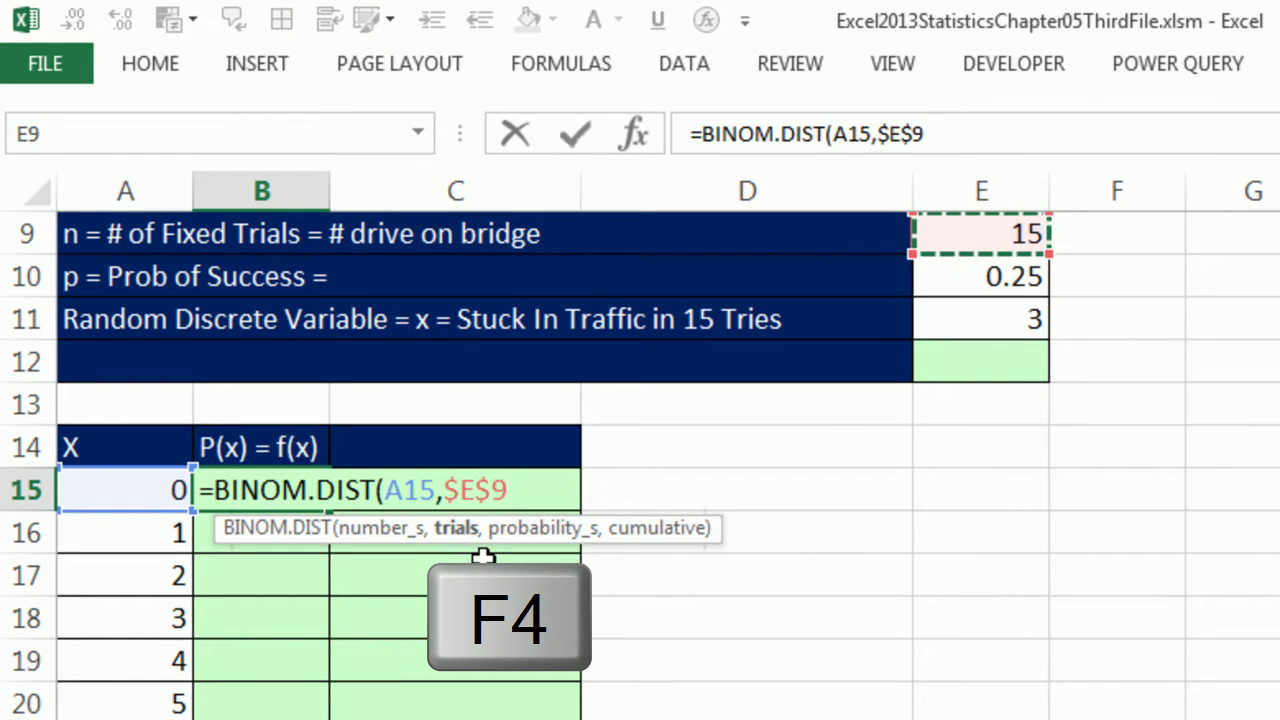
{"action": "type", "text": ","}
{"action": "left_click", "coordinate": [980, 282]}
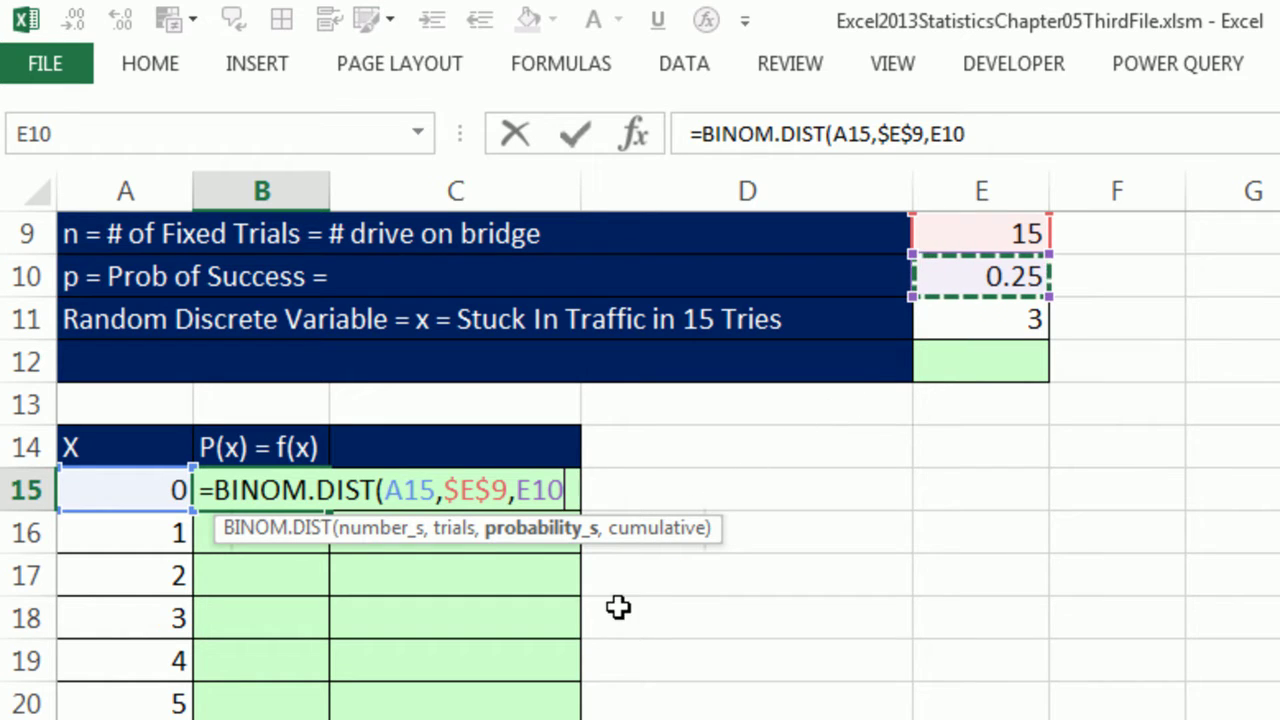
{"action": "key", "text": "F4"}
{"action": "type", "text": ","}
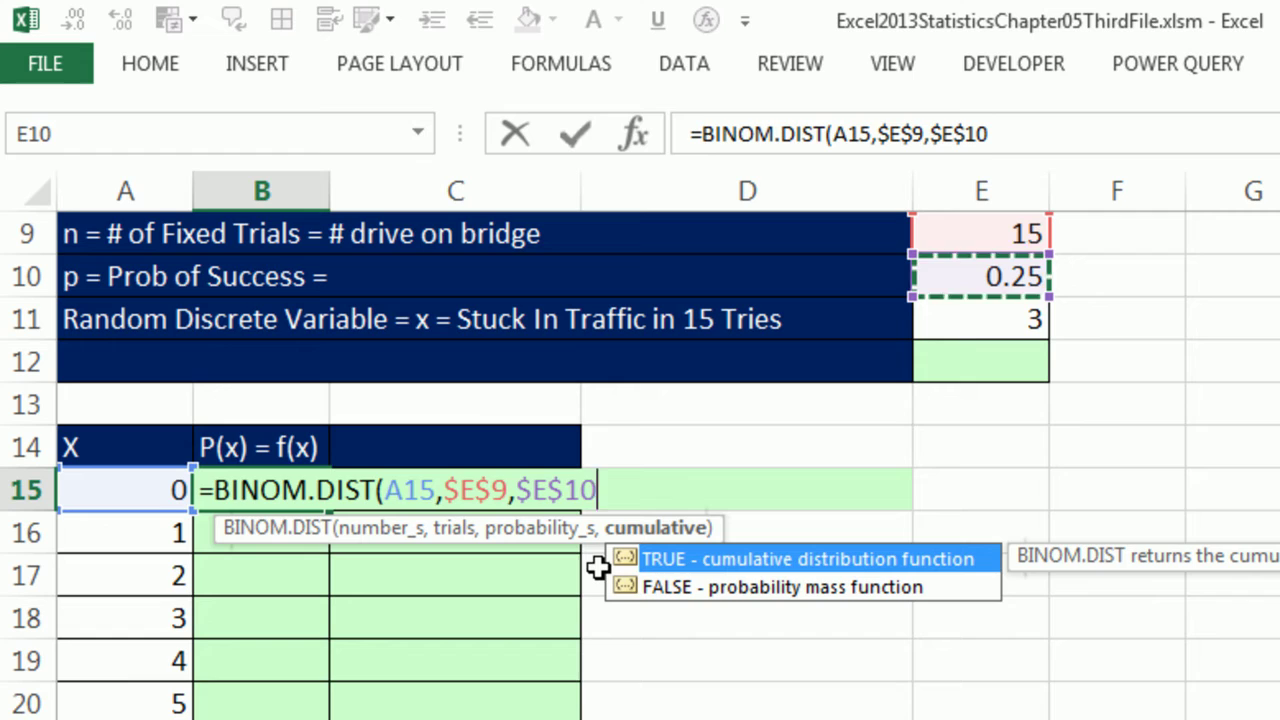
{"action": "type", "text": "0)"}
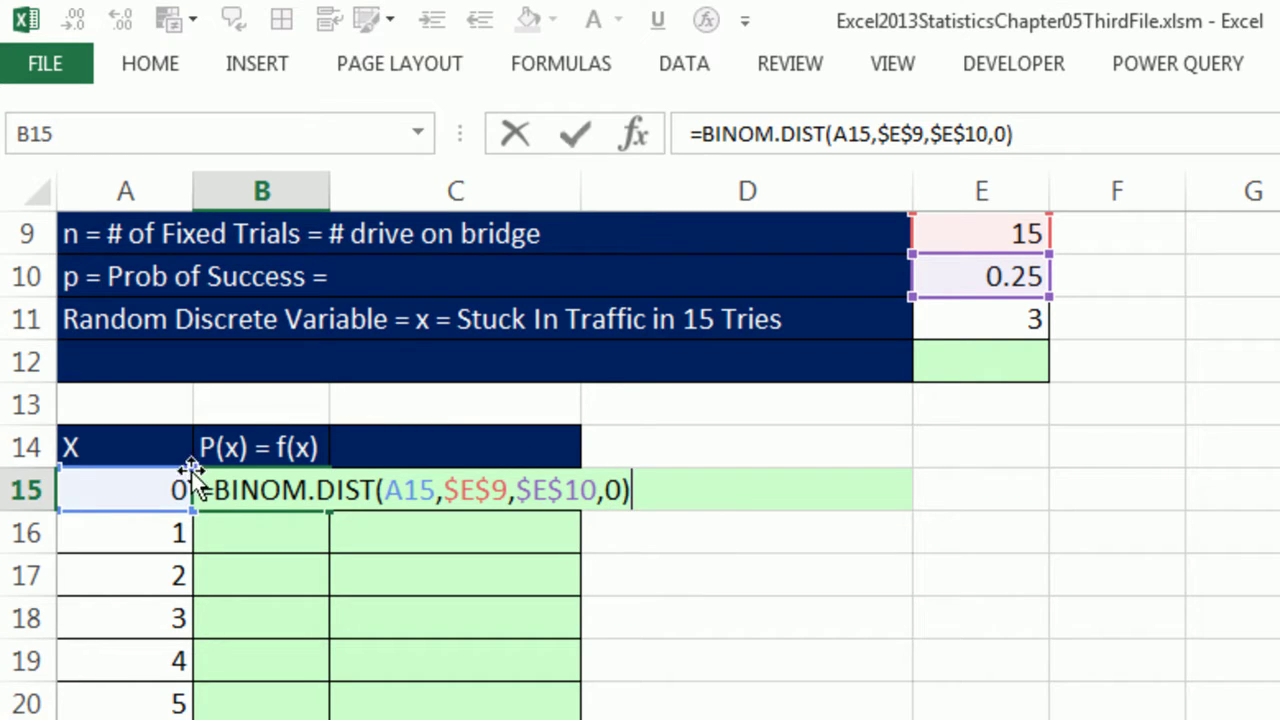
{"action": "key", "text": "ctrl+Return"}
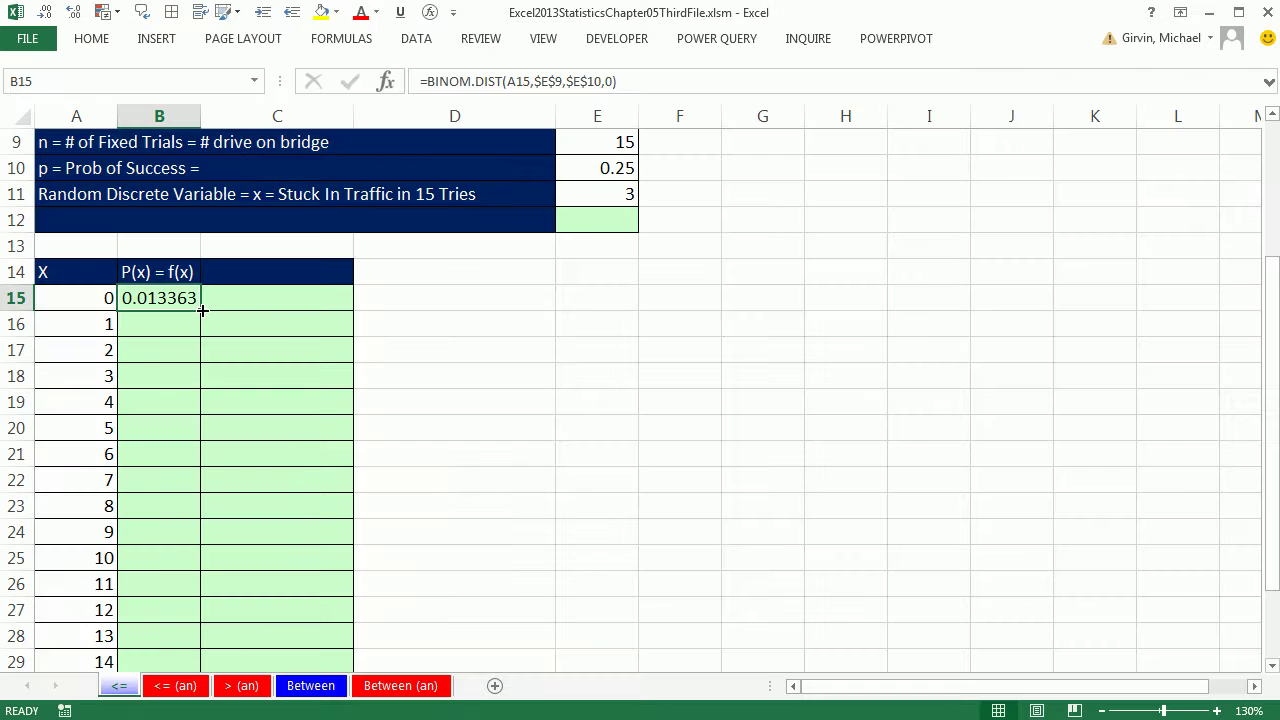
{"action": "left_click_drag", "start_coordinate": [329, 511], "coordinate": [336, 719]}
{"action": "left_click_drag", "start_coordinate": [205, 512], "coordinate": [197, 593]}
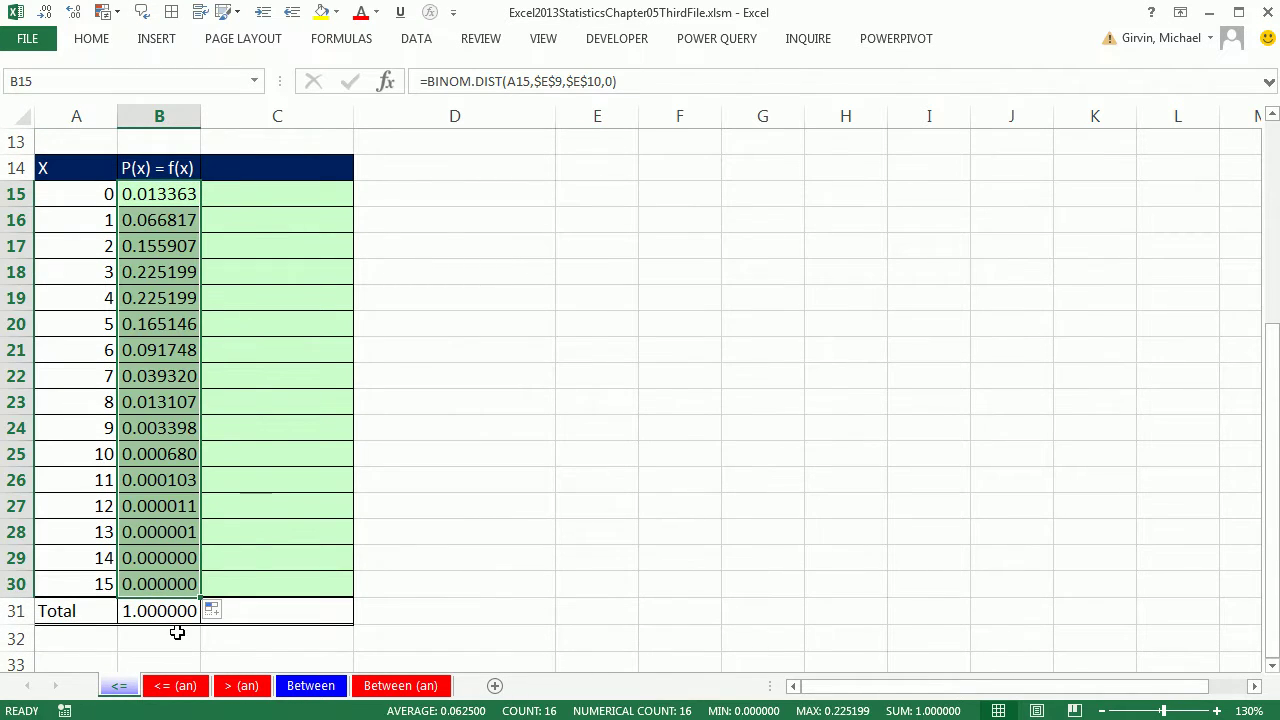
Insert a clustered column chart from A14:B30 and delete its X series
{"action": "left_click_drag", "start_coordinate": [82, 175], "coordinate": [154, 582]}
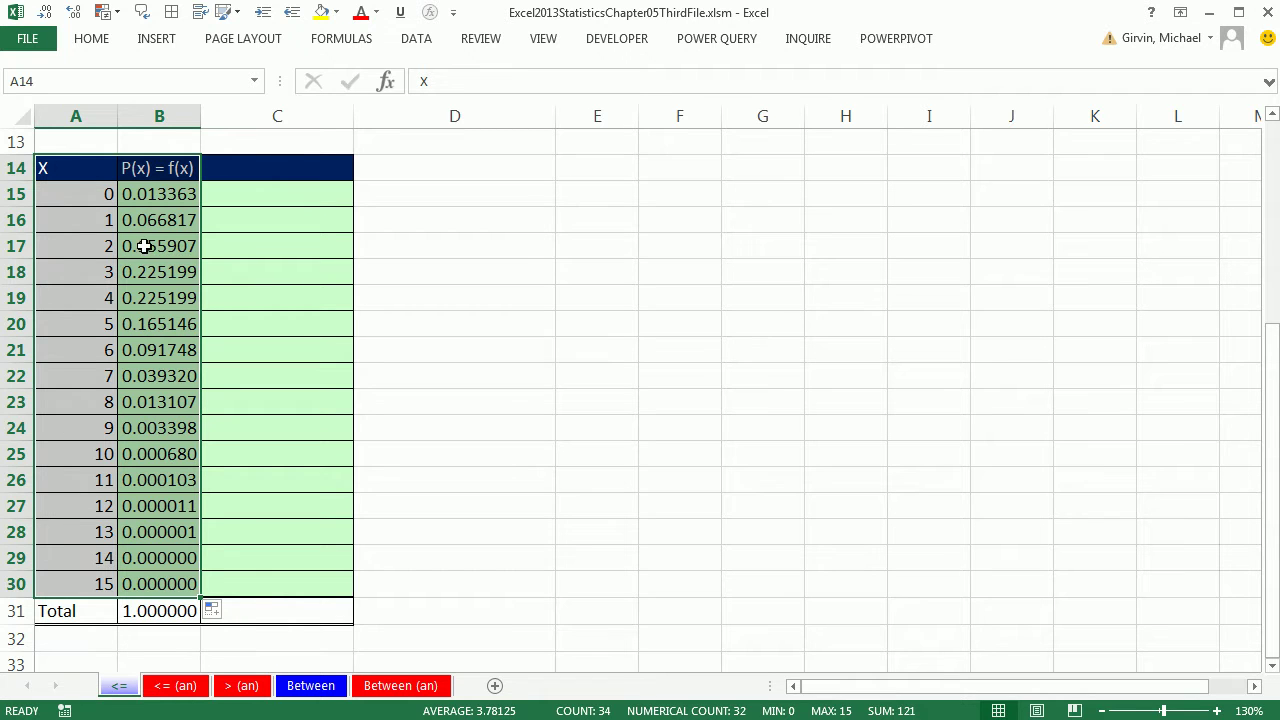
{"action": "scroll", "coordinate": [143, 445], "scroll_direction": "up", "scroll_amount": 1}
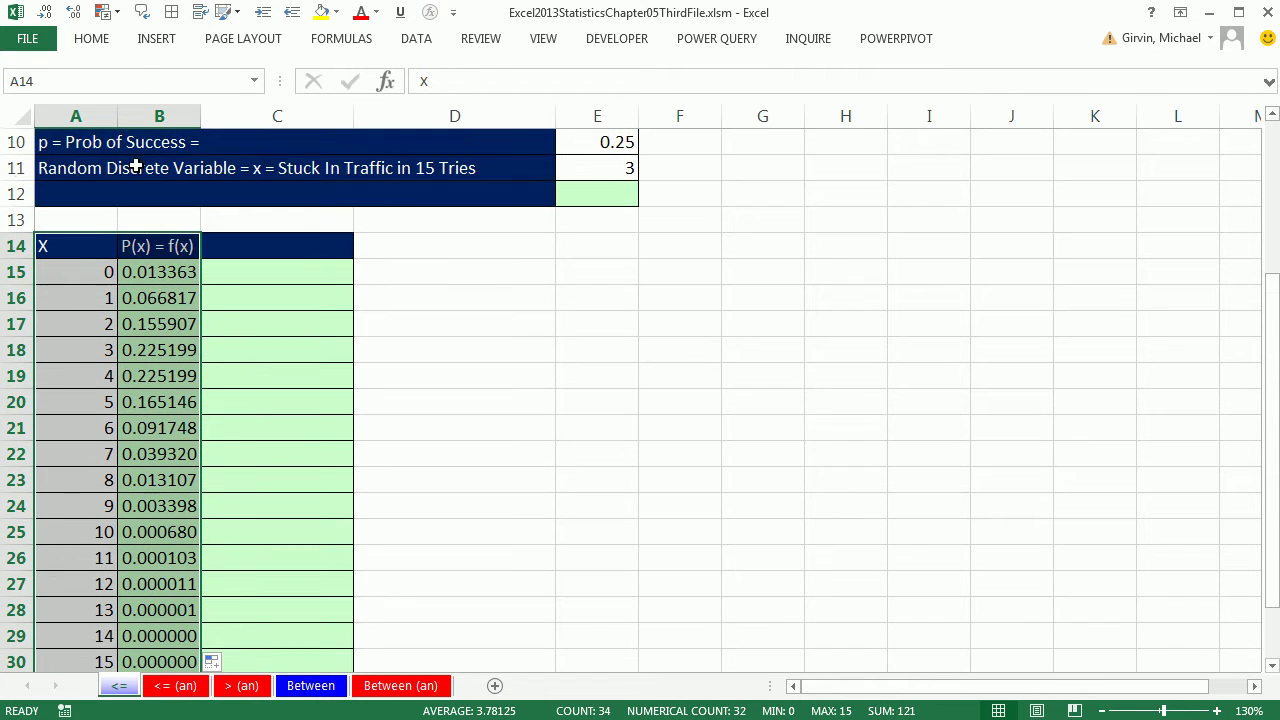
{"action": "left_click", "coordinate": [160, 40]}
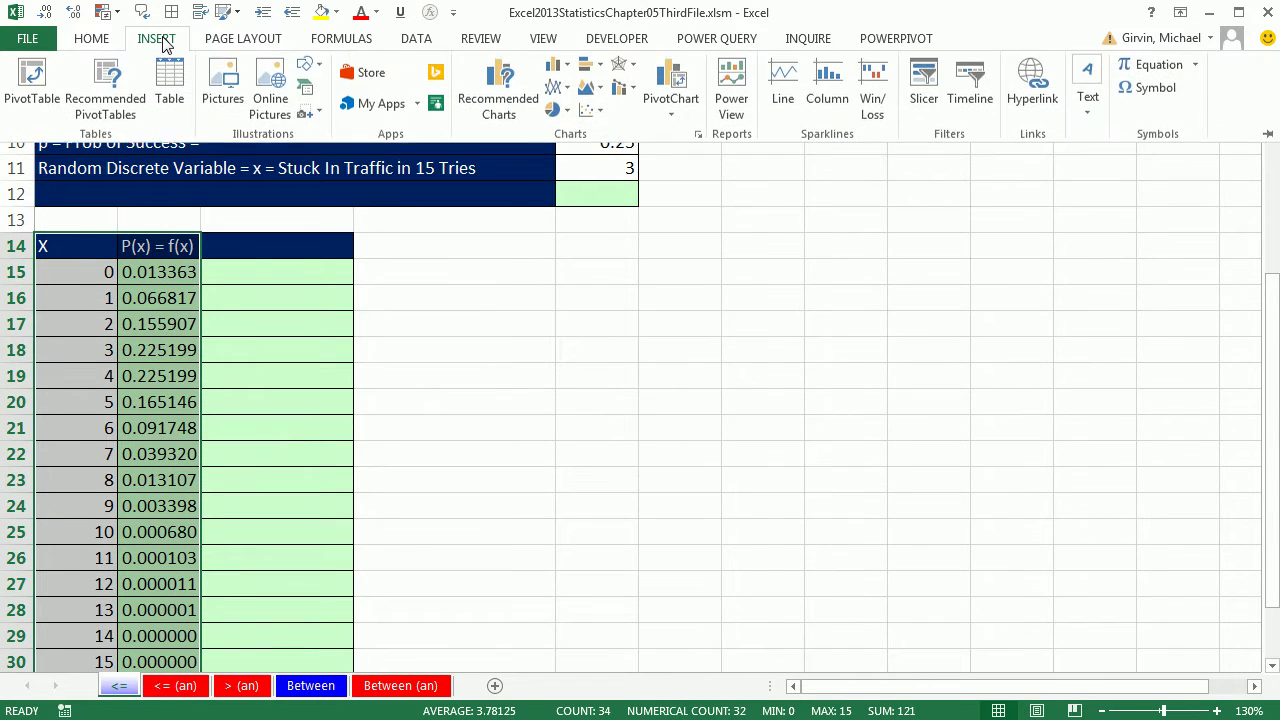
{"action": "left_click", "coordinate": [572, 64]}
{"action": "left_click", "coordinate": [563, 129]}
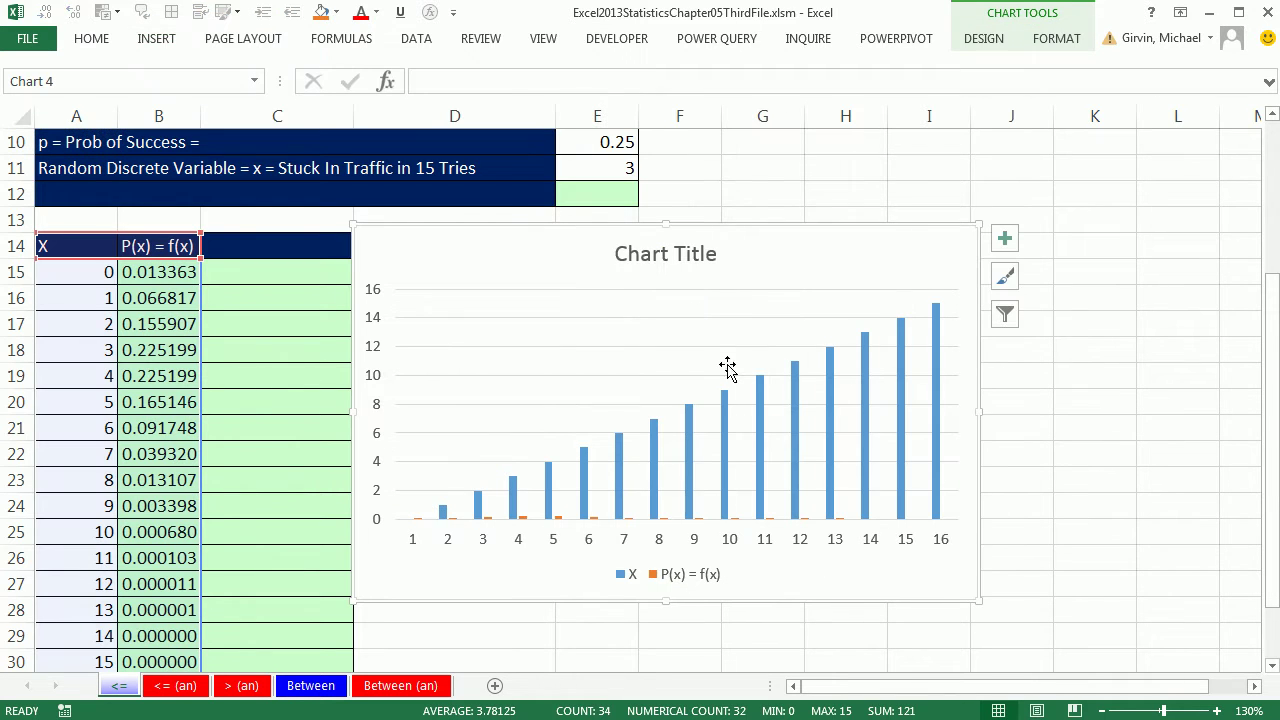
{"action": "left_click", "coordinate": [762, 421]}
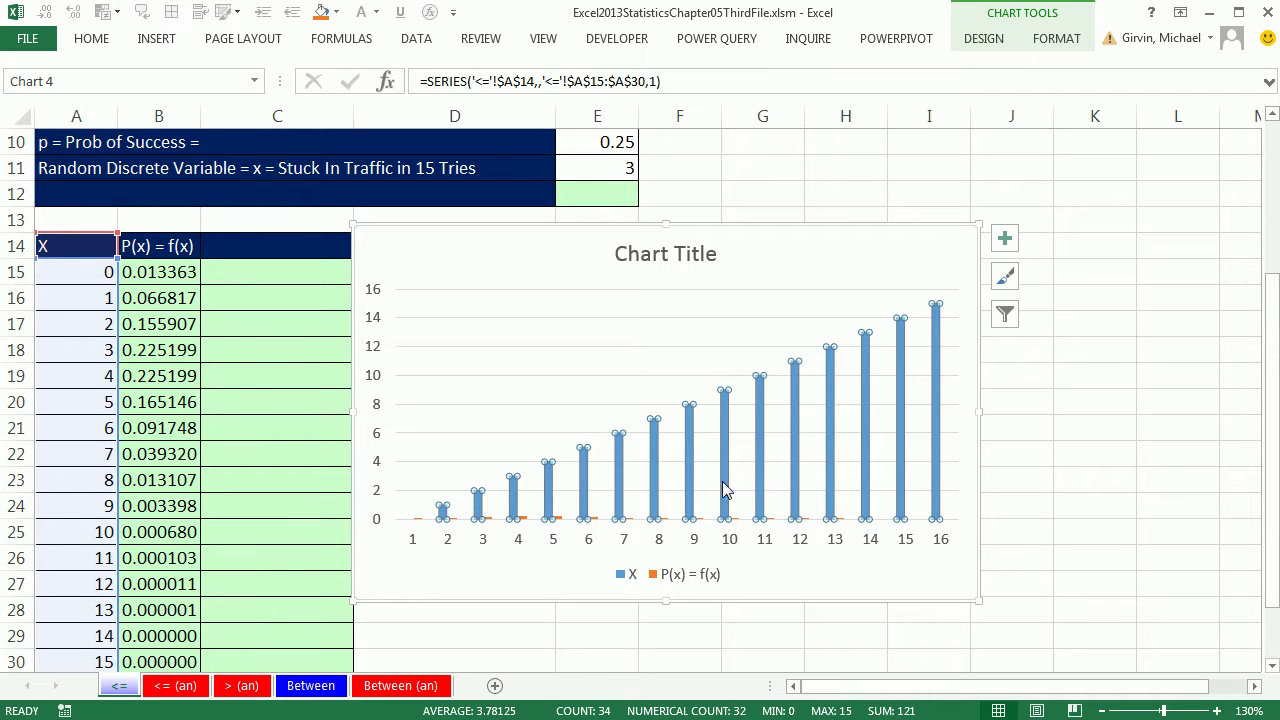
{"action": "key", "text": "Delete"}
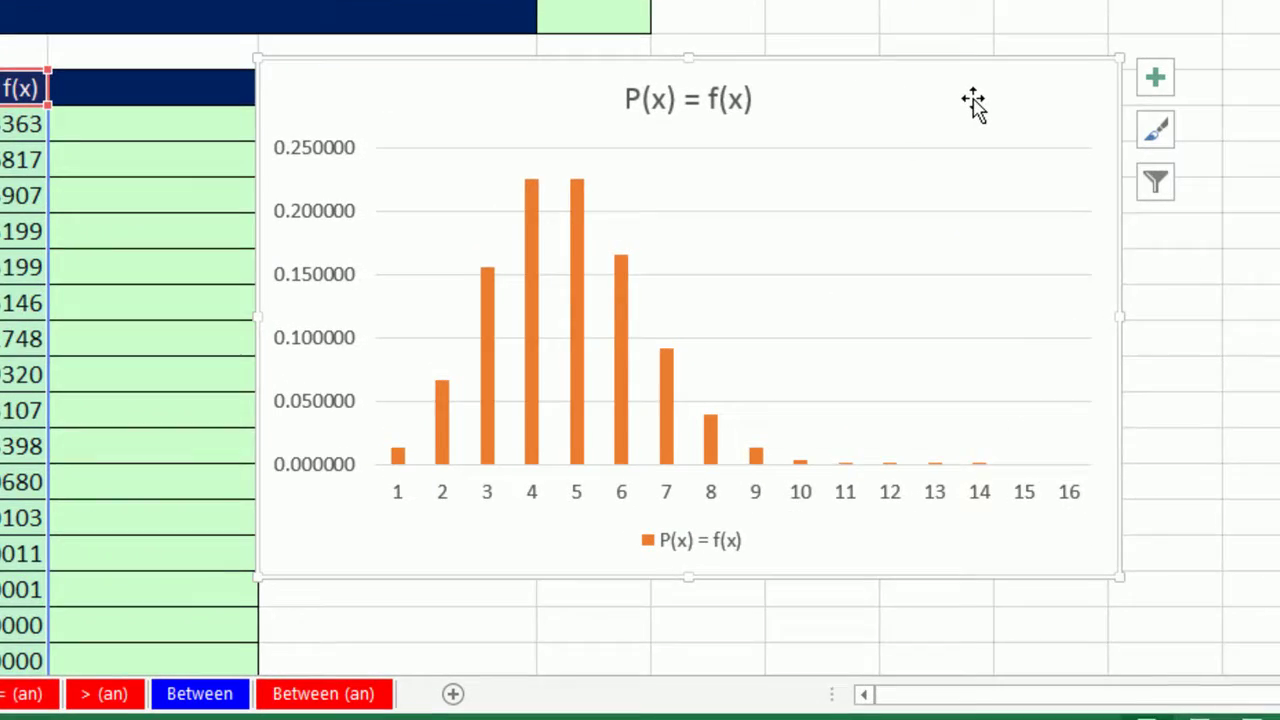
Set the chart's horizontal axis labels to the X values in A15:A30
{"action": "right_click", "coordinate": [973, 100]}
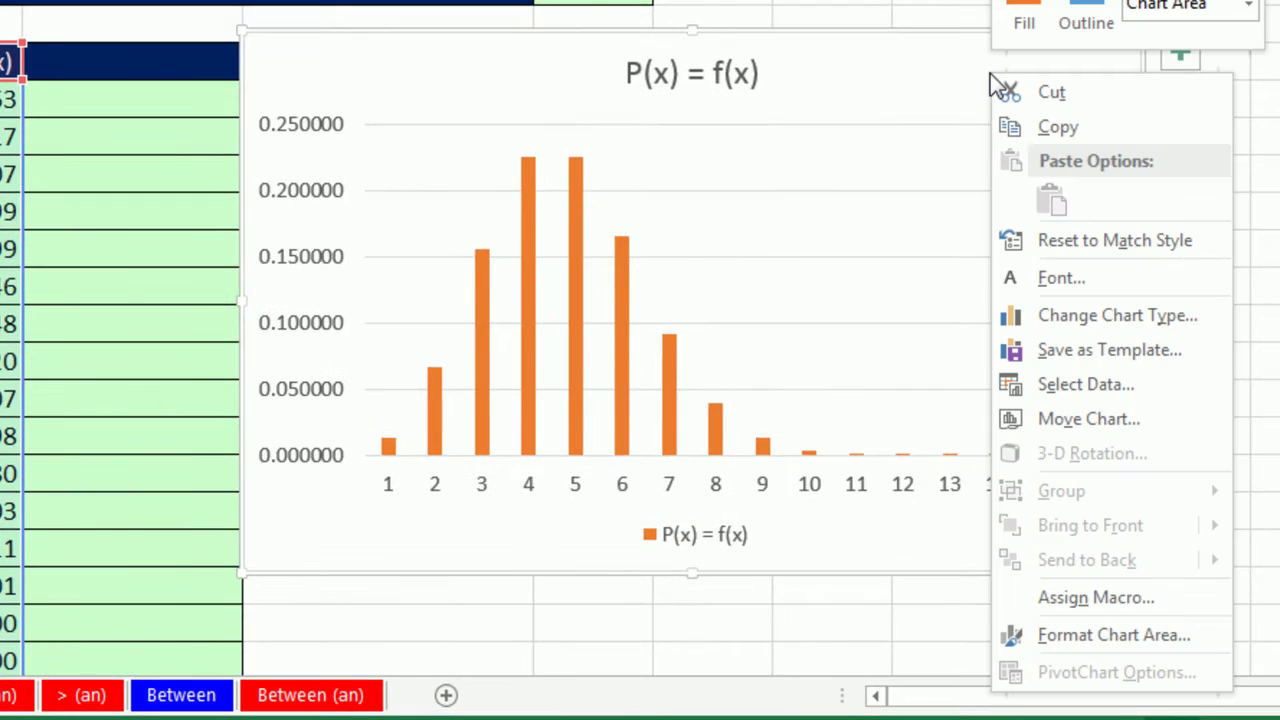
{"action": "left_click", "coordinate": [1052, 392]}
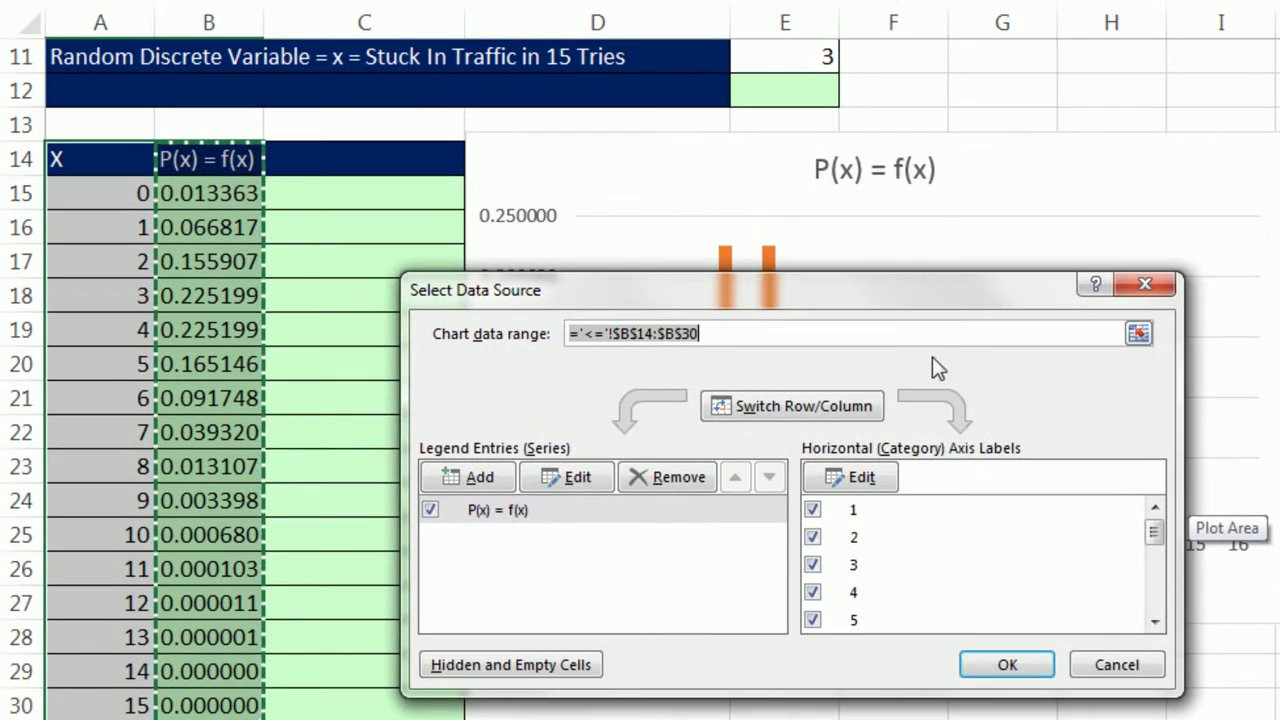
{"action": "left_click", "coordinate": [862, 478]}
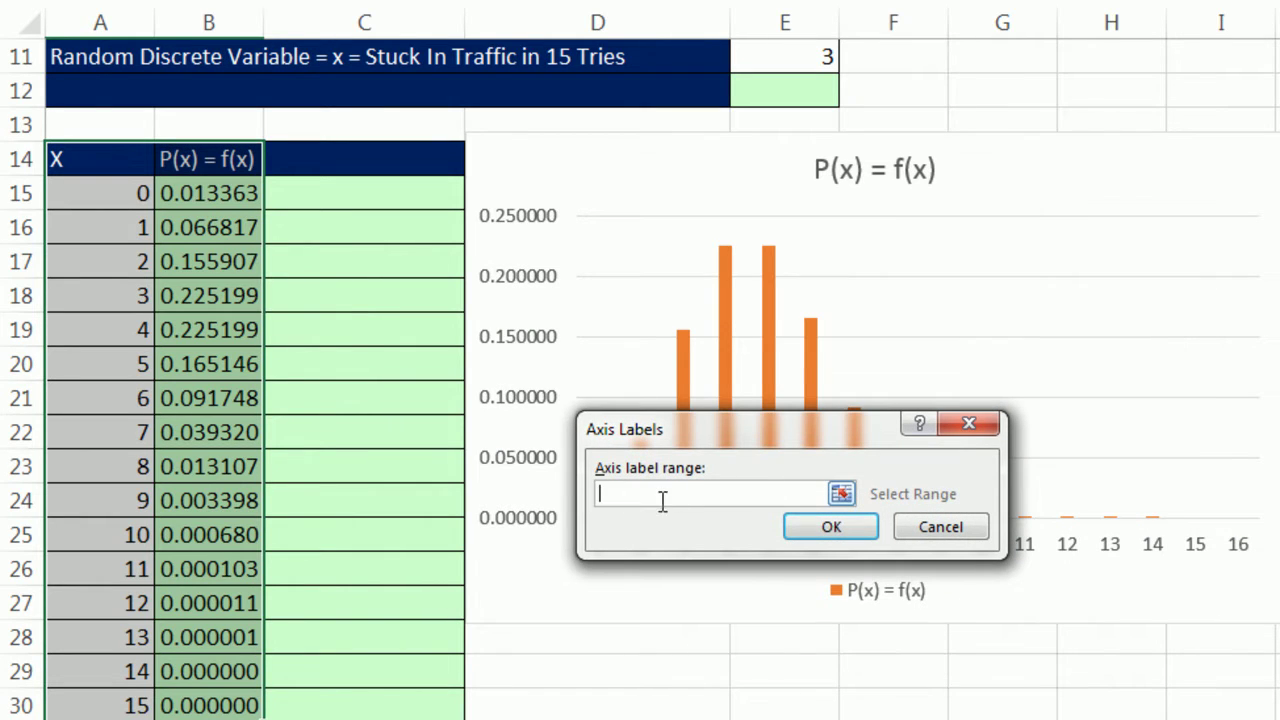
{"action": "left_click_drag", "start_coordinate": [103, 191], "coordinate": [104, 700]}
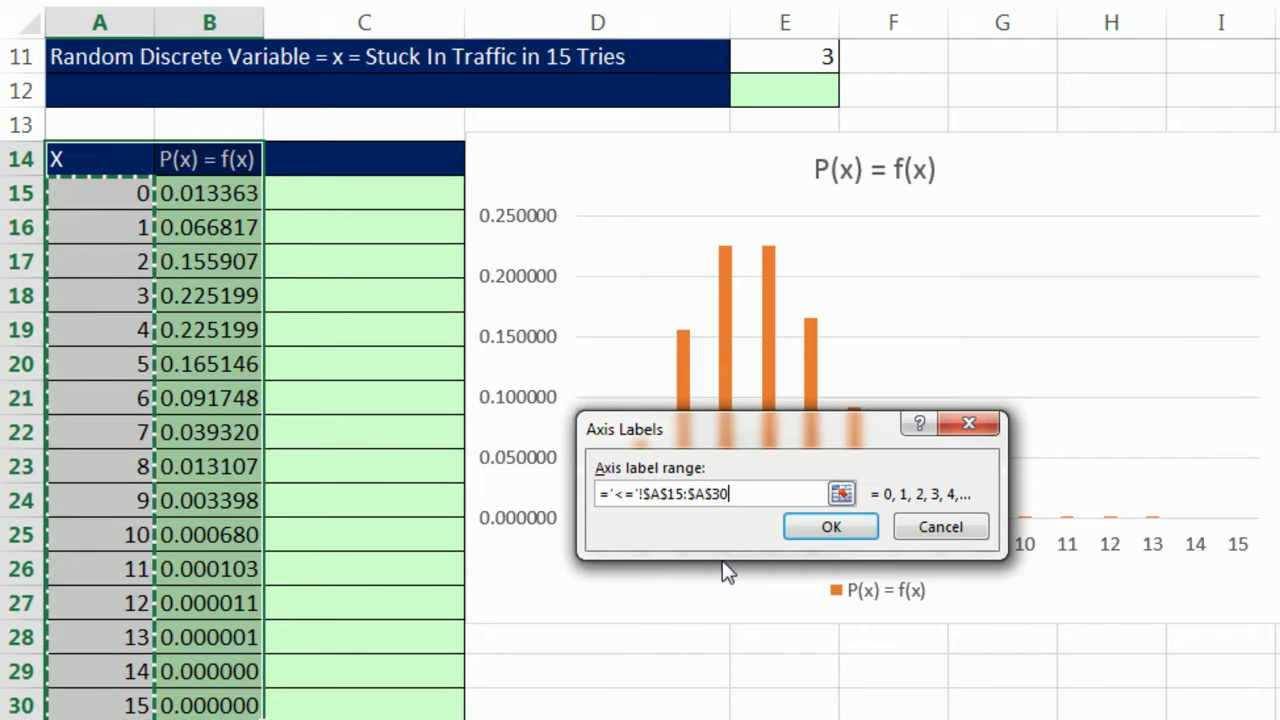
{"action": "left_click", "coordinate": [832, 527]}
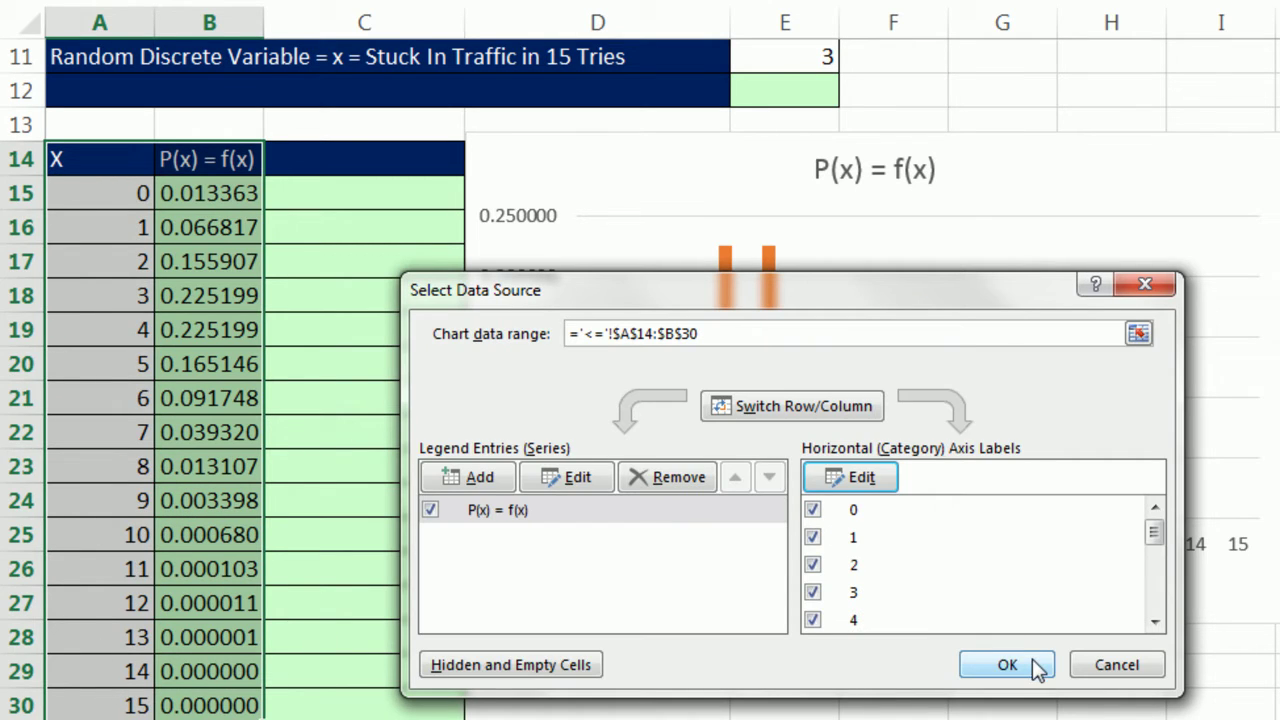
{"action": "left_click", "coordinate": [1030, 665]}
Link the chart title to cell G4, which holds the binomial distribution label
{"action": "left_click", "coordinate": [908, 175]}
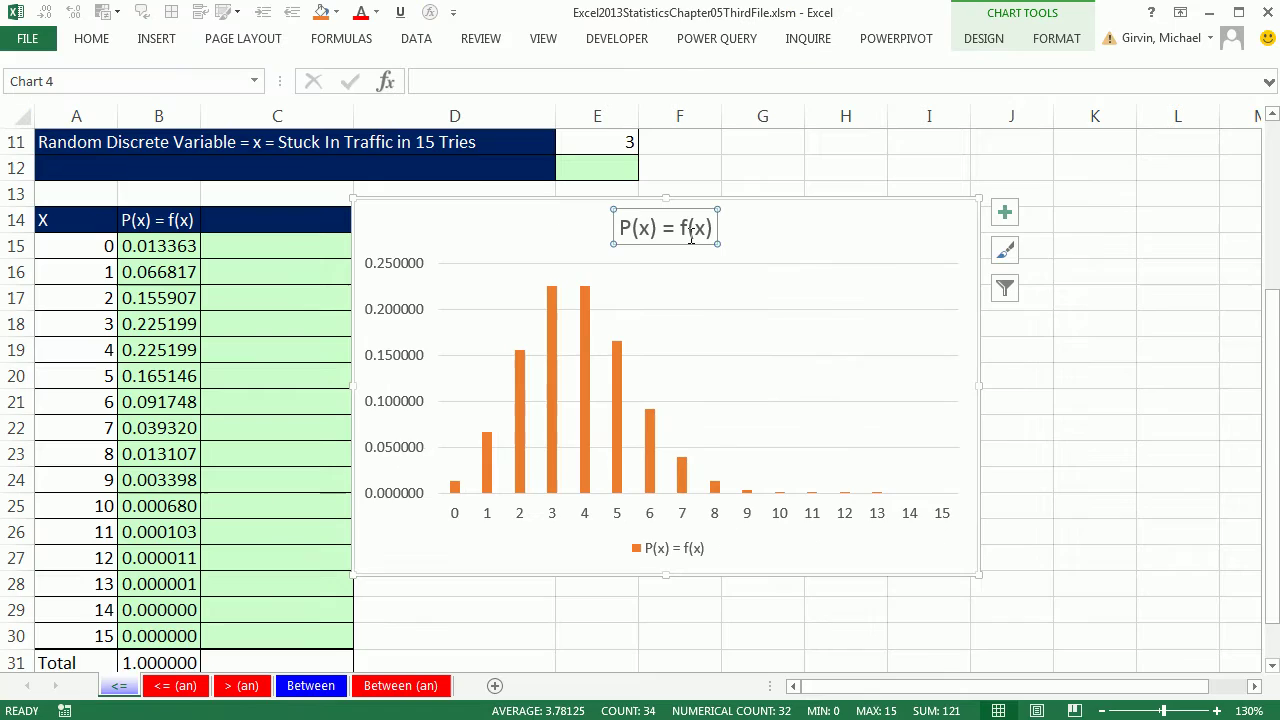
{"action": "type", "text": "="}
{"action": "left_click_drag", "start_coordinate": [1271, 420], "coordinate": [1271, 252]}
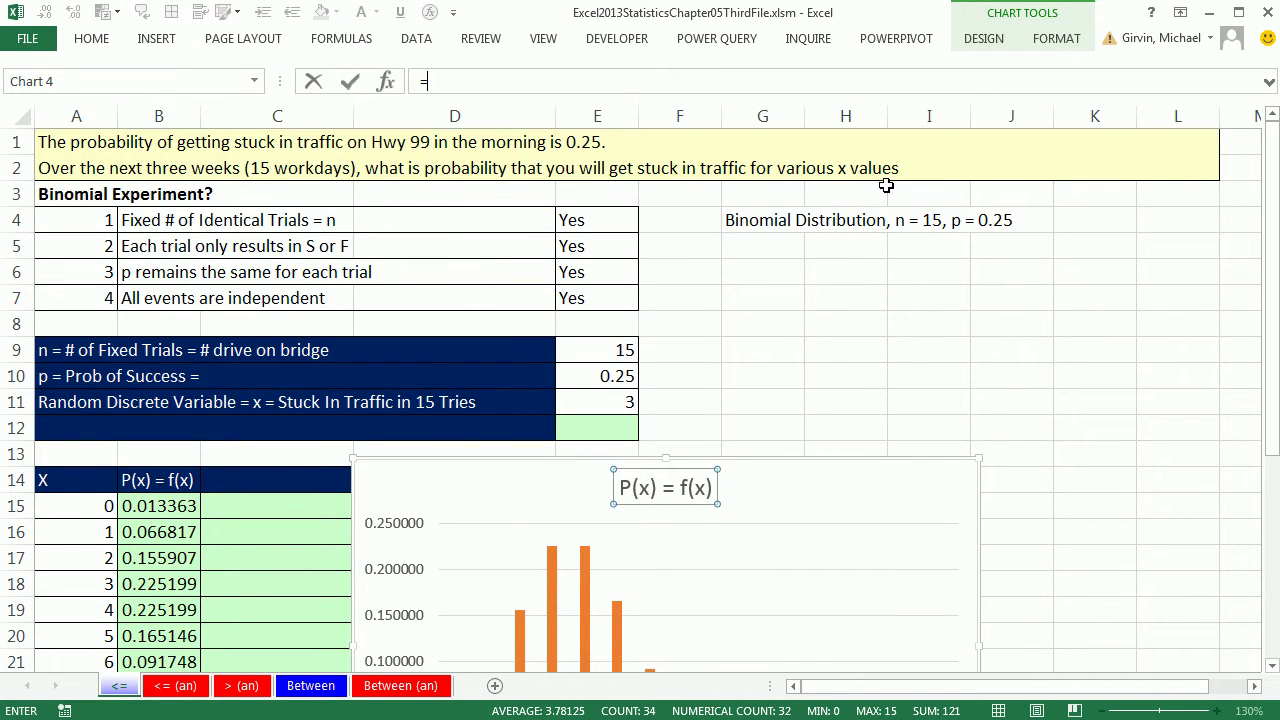
{"action": "left_click", "coordinate": [740, 223]}
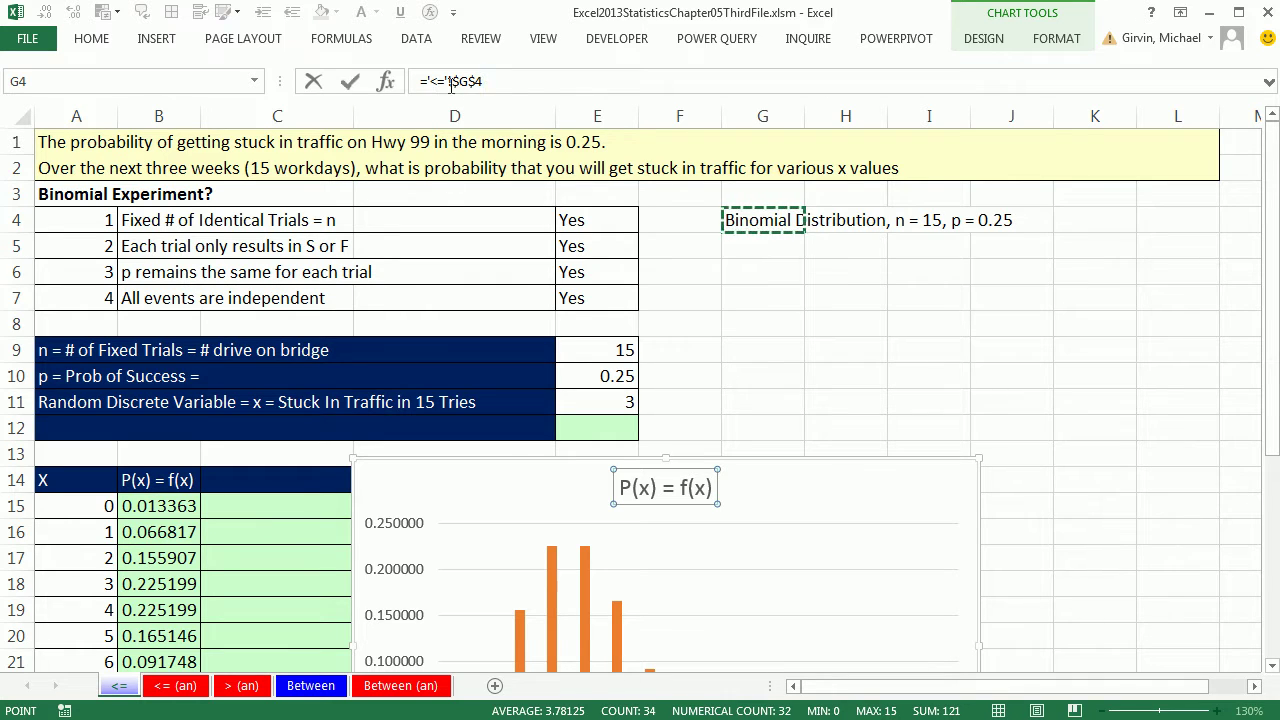
{"action": "key", "text": "Return"}
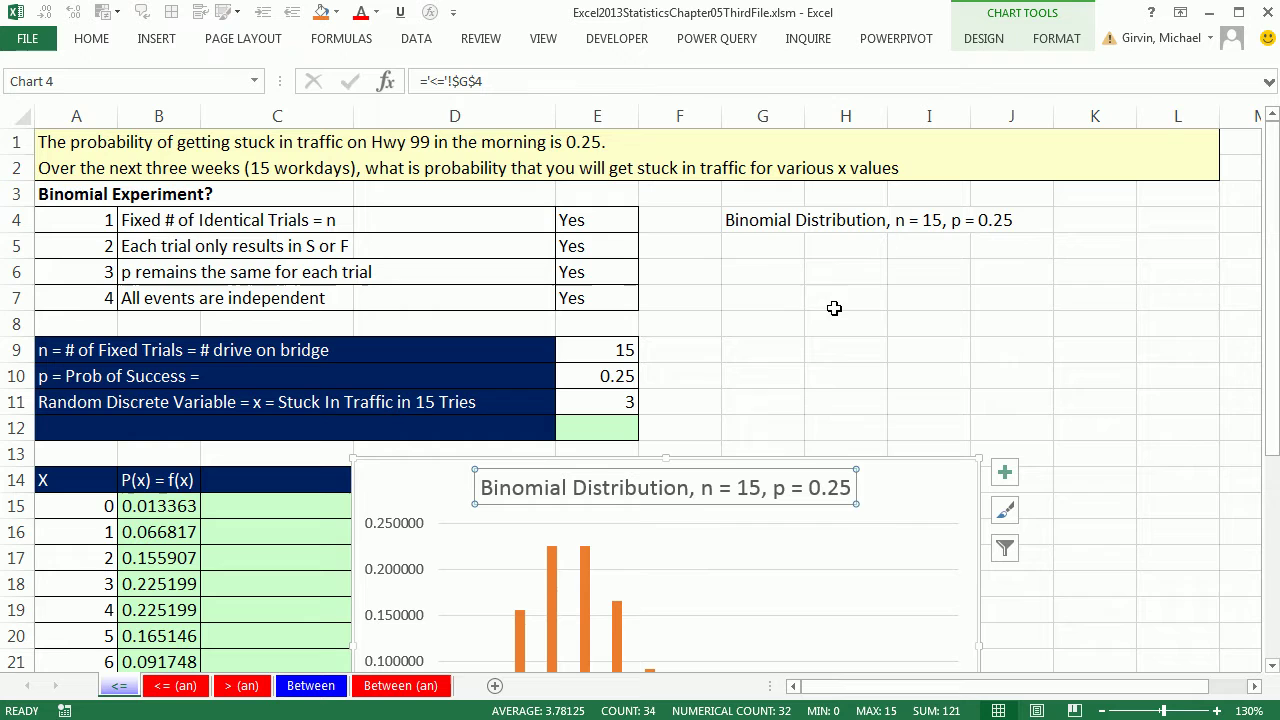
Add axis titles to the chart and name the vertical axis P(x)
{"action": "left_click_drag", "start_coordinate": [1272, 414], "coordinate": [1272, 462]}
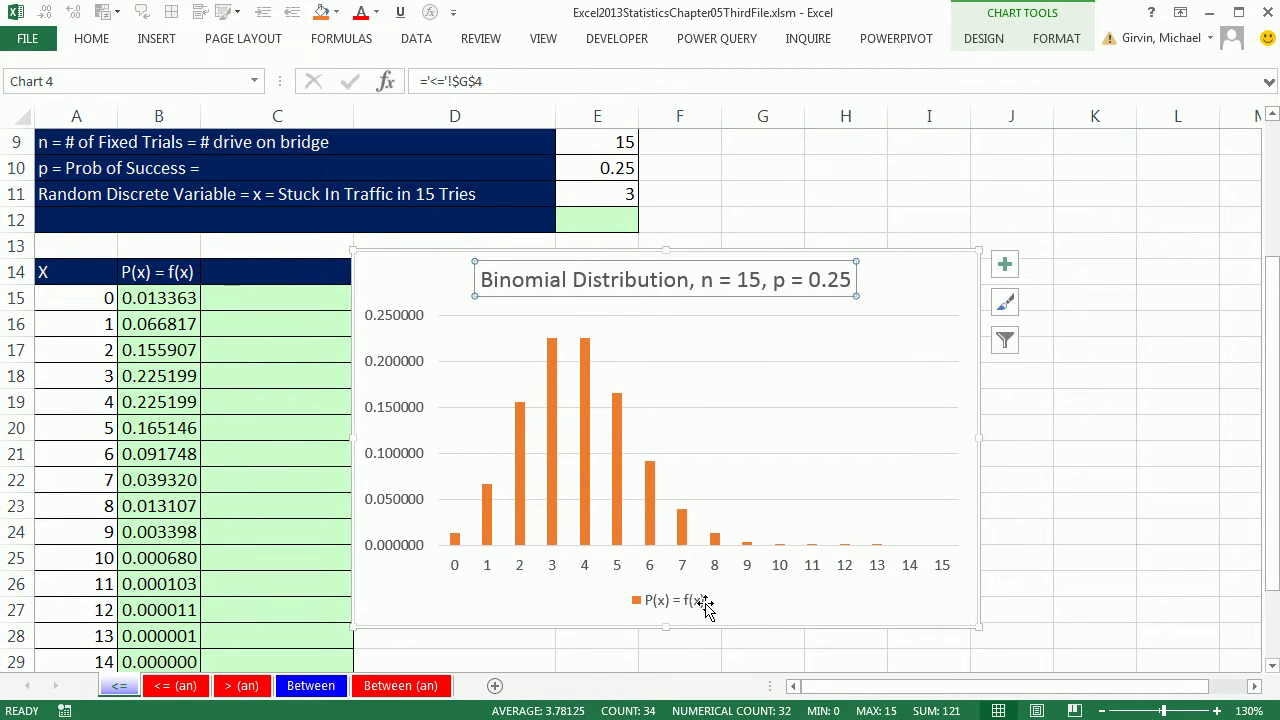
{"action": "left_click", "coordinate": [1004, 272]}
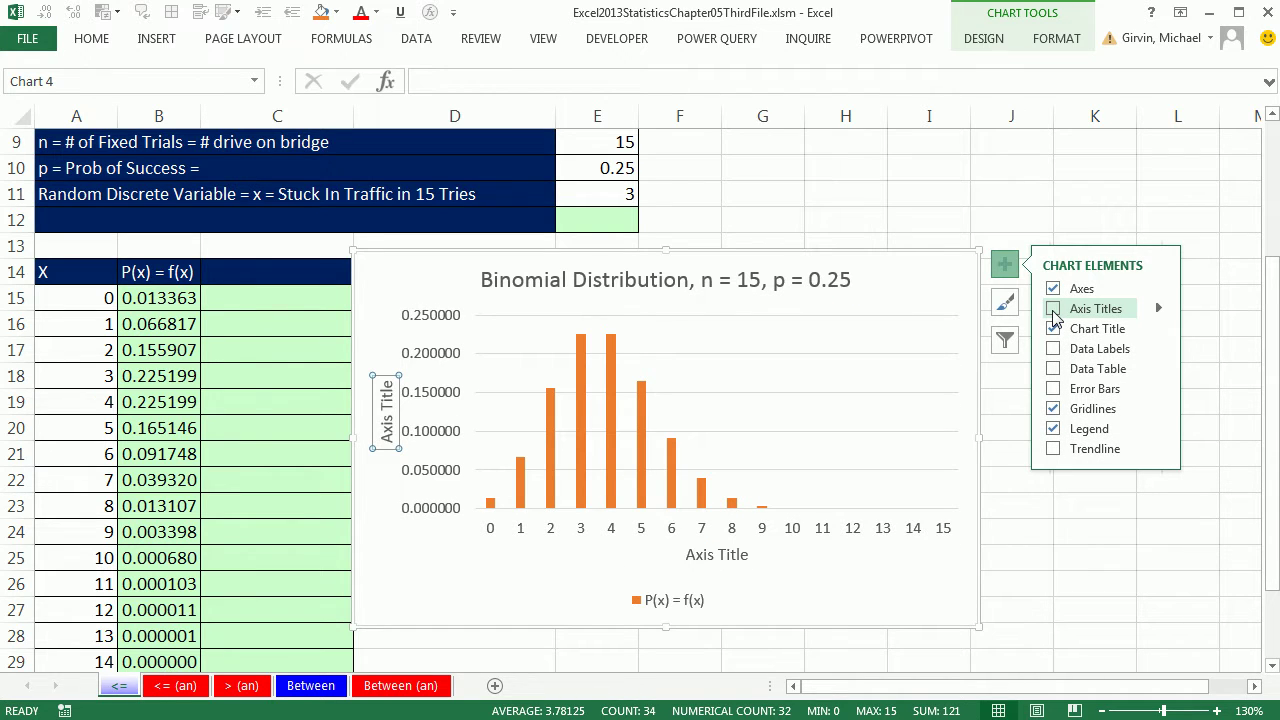
{"action": "left_click", "coordinate": [1053, 310]}
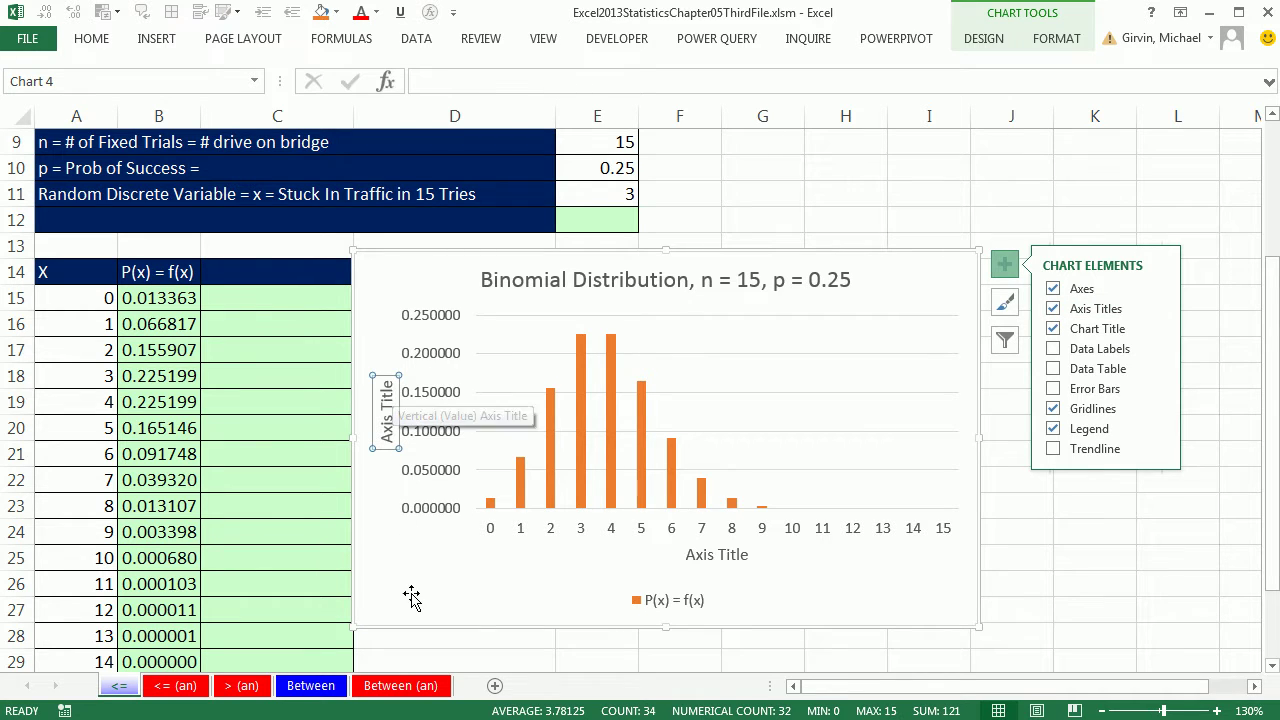
{"action": "type", "text": "P(x"}
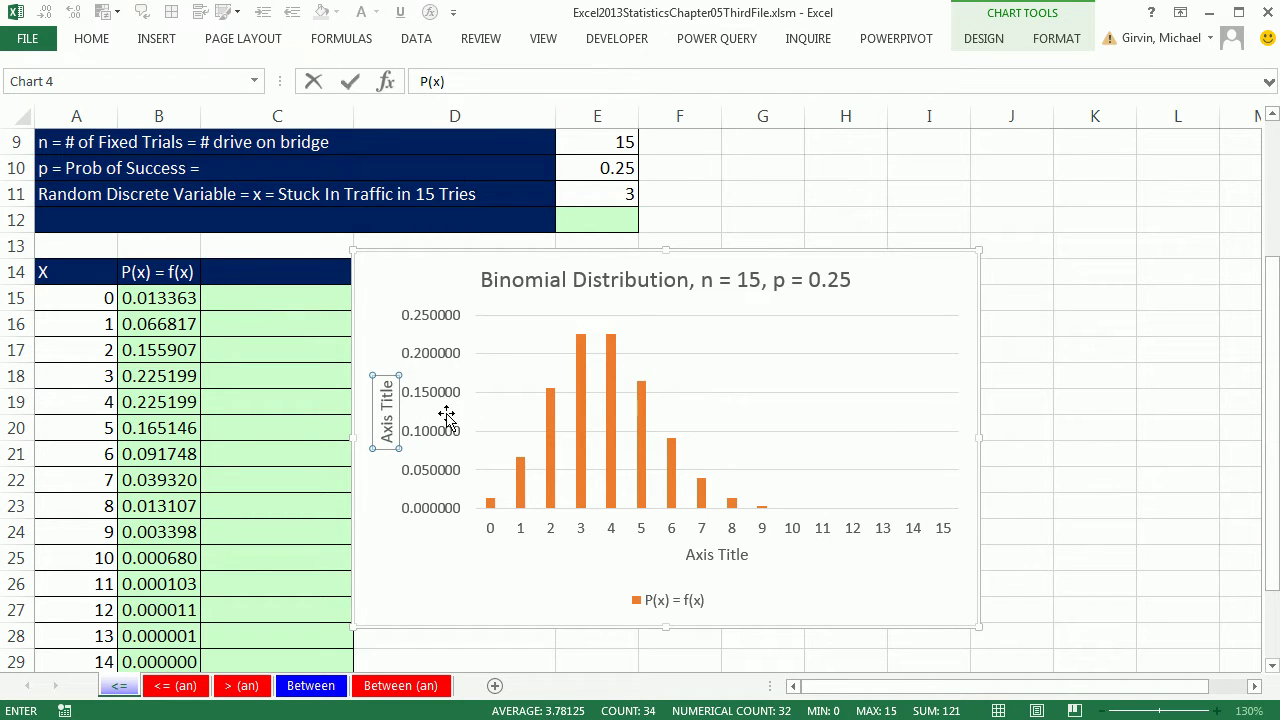
{"action": "key", "text": "Return"}
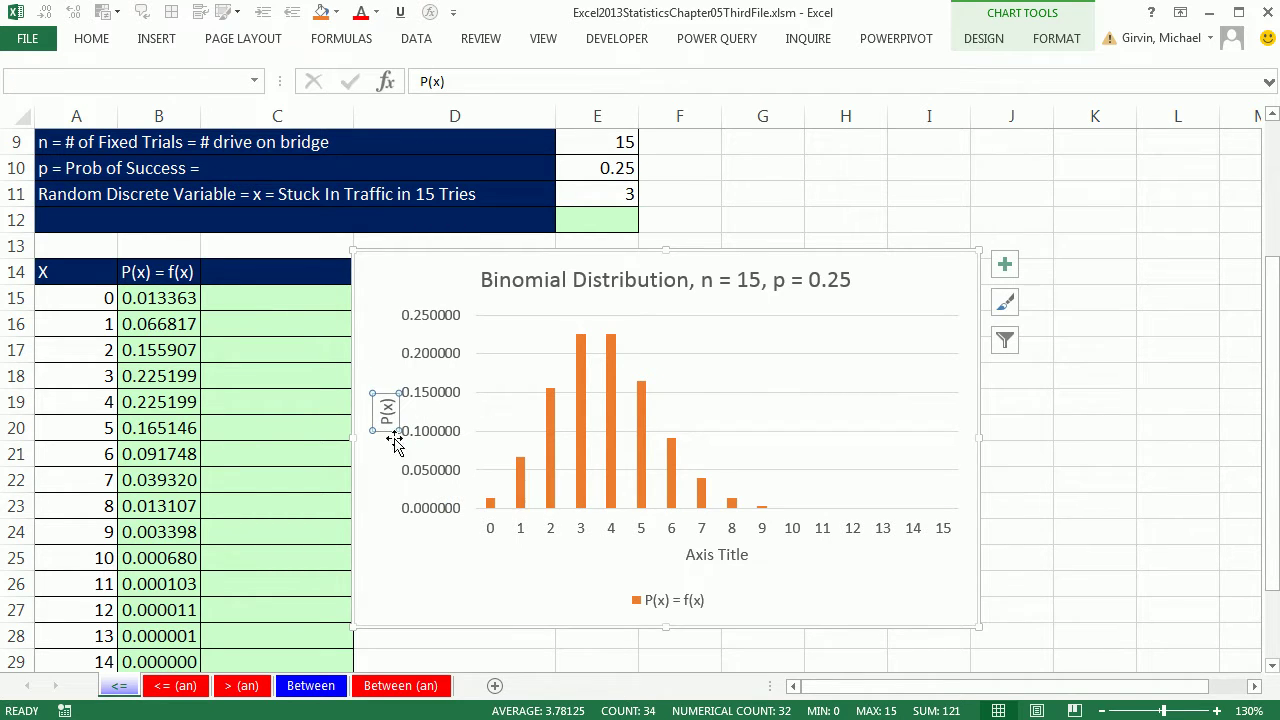
Link the horizontal axis title to cell A11 and move the chart clear of the probability table
{"action": "left_click", "coordinate": [727, 560]}
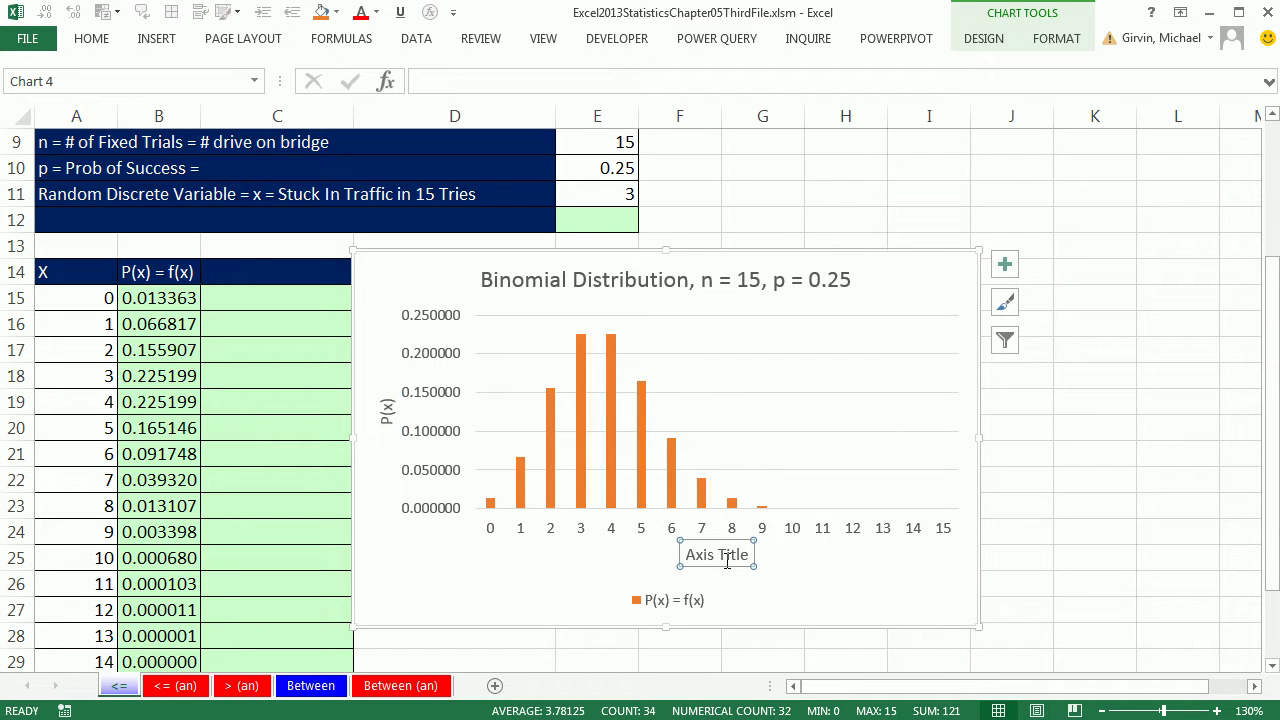
{"action": "type", "text": "="}
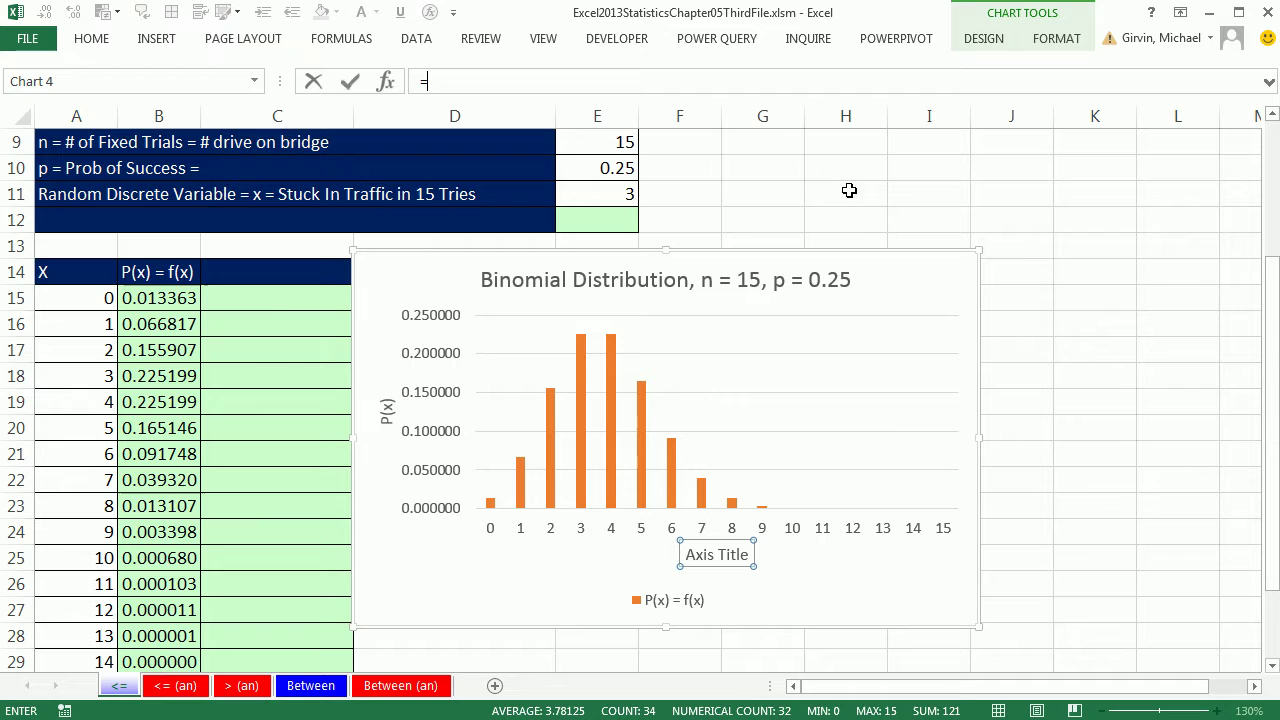
{"action": "left_click", "coordinate": [1273, 116]}
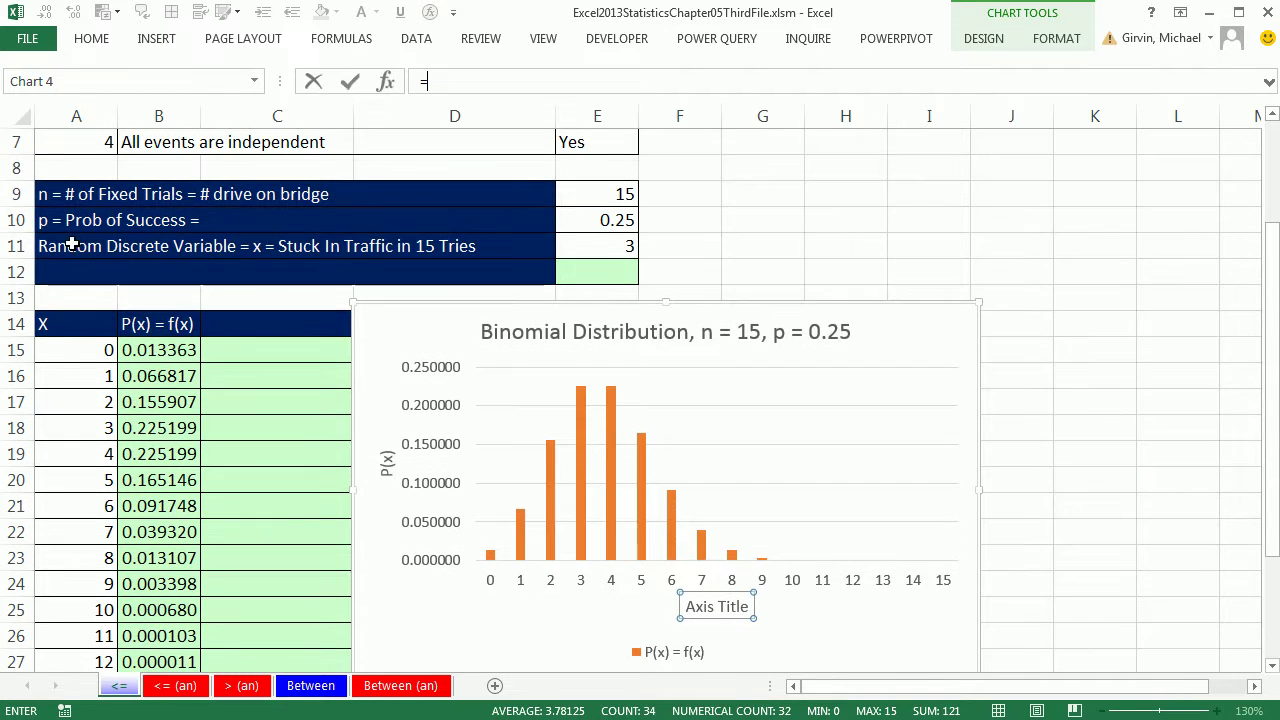
{"action": "left_click", "coordinate": [74, 247]}
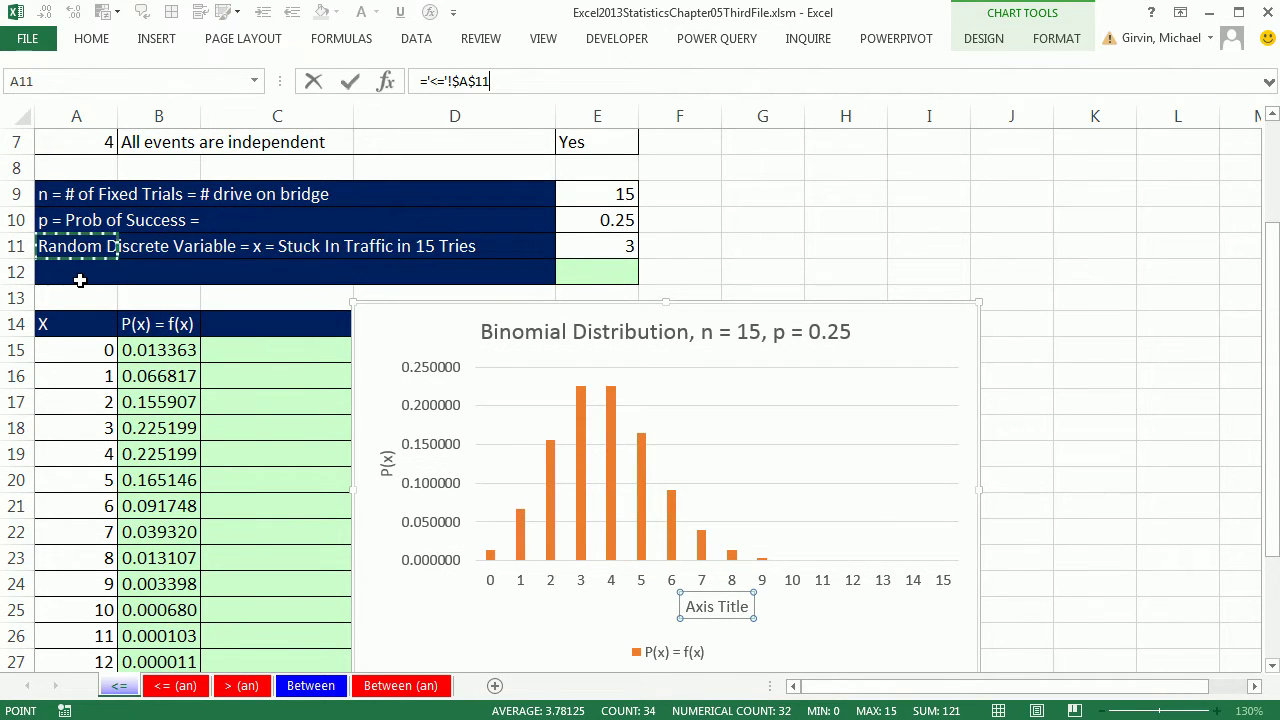
{"action": "key", "text": "Return"}
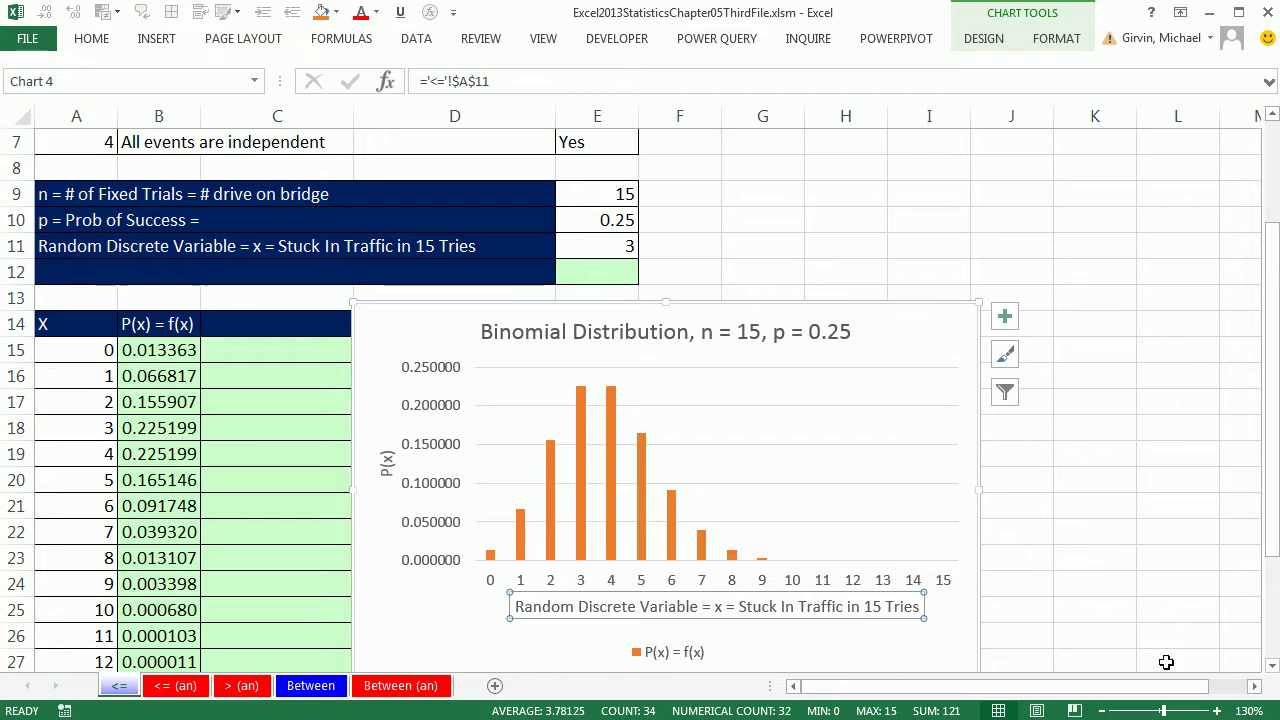
{"action": "scroll", "coordinate": [1232, 670], "scroll_direction": "down", "scroll_amount": 1}
{"action": "left_click_drag", "start_coordinate": [632, 342], "coordinate": [688, 300]}
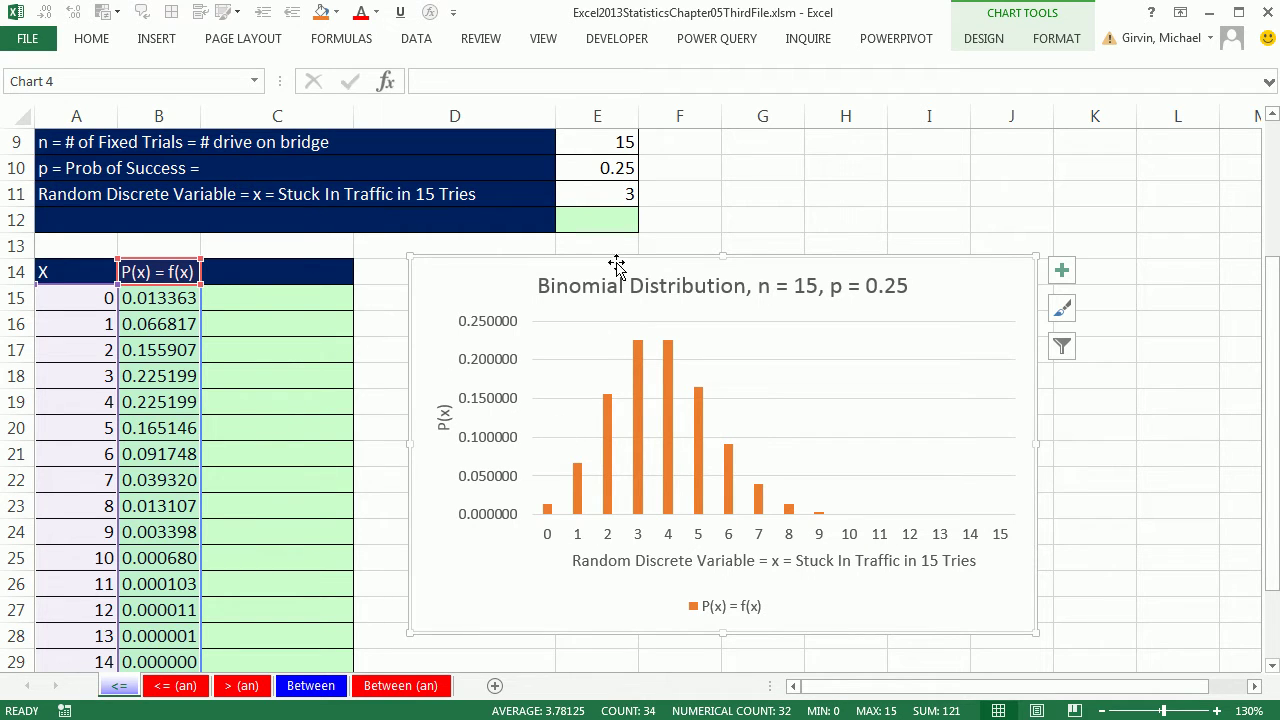
Calculate the cumulative probability in E12 with =BINOM.DIST(E11,E9,E10,1)
{"action": "left_click", "coordinate": [608, 227]}
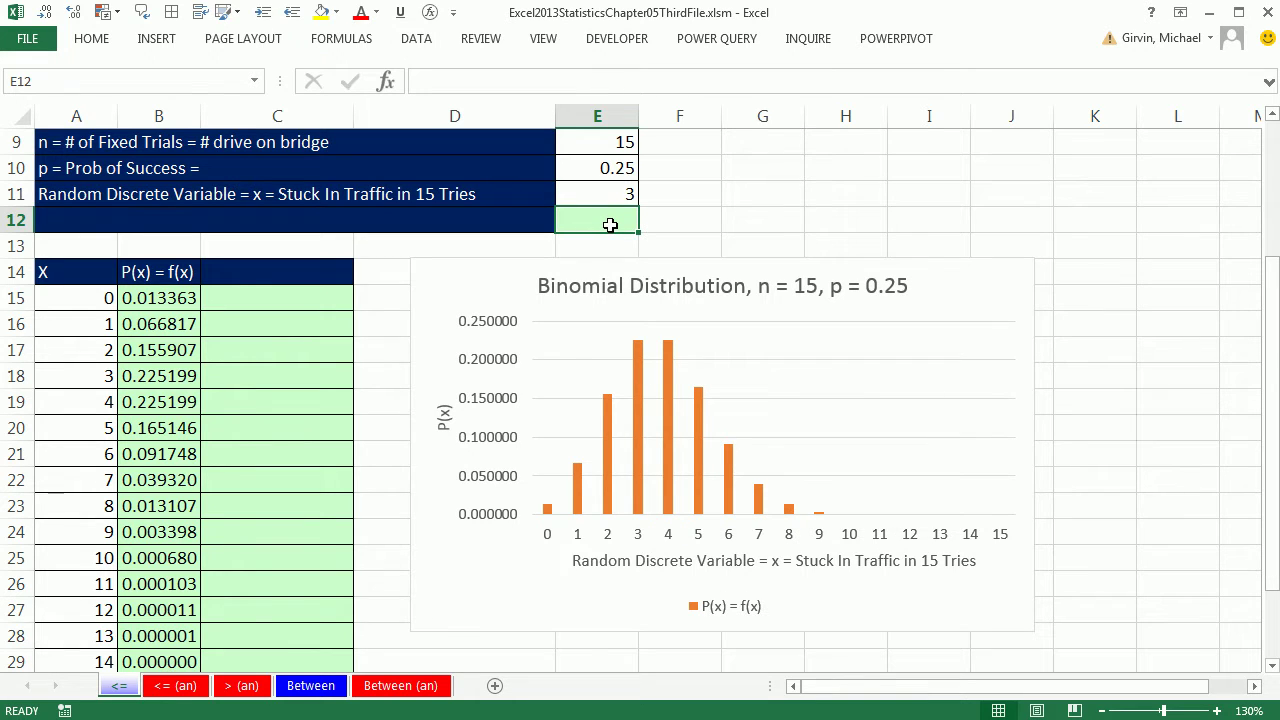
{"action": "type", "text": "=bin"}
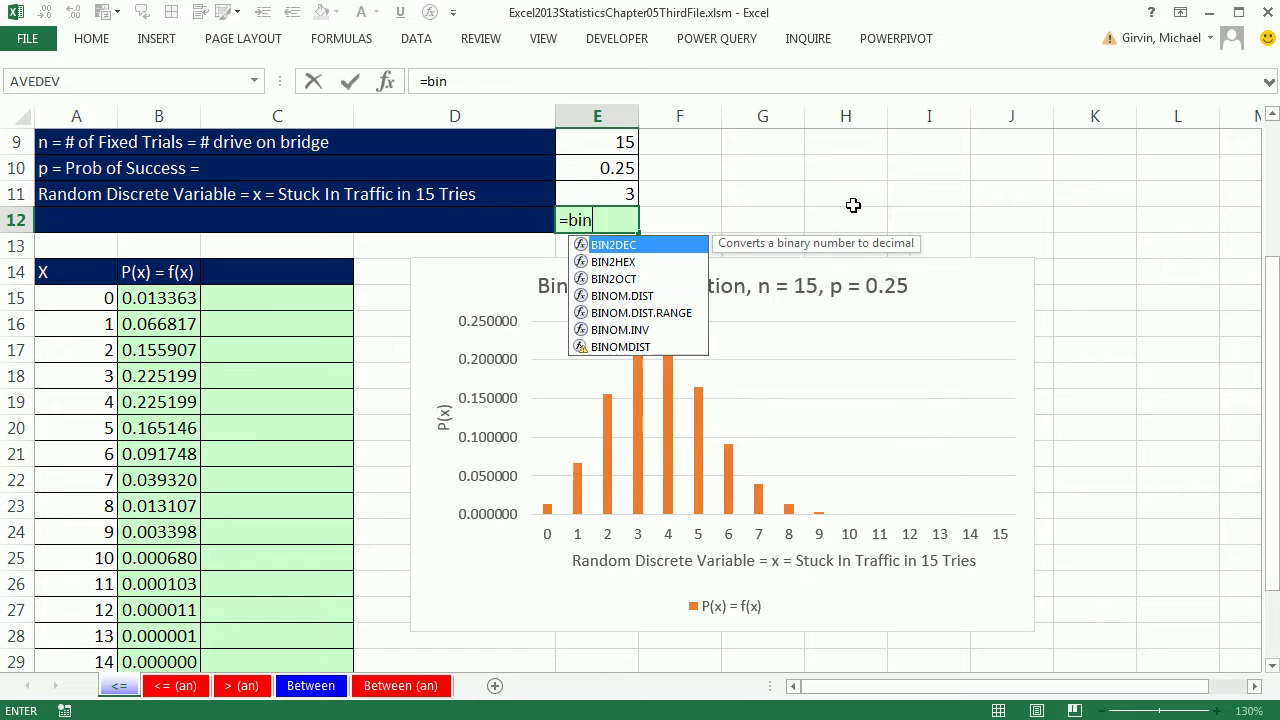
{"action": "key", "text": "Down"}
{"action": "key", "text": "Tab"}
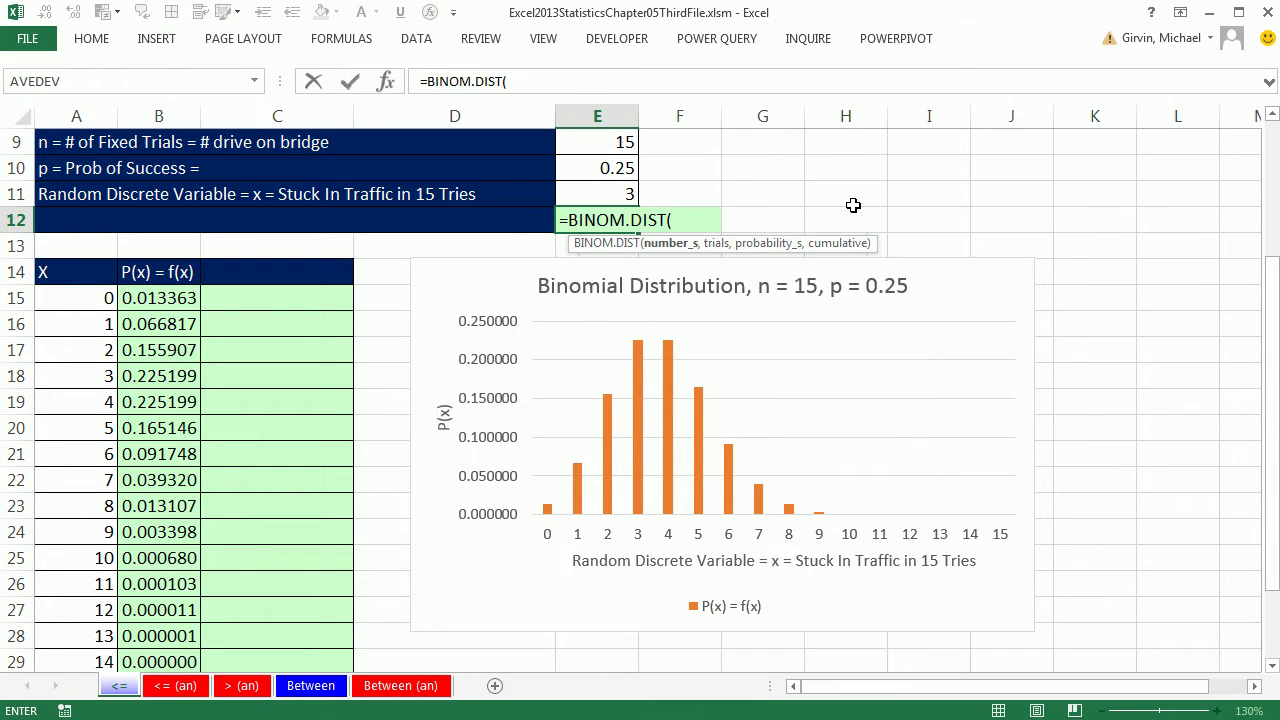
{"action": "left_click", "coordinate": [614, 195]}
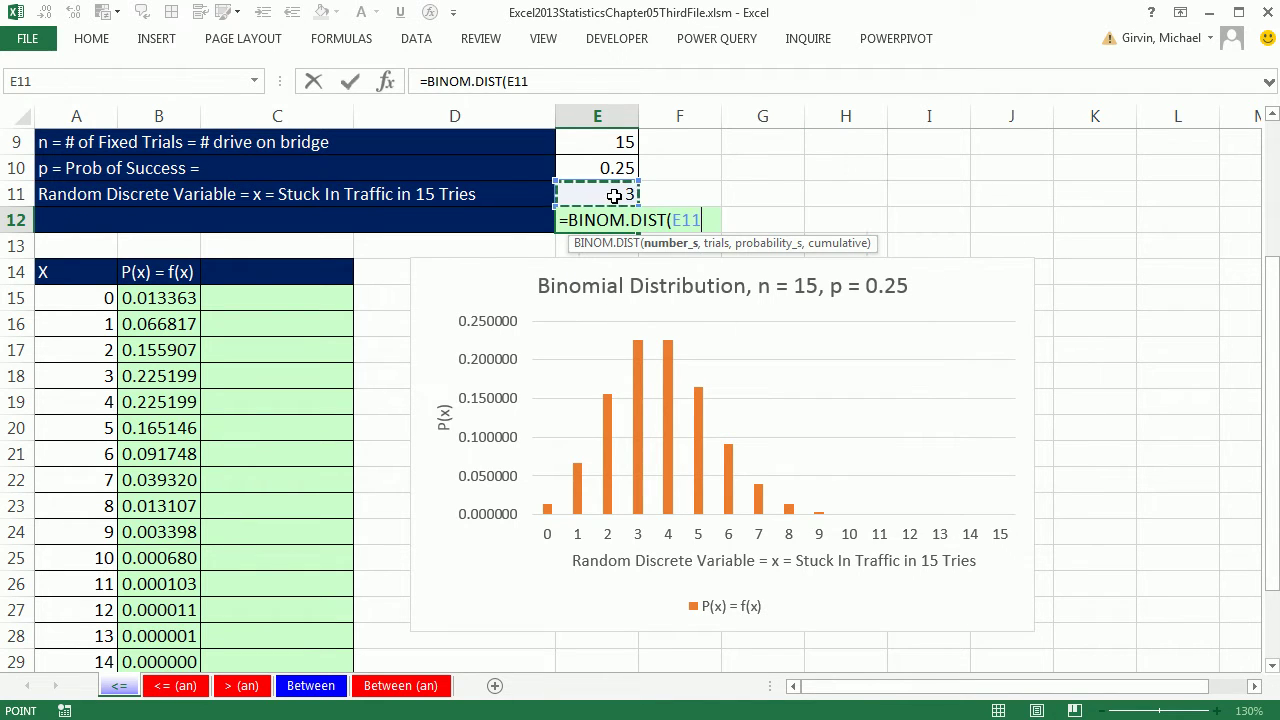
{"action": "type", "text": ","}
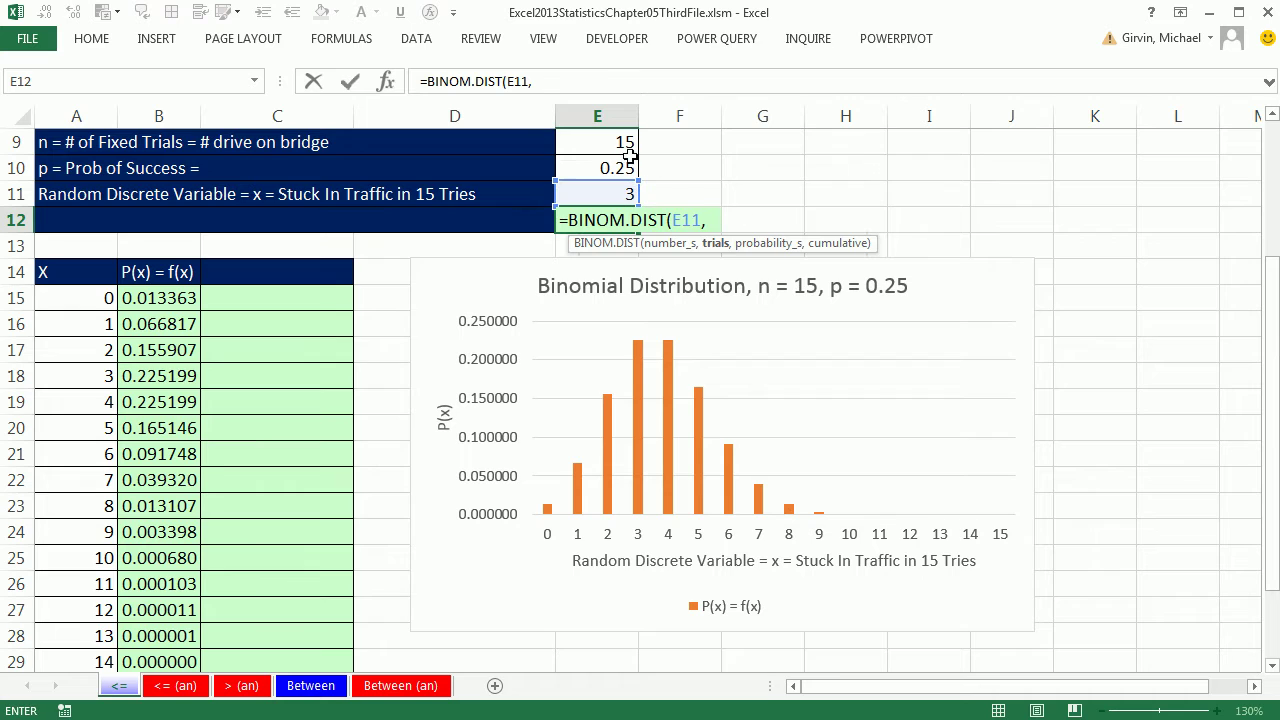
{"action": "left_click", "coordinate": [628, 150]}
{"action": "type", "text": ","}
{"action": "left_click", "coordinate": [621, 167]}
{"action": "type", "text": ","}
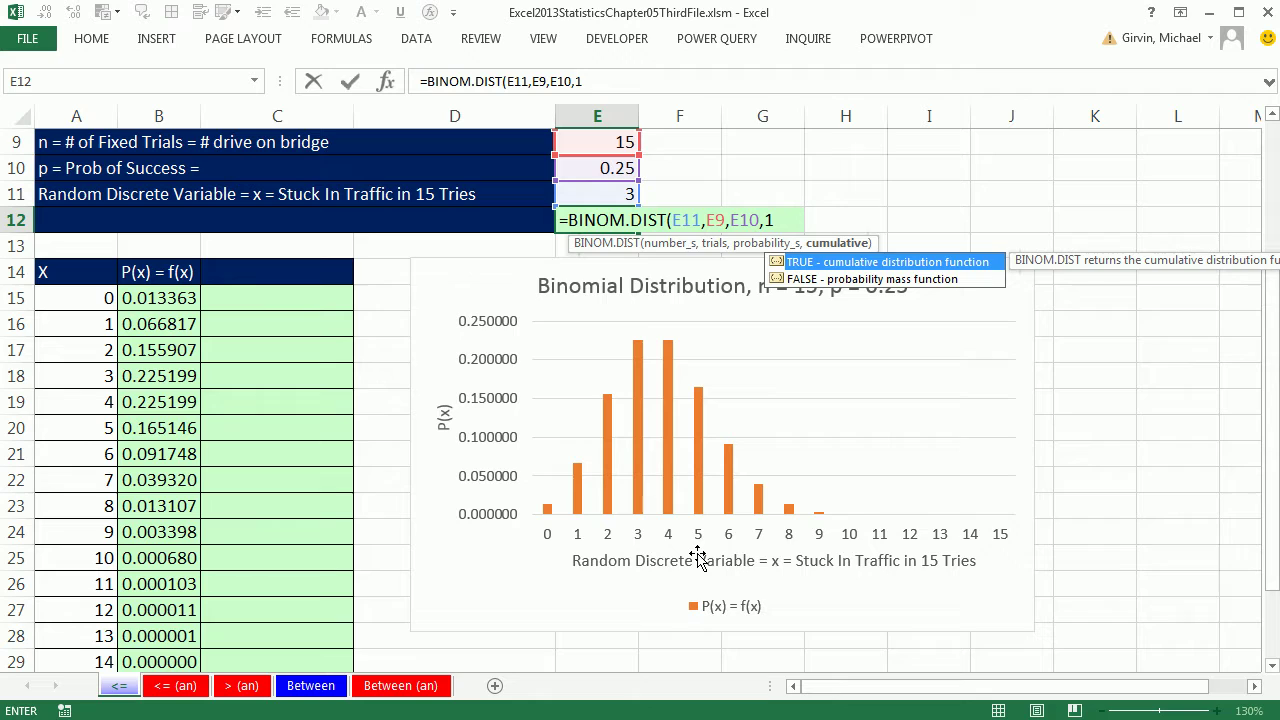
{"action": "type", "text": ")"}
{"action": "key", "text": "ctrl+Return"}
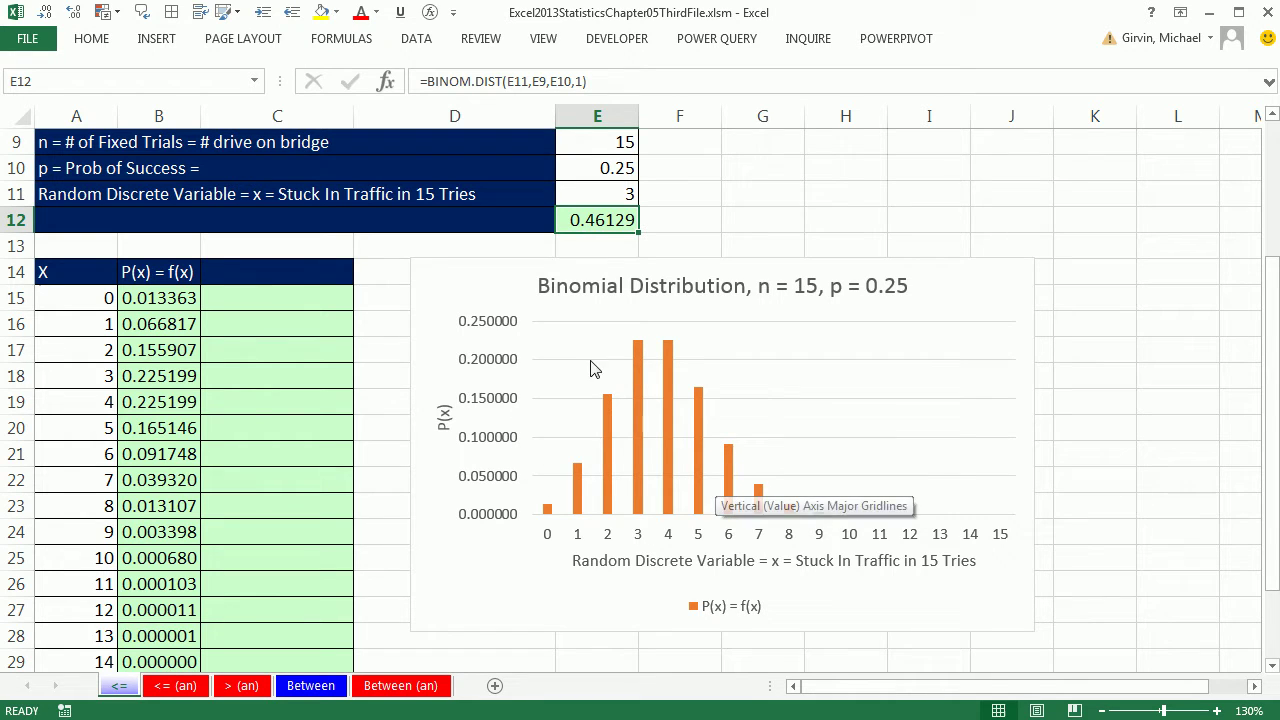
Enter the formula ="P(x<=" in header cell C14 as the start of a dynamic label
{"action": "left_click", "coordinate": [244, 276]}
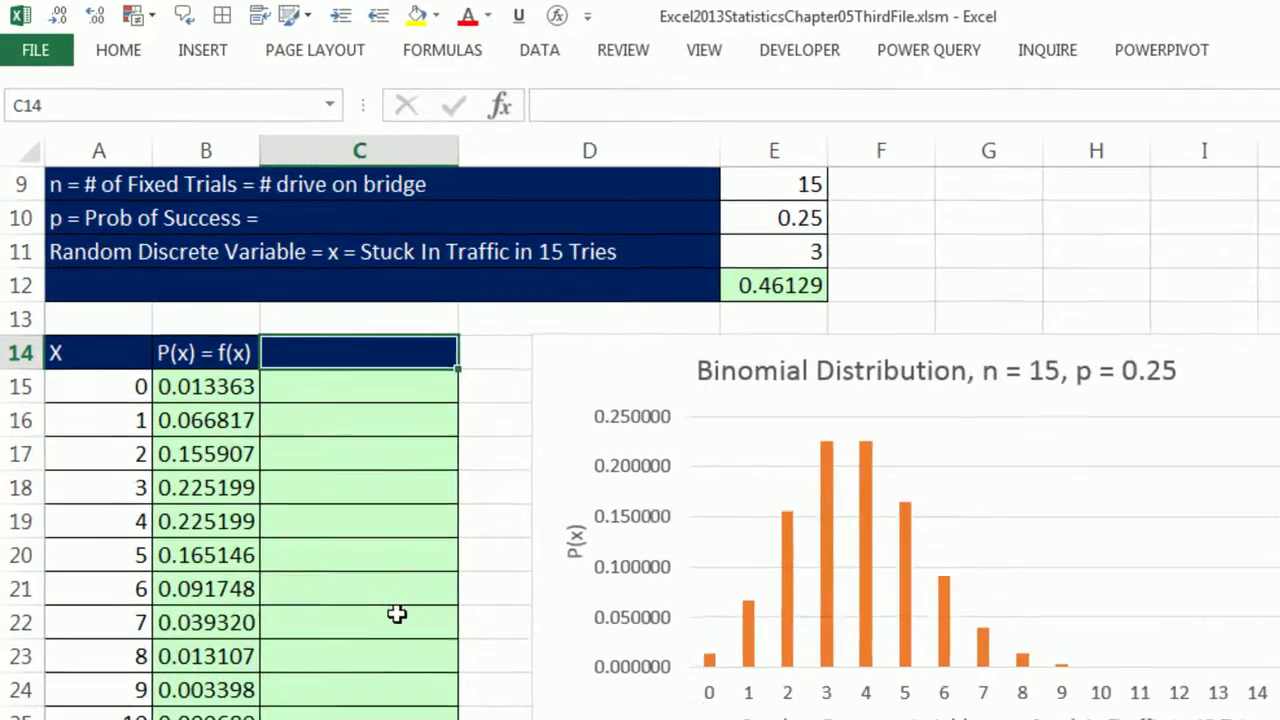
{"action": "type", "text": "="}
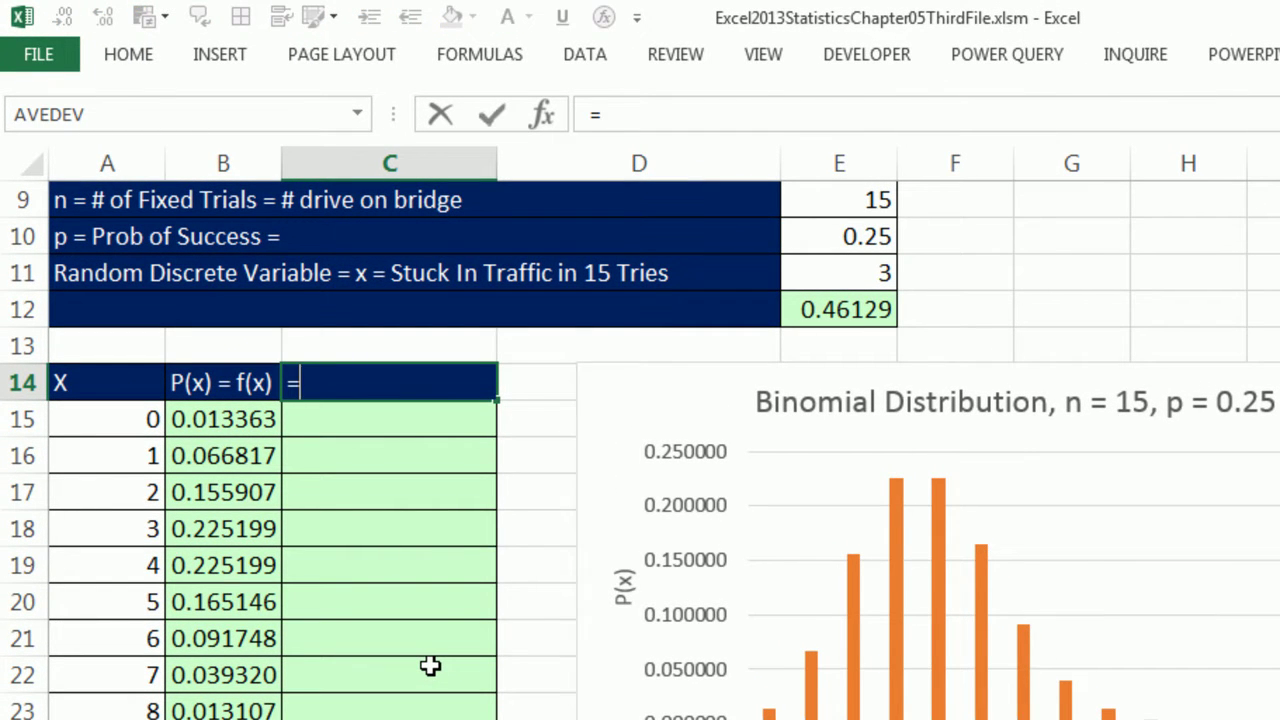
{"action": "type", "text": "\"P(x"}
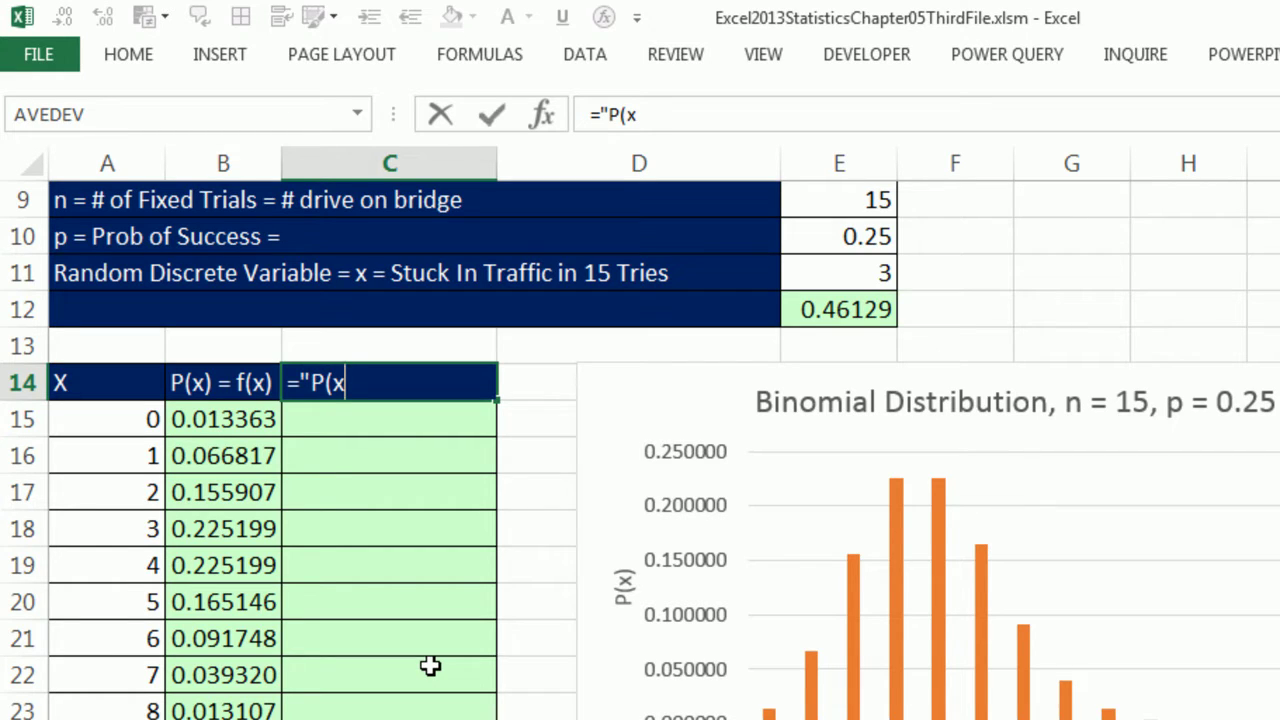
{"action": "type", "text": "<=\""}
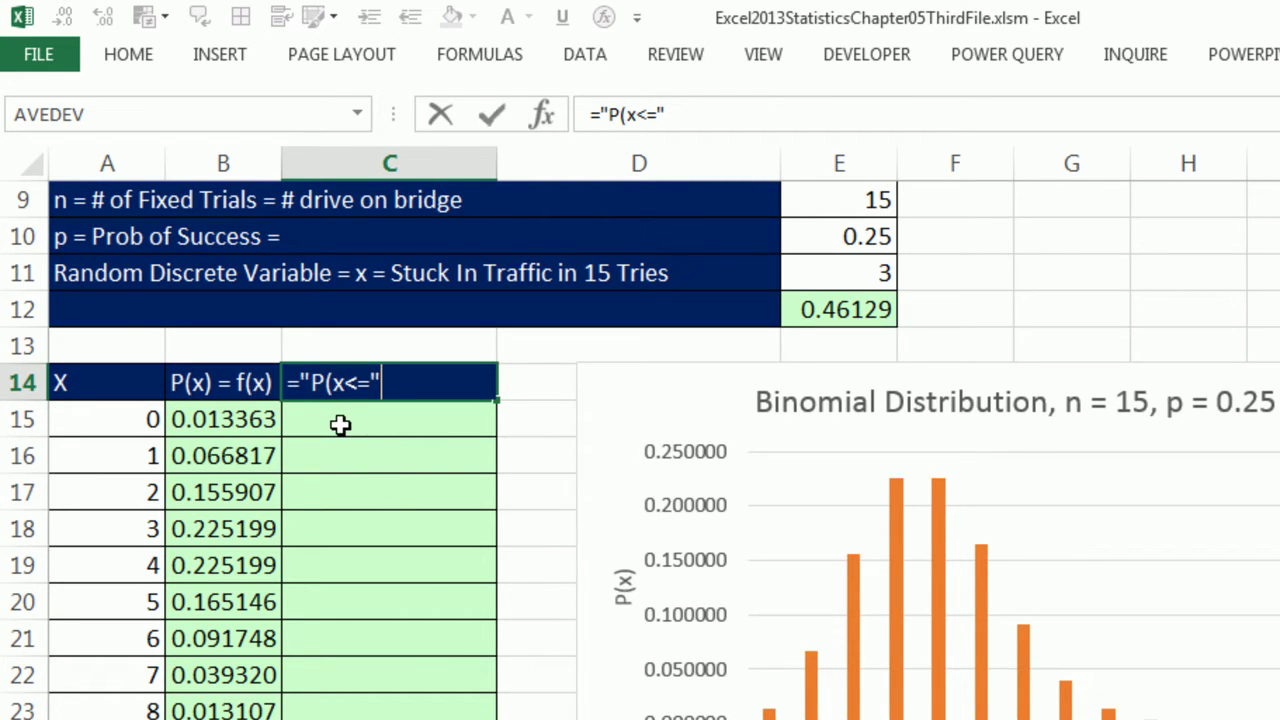
{"action": "key", "text": "Return"}
Extend the C14 label formula with the chosen x and a closing parenthesis to read ="P(x<="&E11&")"
{"action": "left_click", "coordinate": [356, 383]}
{"action": "key", "text": "F2"}
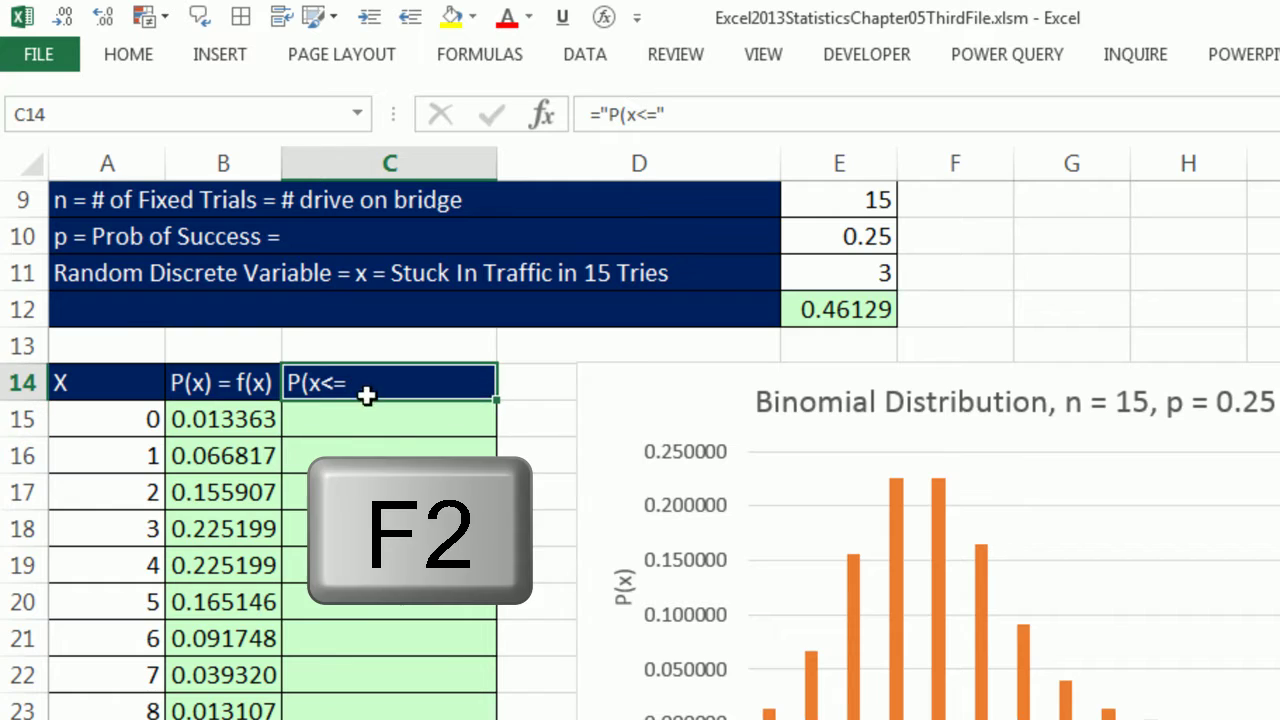
{"action": "type", "text": "&"}
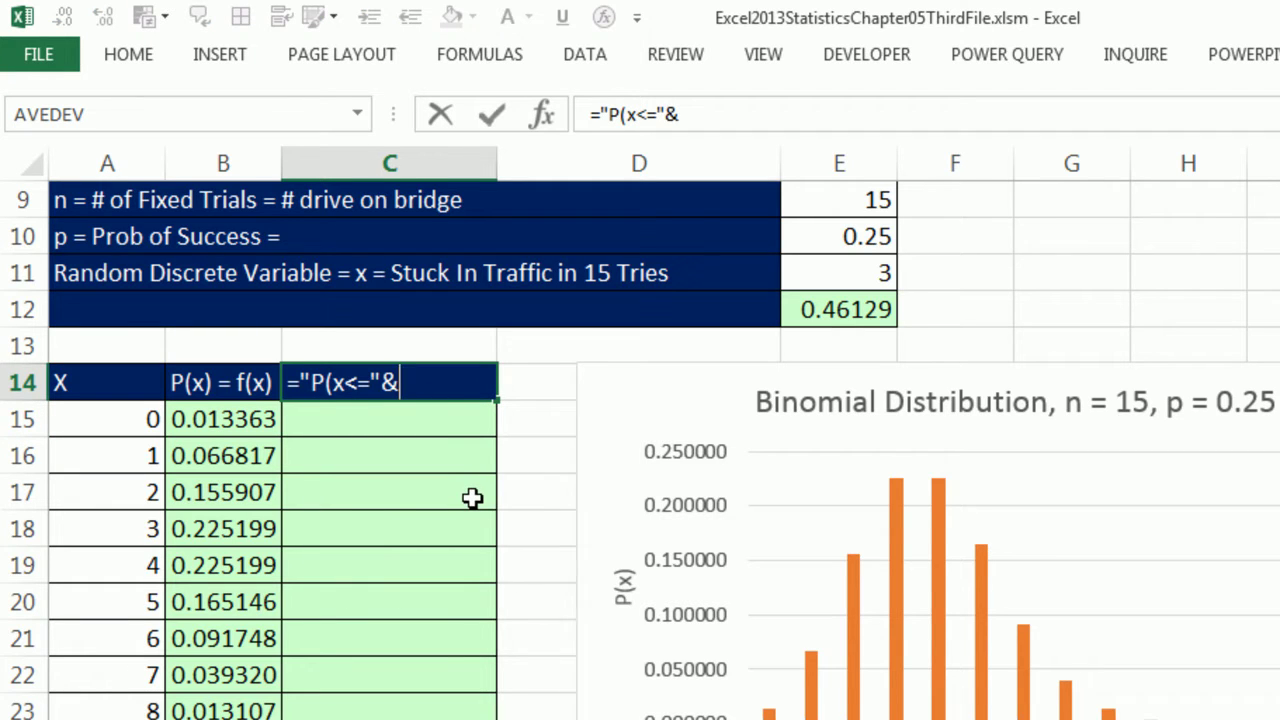
{"action": "left_click", "coordinate": [845, 266]}
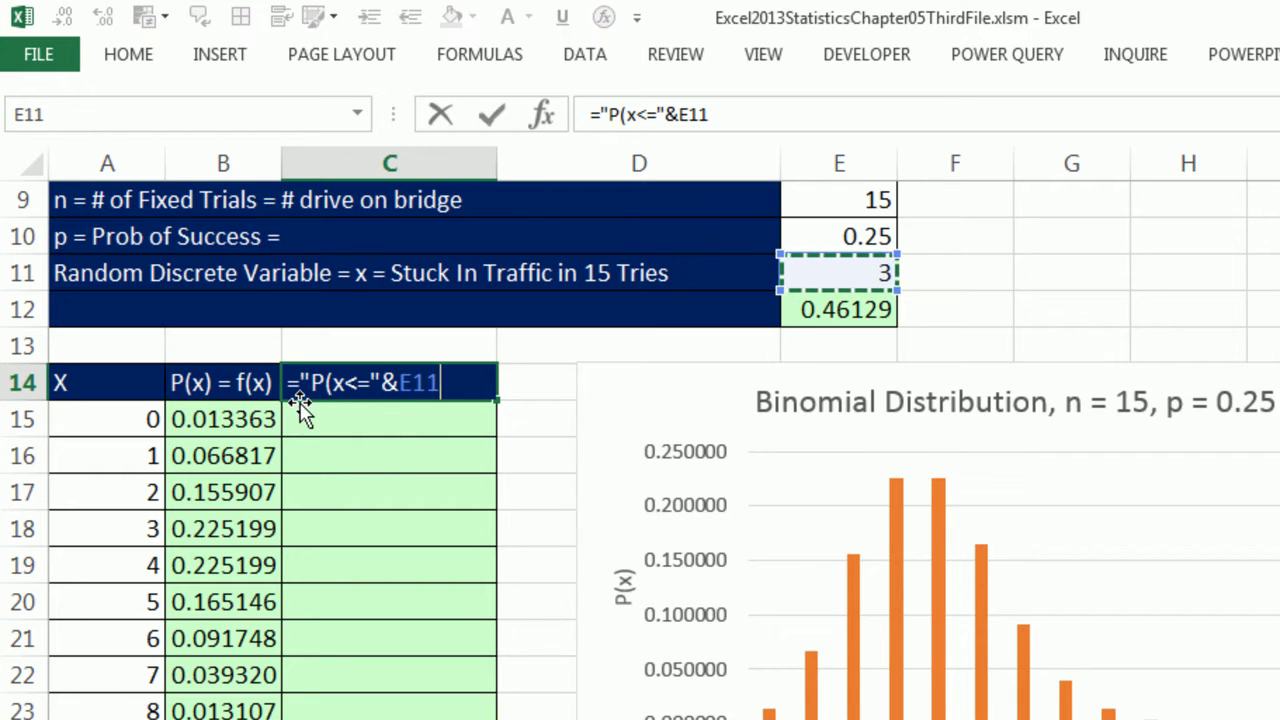
{"action": "key", "text": "ctrl+Return"}
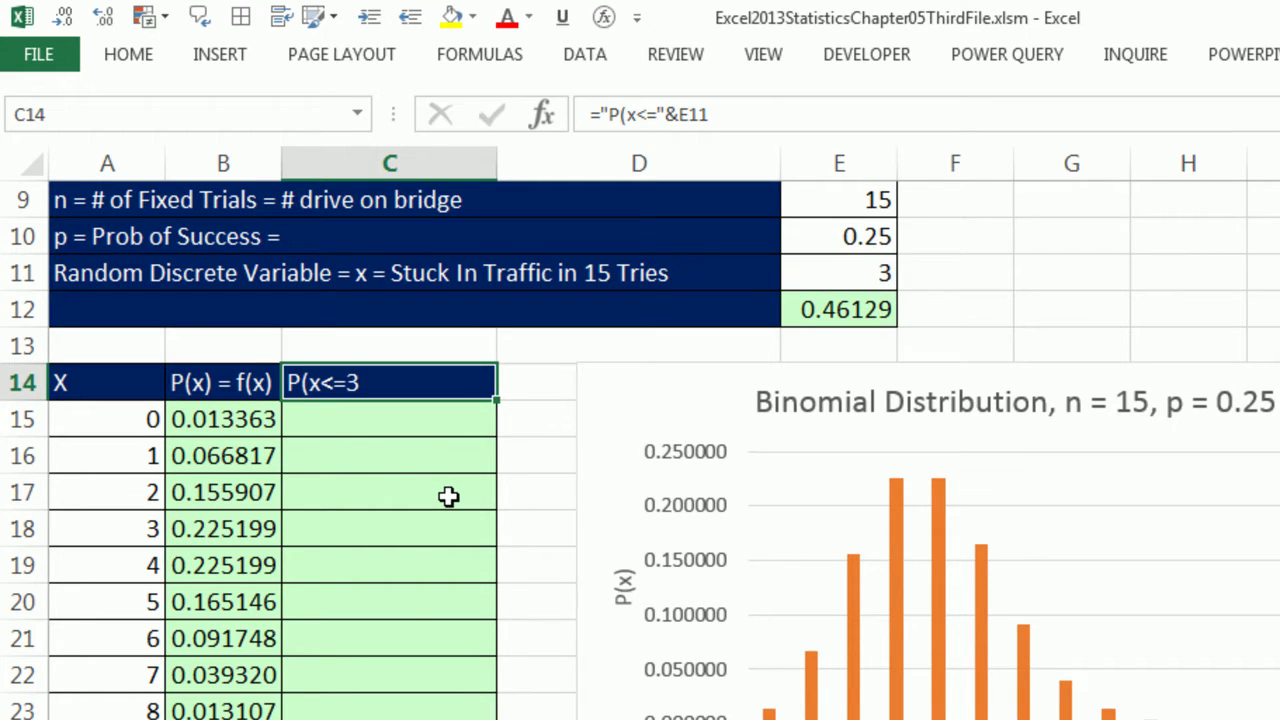
{"action": "key", "text": "F2"}
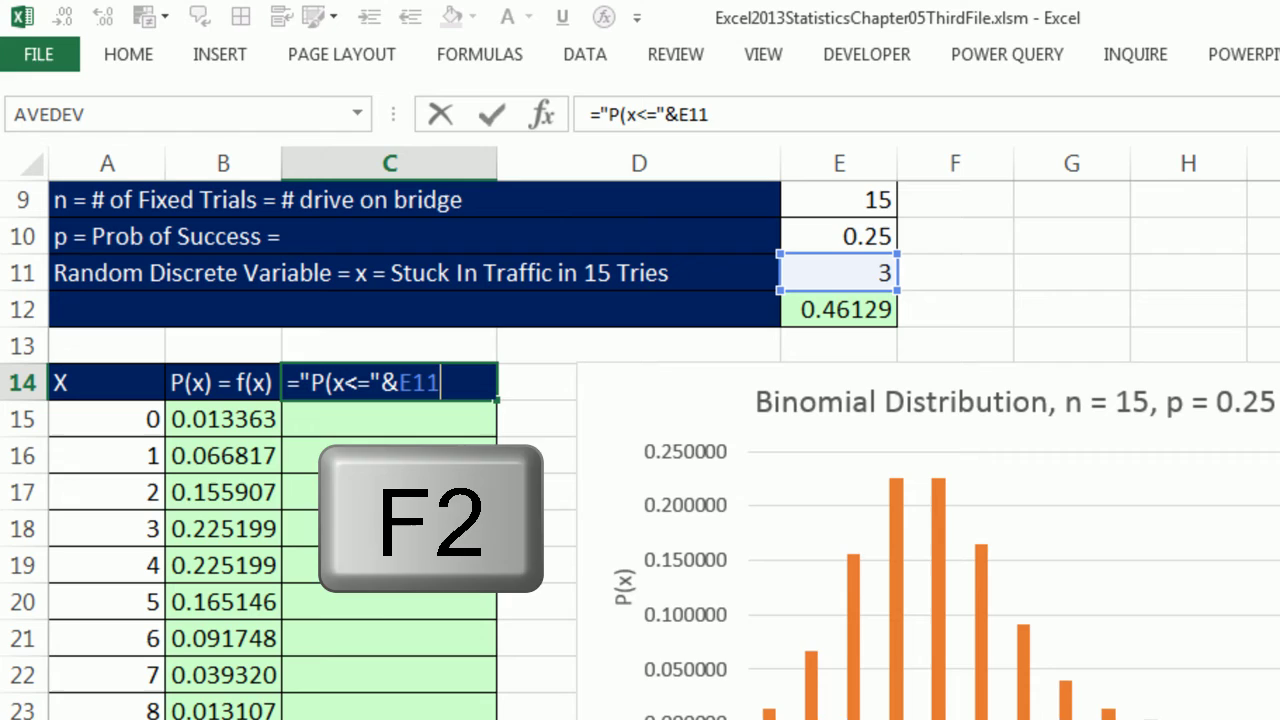
{"action": "type", "text": "&"}
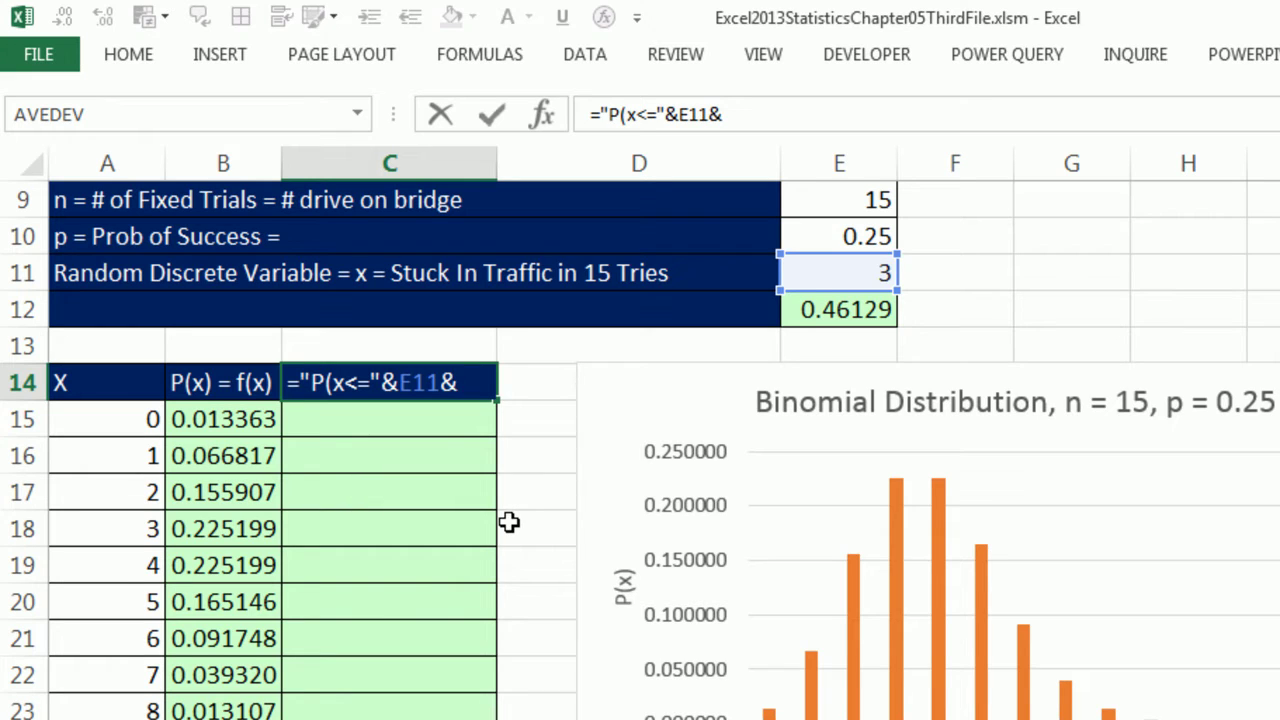
{"action": "type", "text": "\""}
{"action": "key", "text": "ctrl+Return"}
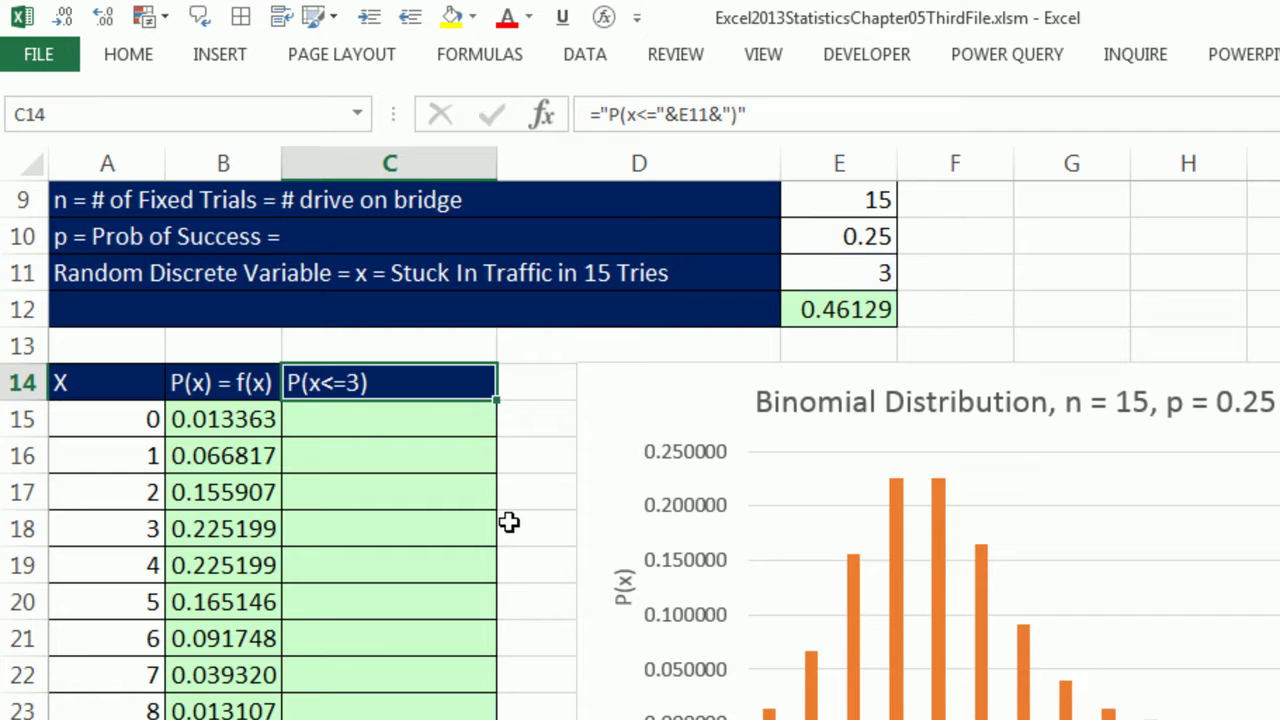
Test the dynamic label by setting x in E11 to 2 and back to 3
{"action": "left_click", "coordinate": [851, 279]}
{"action": "type", "text": "2"}
{"action": "key", "text": "ctrl+Return"}
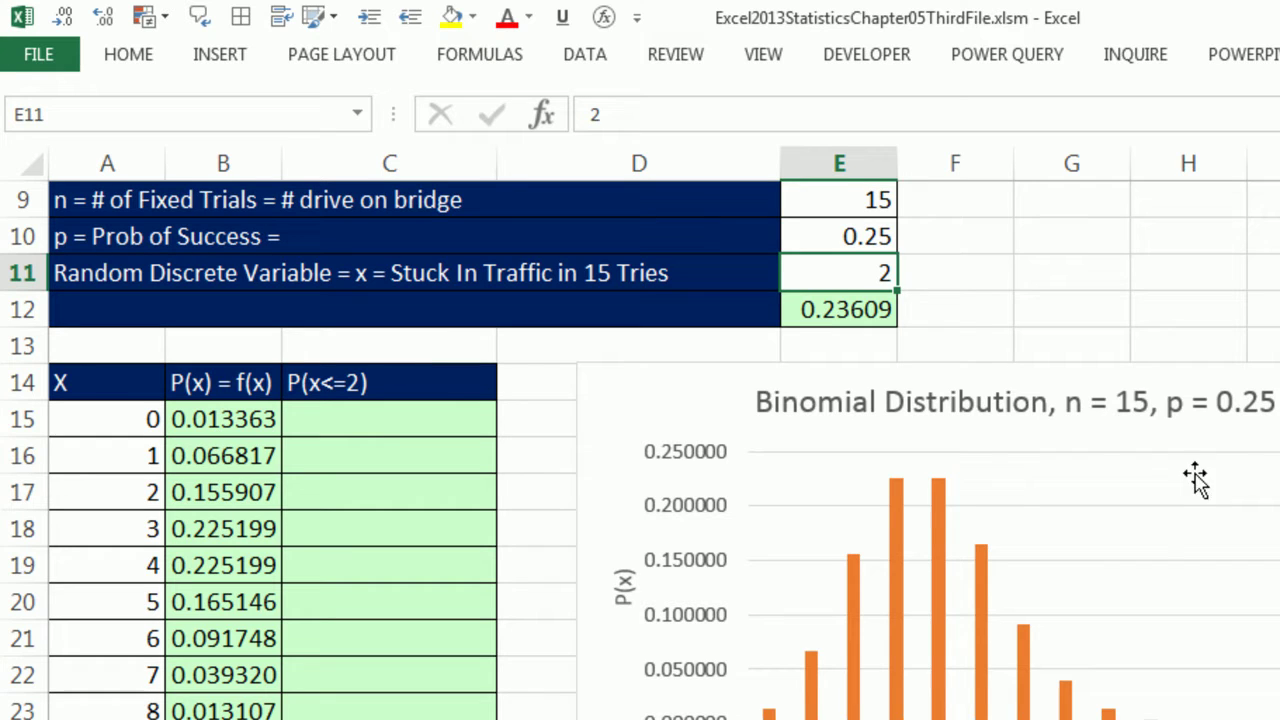
{"action": "type", "text": "3"}
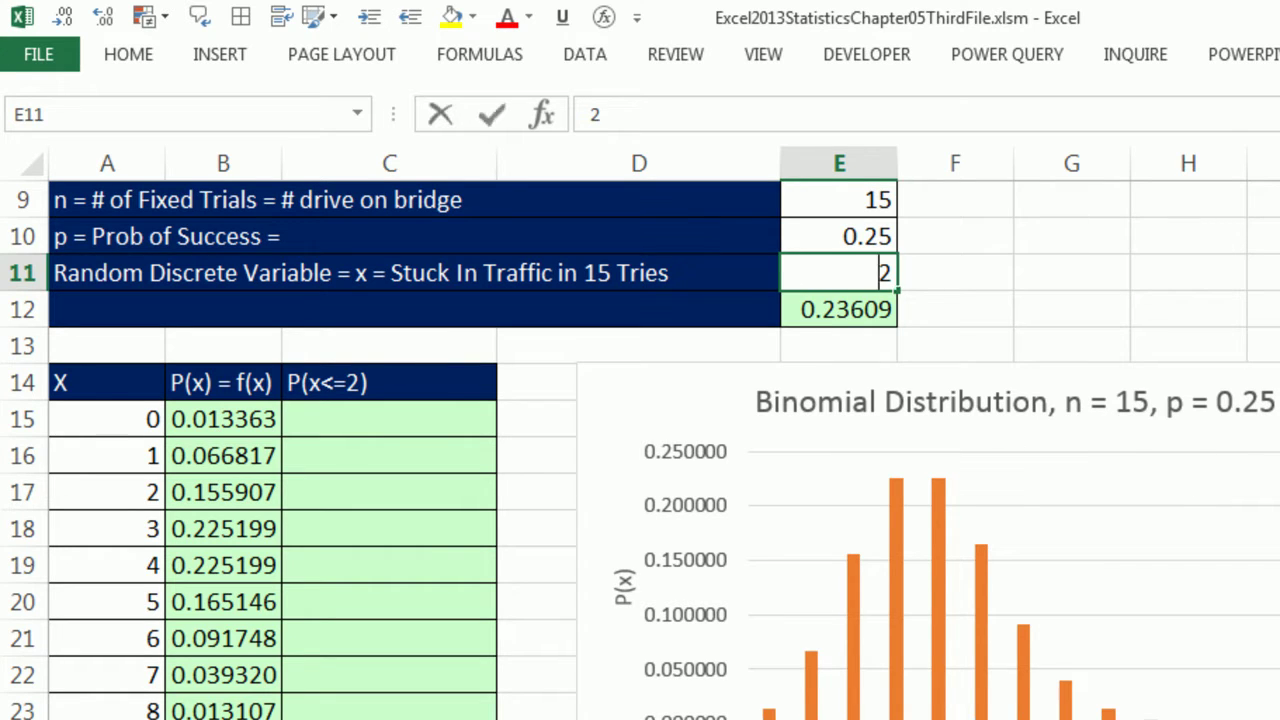
{"action": "key", "text": "ctrl+Return"}
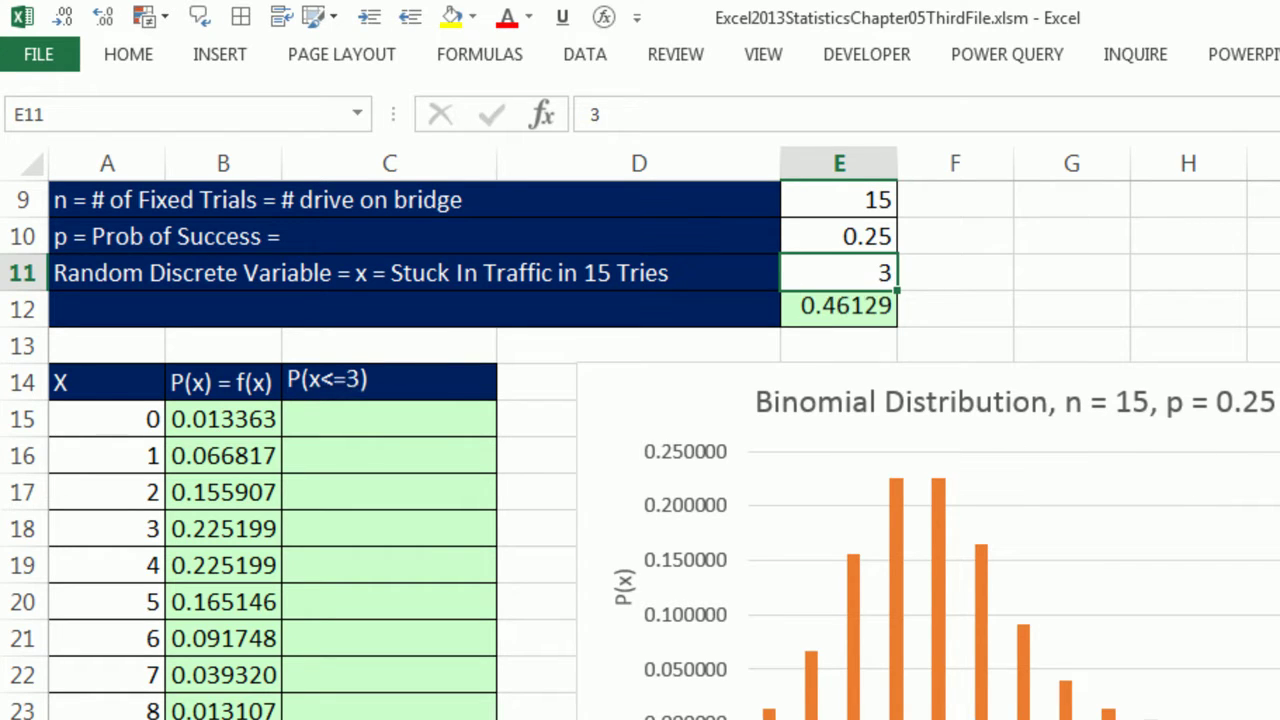
{"action": "left_click", "coordinate": [433, 425]}
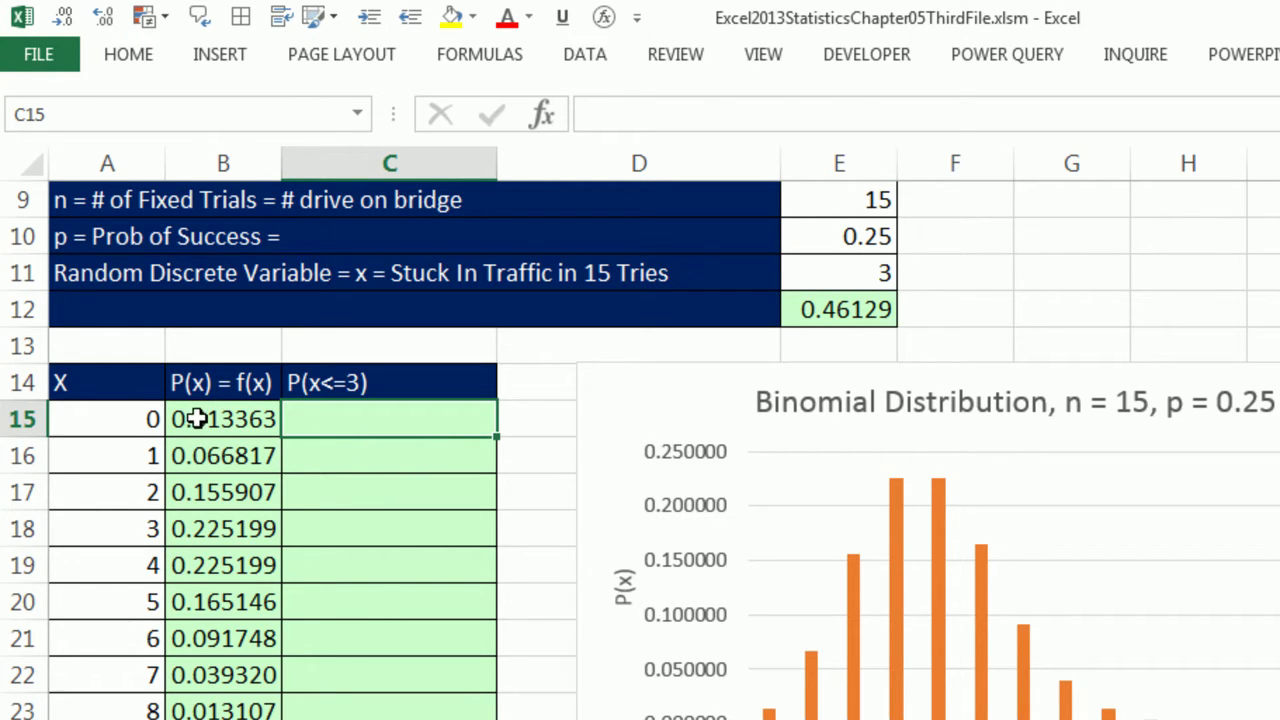
{"action": "left_click_drag", "start_coordinate": [186, 419], "coordinate": [333, 715]}
{"action": "left_click_drag", "start_coordinate": [371, 426], "coordinate": [371, 456]}
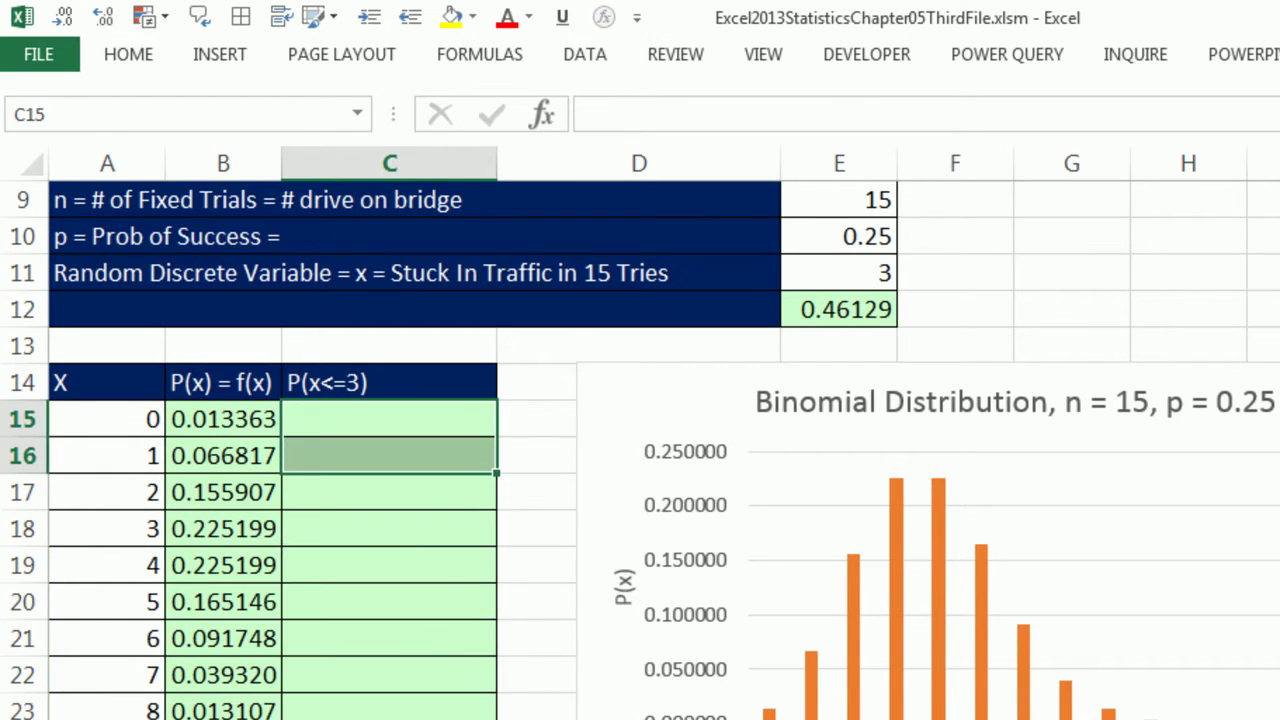
{"action": "left_click", "coordinate": [402, 421]}
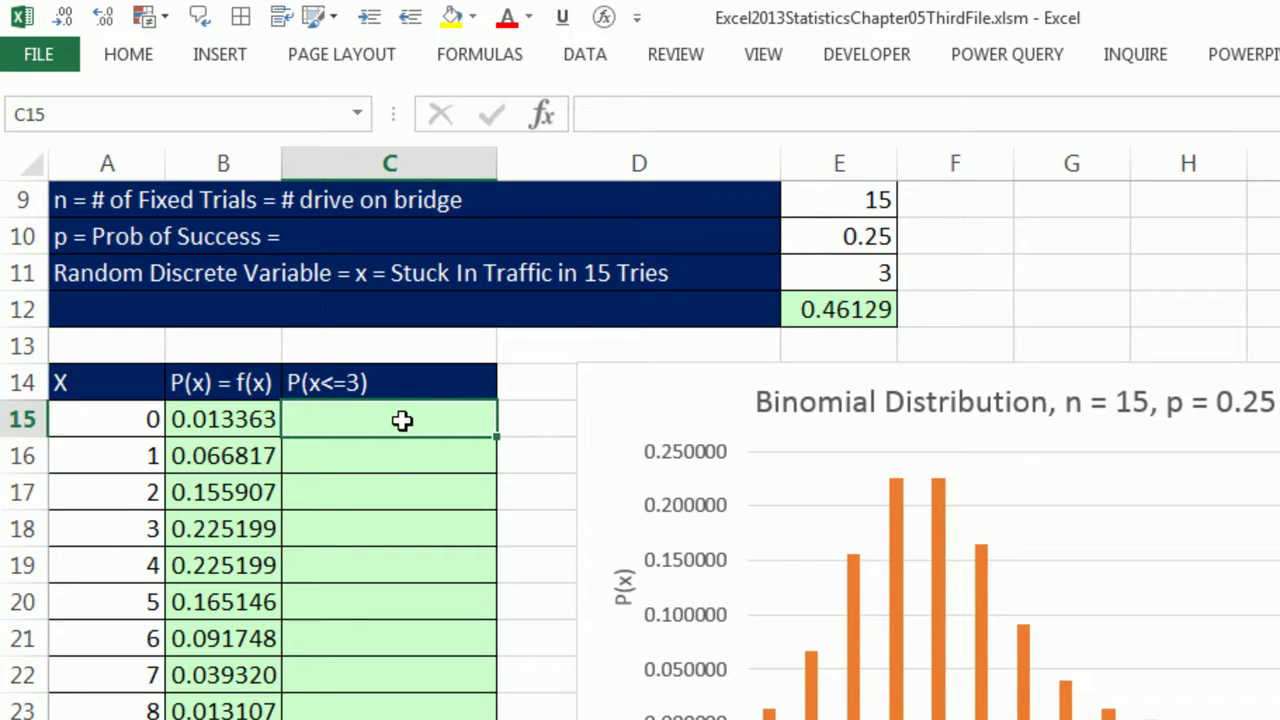
{"action": "left_click", "coordinate": [408, 455]}
{"action": "left_click", "coordinate": [412, 492]}
{"action": "left_click", "coordinate": [404, 530]}
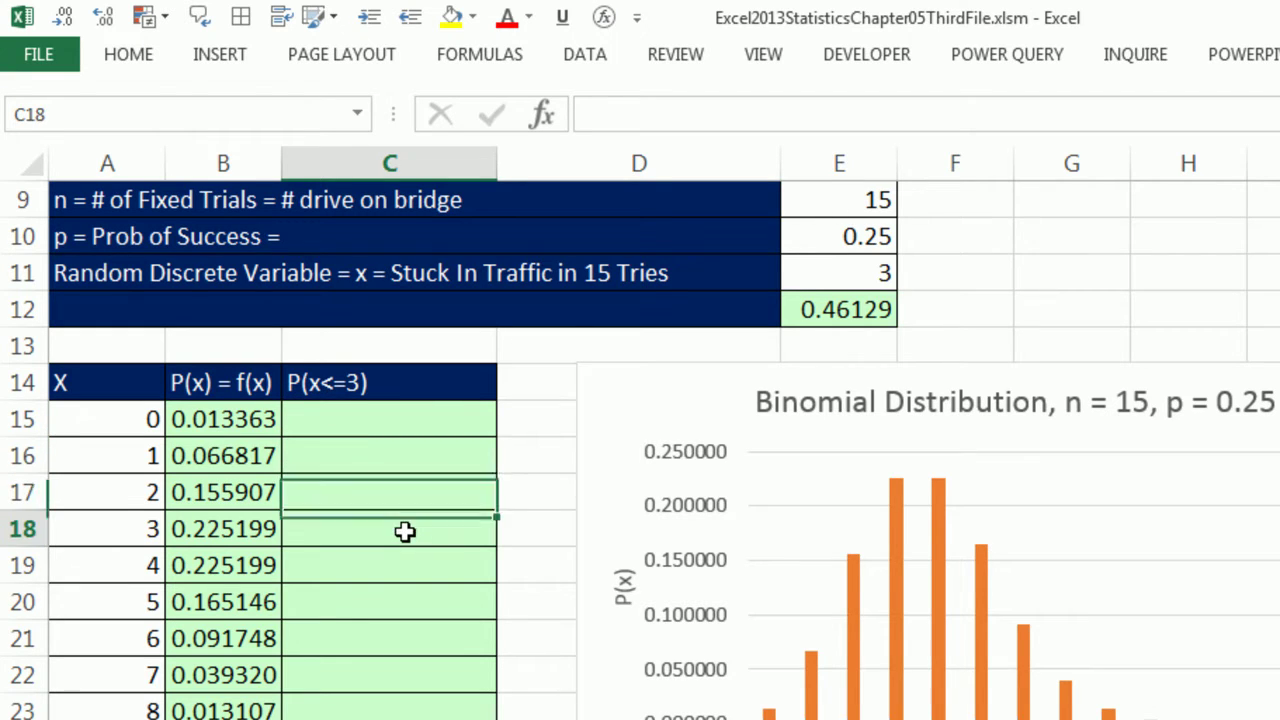
{"action": "left_click", "coordinate": [408, 568]}
{"action": "left_click", "coordinate": [415, 605]}
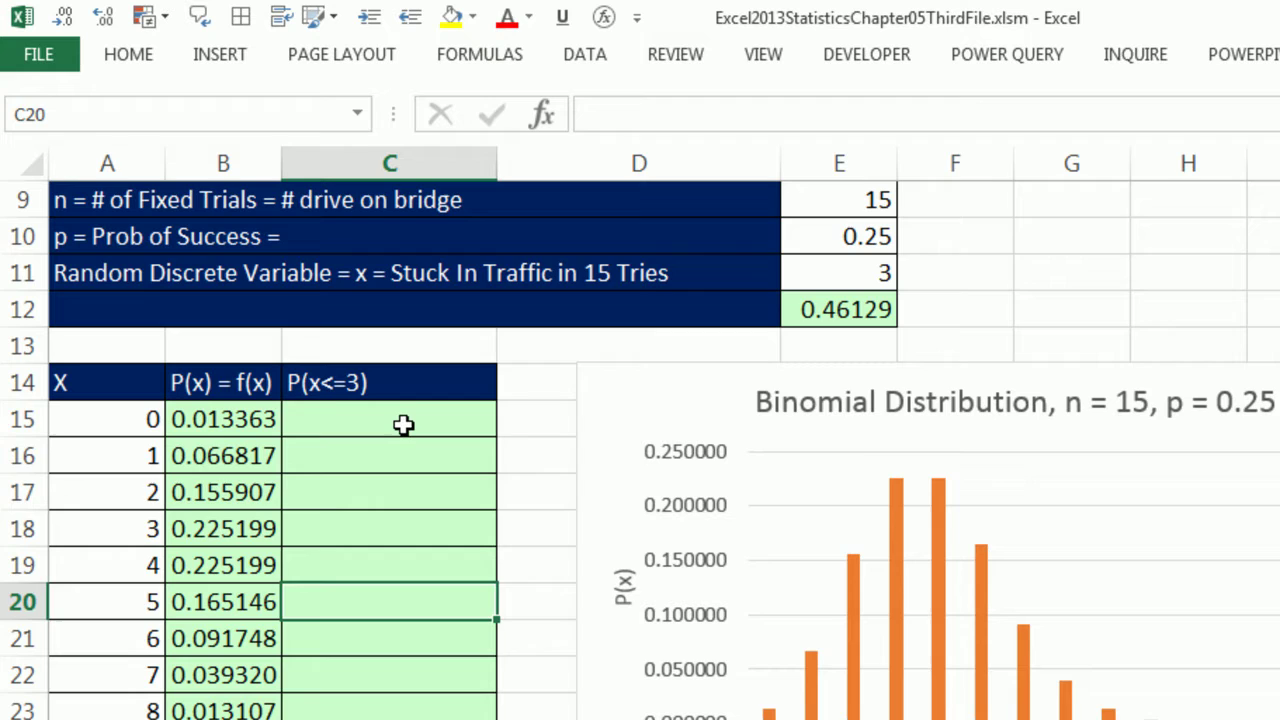
Try filling C15:C18 with the plain relative reference =B15, and clear those cells again
{"action": "left_click_drag", "start_coordinate": [403, 425], "coordinate": [414, 517]}
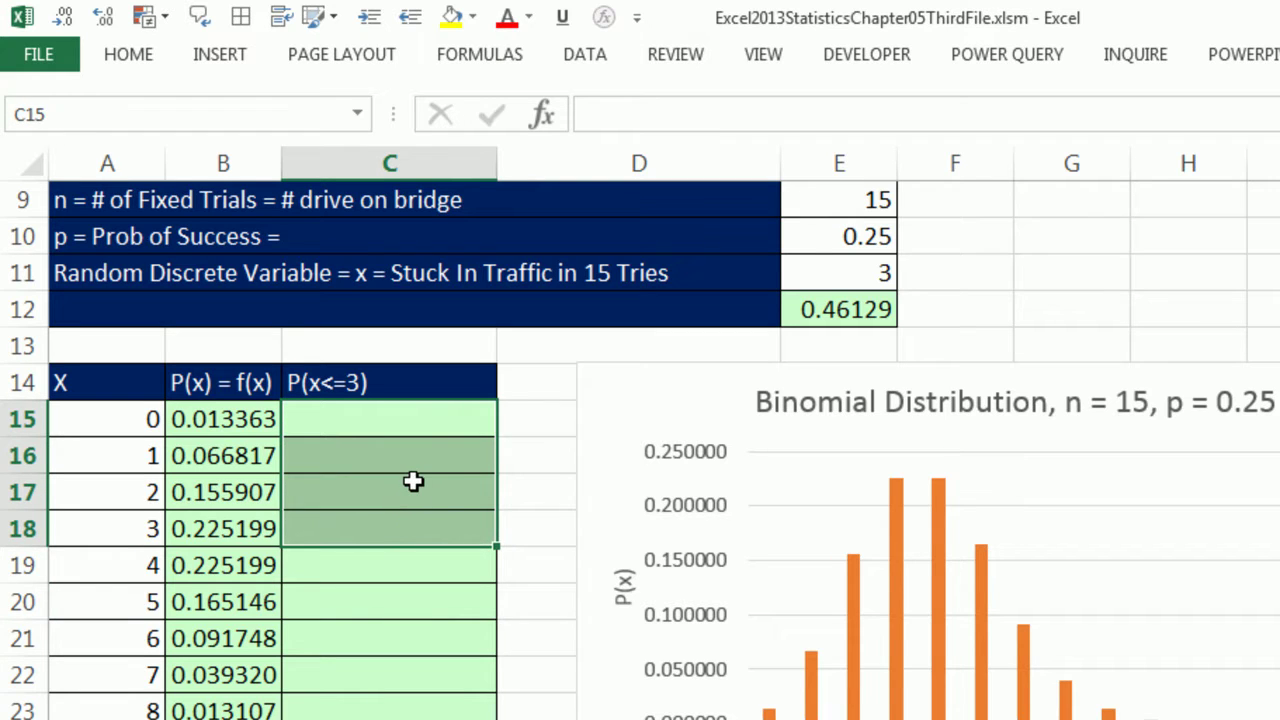
{"action": "type", "text": "=B15"}
{"action": "key", "text": "ctrl+Return"}
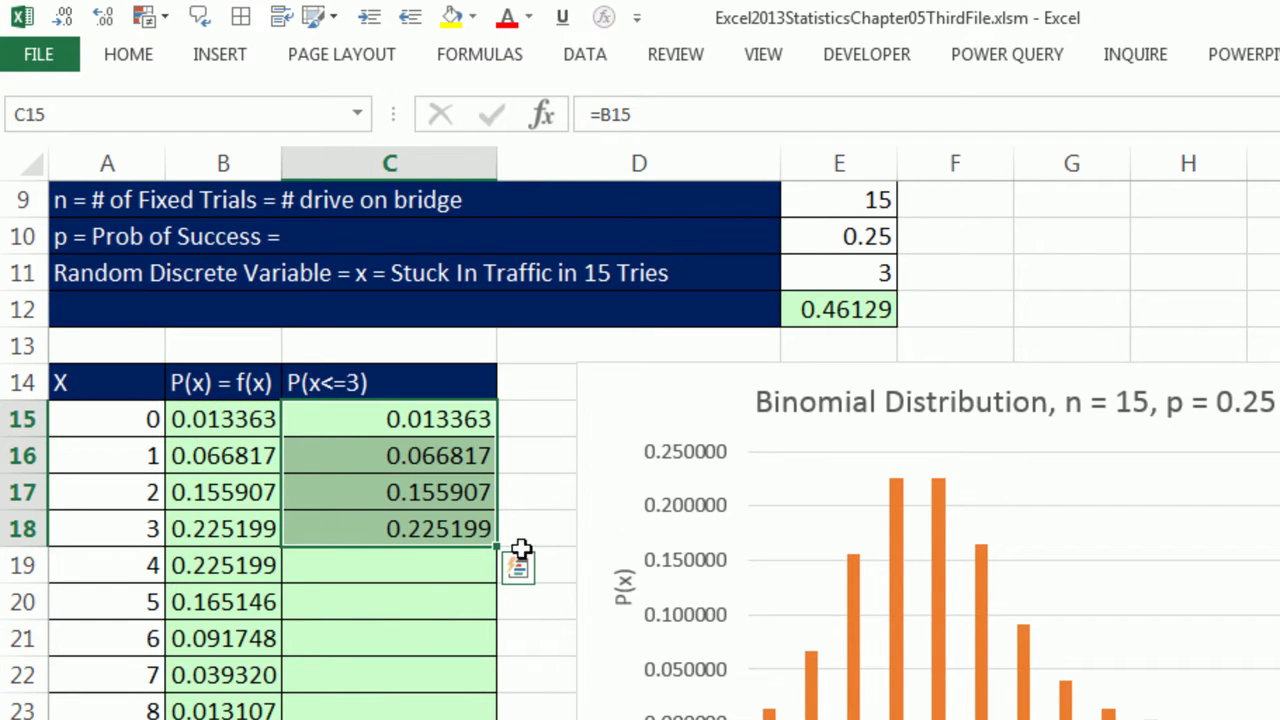
{"action": "left_click_drag", "start_coordinate": [414, 576], "coordinate": [428, 718]}
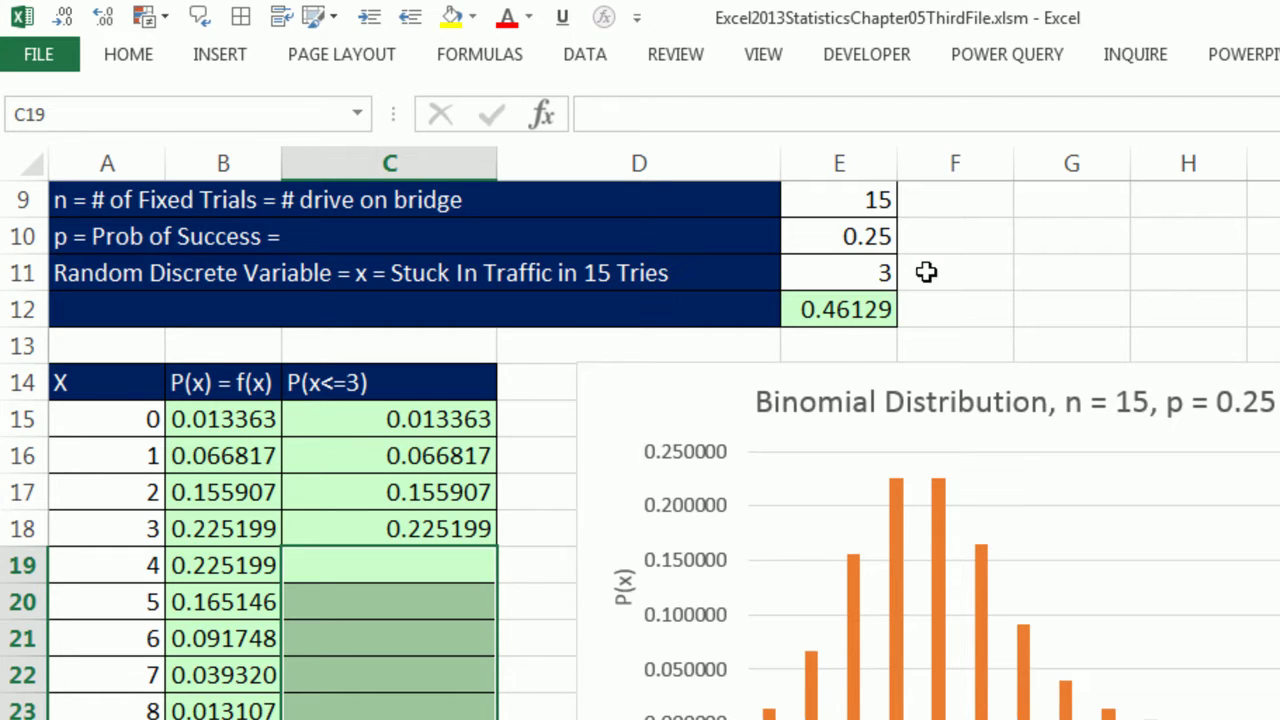
{"action": "left_click_drag", "start_coordinate": [428, 418], "coordinate": [438, 530]}
{"action": "key", "text": "Delete"}
Start an IF formula in C15 with the logical test A15<=$E$11, using an absolute reference to the chosen x
{"action": "left_click", "coordinate": [397, 426]}
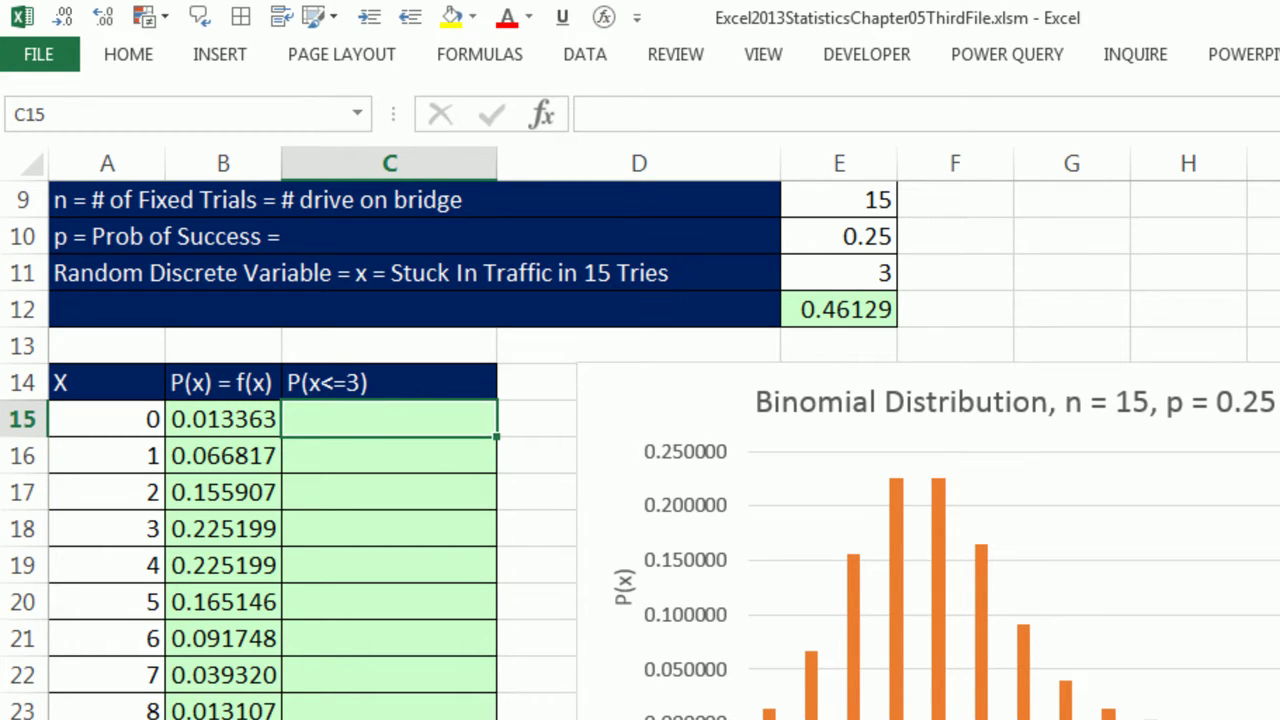
{"action": "type", "text": "=if"}
{"action": "key", "text": "Tab"}
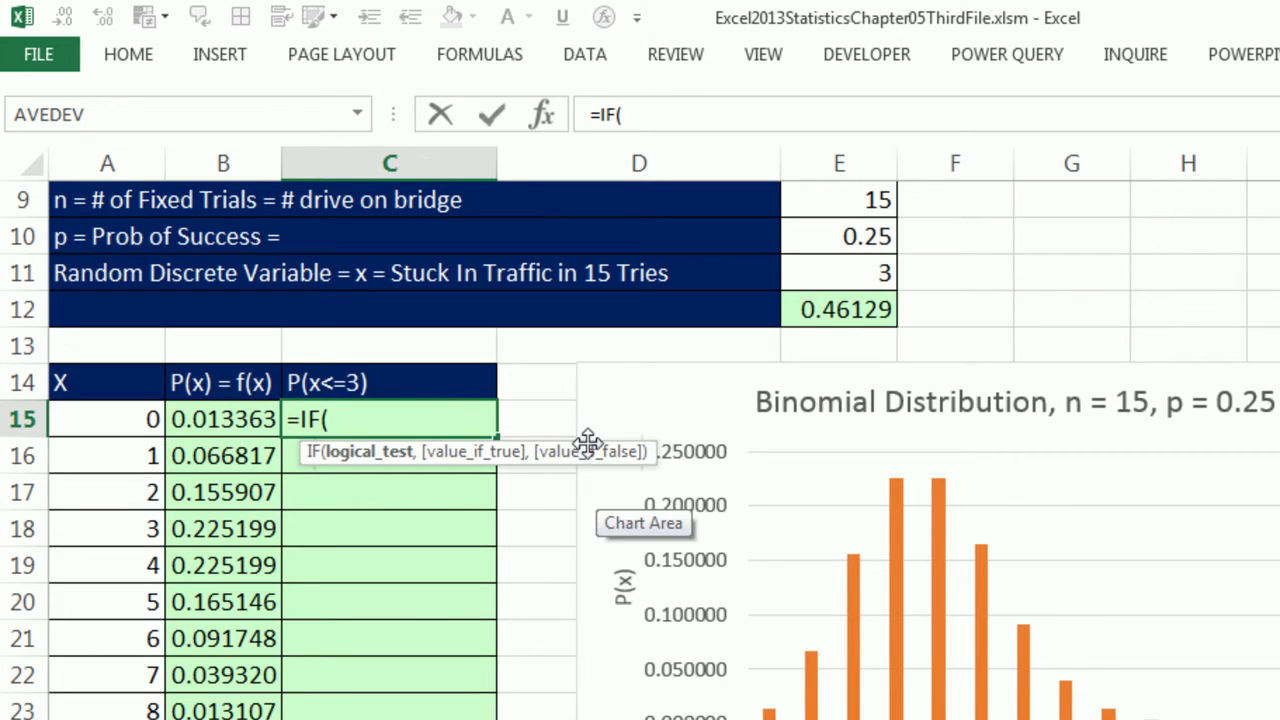
{"action": "left_click", "coordinate": [110, 420]}
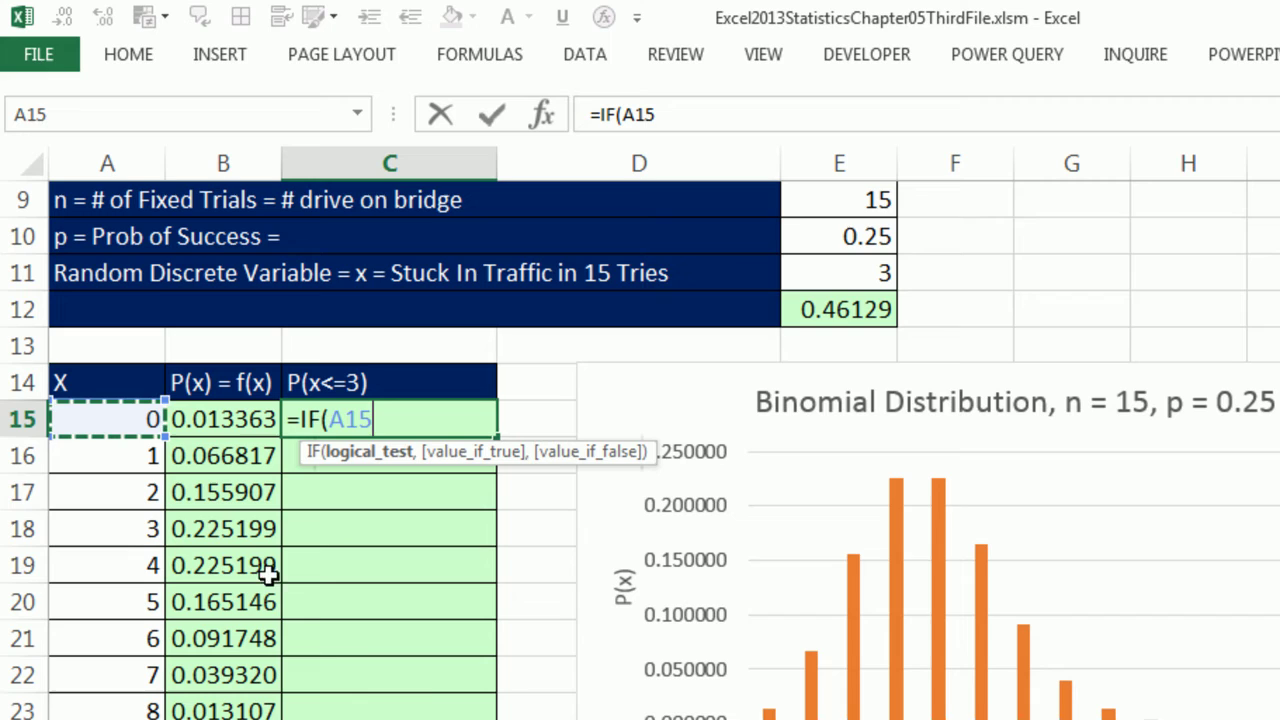
{"action": "type", "text": "<="}
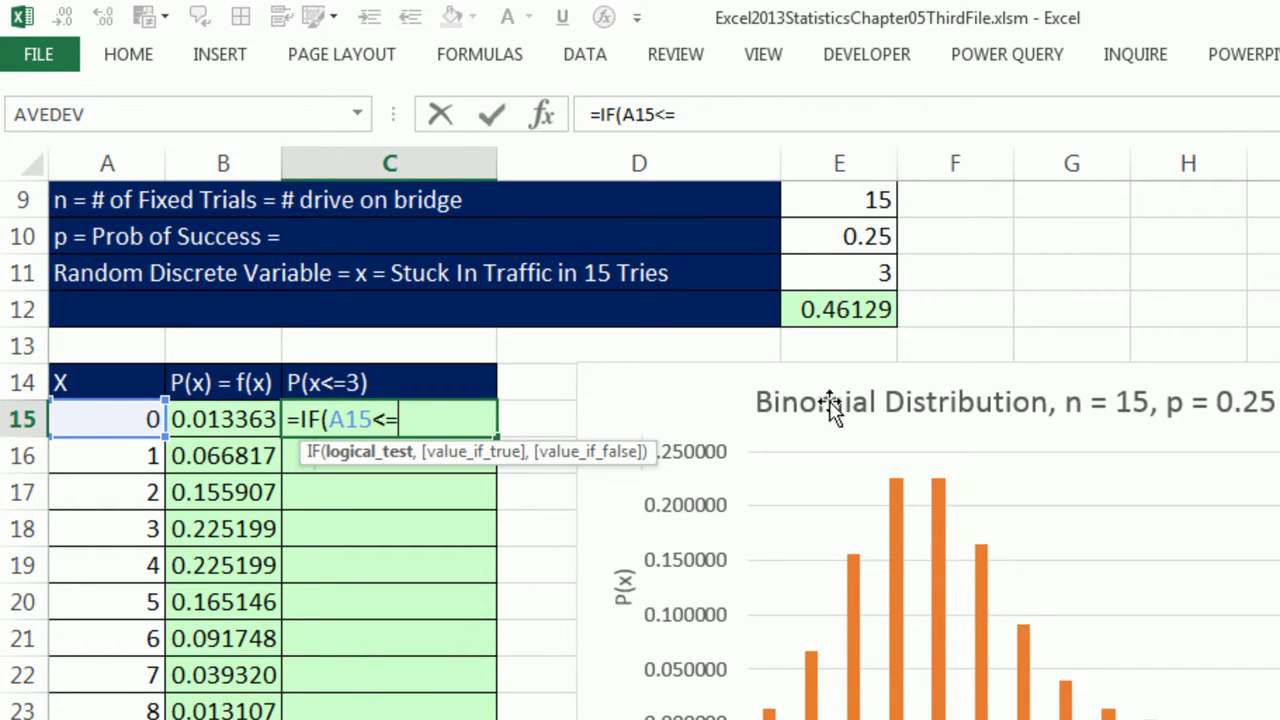
{"action": "left_click", "coordinate": [881, 272]}
{"action": "key", "text": "F4"}
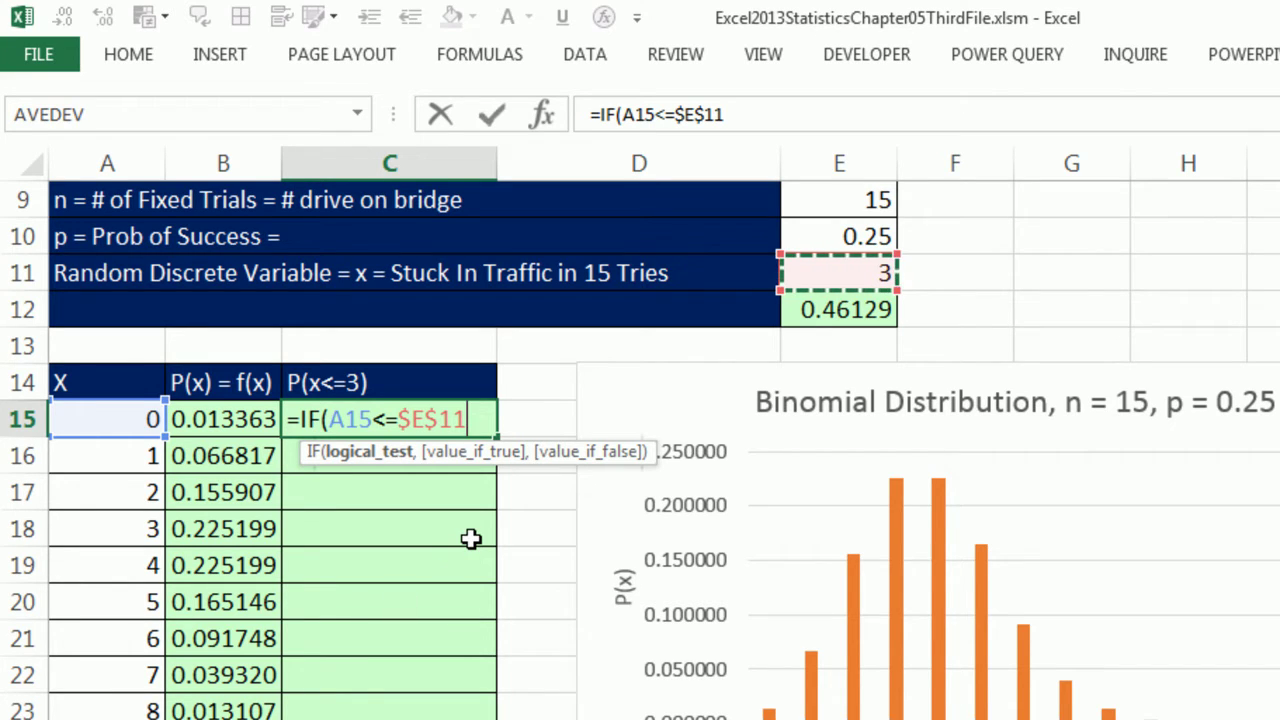
{"action": "type", "text": ","}
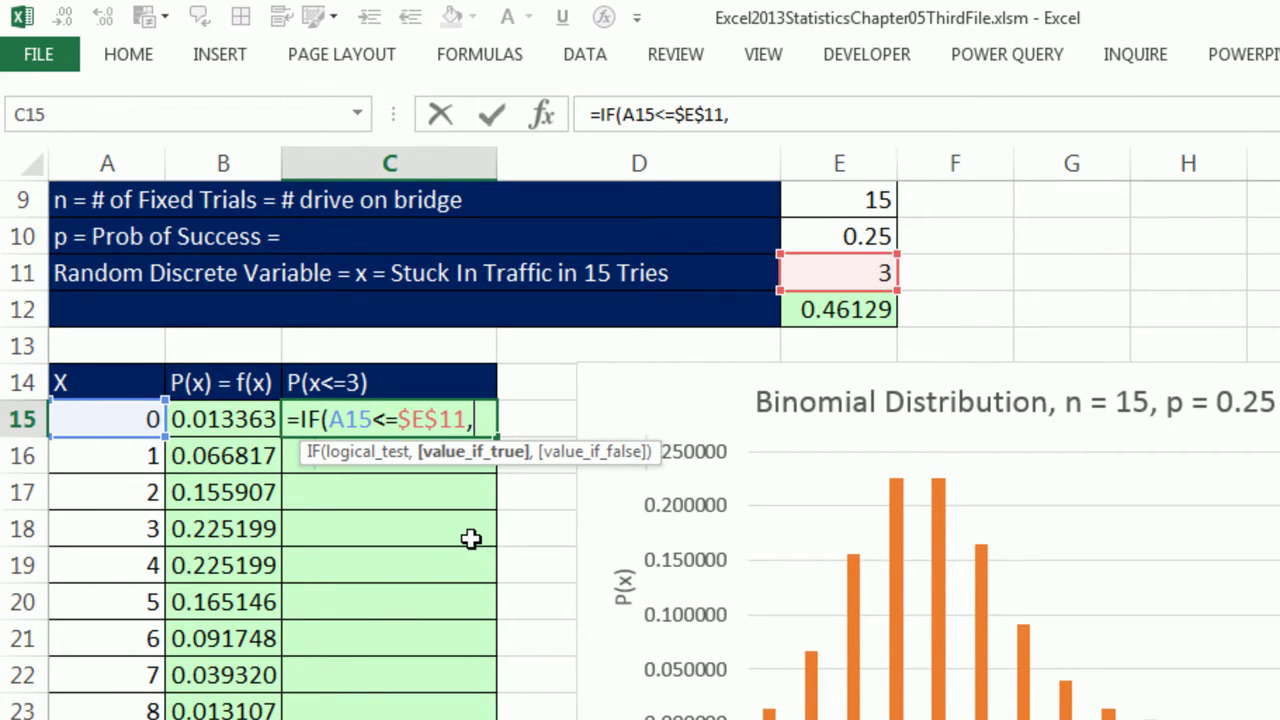
Complete the C15 formula as =IF(A15<=$E$11,B15,"") and copy it down the rest of the cumulative column
{"action": "left_click", "coordinate": [375, 458]}
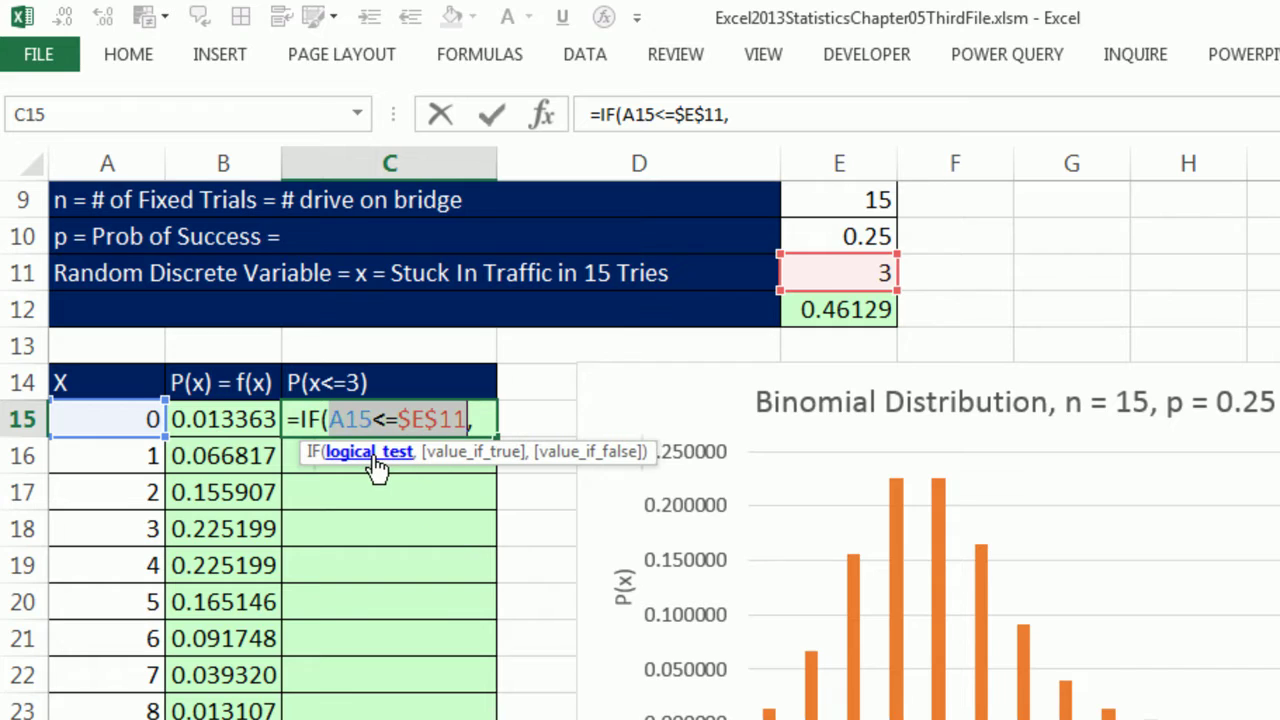
{"action": "left_click", "coordinate": [460, 455]}
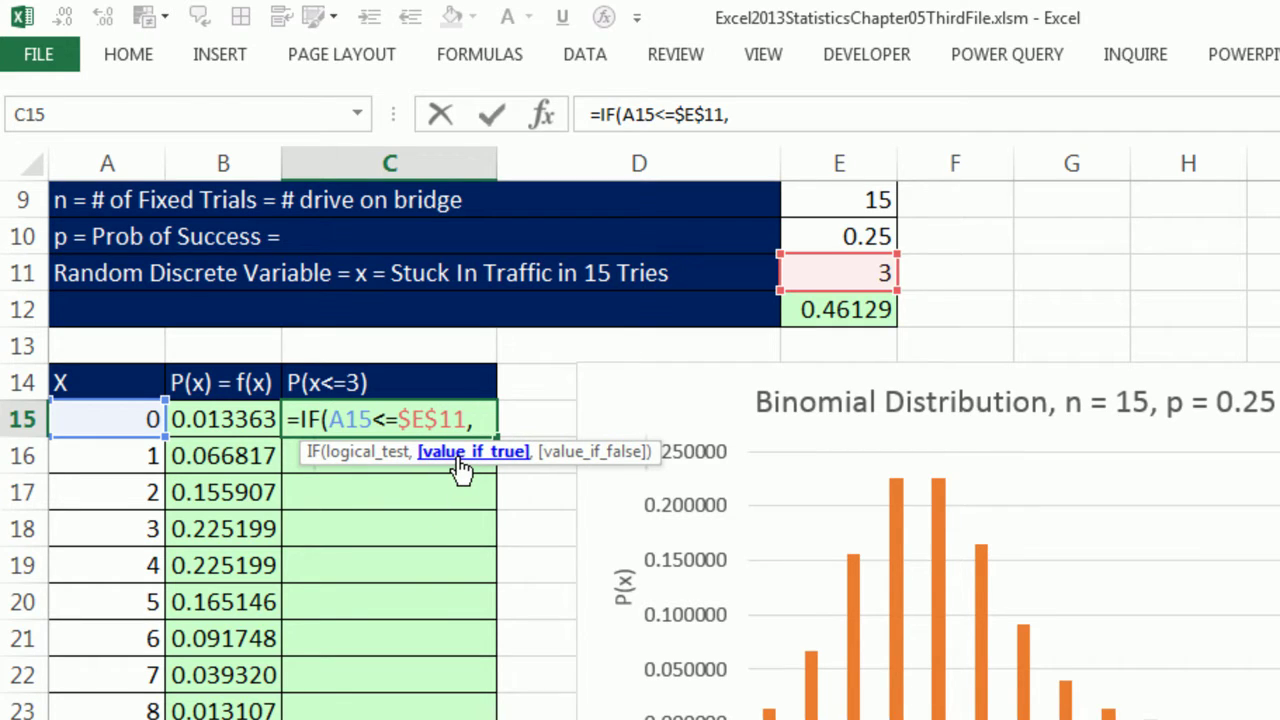
{"action": "left_click", "coordinate": [222, 419]}
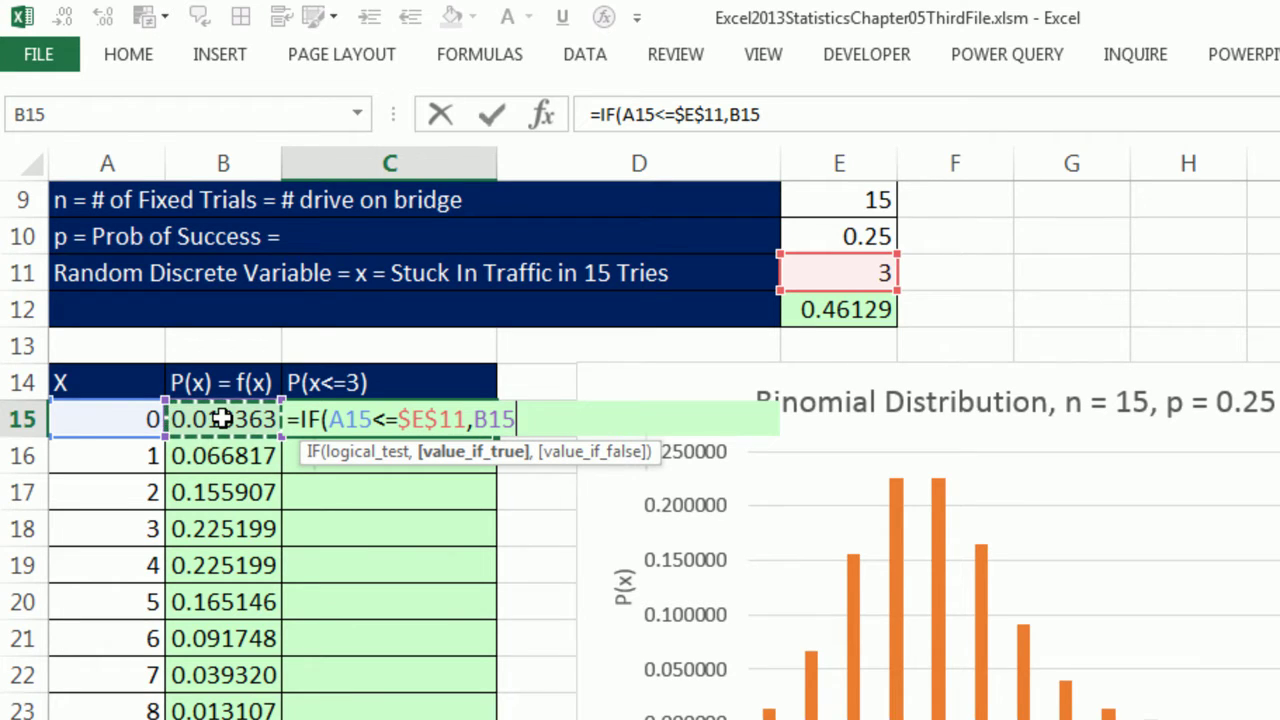
{"action": "type", "text": ","}
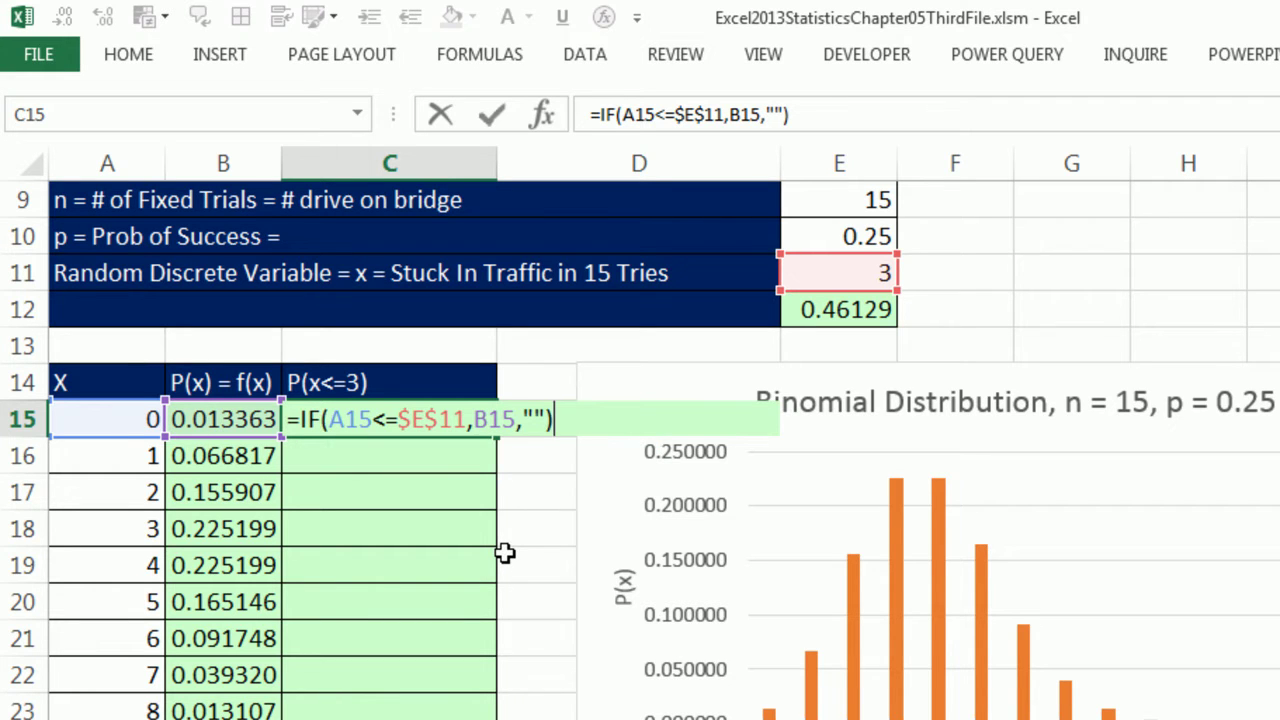
{"action": "key", "text": "ctrl+Return"}
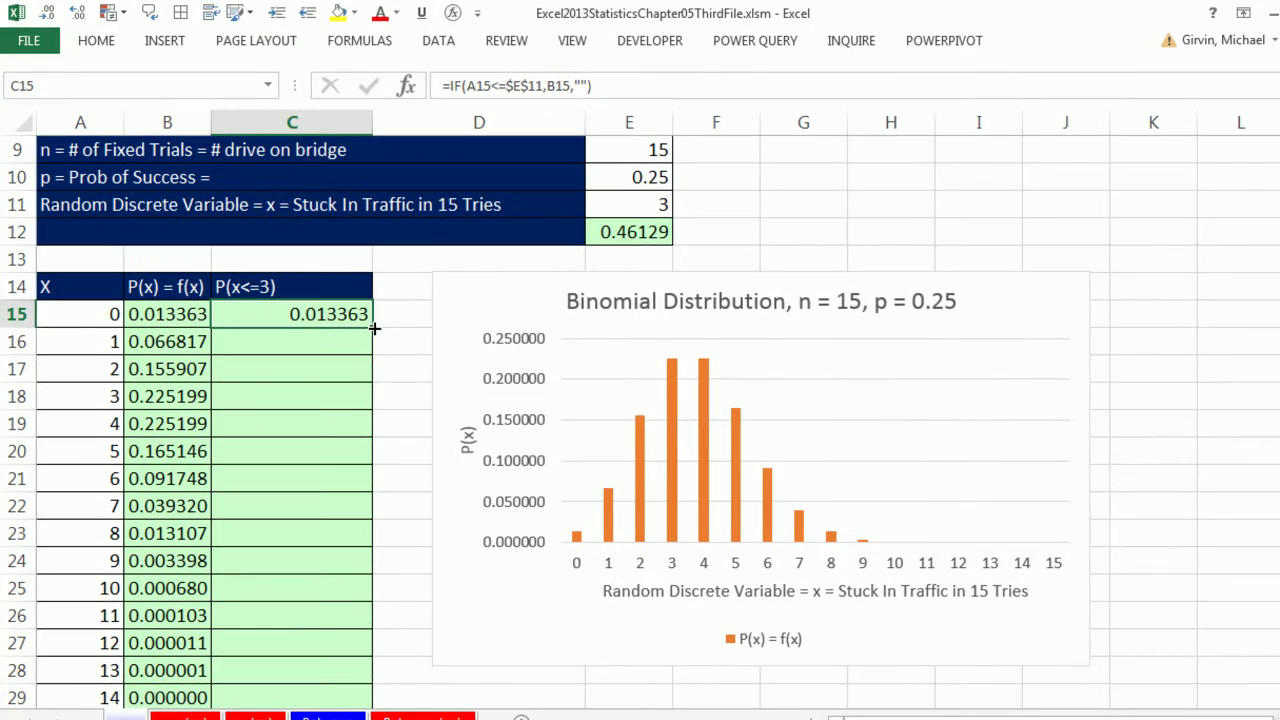
{"action": "left_click_drag", "start_coordinate": [374, 328], "coordinate": [390, 622]}
{"action": "scroll", "coordinate": [420, 543], "scroll_direction": "up", "scroll_amount": 1}
{"action": "scroll", "coordinate": [337, 420], "scroll_direction": "up", "scroll_amount": 1}
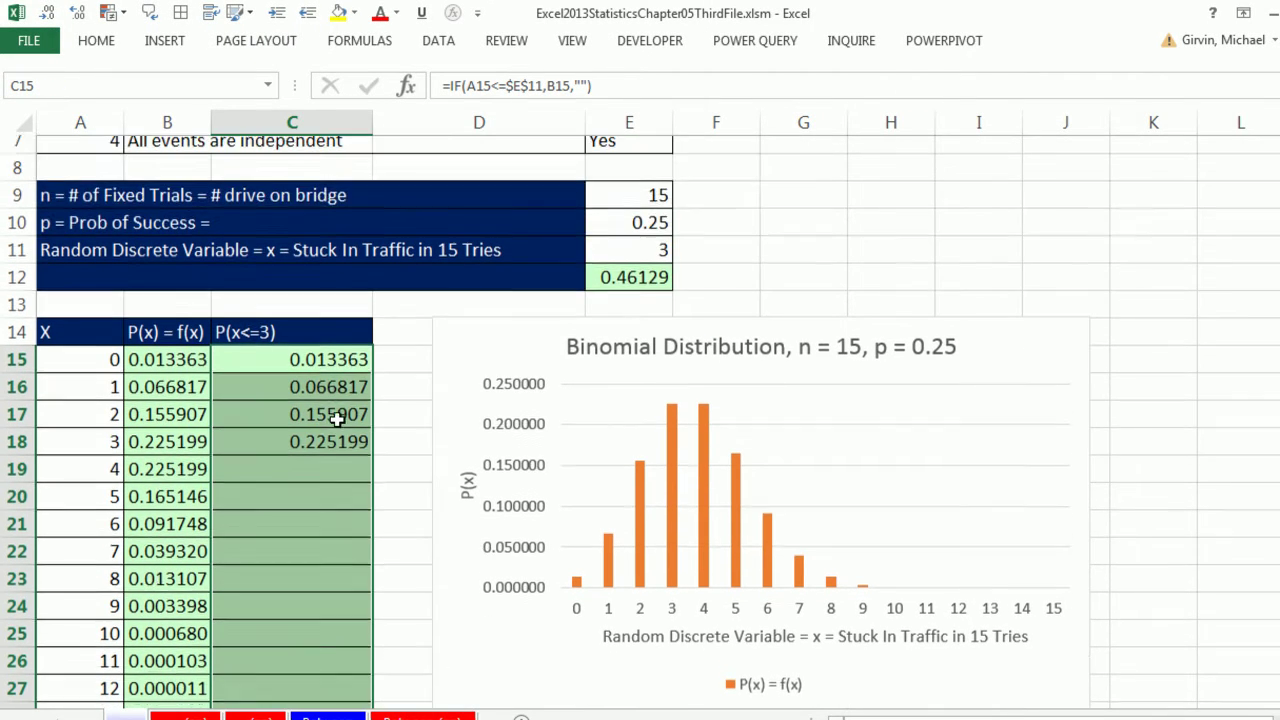
Test the IF column by setting x in E11 to 2 and to 6
{"action": "left_click", "coordinate": [641, 258]}
{"action": "type", "text": "2"}
{"action": "key", "text": "ctrl+Return"}
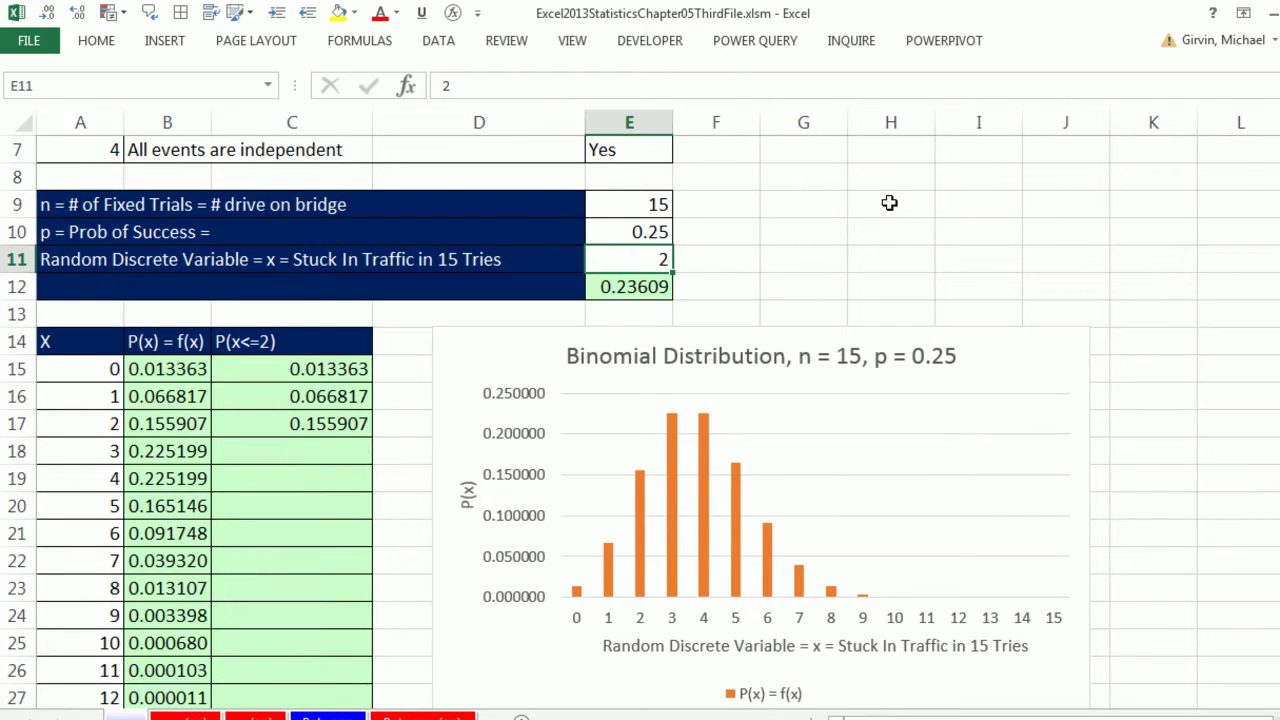
{"action": "type", "text": "6"}
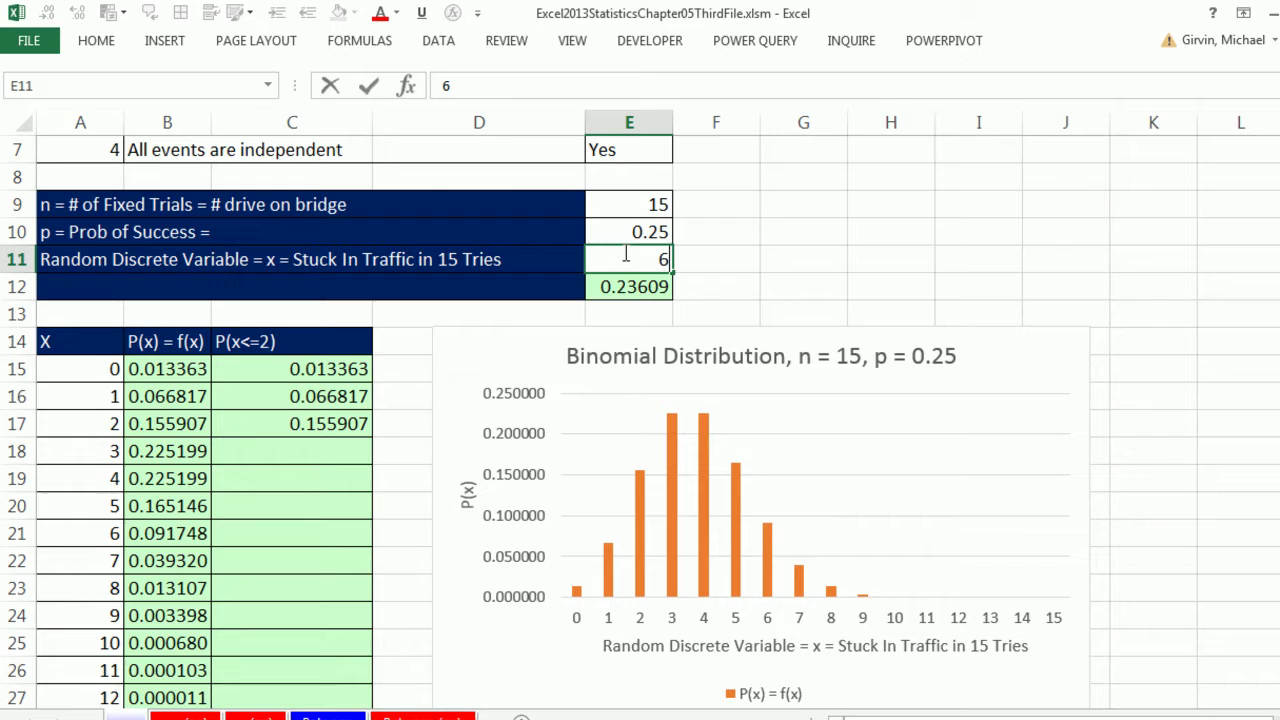
{"action": "key", "text": "ctrl+Return"}
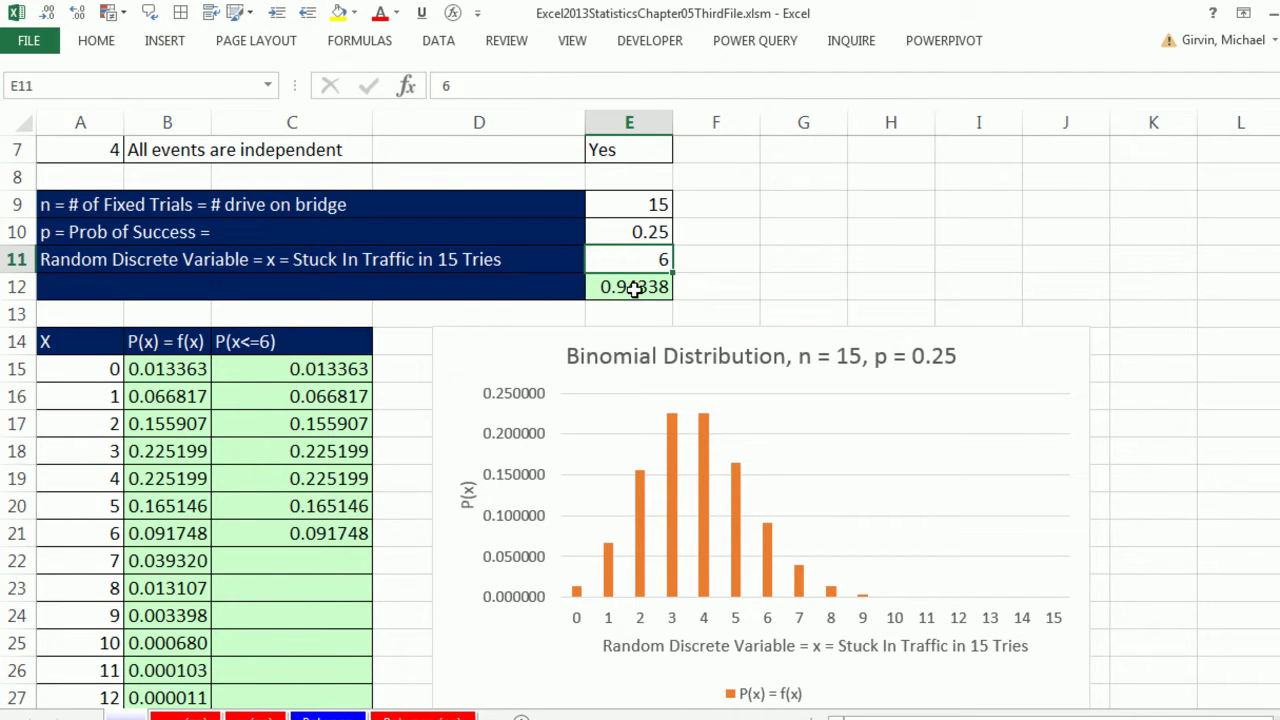
Label the cumulative probability row by linking A12 to the dynamic header with =C14
{"action": "left_click", "coordinate": [63, 286]}
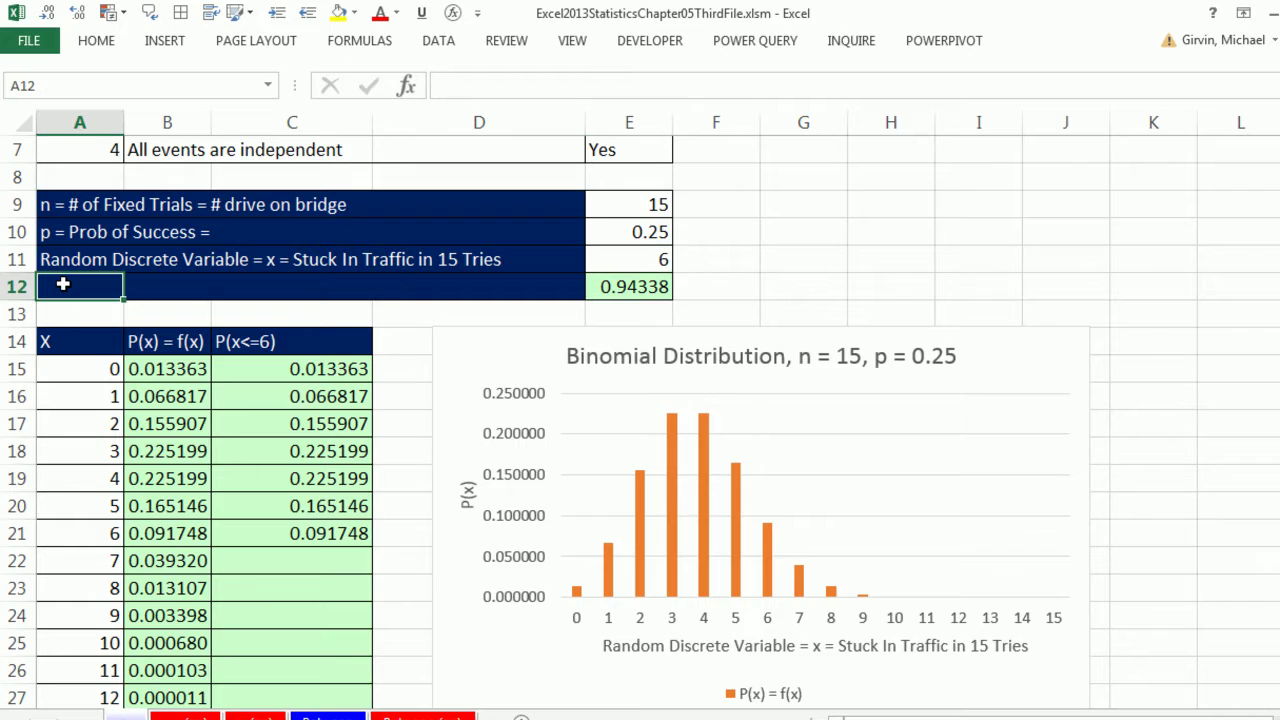
{"action": "type", "text": "="}
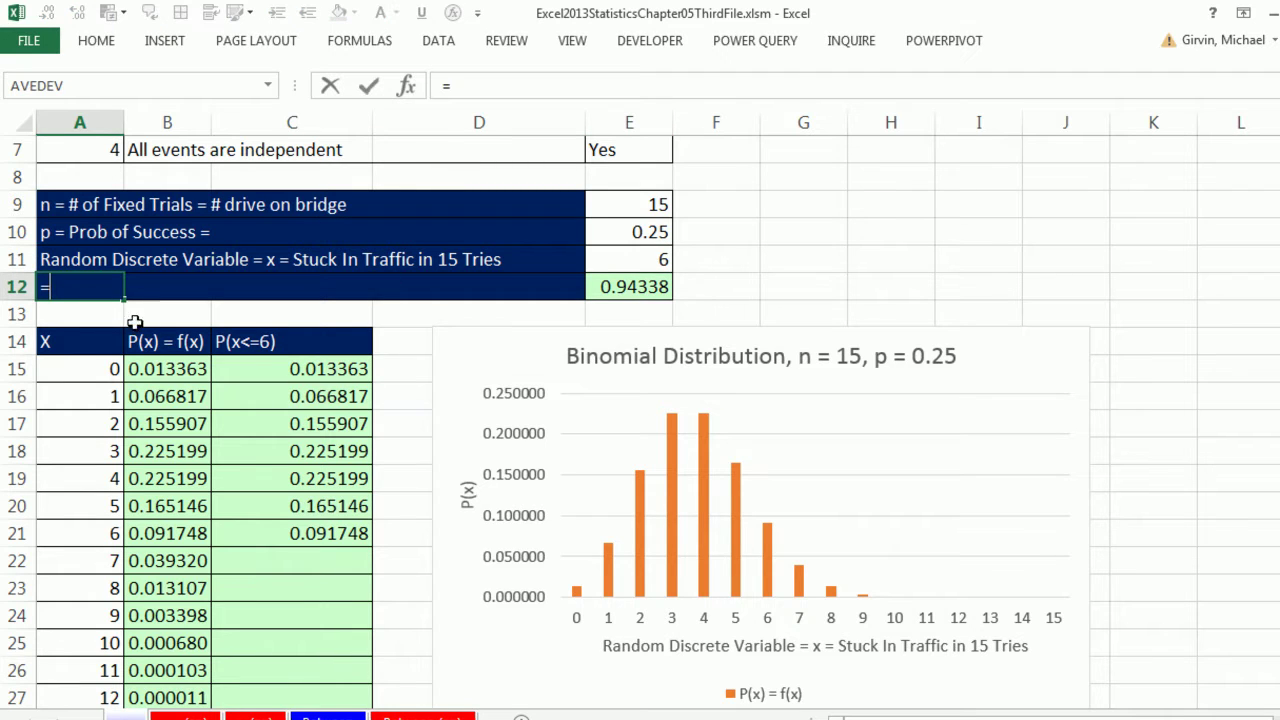
{"action": "left_click", "coordinate": [263, 341]}
{"action": "key", "text": "ctrl+Return"}
Set x in E11 to 3
{"action": "left_click", "coordinate": [666, 258]}
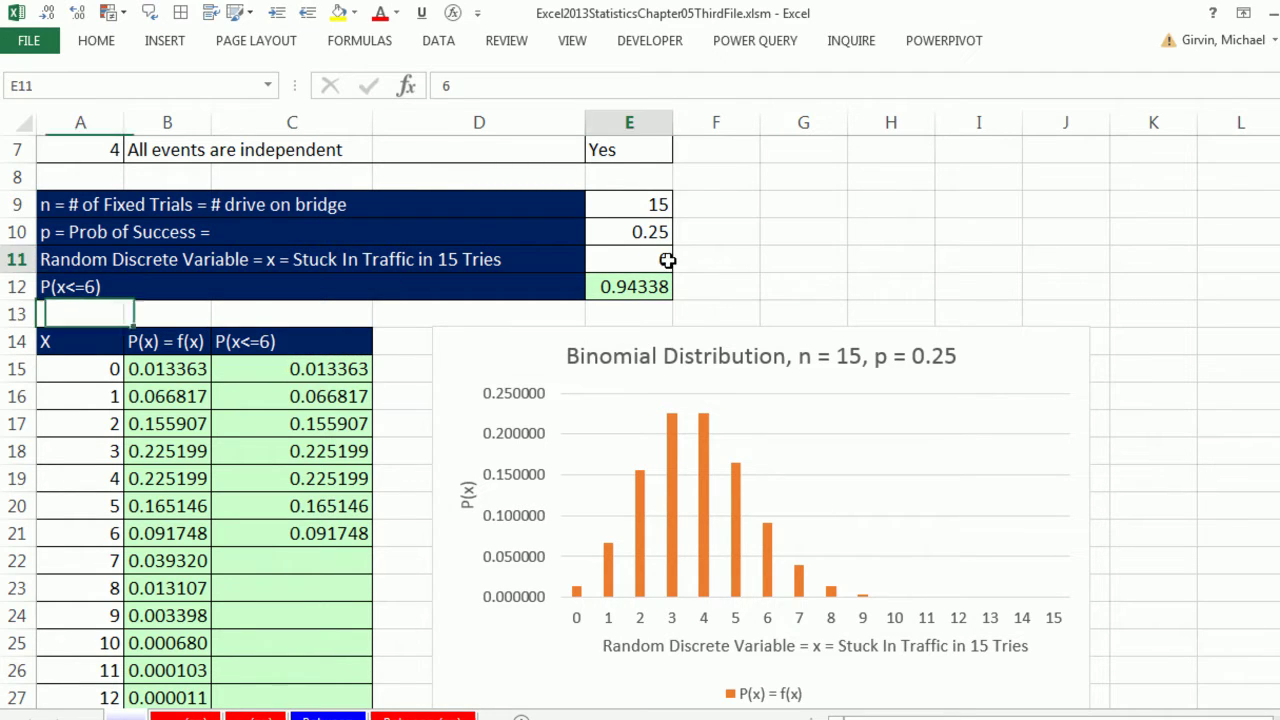
{"action": "type", "text": "3"}
{"action": "key", "text": "ctrl+Return"}
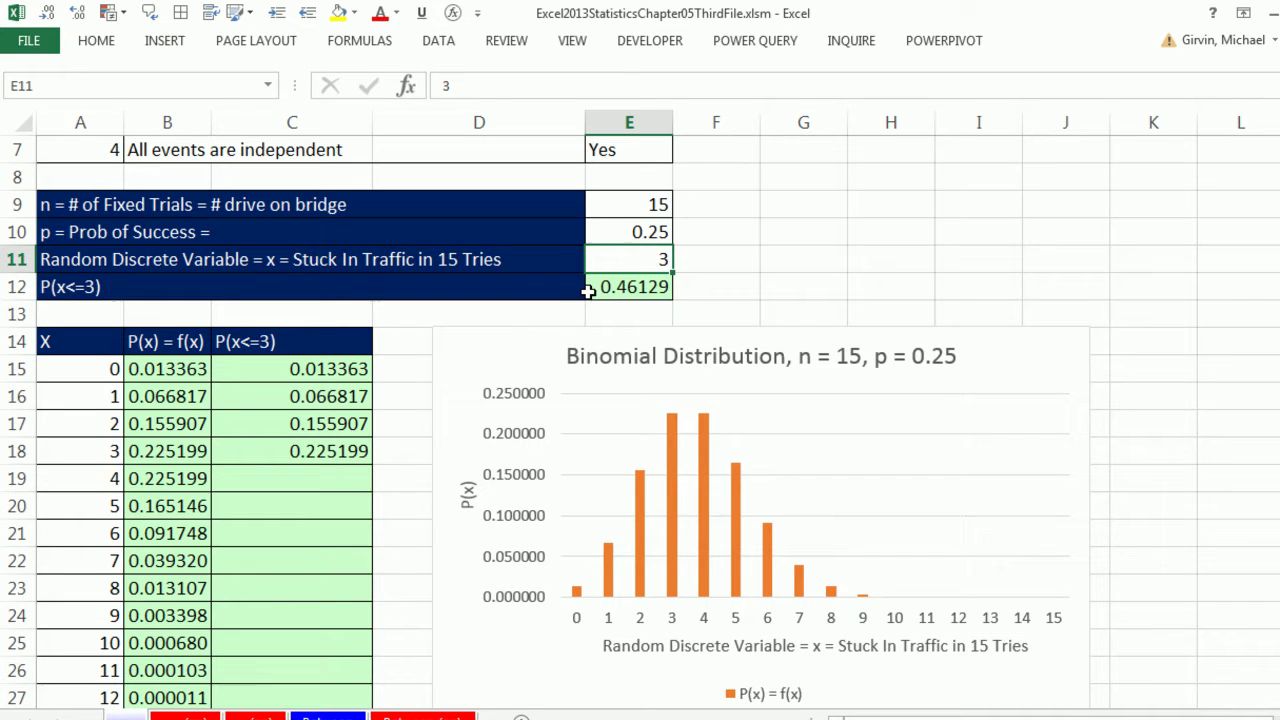
Add a second data series to the binomial chart, with its name from C14 and its values from C15:C30
{"action": "left_click", "coordinate": [517, 357]}
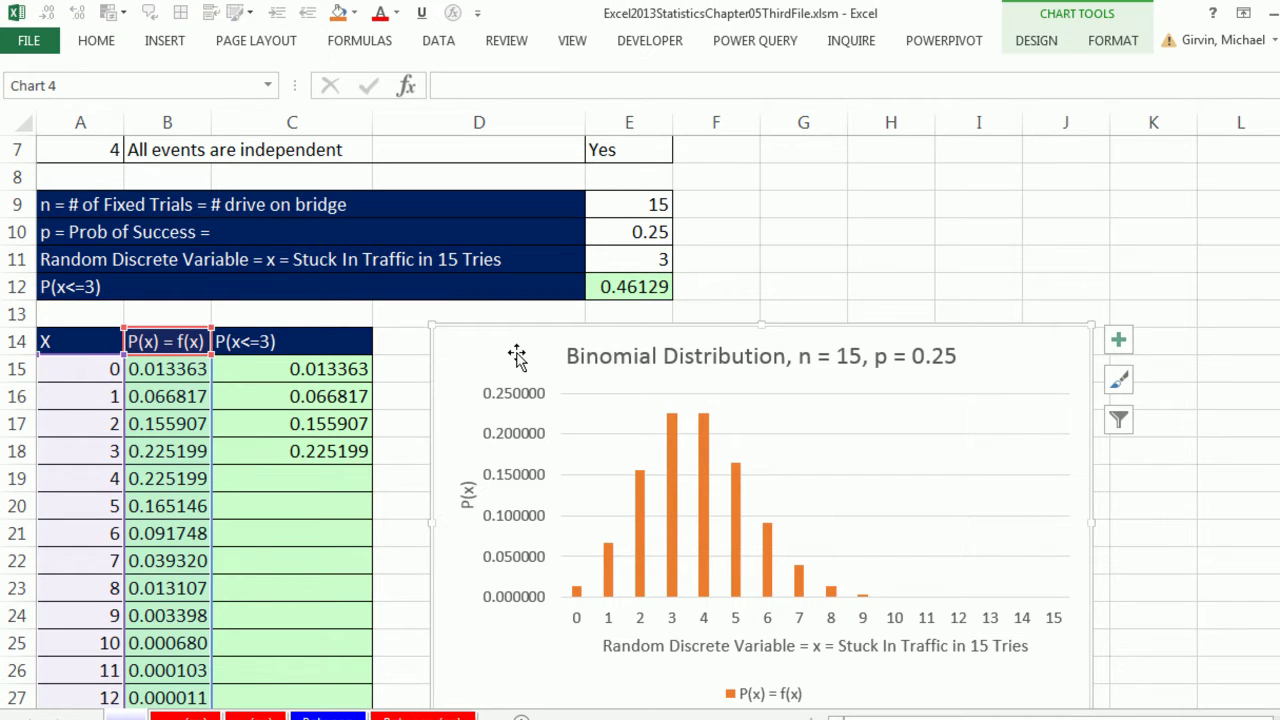
{"action": "right_click", "coordinate": [517, 355]}
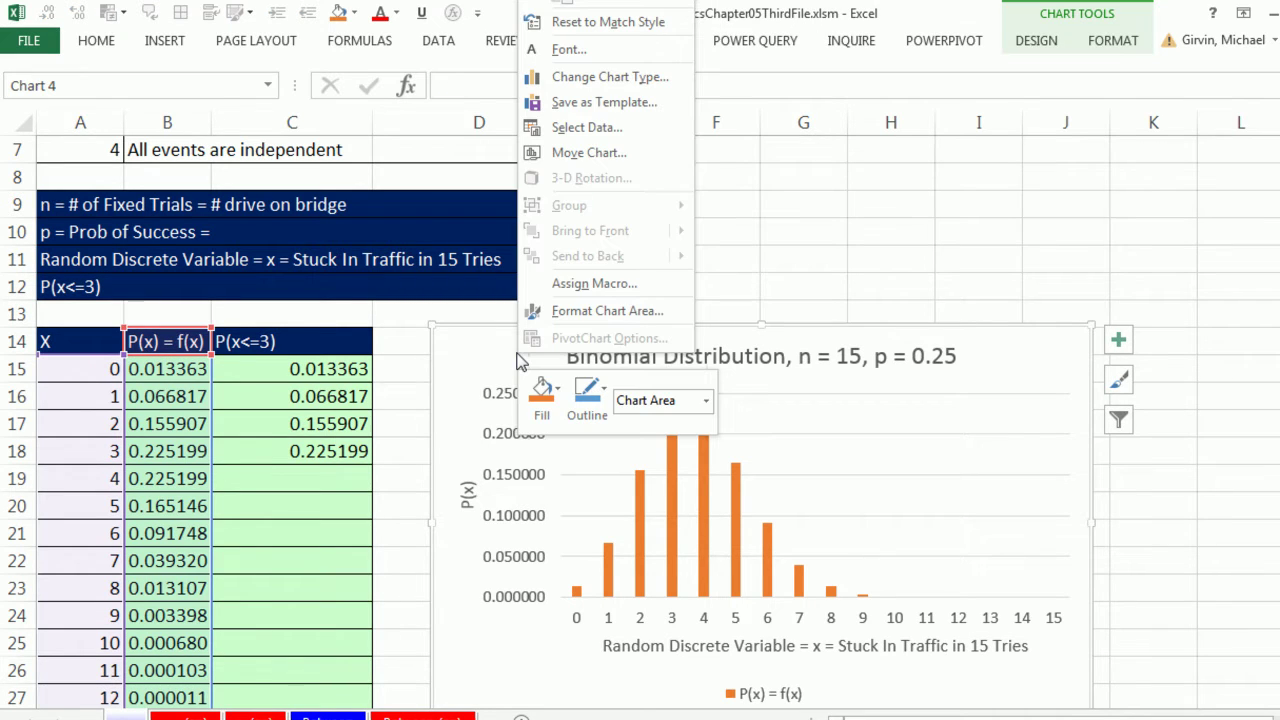
{"action": "left_click", "coordinate": [566, 131]}
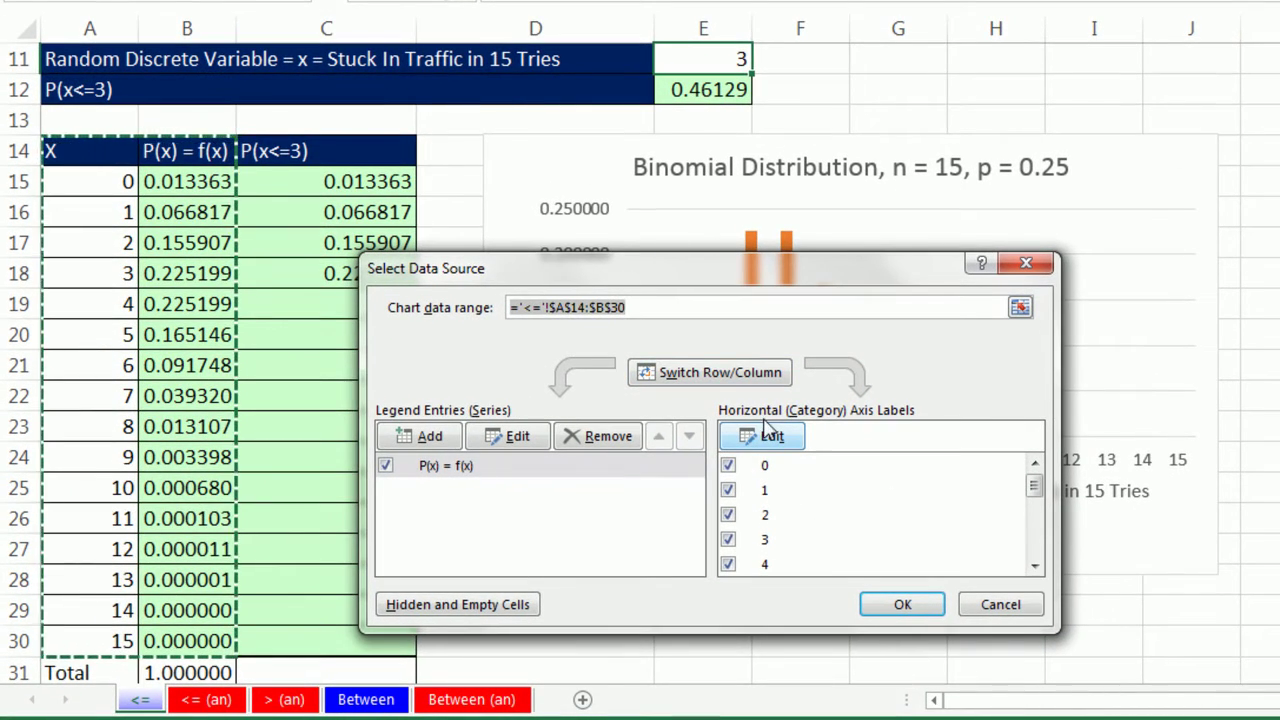
{"action": "left_click", "coordinate": [428, 440]}
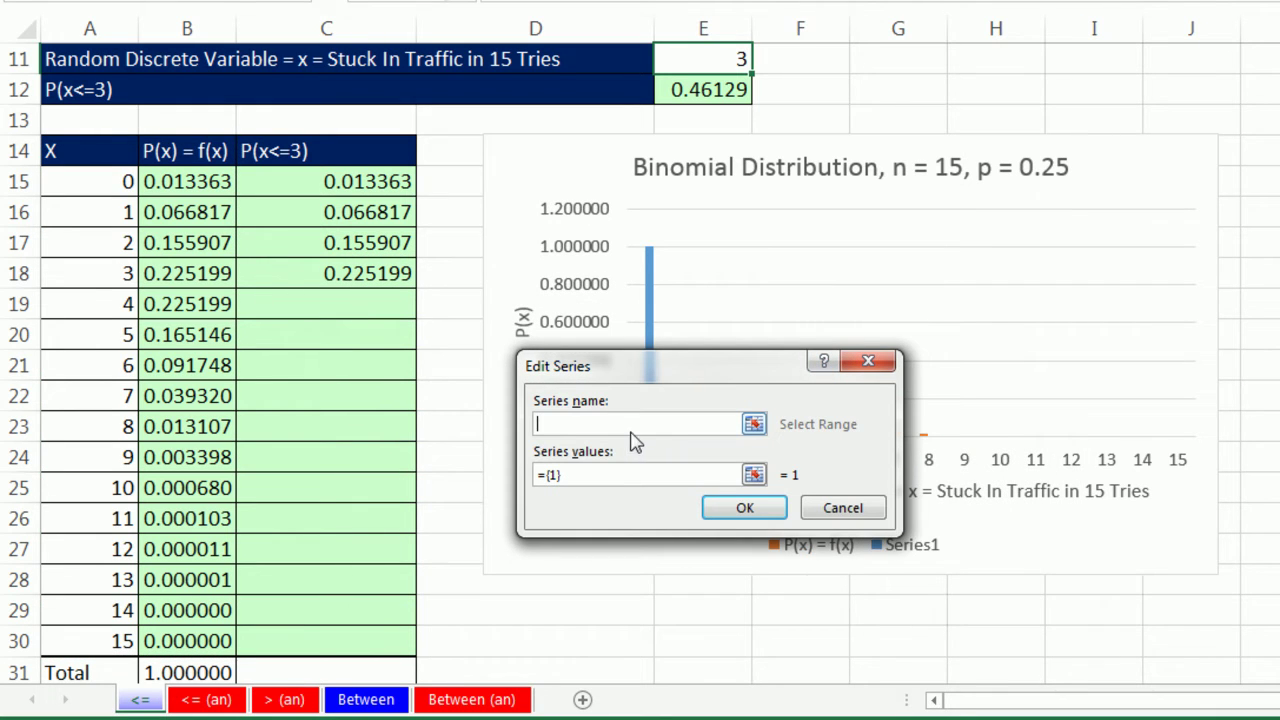
{"action": "left_click", "coordinate": [303, 151]}
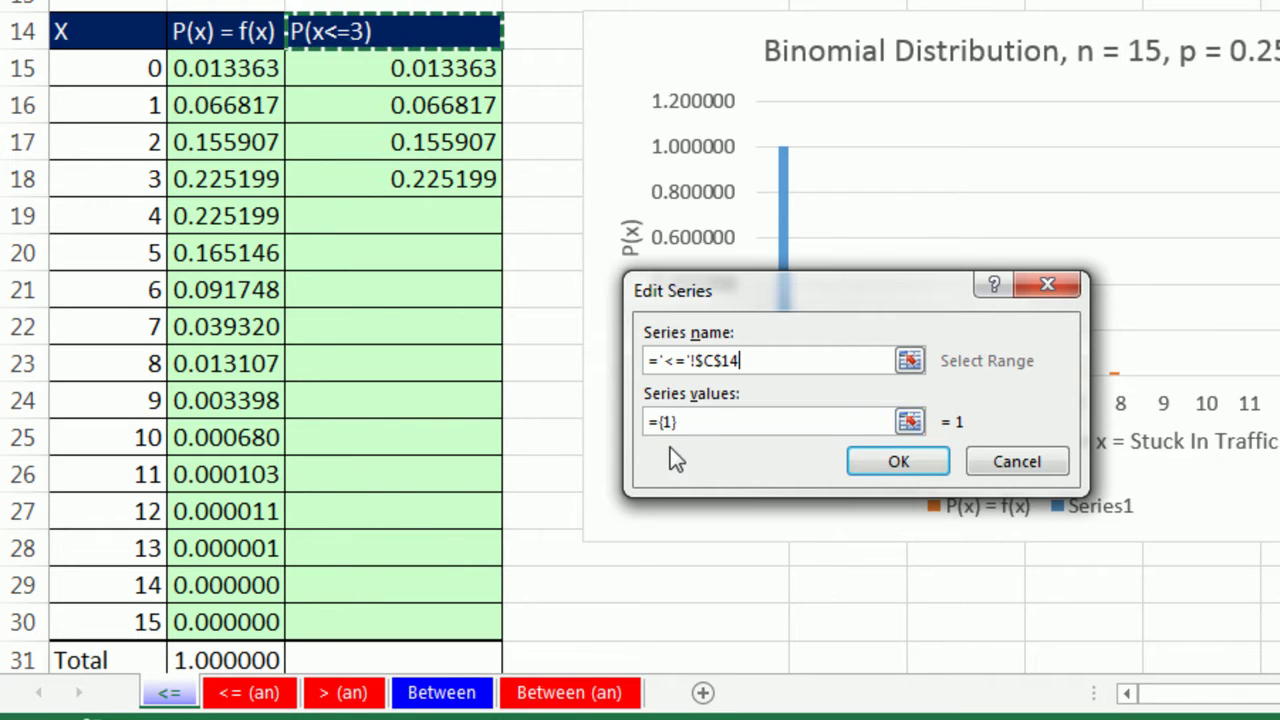
{"action": "left_click", "coordinate": [686, 424]}
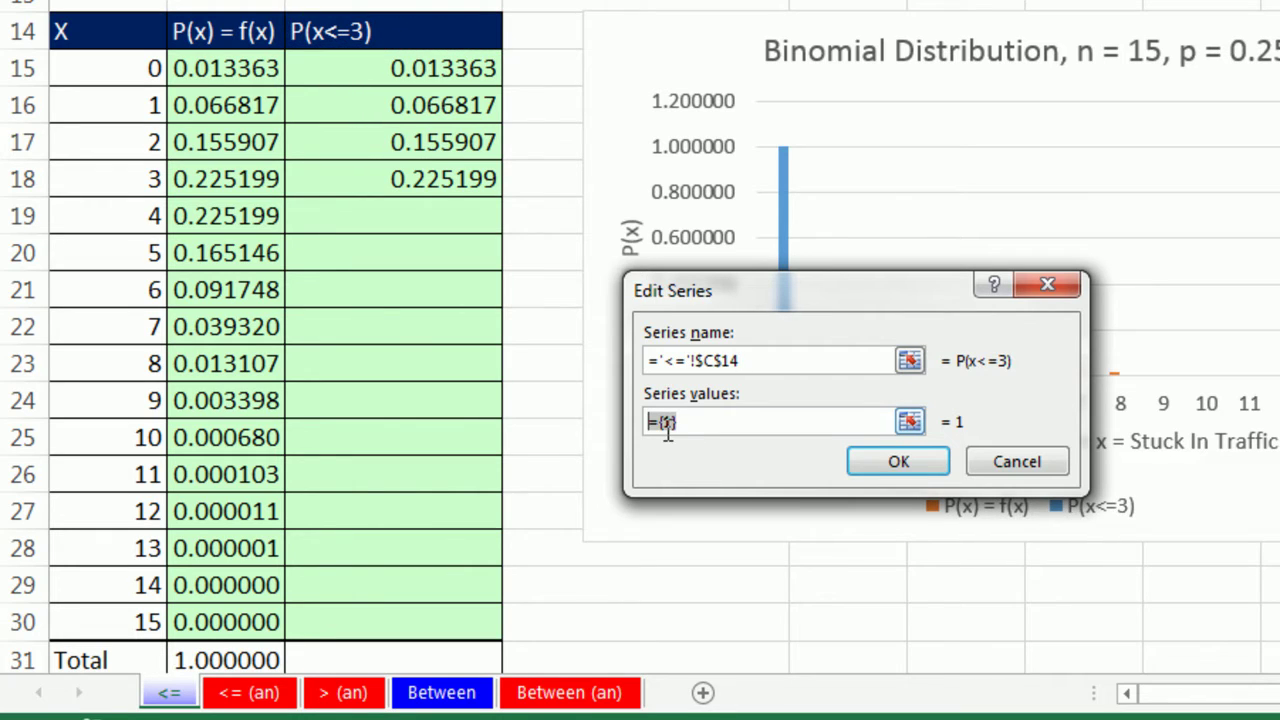
{"action": "key", "text": "Delete"}
{"action": "left_click_drag", "start_coordinate": [409, 68], "coordinate": [463, 620]}
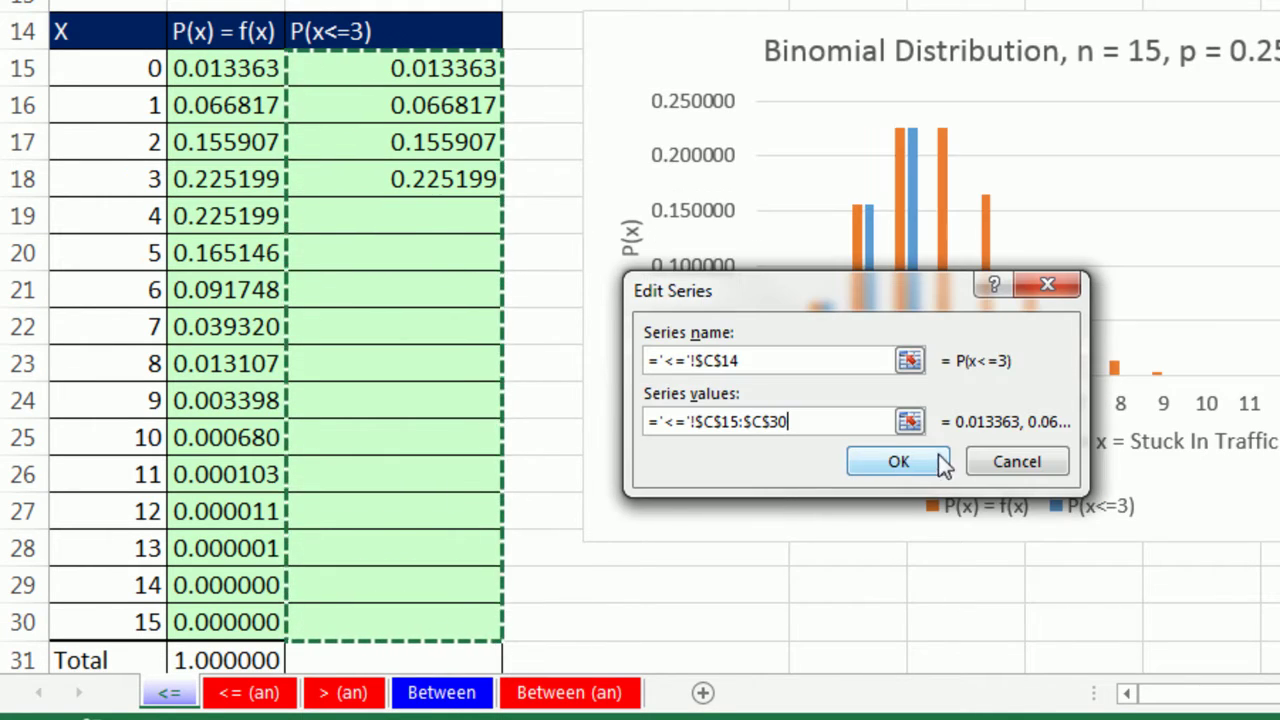
{"action": "left_click", "coordinate": [918, 465]}
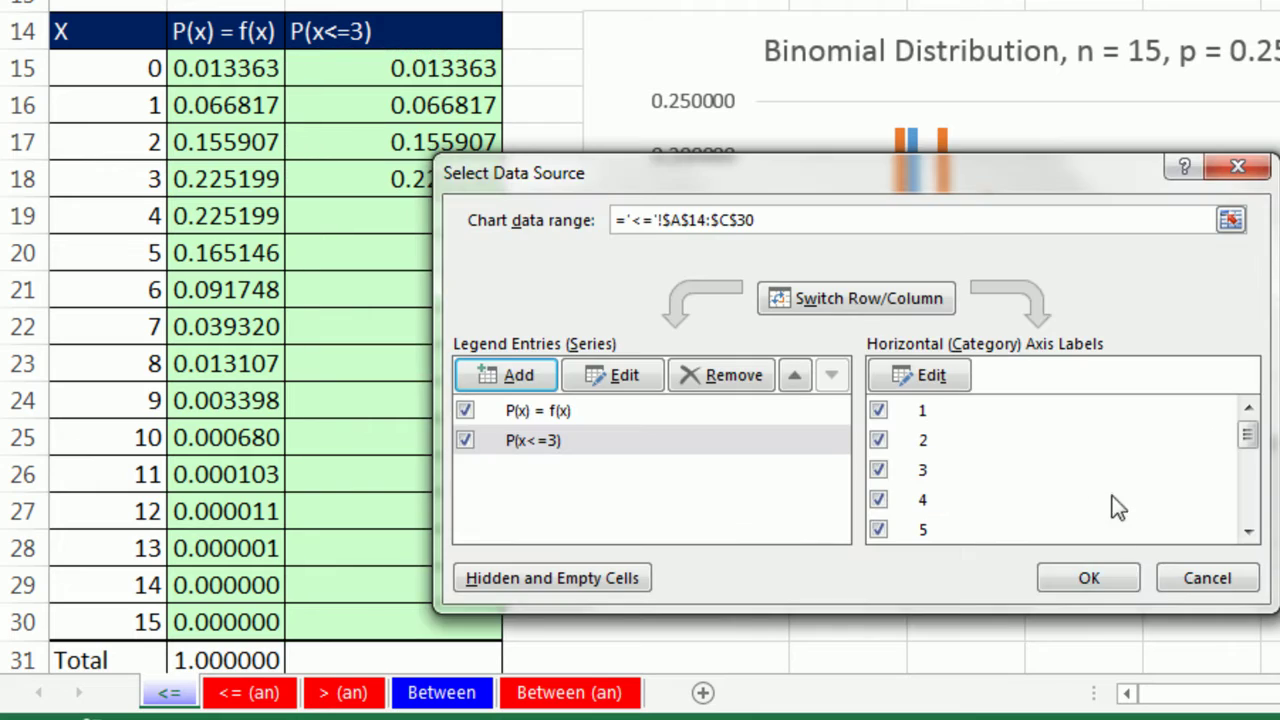
Accept the chart's updated data source and set the overlap of the P(x<=3) series to 100%
{"action": "left_click", "coordinate": [1117, 582]}
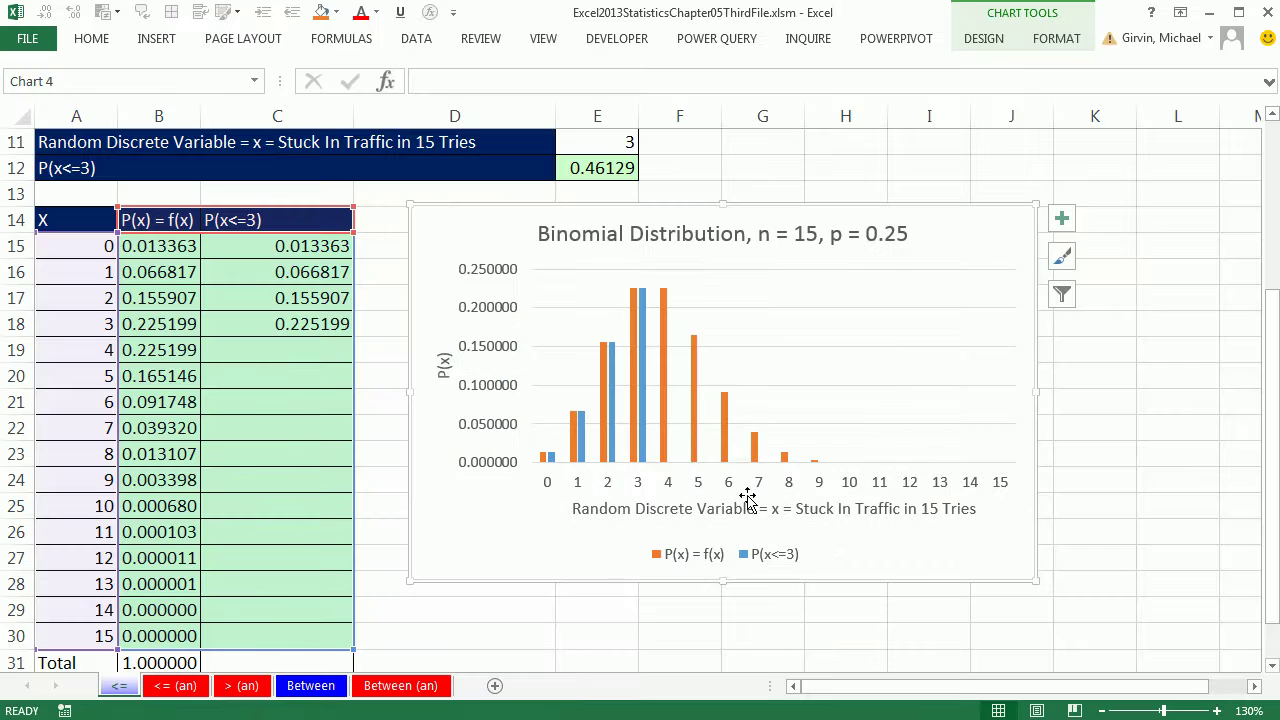
{"action": "left_click", "coordinate": [643, 336]}
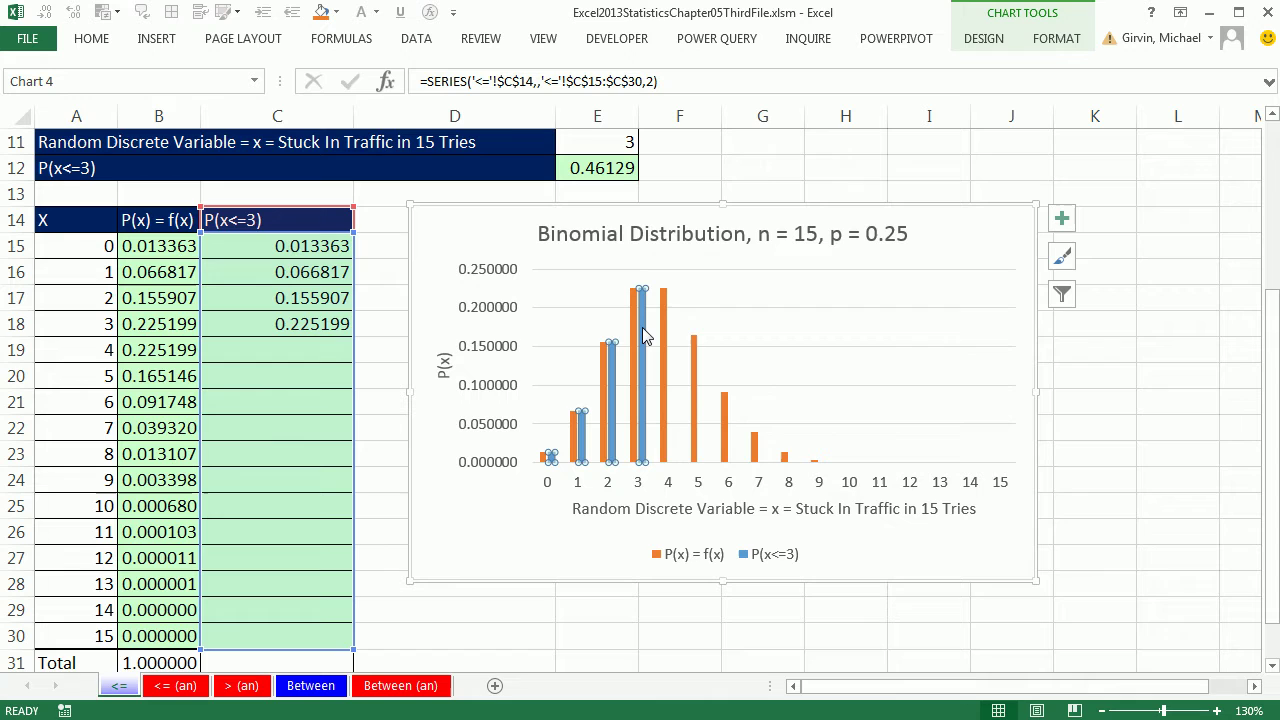
{"action": "right_click", "coordinate": [643, 336]}
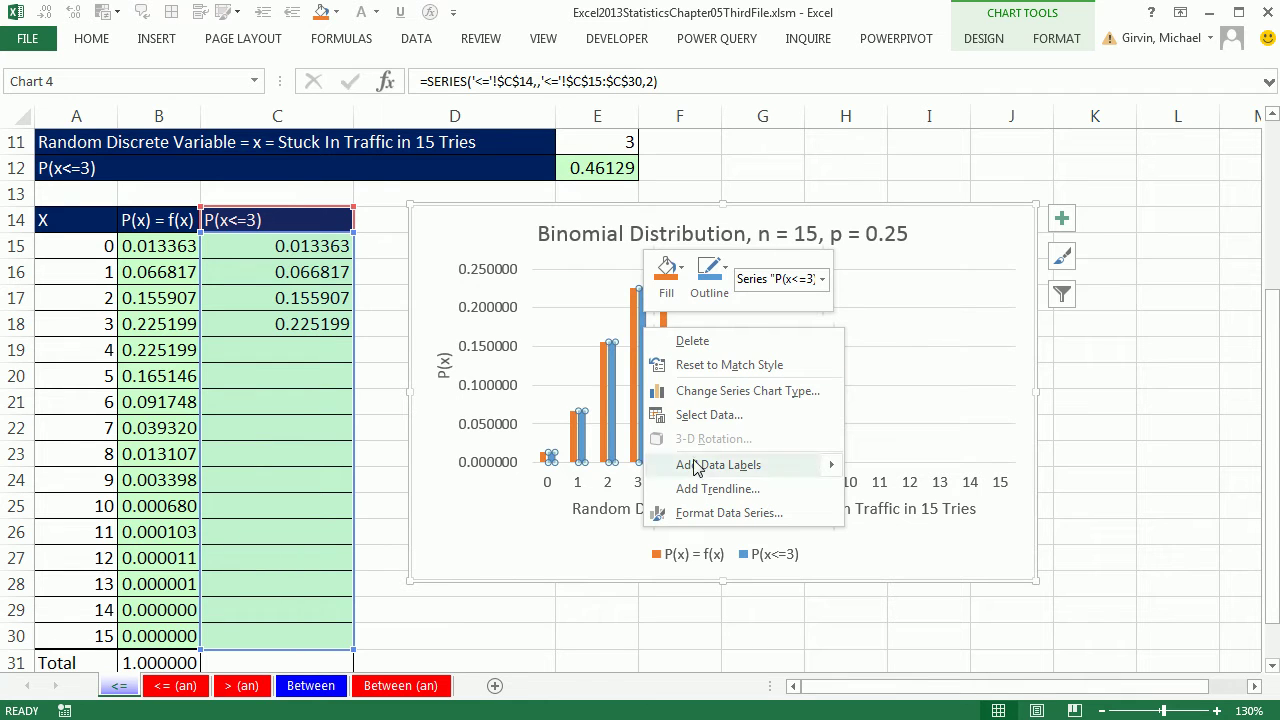
{"action": "key", "text": "Escape"}
{"action": "key", "text": "ctrl+1"}
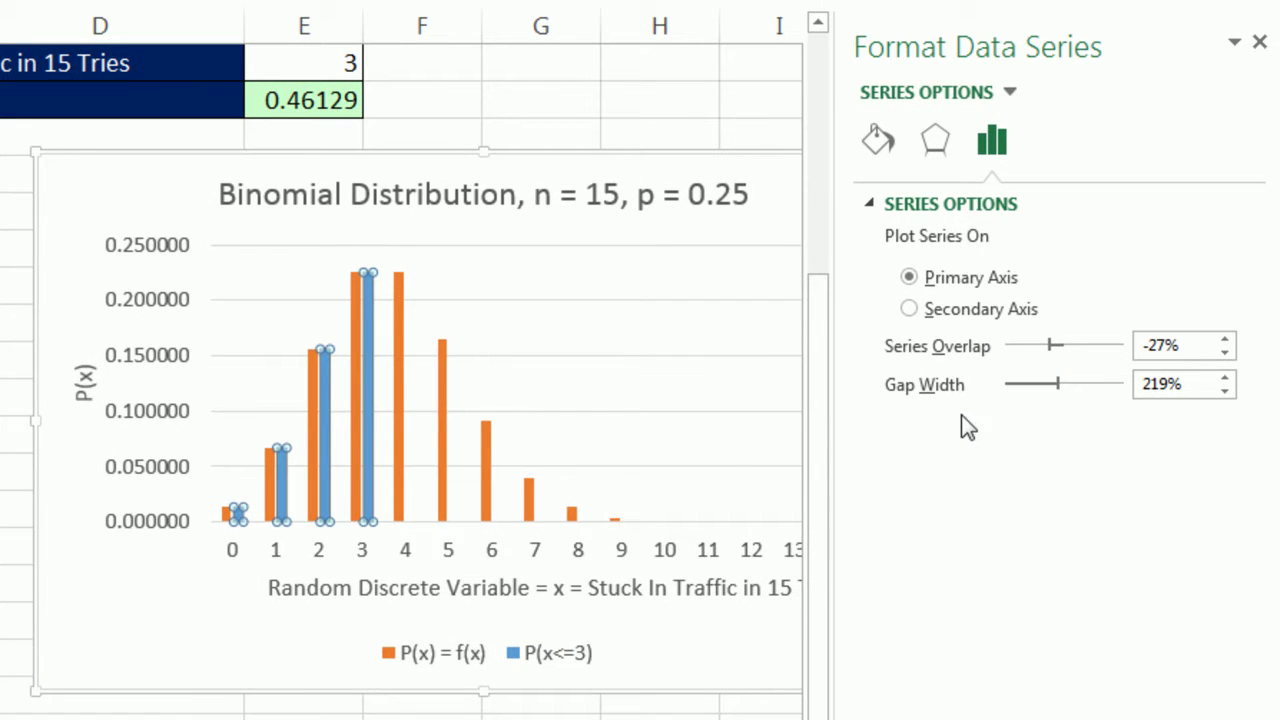
{"action": "left_click_drag", "start_coordinate": [1050, 343], "coordinate": [1129, 361]}
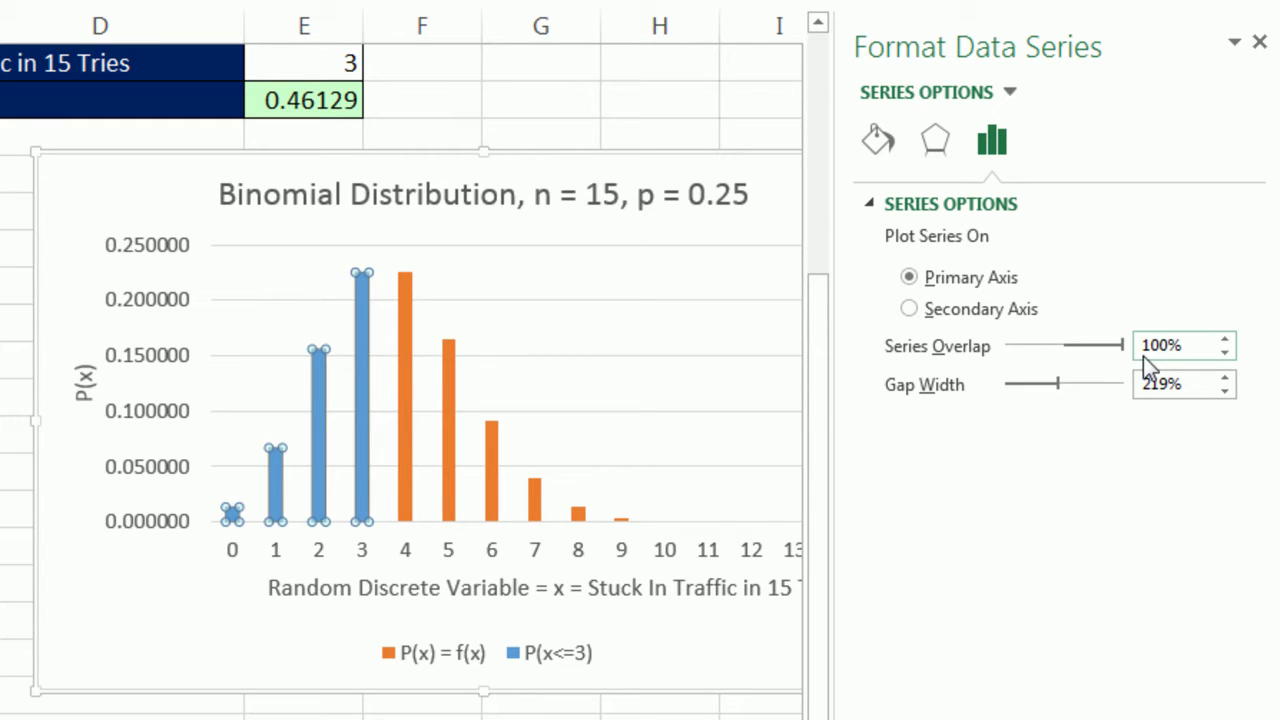
{"action": "left_click", "coordinate": [1259, 42]}
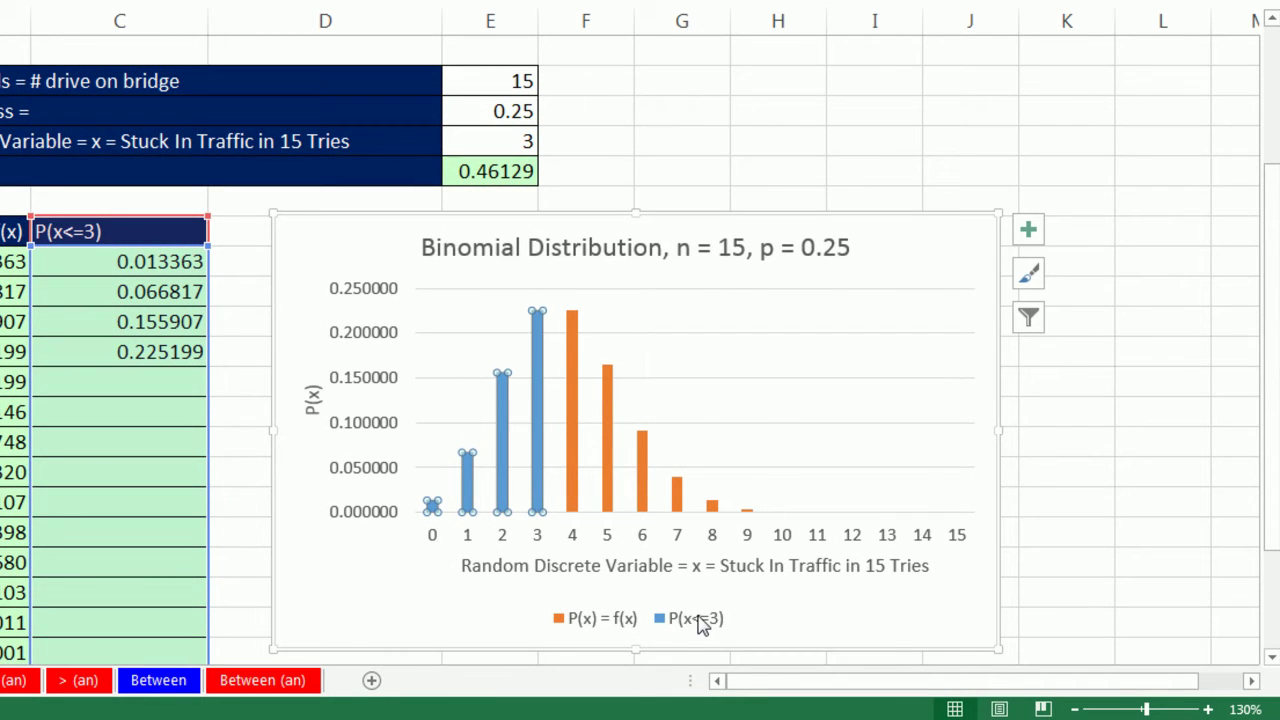
Set the chart legend's position to Top, after trying Right
{"action": "left_click", "coordinate": [698, 618]}
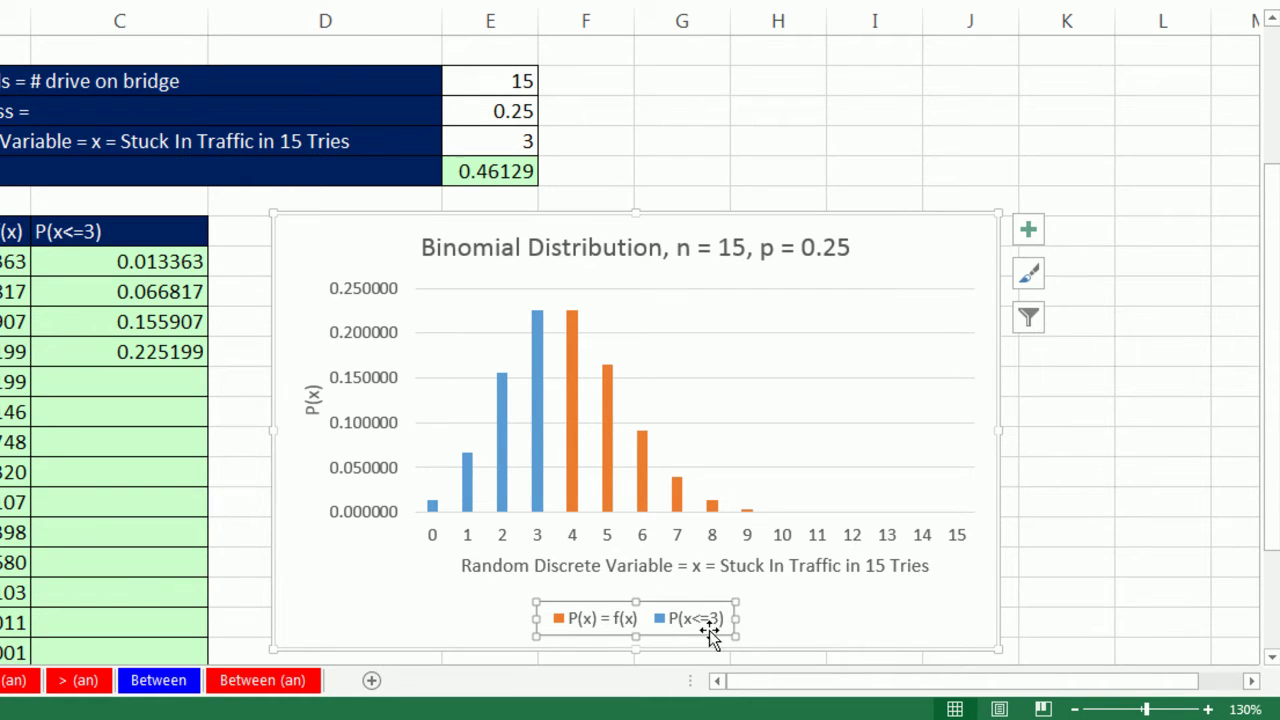
{"action": "right_click", "coordinate": [672, 600]}
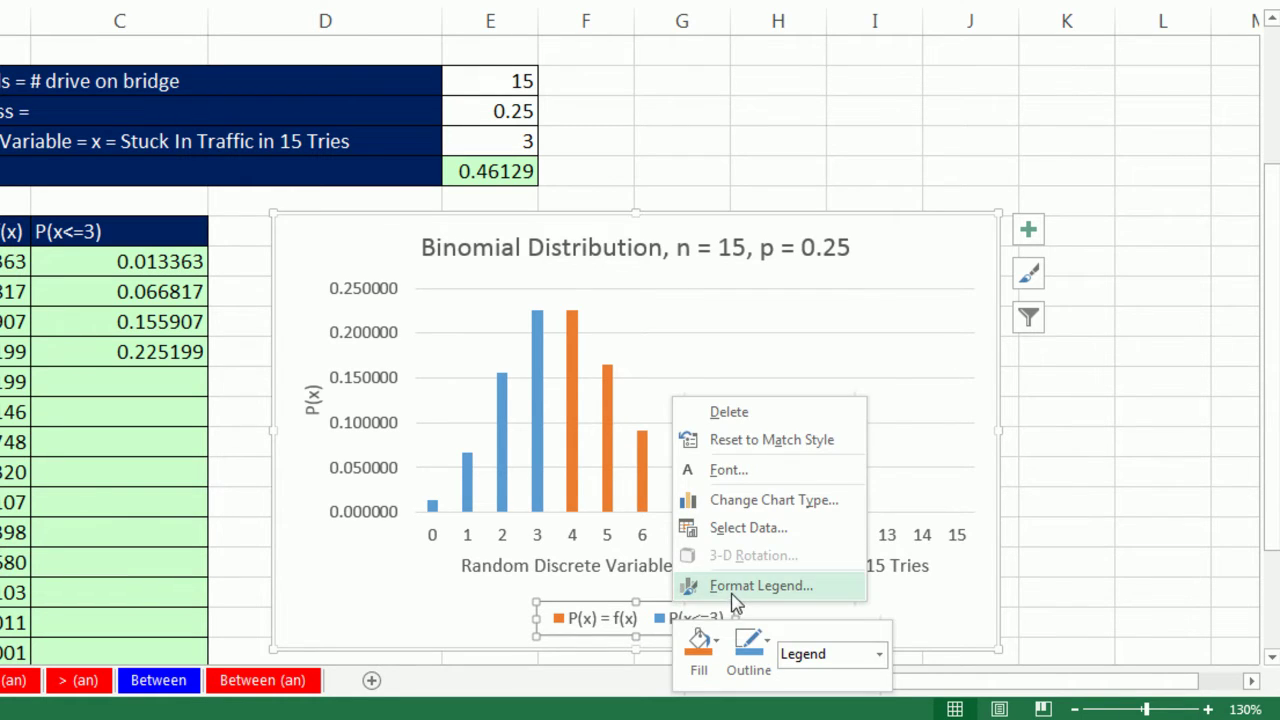
{"action": "key", "text": "Escape"}
{"action": "key", "text": "ctrl+1"}
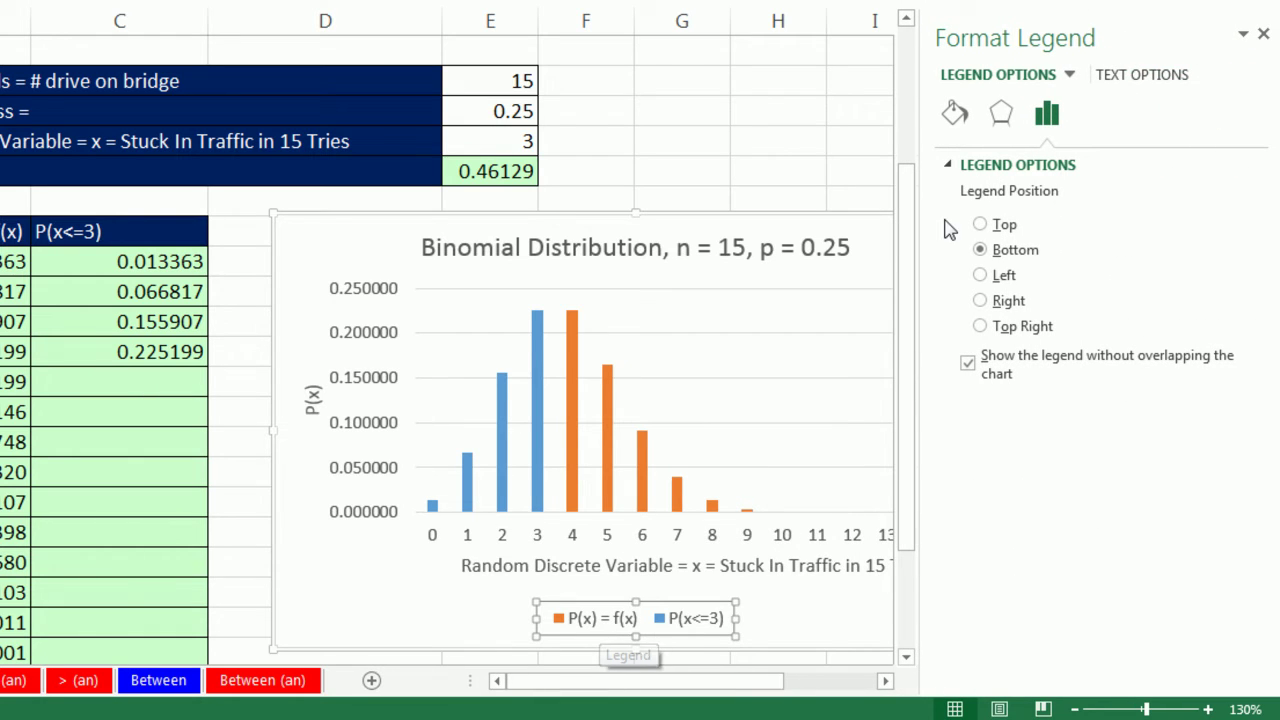
{"action": "left_click", "coordinate": [983, 301]}
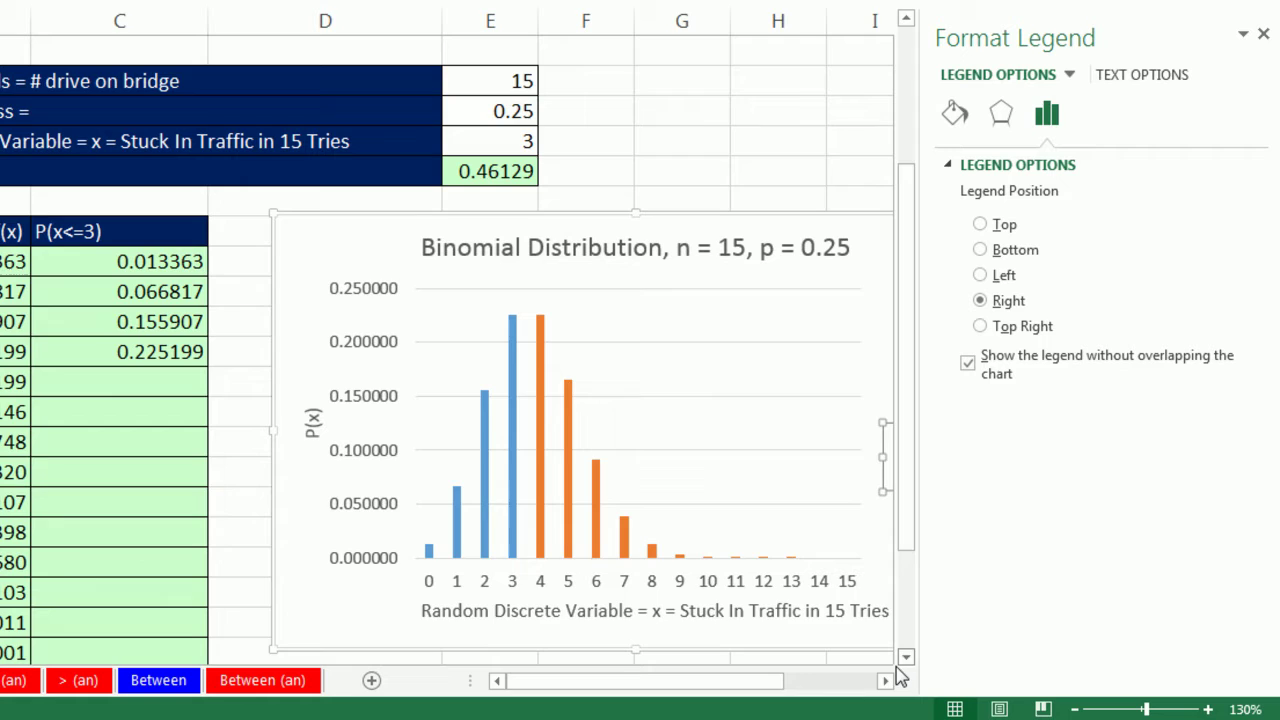
{"action": "left_click", "coordinate": [893, 680]}
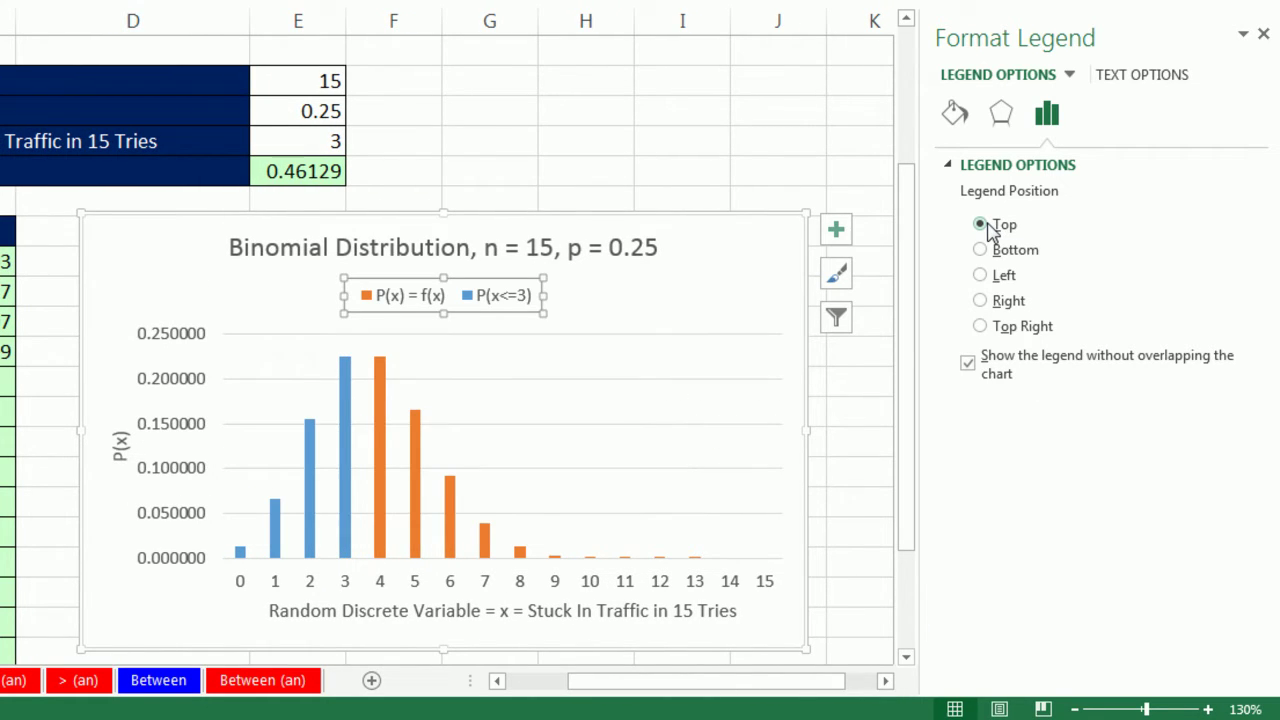
{"action": "left_click", "coordinate": [1263, 34]}
Test the chart's dynamic highlighting by setting x in E11 to 4 and to 5
{"action": "left_click_drag", "start_coordinate": [1006, 688], "coordinate": [903, 689]}
{"action": "left_click", "coordinate": [508, 140]}
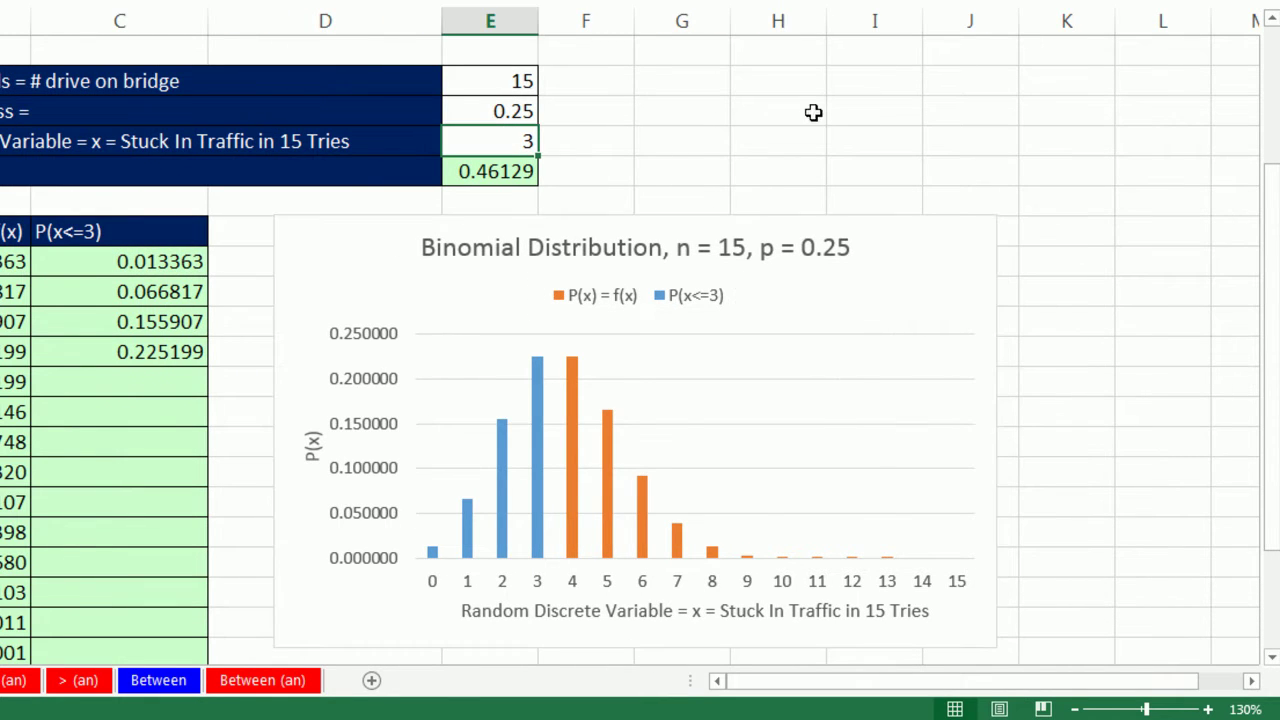
{"action": "type", "text": "4"}
{"action": "key", "text": "ctrl+Return"}
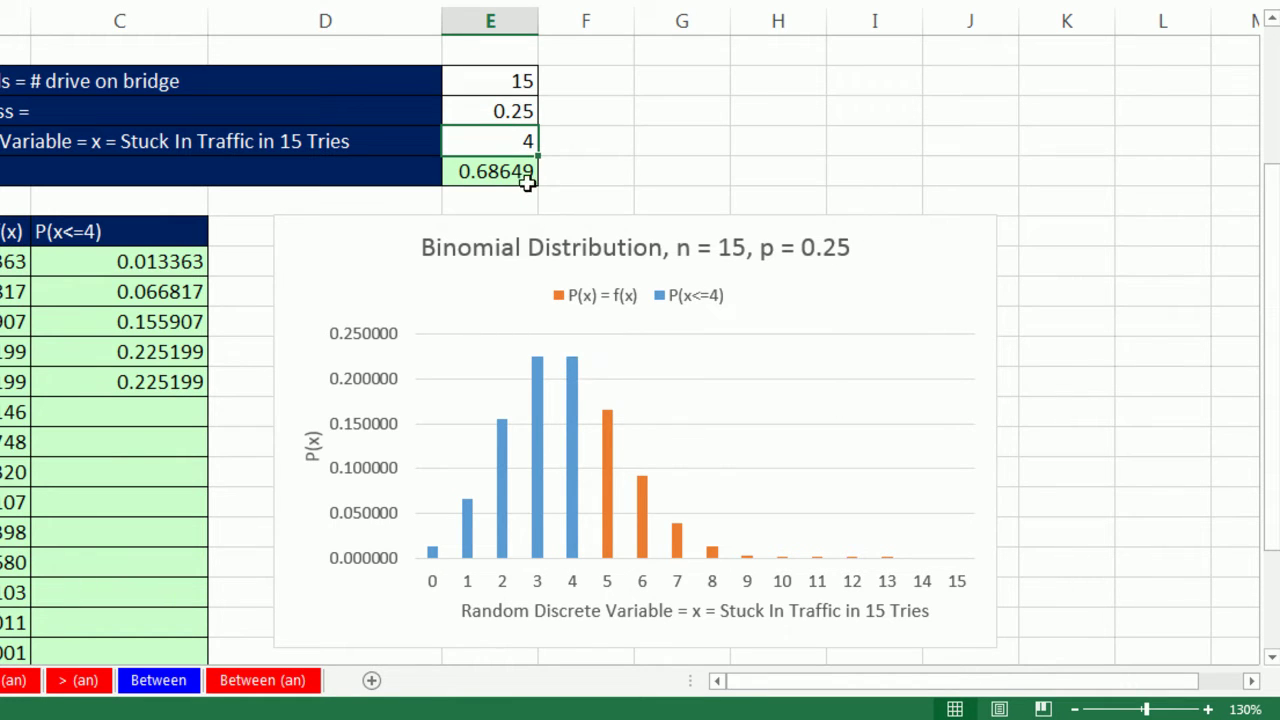
{"action": "key", "text": "ctrl+Return"}
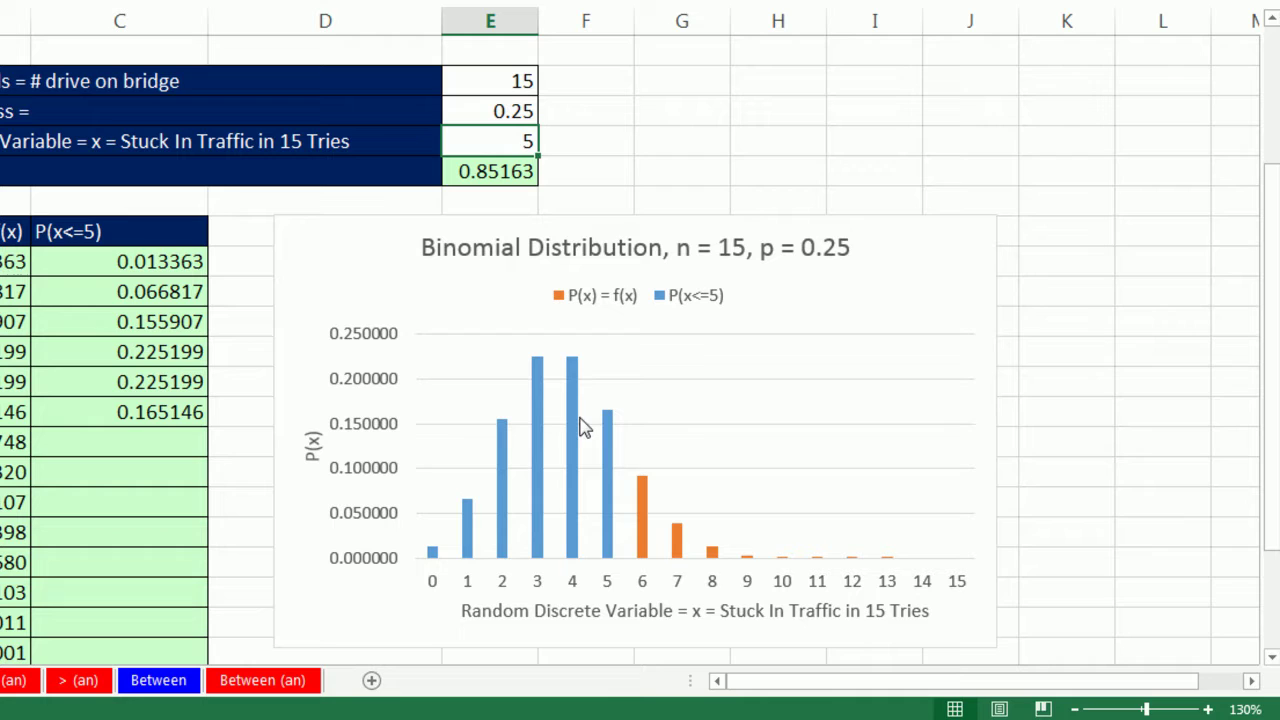
Give the columns of the cumulative P(x<=5) series a solid red fill
{"action": "left_click", "coordinate": [573, 414]}
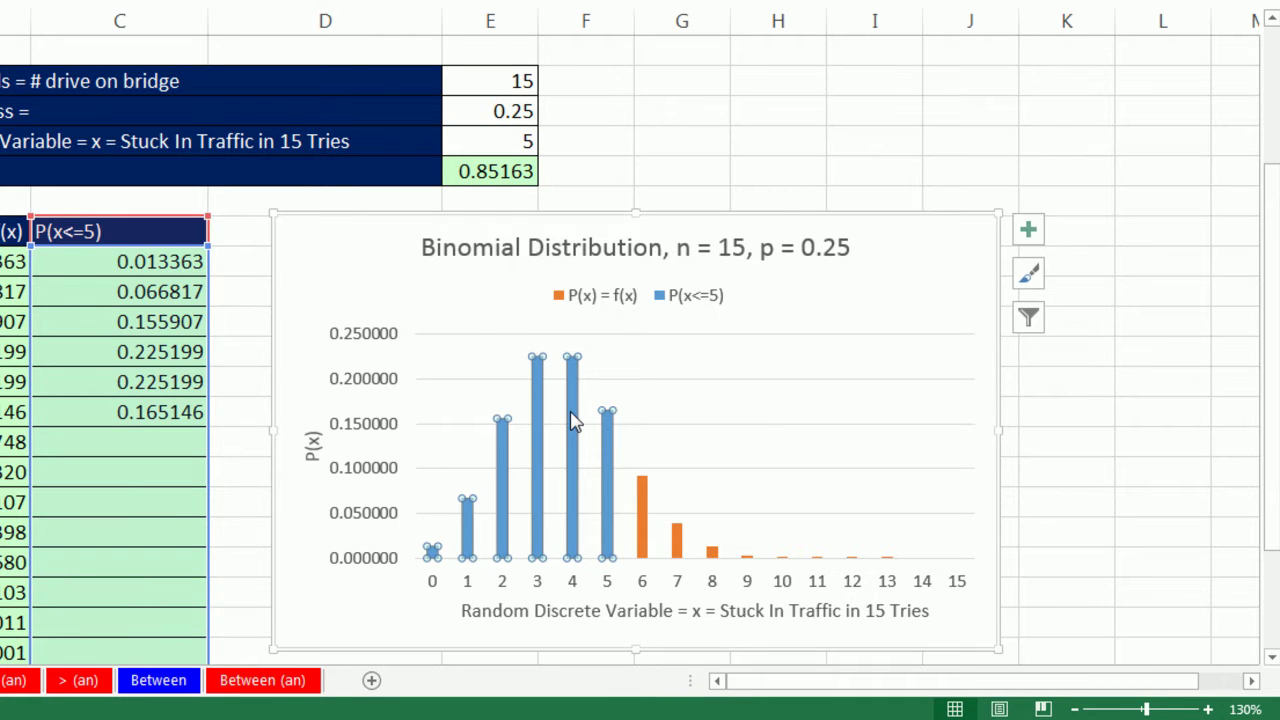
{"action": "key", "text": "ctrl+1"}
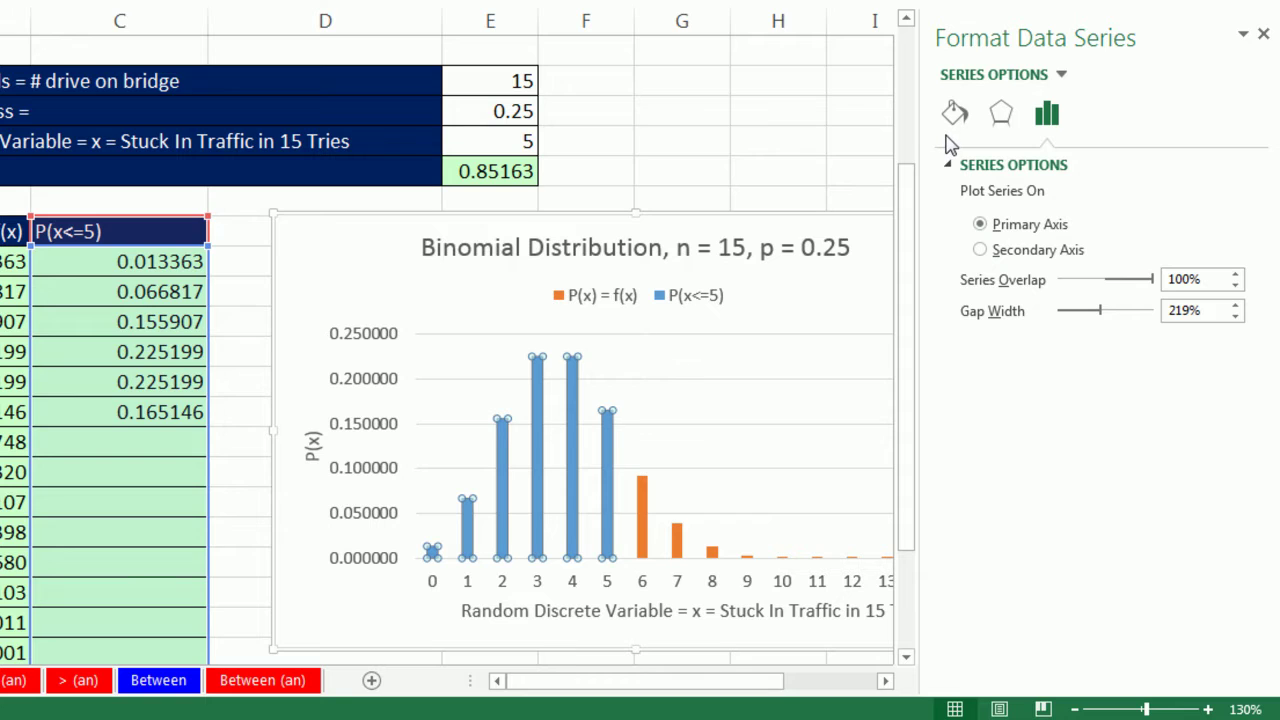
{"action": "left_click", "coordinate": [955, 115]}
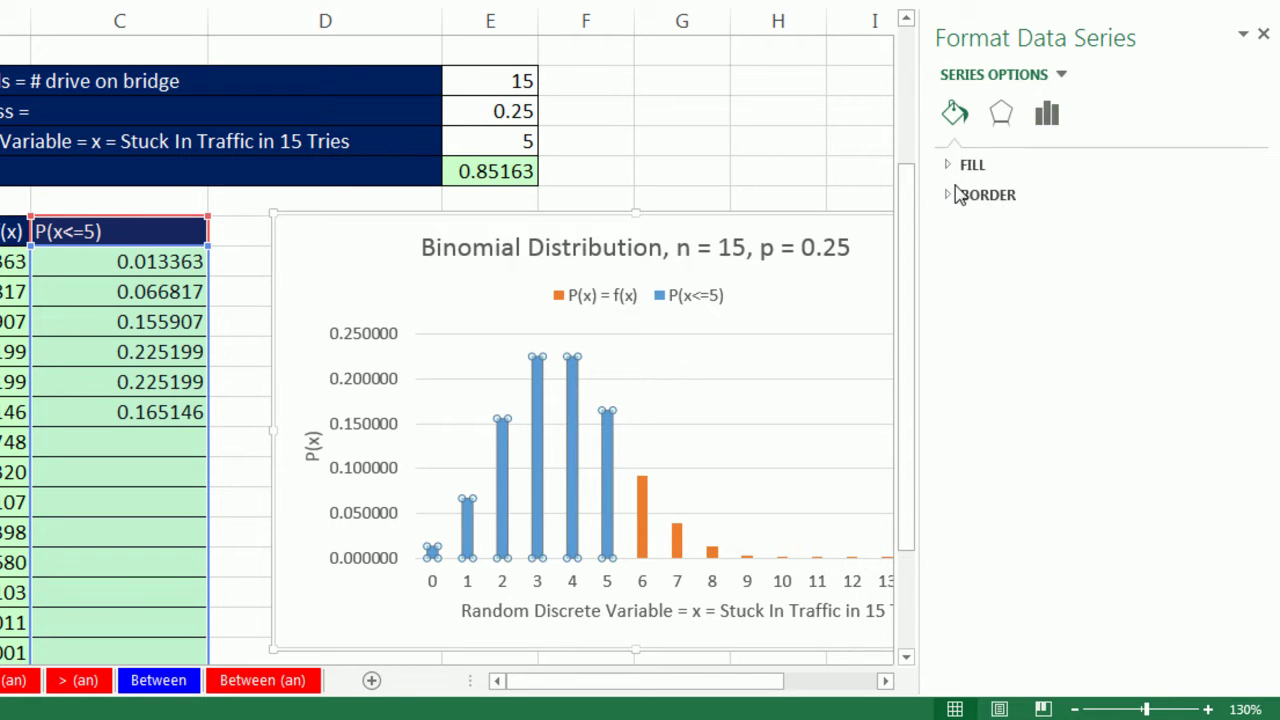
{"action": "left_click", "coordinate": [946, 167]}
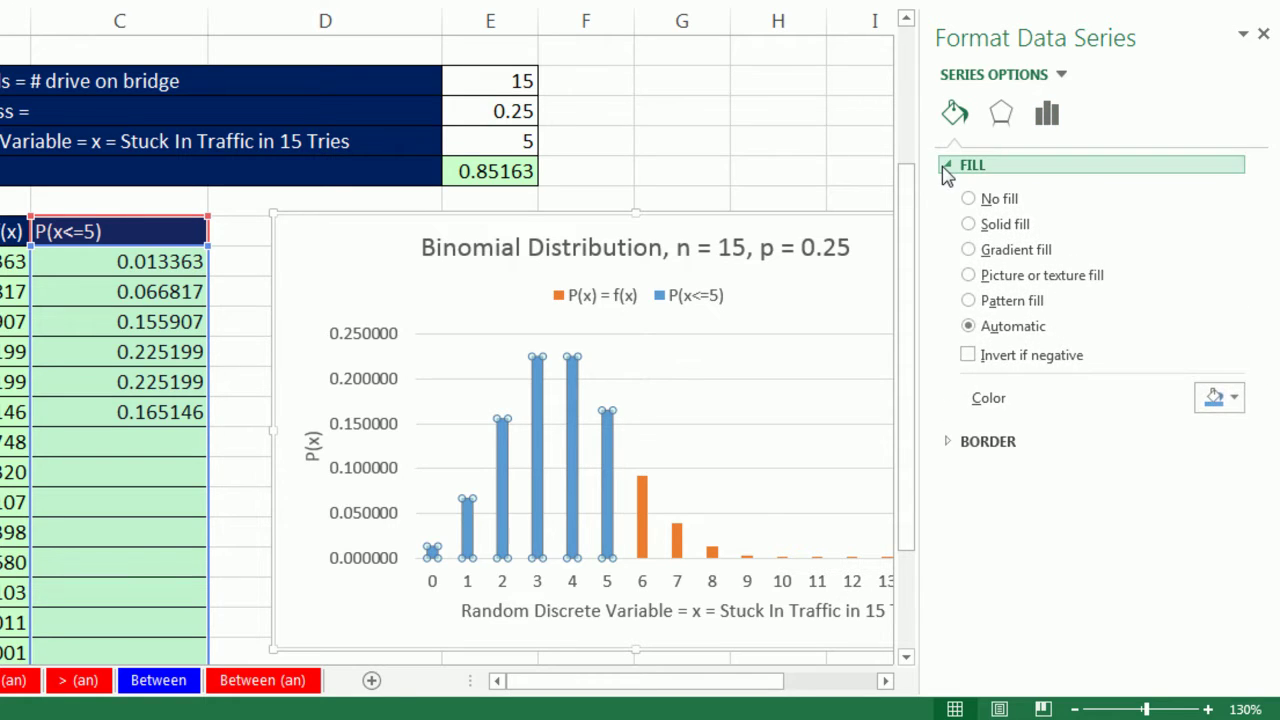
{"action": "left_click", "coordinate": [968, 224]}
{"action": "left_click", "coordinate": [1232, 397]}
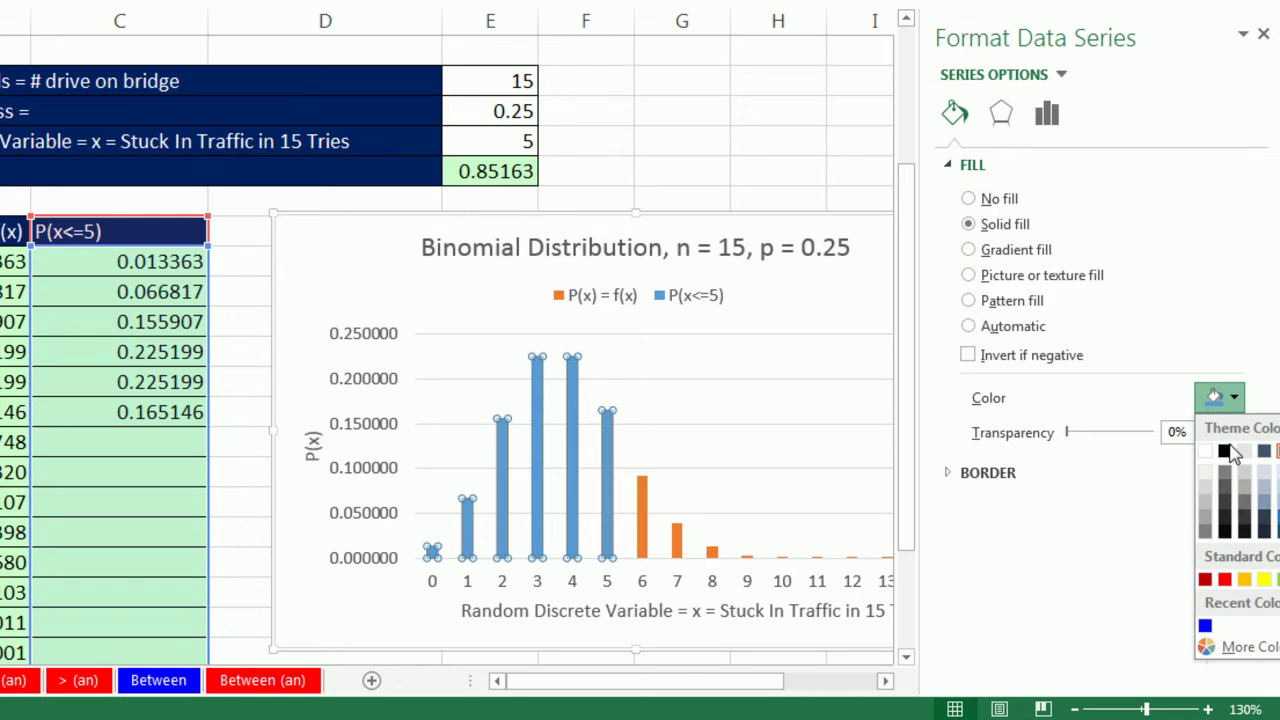
{"action": "left_click", "coordinate": [1234, 581]}
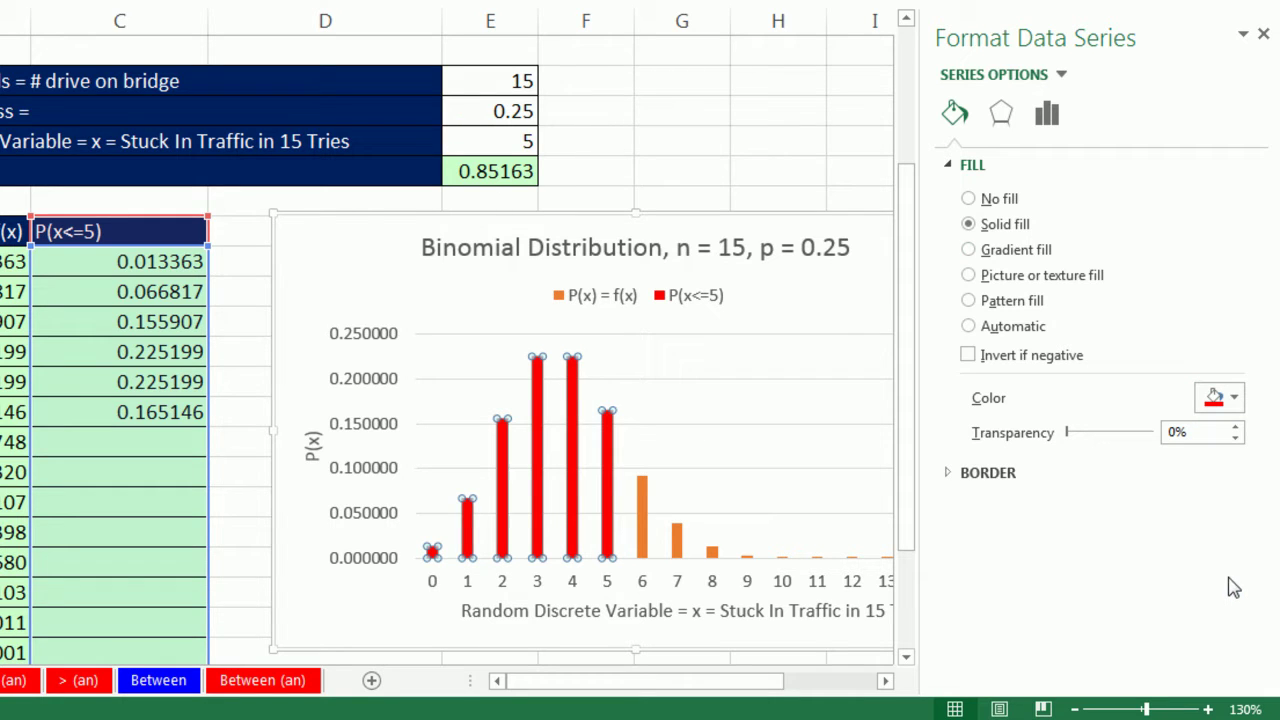
{"action": "left_click", "coordinate": [848, 139]}
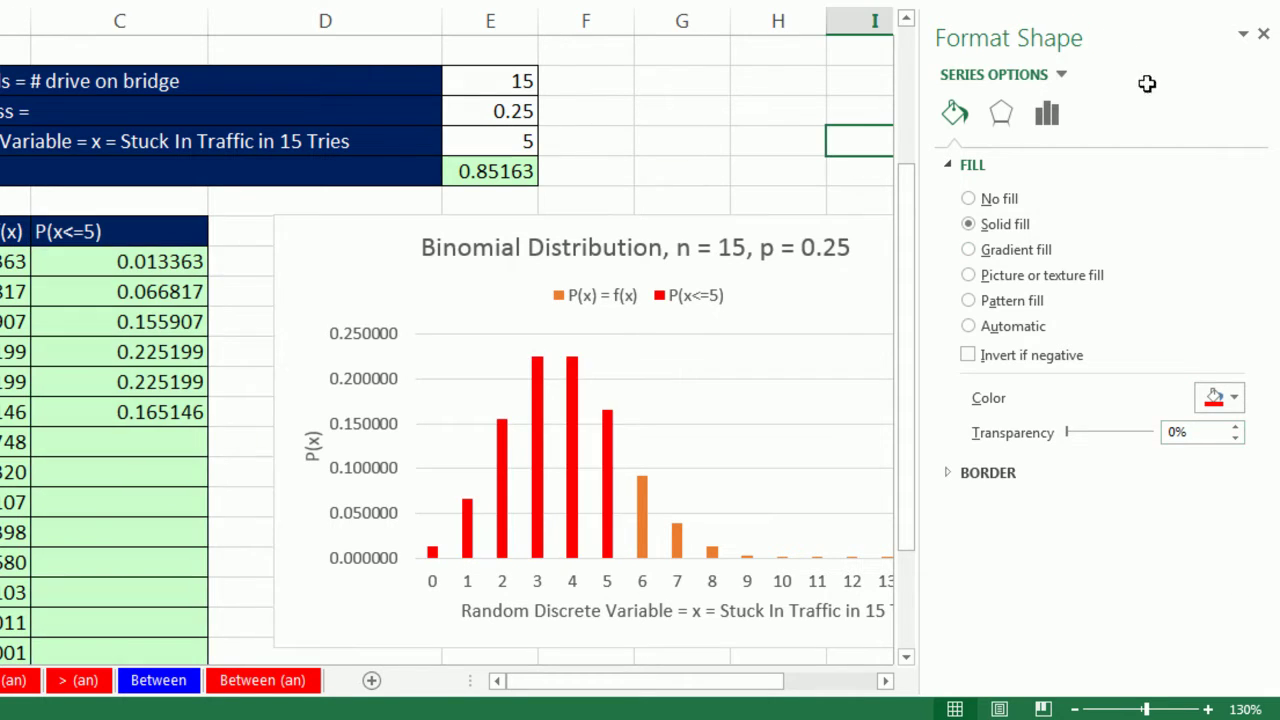
{"action": "left_click", "coordinate": [1262, 34]}
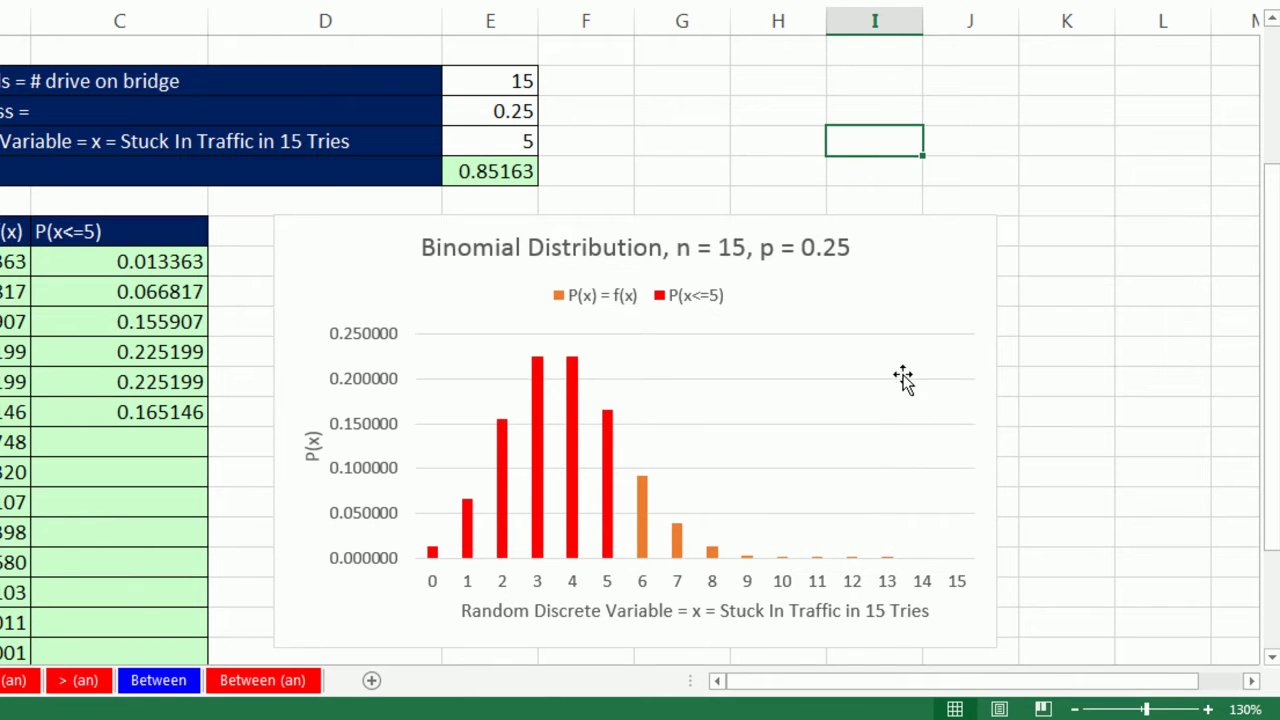
Set x in E11 to 3
{"action": "left_click", "coordinate": [478, 136]}
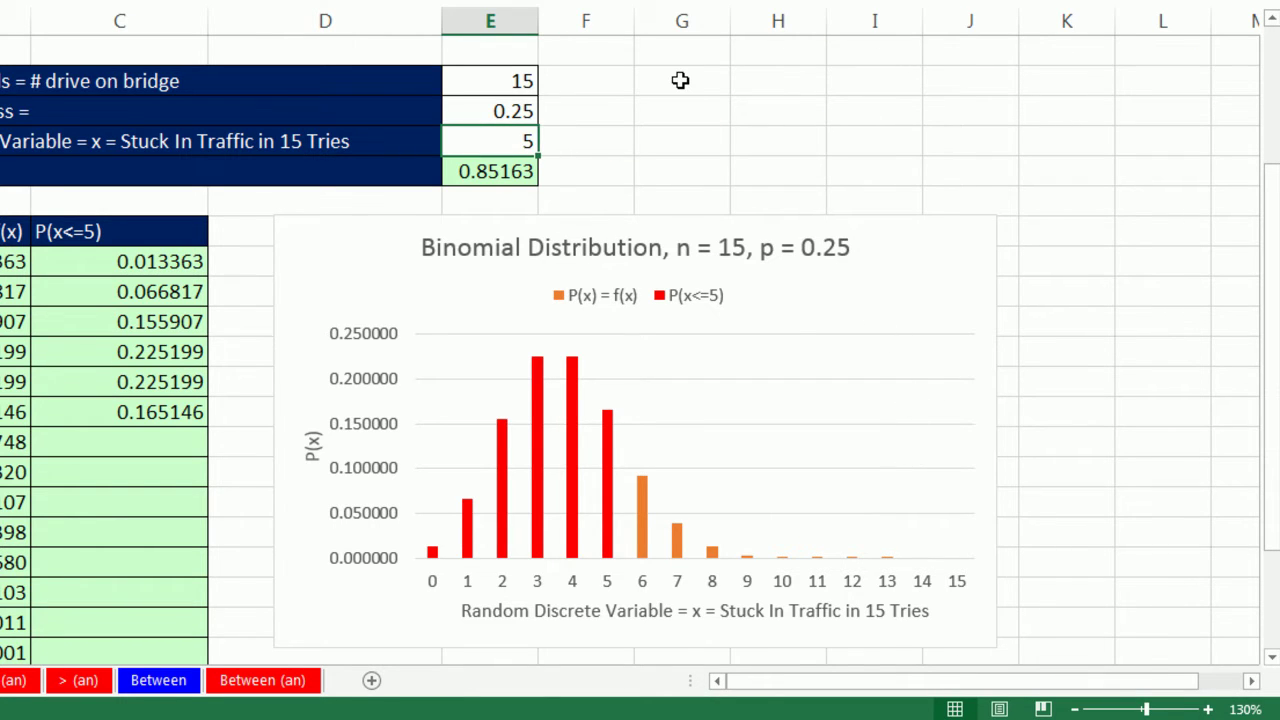
{"action": "type", "text": "3"}
{"action": "key", "text": "ctrl+Return"}
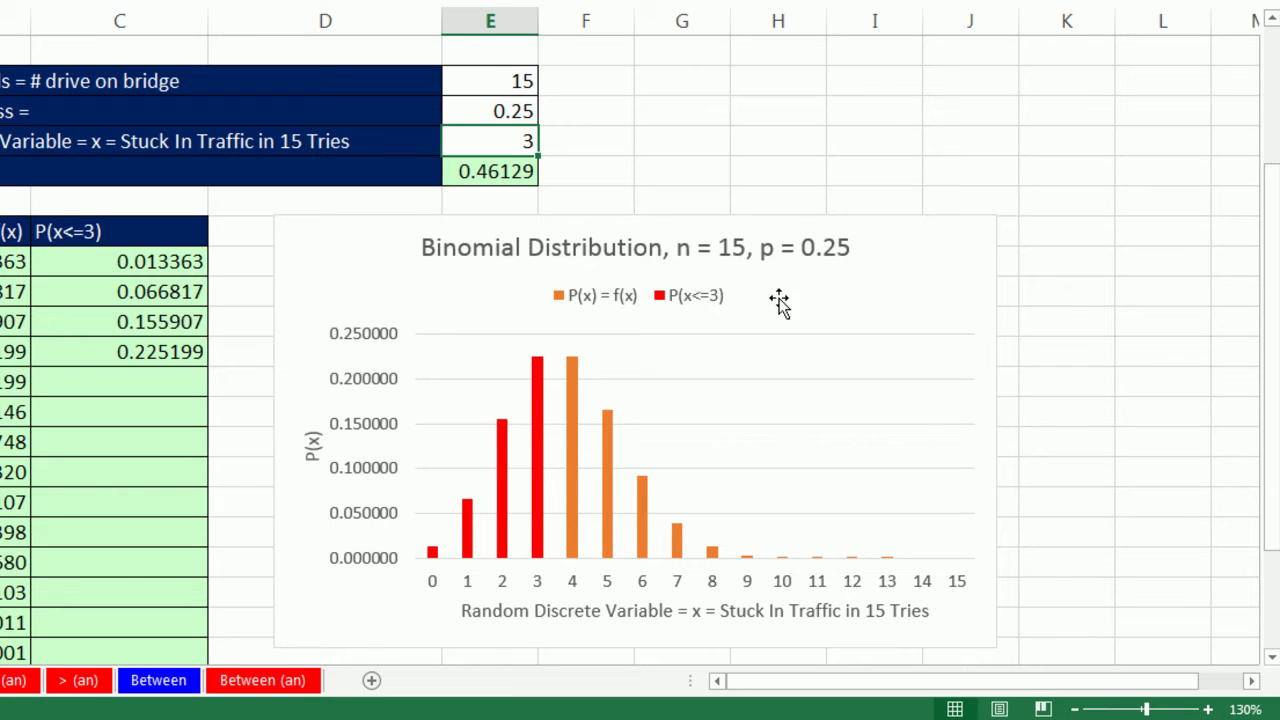
Extend the header formula in C14 to ="P(x<="&E11&") = "&E12 and move the chart slightly to the right
{"action": "left_click", "coordinate": [140, 236]}
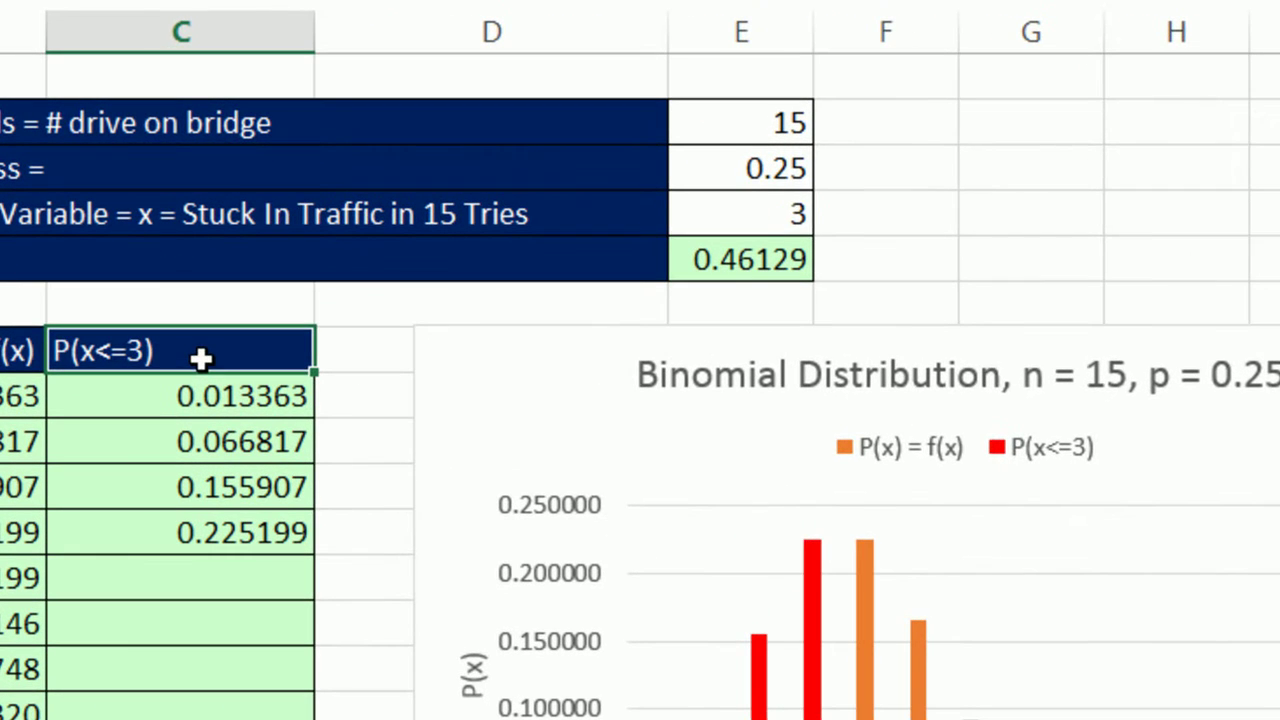
{"action": "key", "text": "F2"}
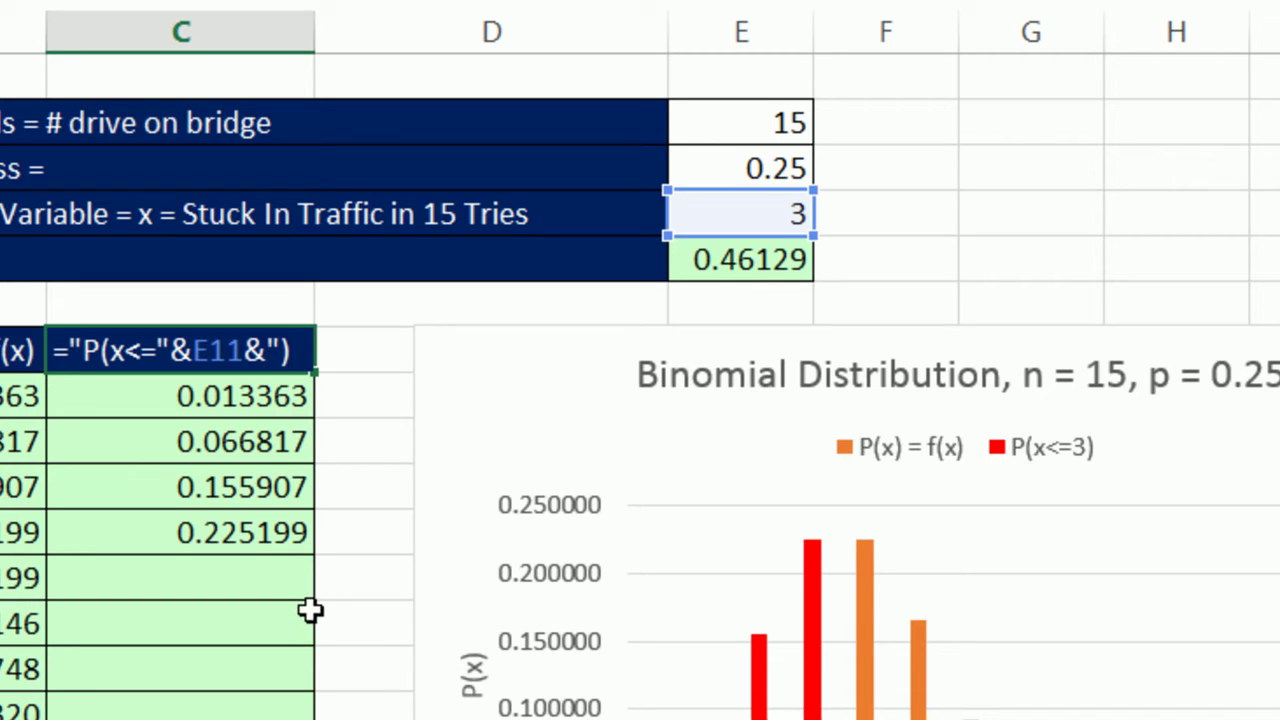
{"action": "type", "text": "="}
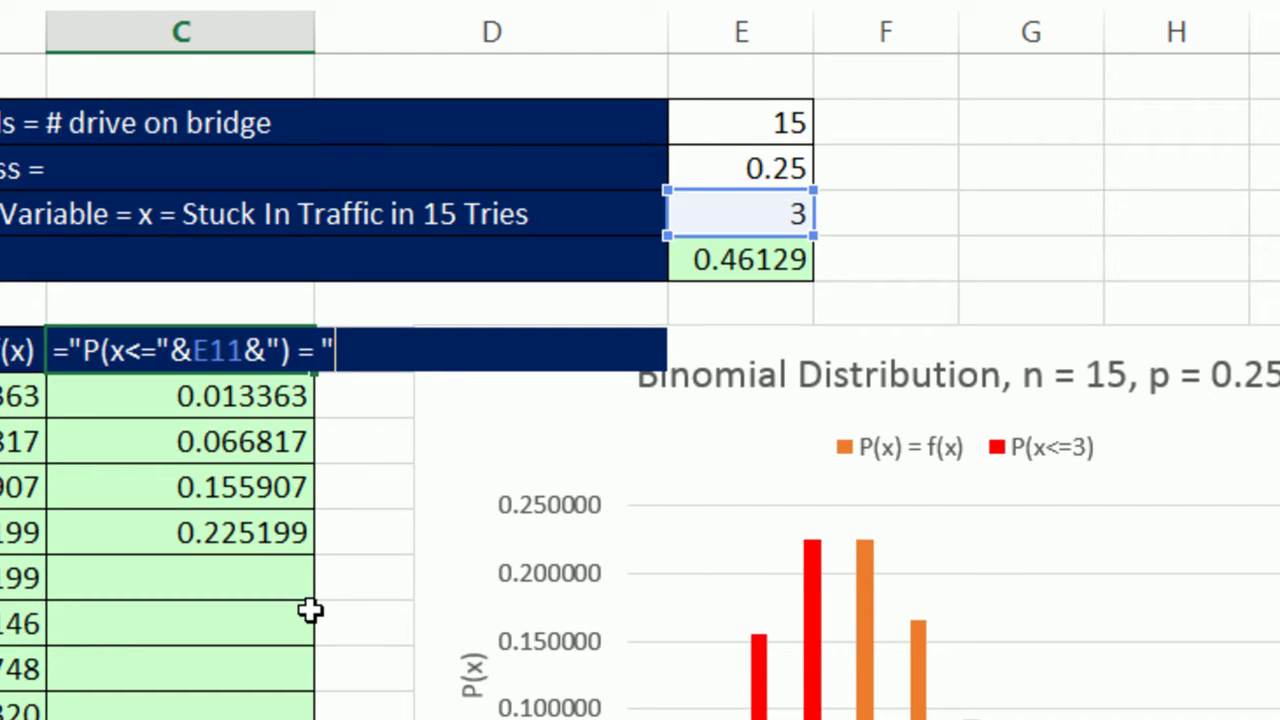
{"action": "type", "text": " \""}
{"action": "key", "text": "ctrl+Return"}
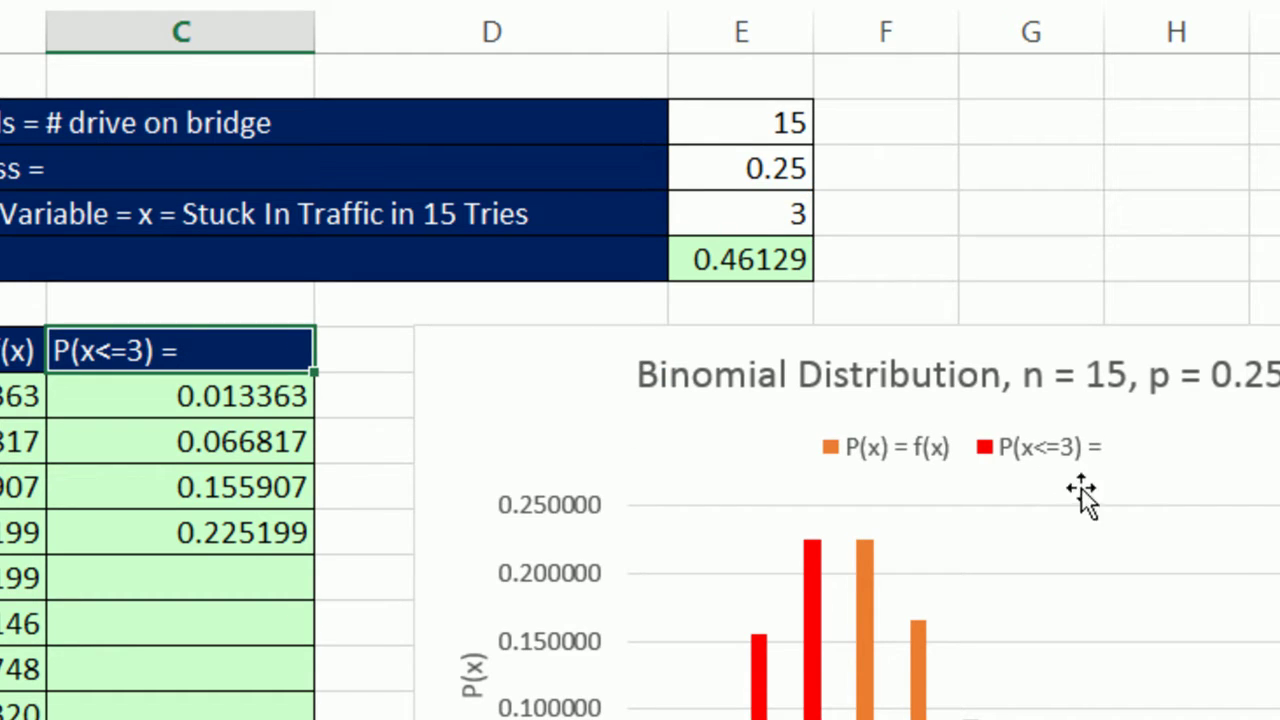
{"action": "key", "text": "F2"}
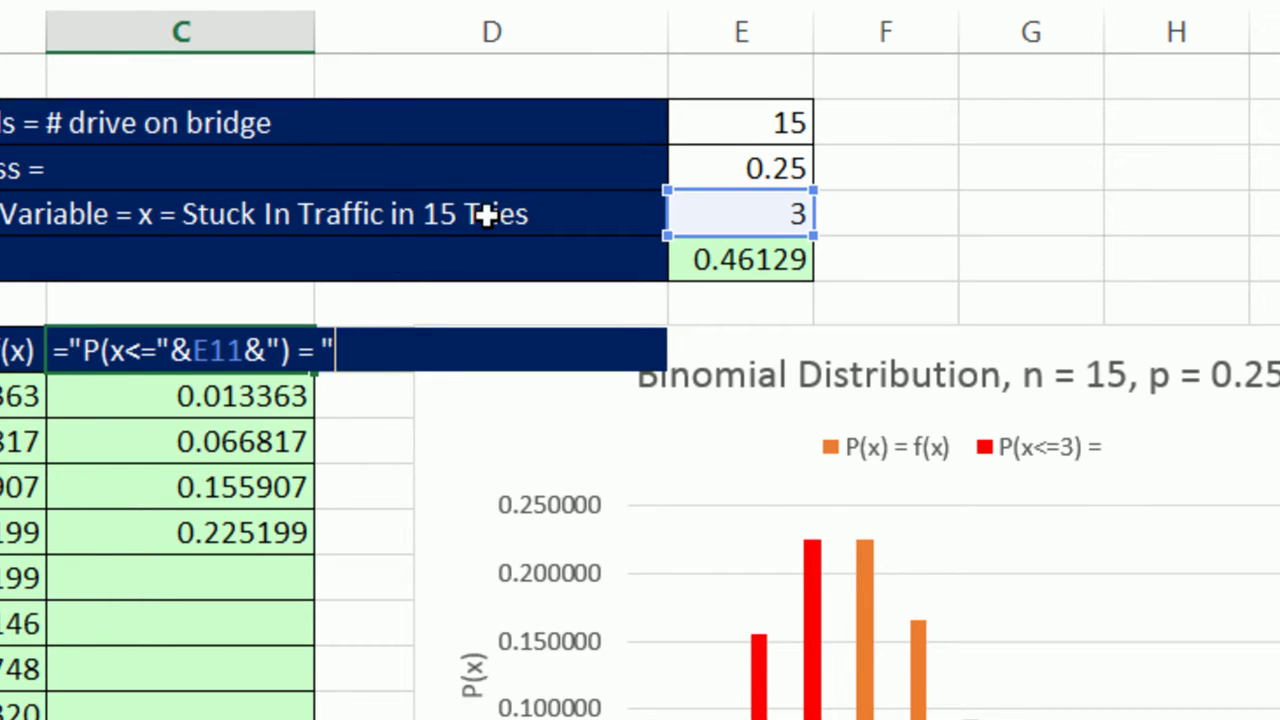
{"action": "type", "text": "&"}
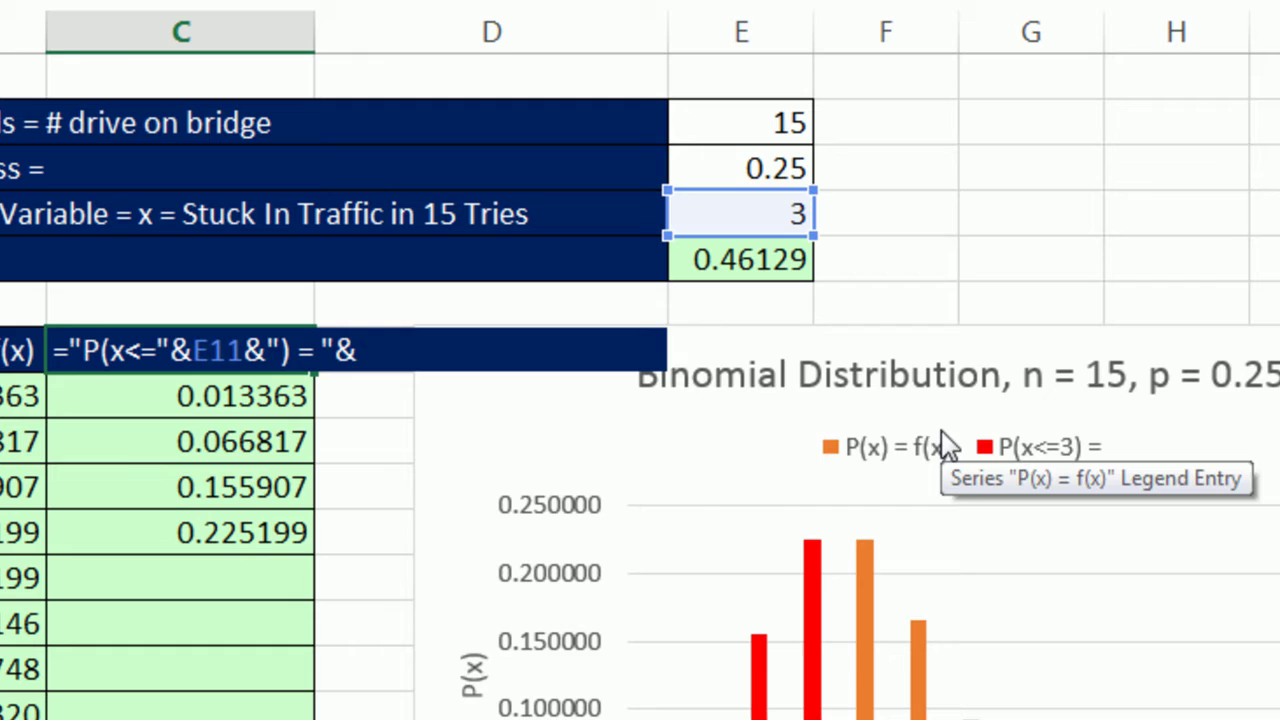
{"action": "left_click", "coordinate": [750, 258]}
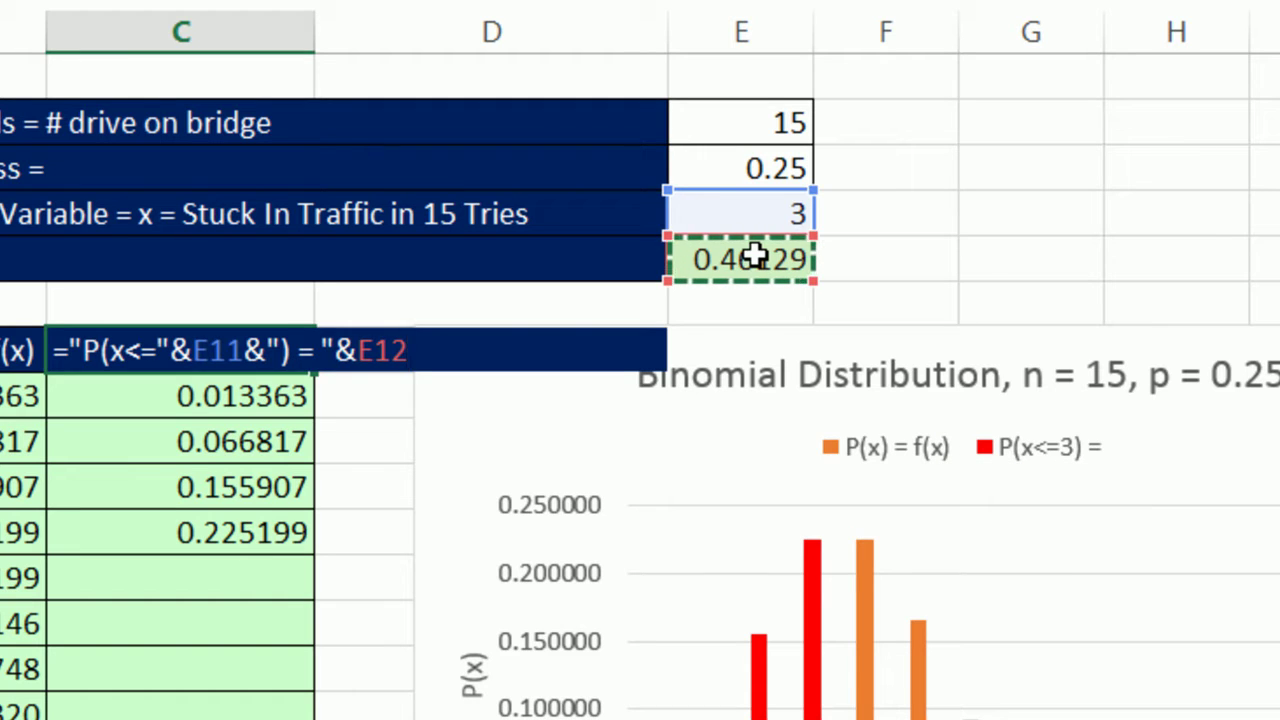
{"action": "key", "text": "Return"}
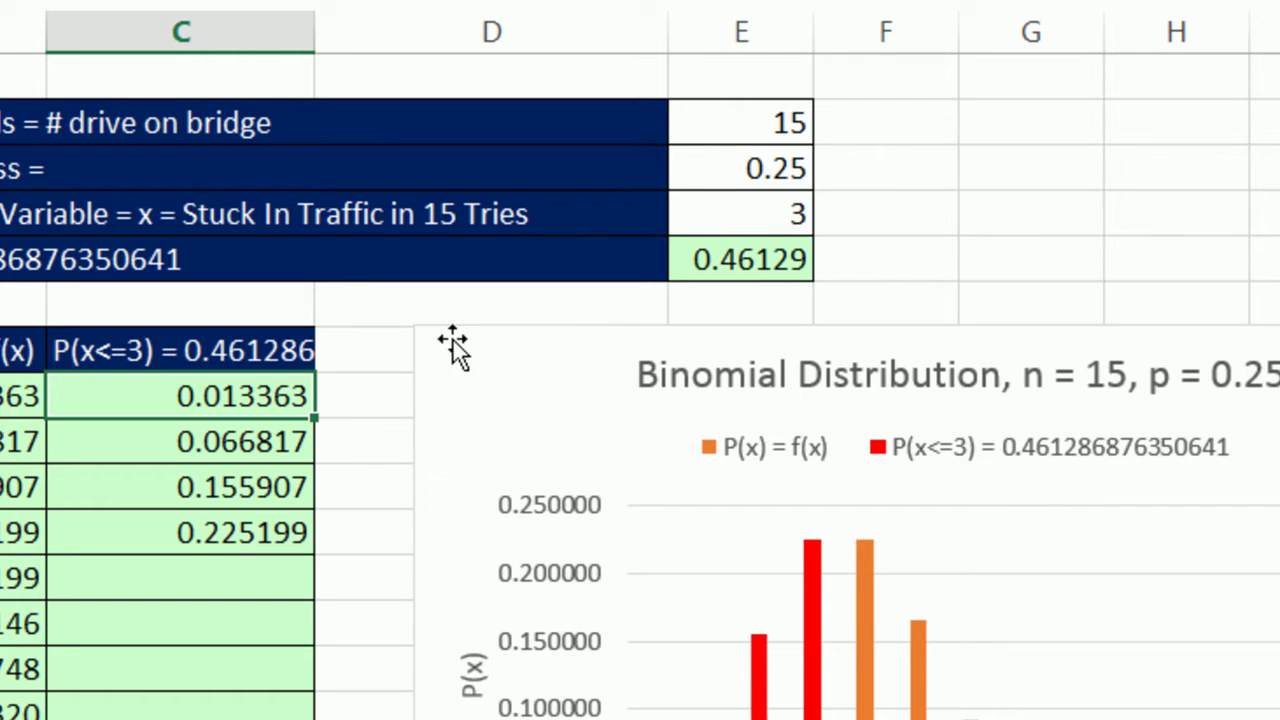
{"action": "left_click_drag", "start_coordinate": [451, 343], "coordinate": [510, 340]}
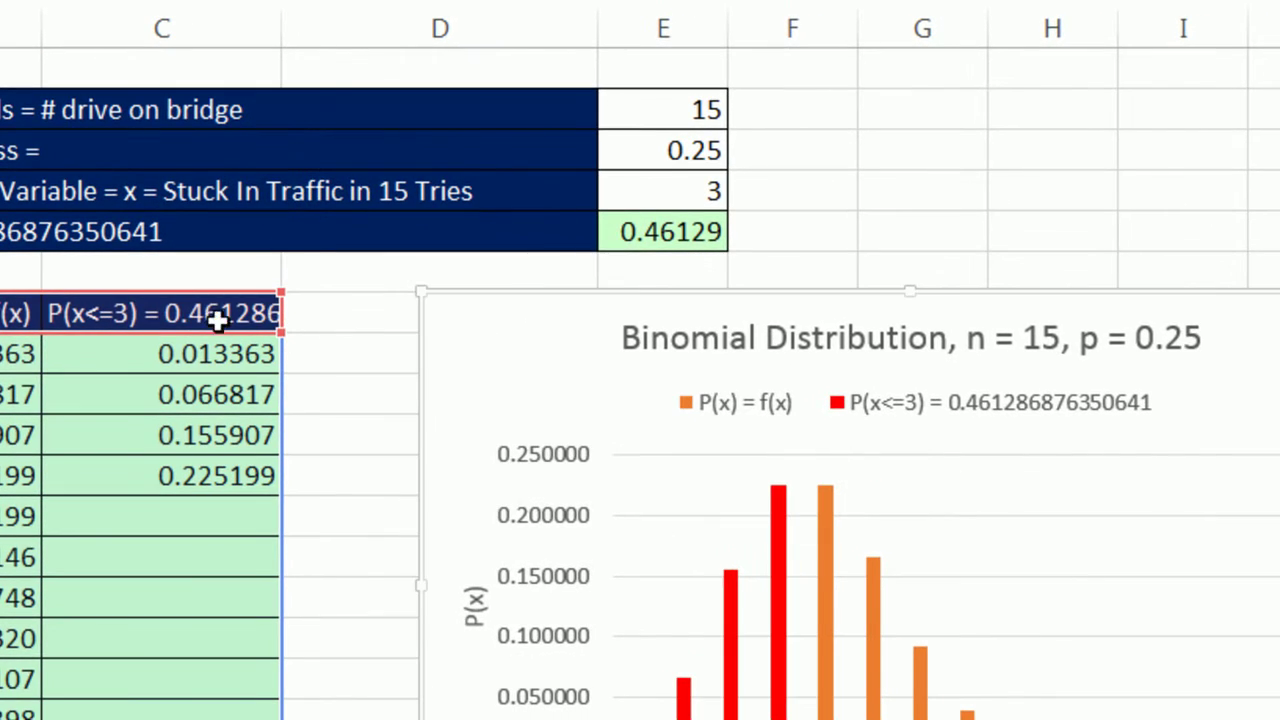
Round the probability in the C14 header to four decimals with ="P(x<="&E11&") = "&ROUND(E12,4)
{"action": "left_click", "coordinate": [169, 349]}
{"action": "key", "text": "F2"}
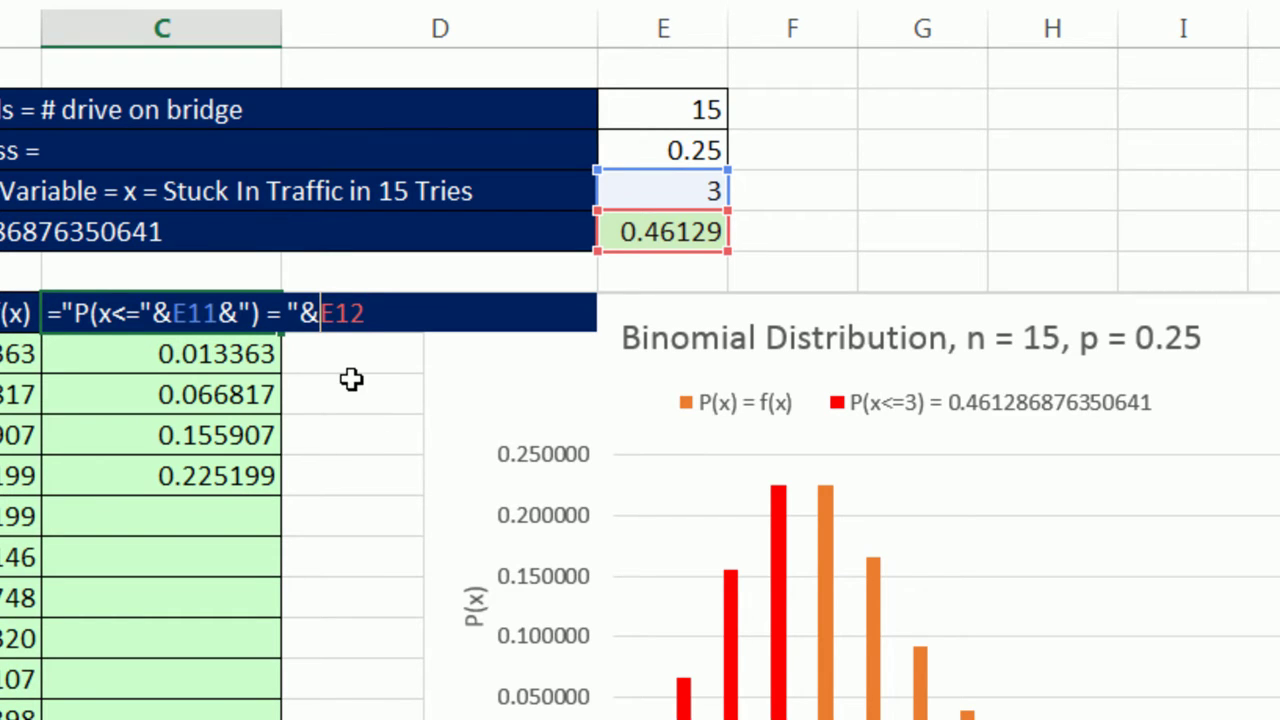
{"action": "type", "text": "round"}
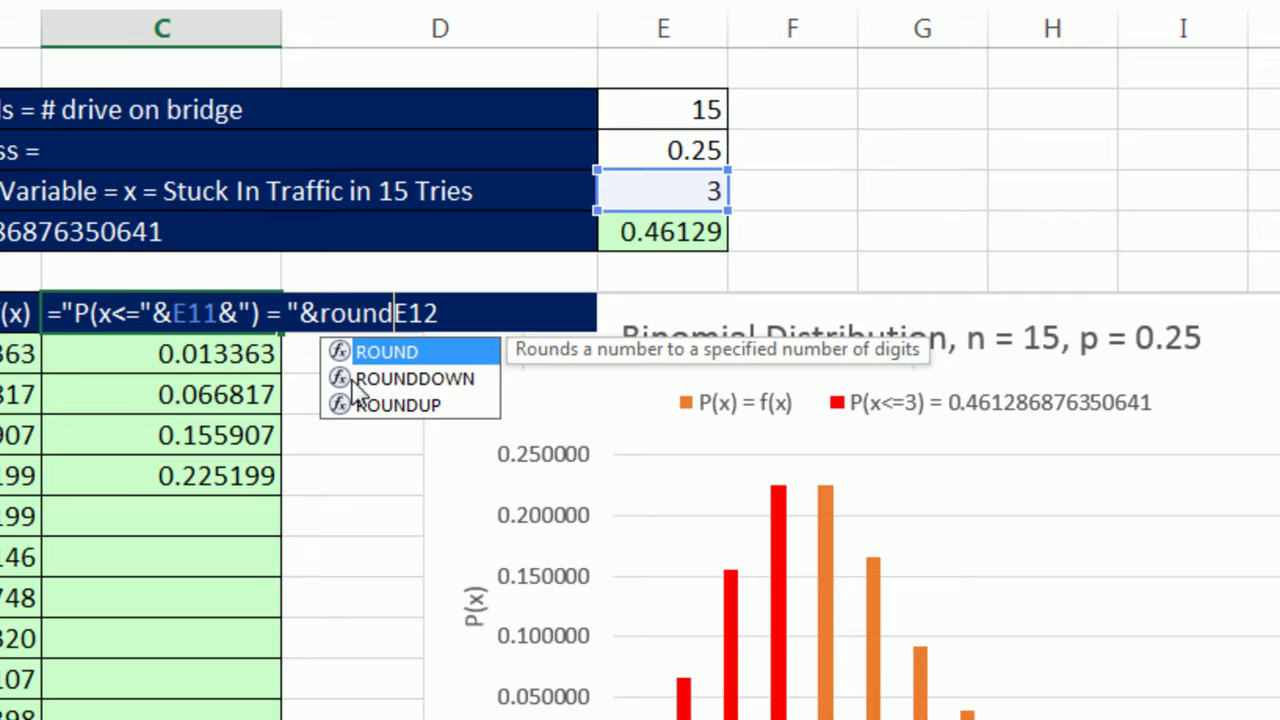
{"action": "key", "text": "Tab"}
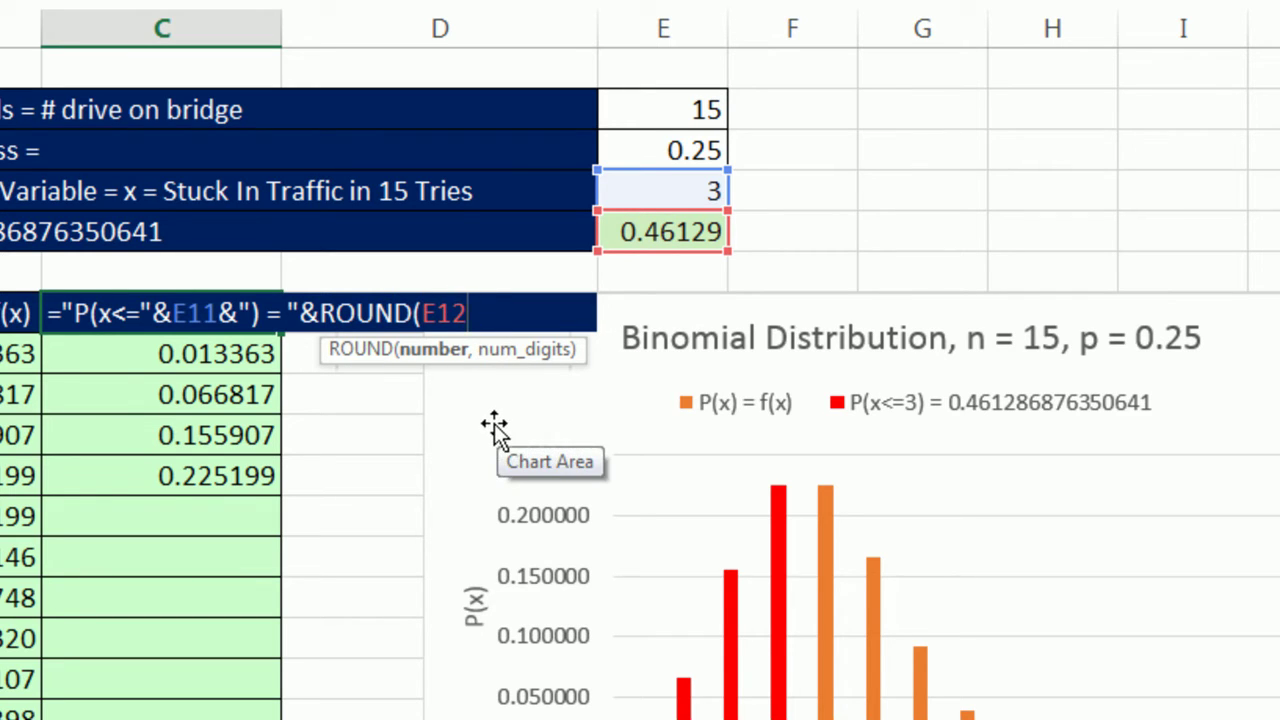
{"action": "type", "text": ",4"}
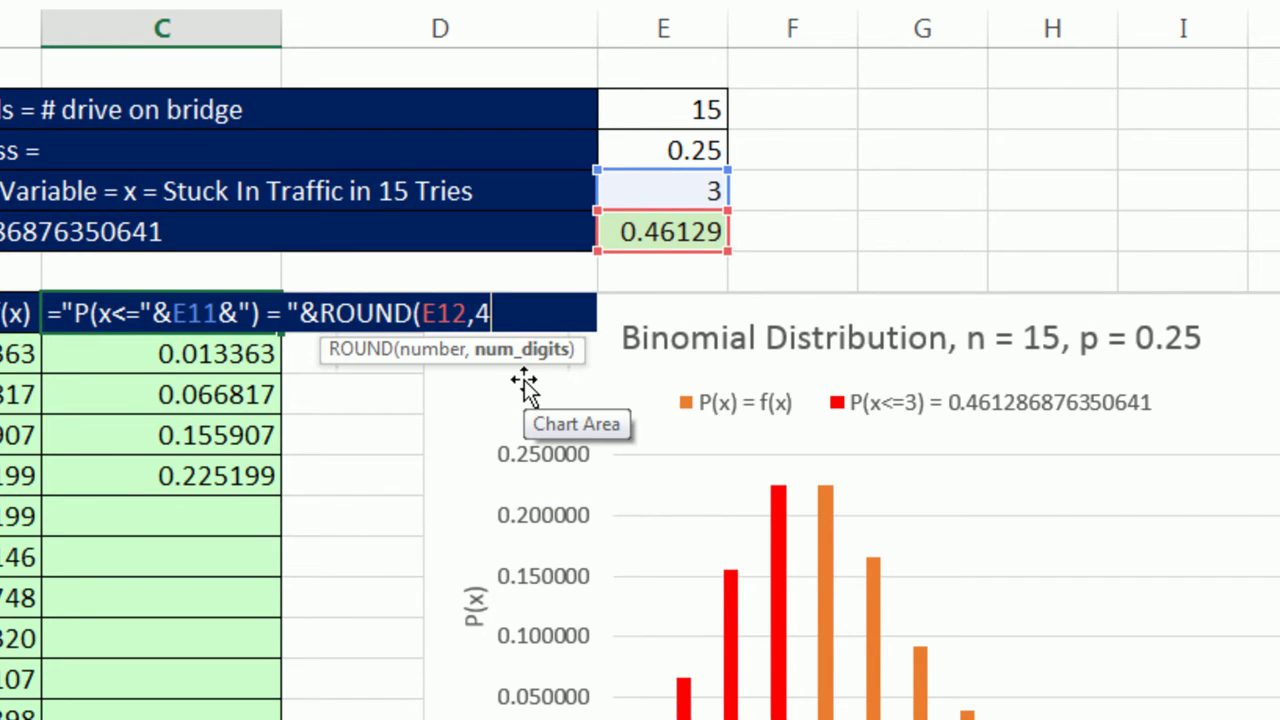
{"action": "type", "text": ")"}
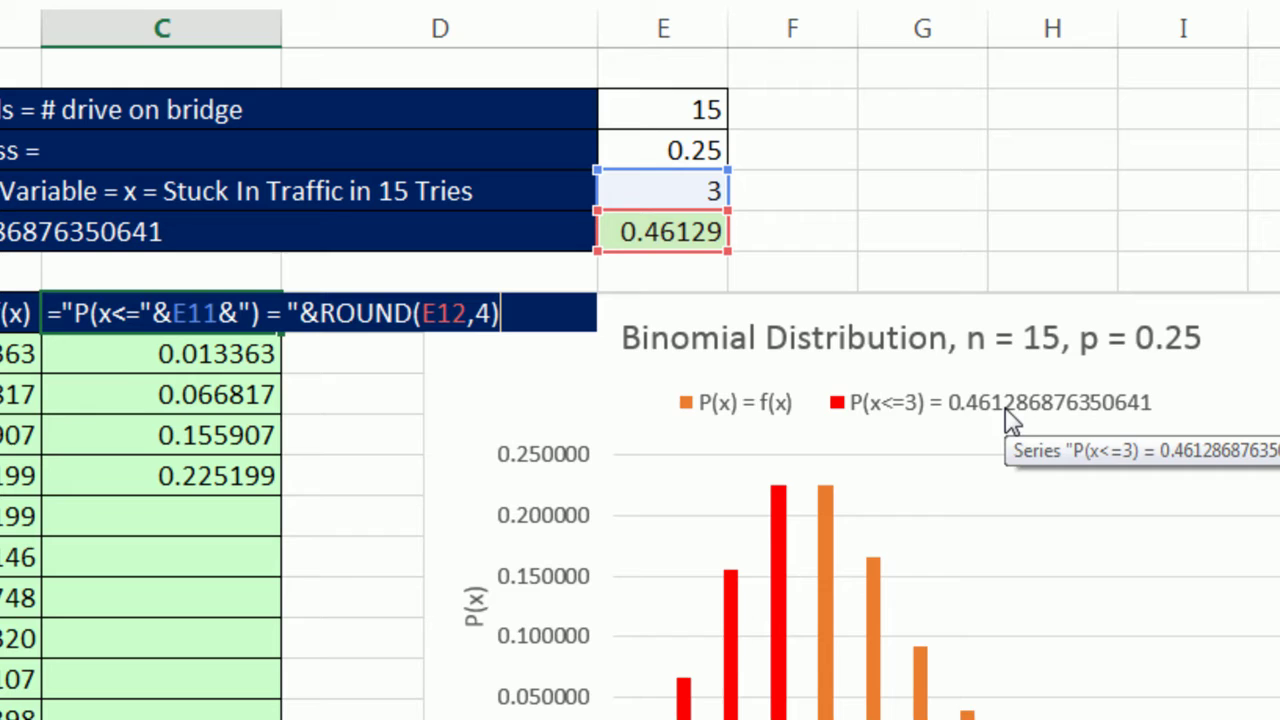
{"action": "key", "text": "ctrl+Return"}
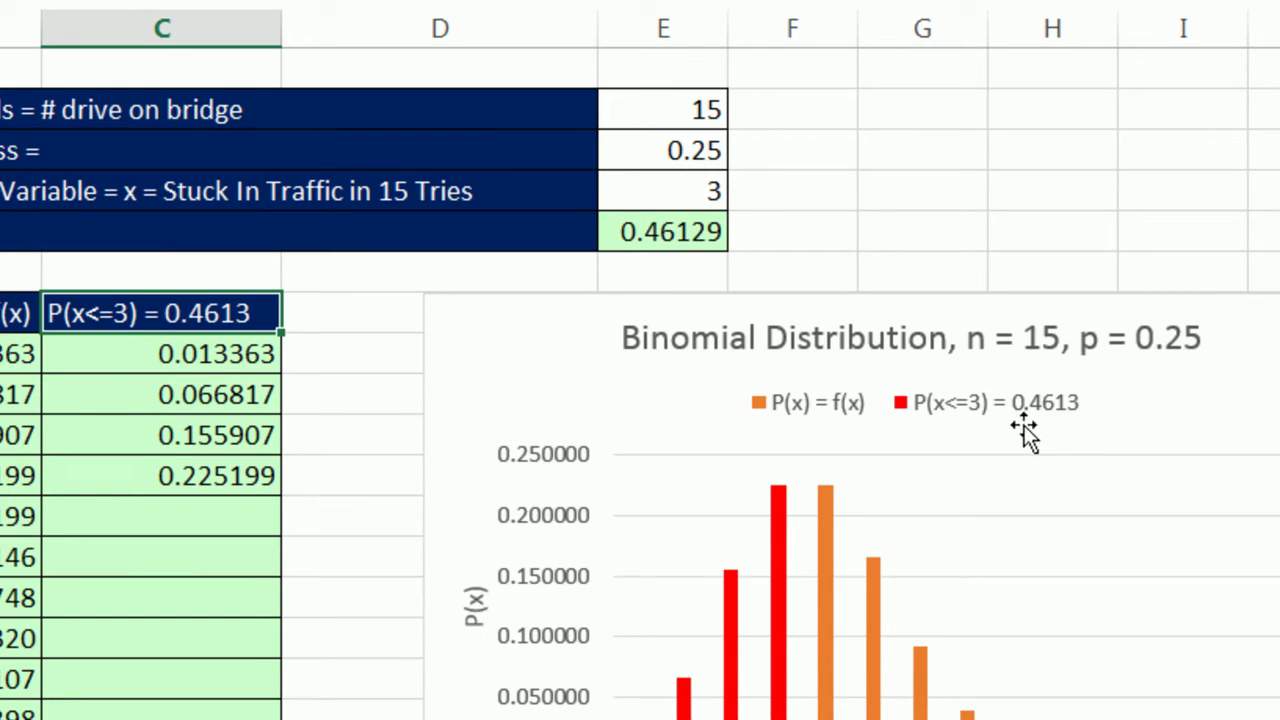
Test the chart and its legend by setting x in E11 to 1 and to 4
{"action": "left_click", "coordinate": [722, 192]}
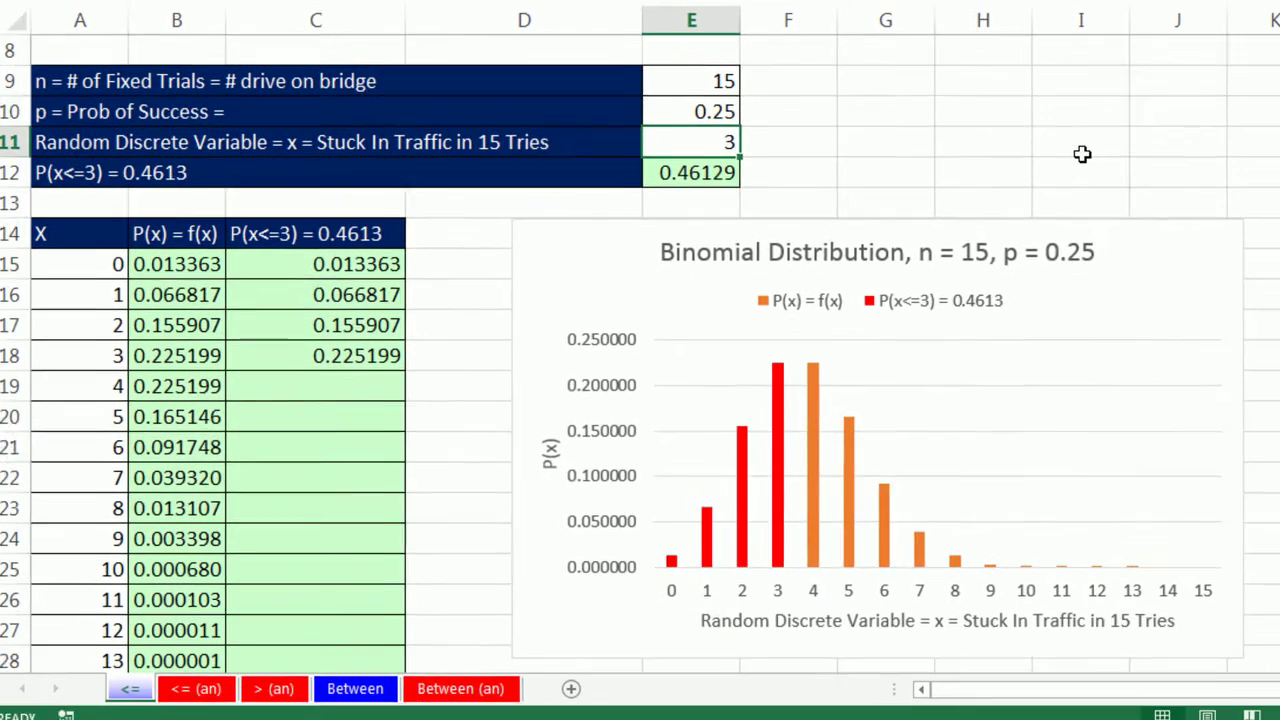
{"action": "type", "text": "1"}
{"action": "key", "text": "ctrl+Return"}
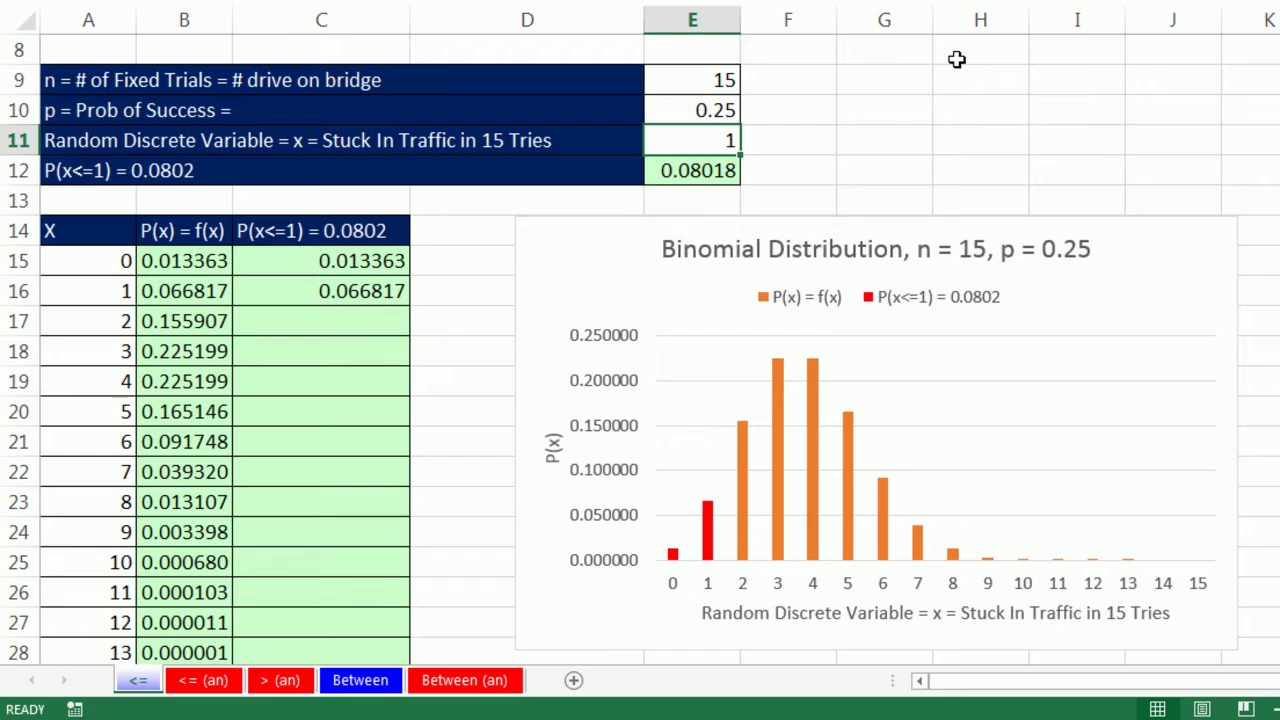
{"action": "type", "text": "4"}
{"action": "key", "text": "ctrl+Return"}
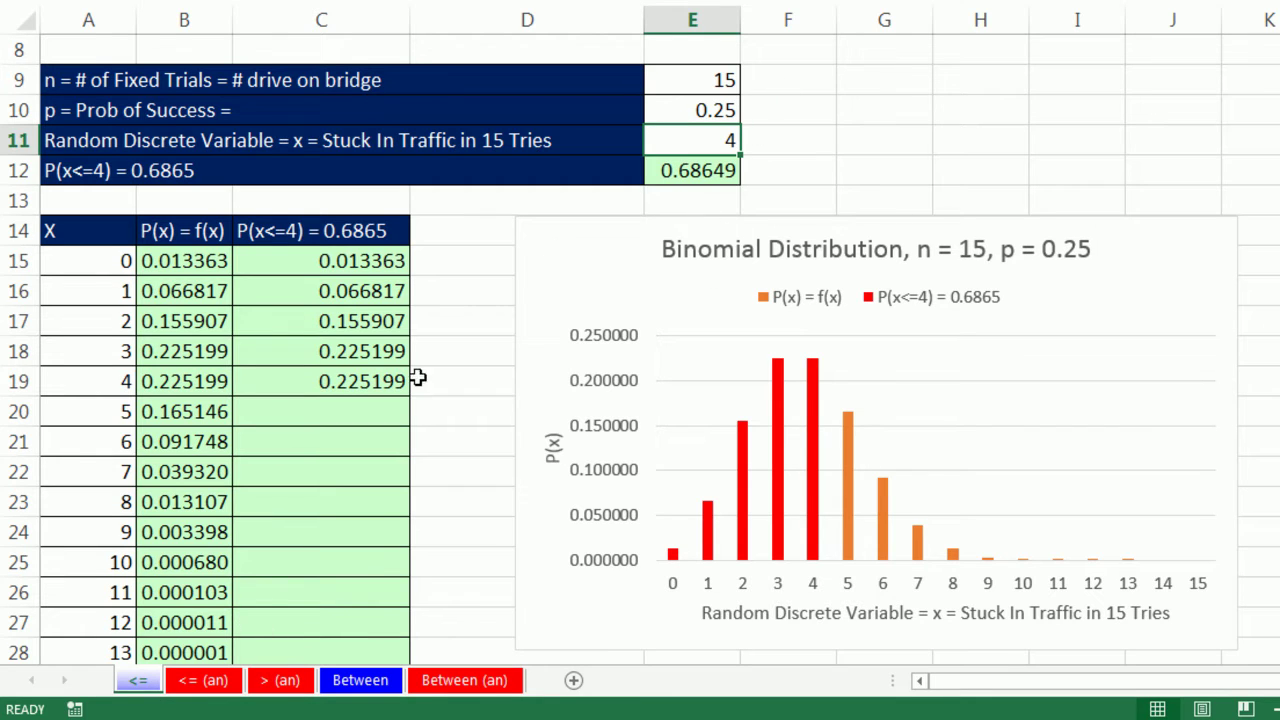
{"action": "right_click", "coordinate": [148, 688]}
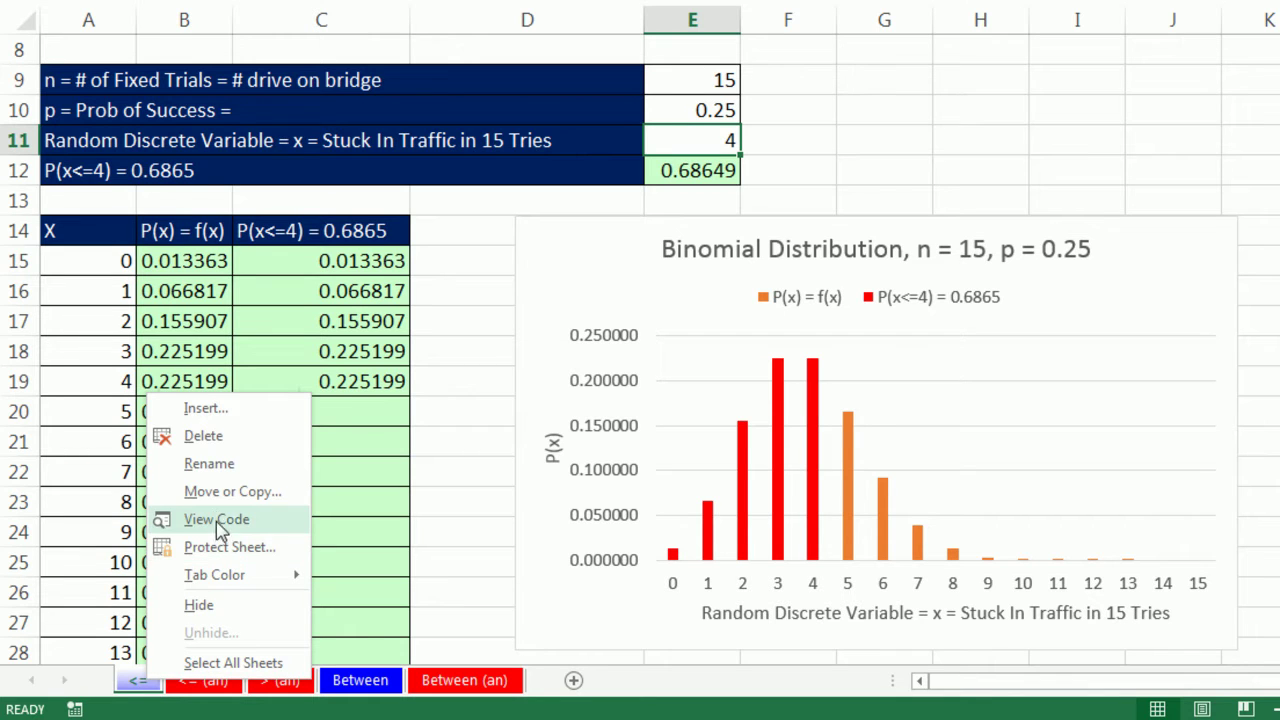
{"action": "left_click", "coordinate": [224, 492]}
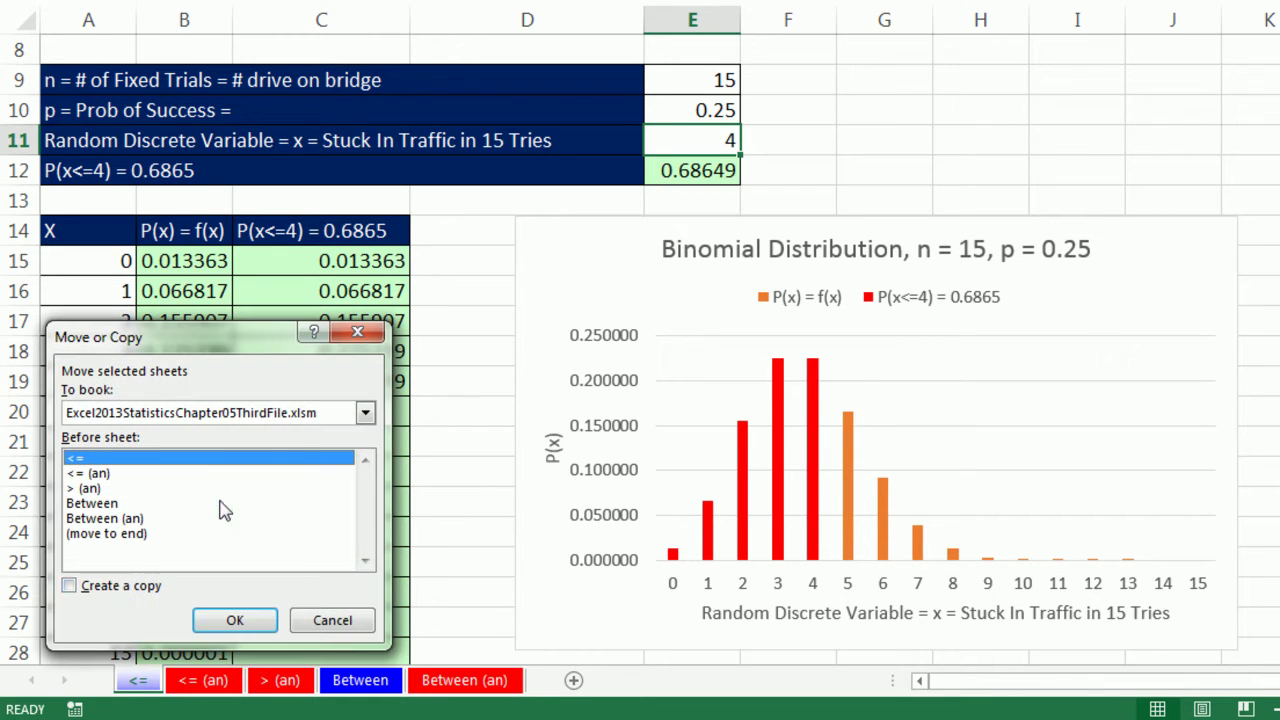
{"action": "left_click", "coordinate": [70, 587]}
{"action": "left_click", "coordinate": [235, 621]}
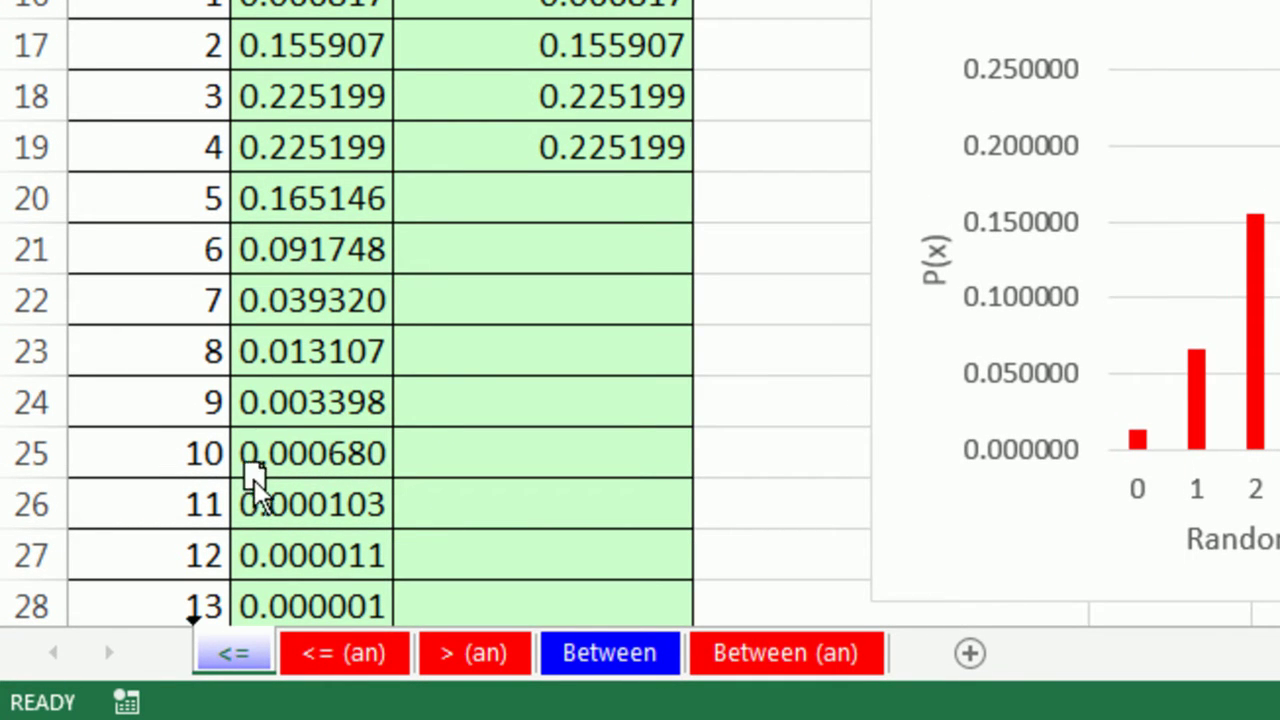
{"action": "left_click_drag", "start_coordinate": [546, 460], "coordinate": [282, 667]}
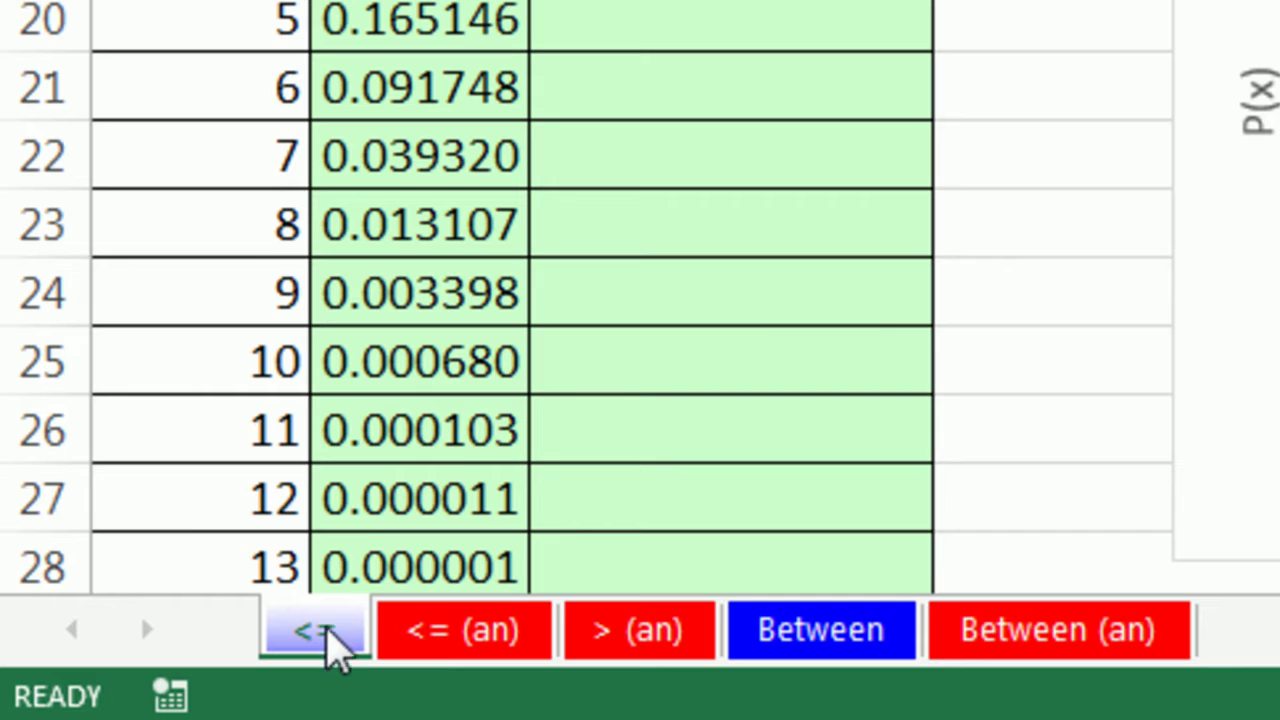
Duplicate the <= sheet, placing the copy right after the <= (an) sheet, and rename the copy >
{"action": "mouse_move", "coordinate": [327, 626]}
{"action": "left_mouse_down"}
{"action": "mouse_move", "coordinate": [528, 443]}
{"action": "mouse_move", "coordinate": [749, 440]}
{"action": "mouse_move", "coordinate": [557, 437]}
{"action": "mouse_move", "coordinate": [571, 477]}
{"action": "mouse_move", "coordinate": [600, 491]}
{"action": "mouse_move", "coordinate": [585, 495]}
{"action": "mouse_move", "coordinate": [642, 497]}
{"action": "mouse_move", "coordinate": [585, 500]}
{"action": "mouse_move", "coordinate": [728, 455]}
{"action": "mouse_move", "coordinate": [936, 462]}
{"action": "mouse_move", "coordinate": [591, 406]}
{"action": "mouse_move", "coordinate": [577, 420]}
{"action": "left_mouse_up"}
{"action": "key", "text": "ctrl"}
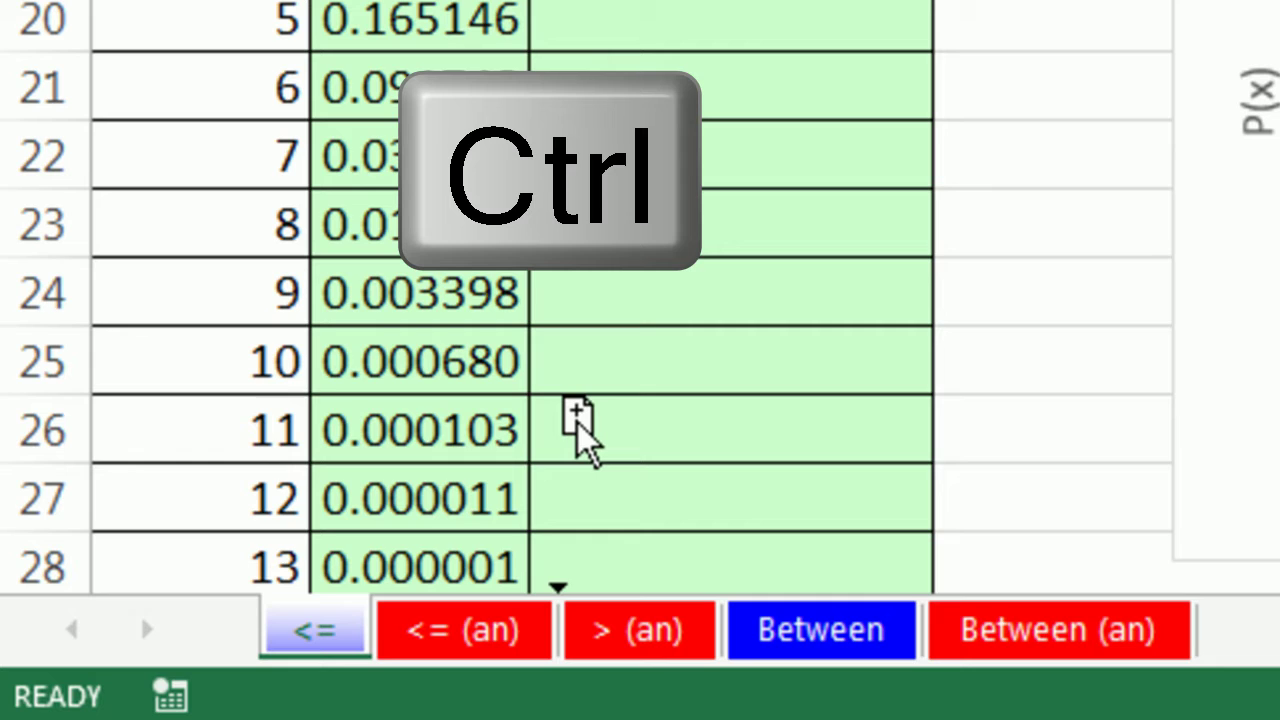
{"action": "left_click_drag", "start_coordinate": [577, 422], "coordinate": [577, 421]}
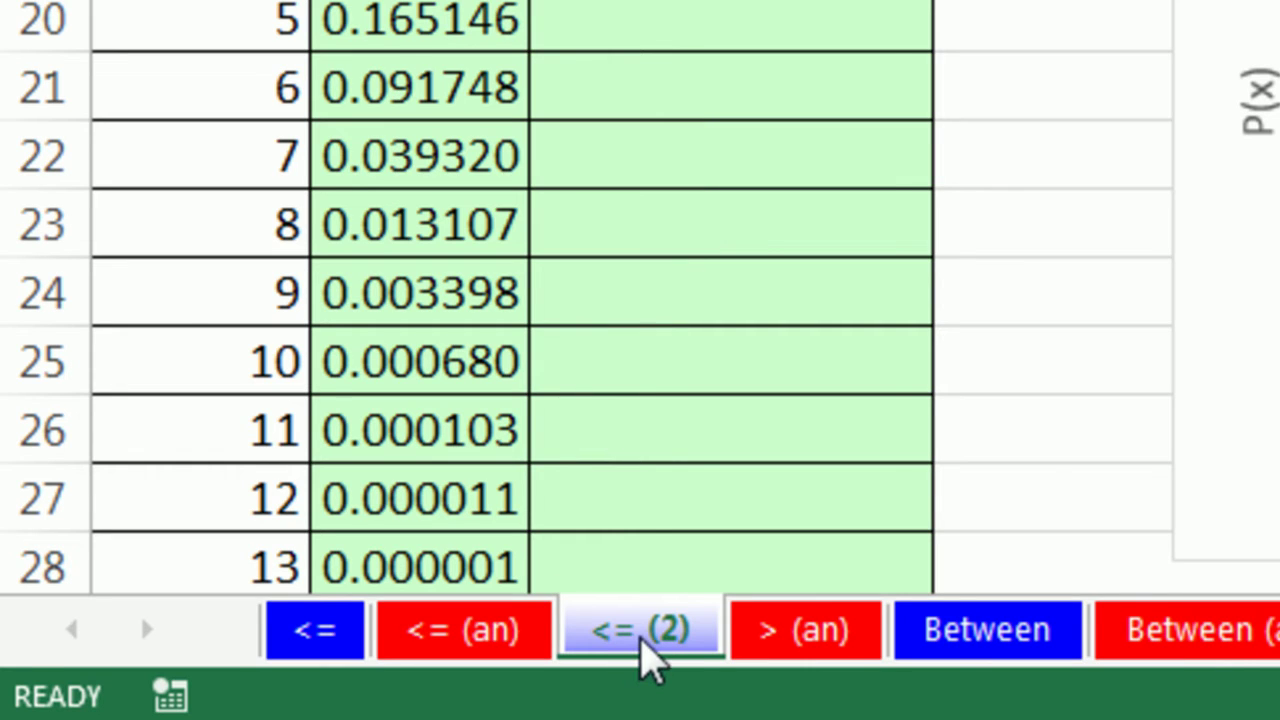
{"action": "double_click", "coordinate": [645, 655]}
{"action": "type", "text": ">"}
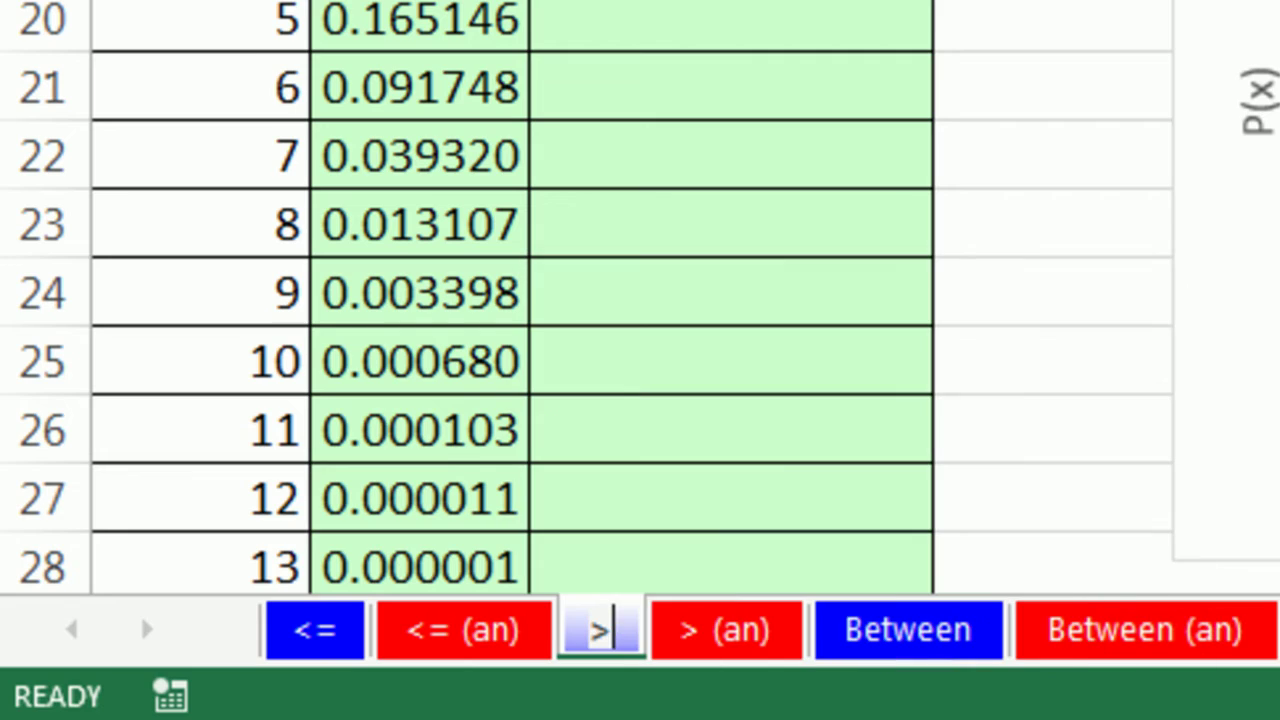
{"action": "key", "text": "Return"}
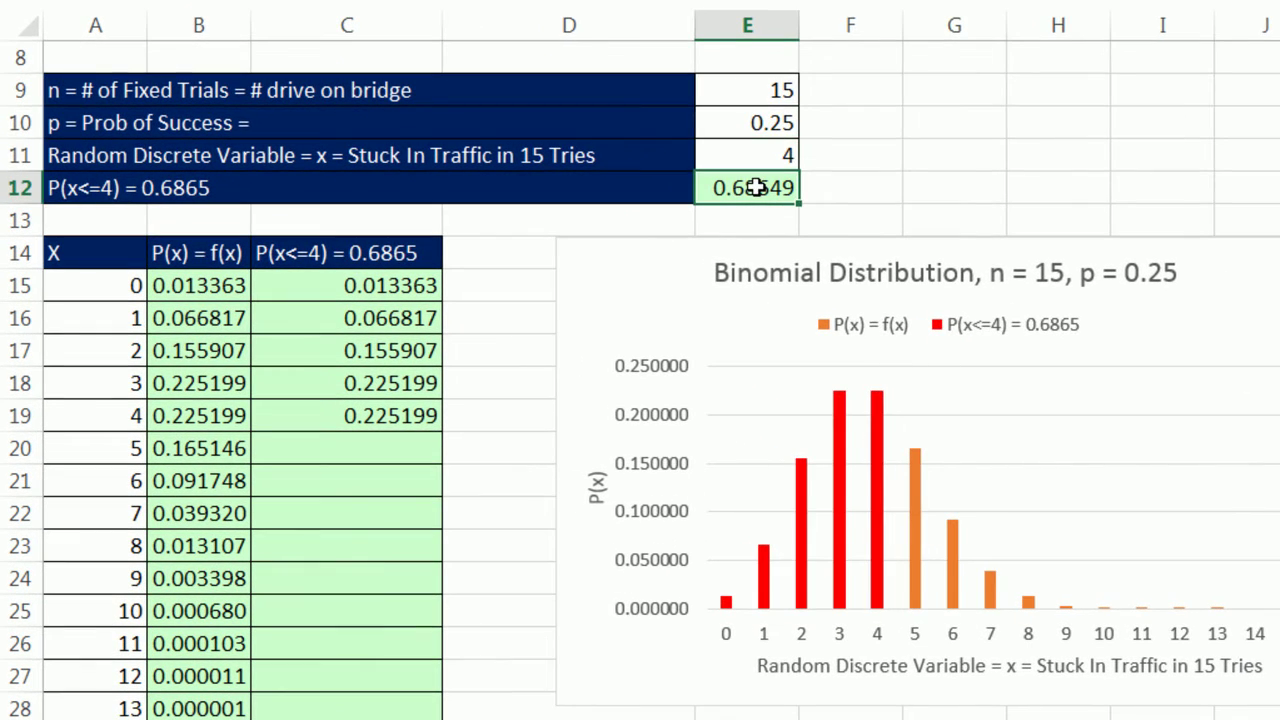
Change the probability formula in E12 to the complement, =1-BINOM.DIST(E11,E9,E10,1)
{"action": "key", "text": "F2"}
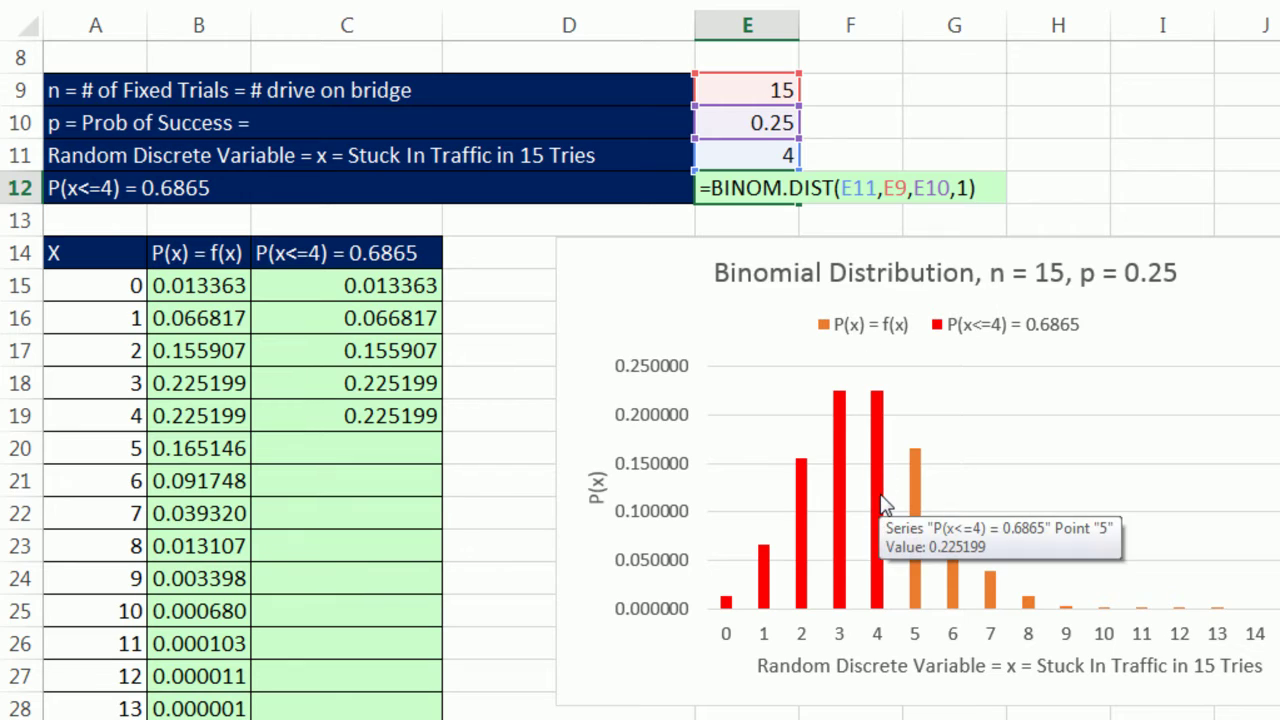
{"action": "left_click", "coordinate": [713, 190]}
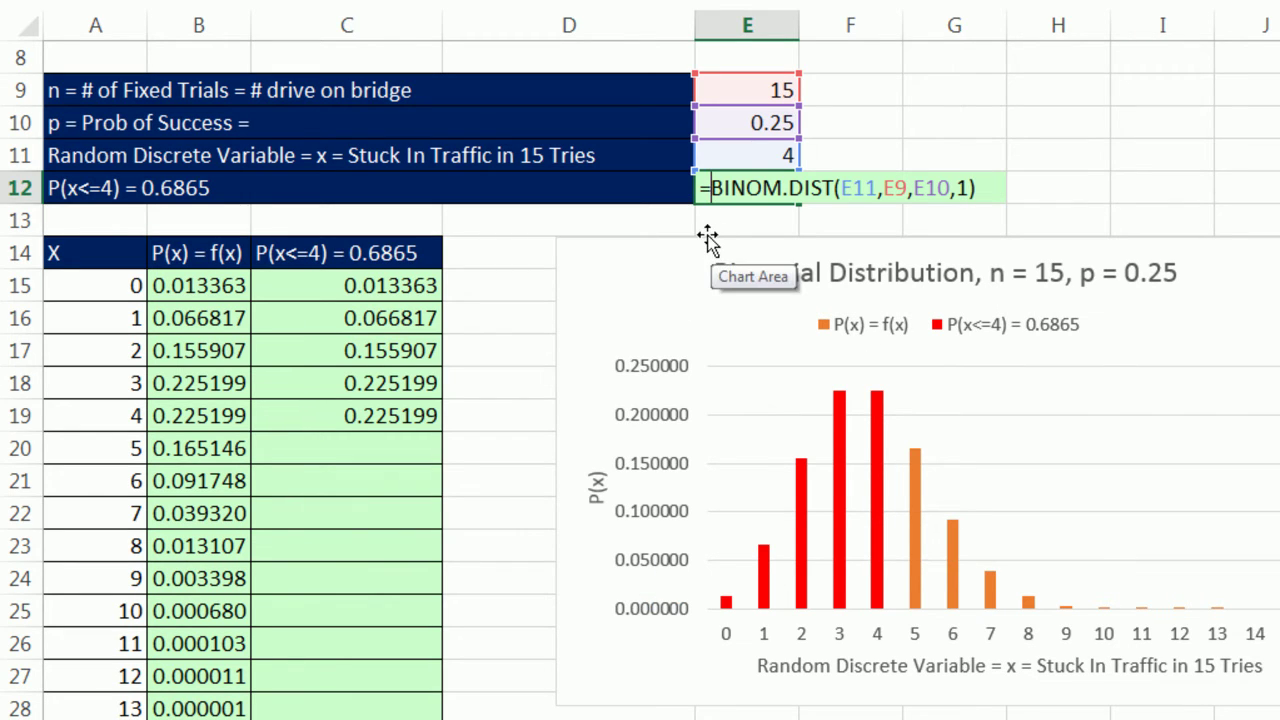
{"action": "type", "text": "1-"}
{"action": "key", "text": "ctrl+Return"}
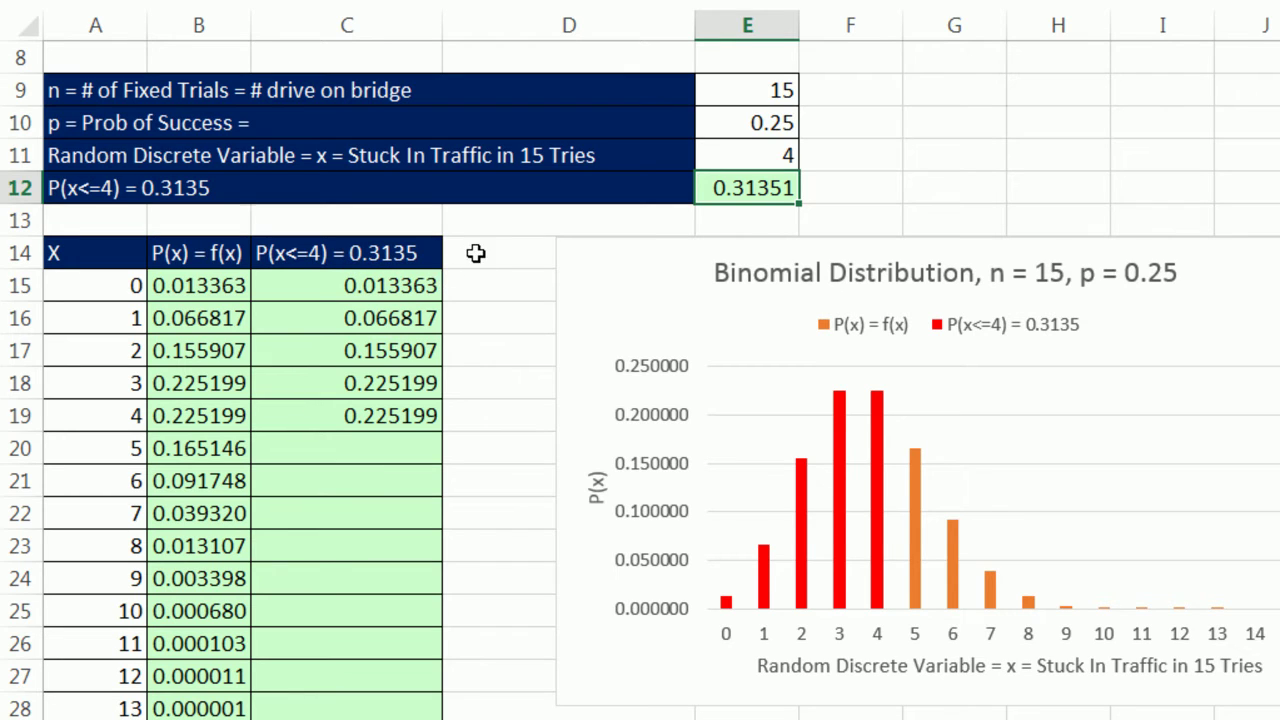
Change the comparison text in the C14 header formula from <= to >, giving ="P(x>"&E11&") = "&ROUND(E12,4)
{"action": "left_click", "coordinate": [293, 248]}
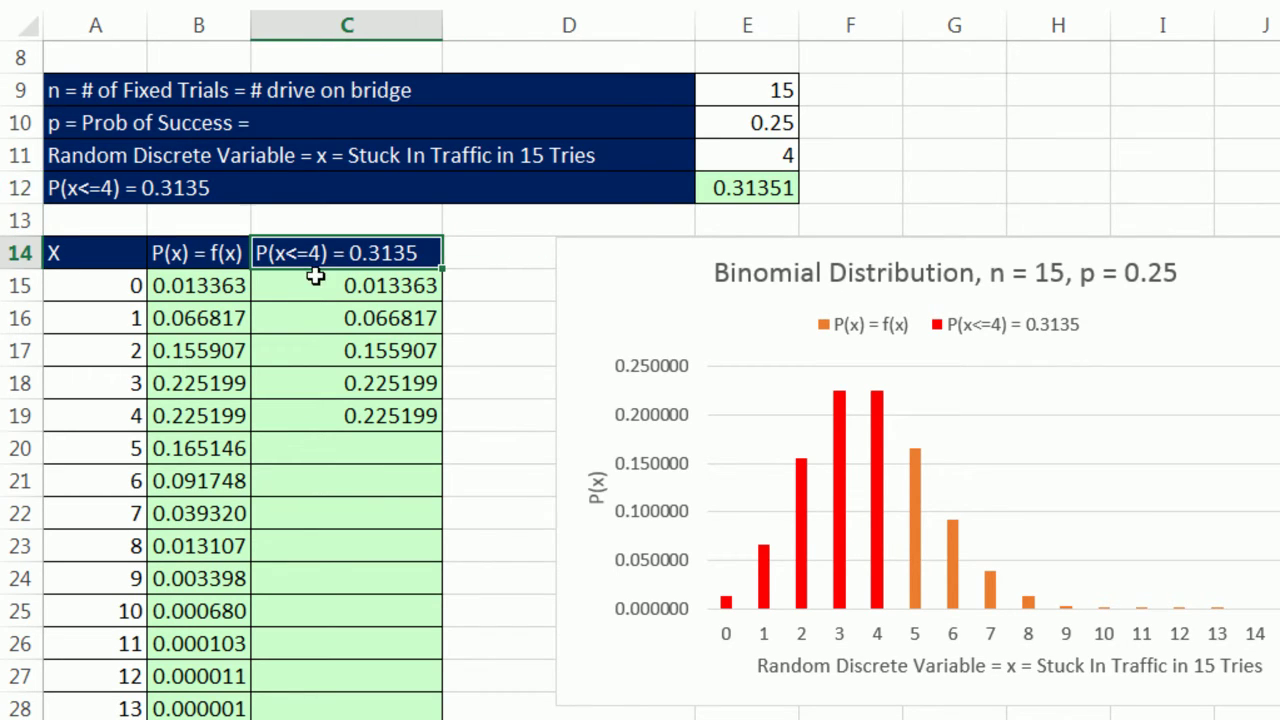
{"action": "key", "text": "F2"}
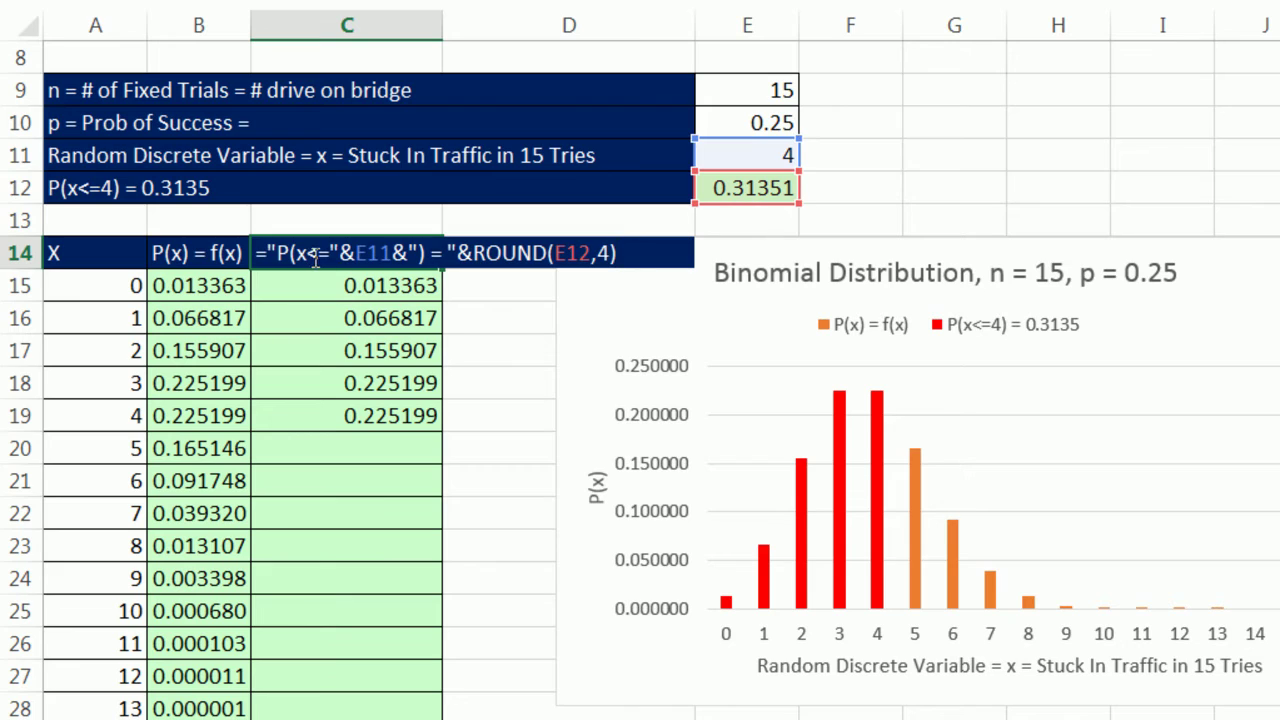
{"action": "left_click_drag", "start_coordinate": [316, 253], "coordinate": [336, 253]}
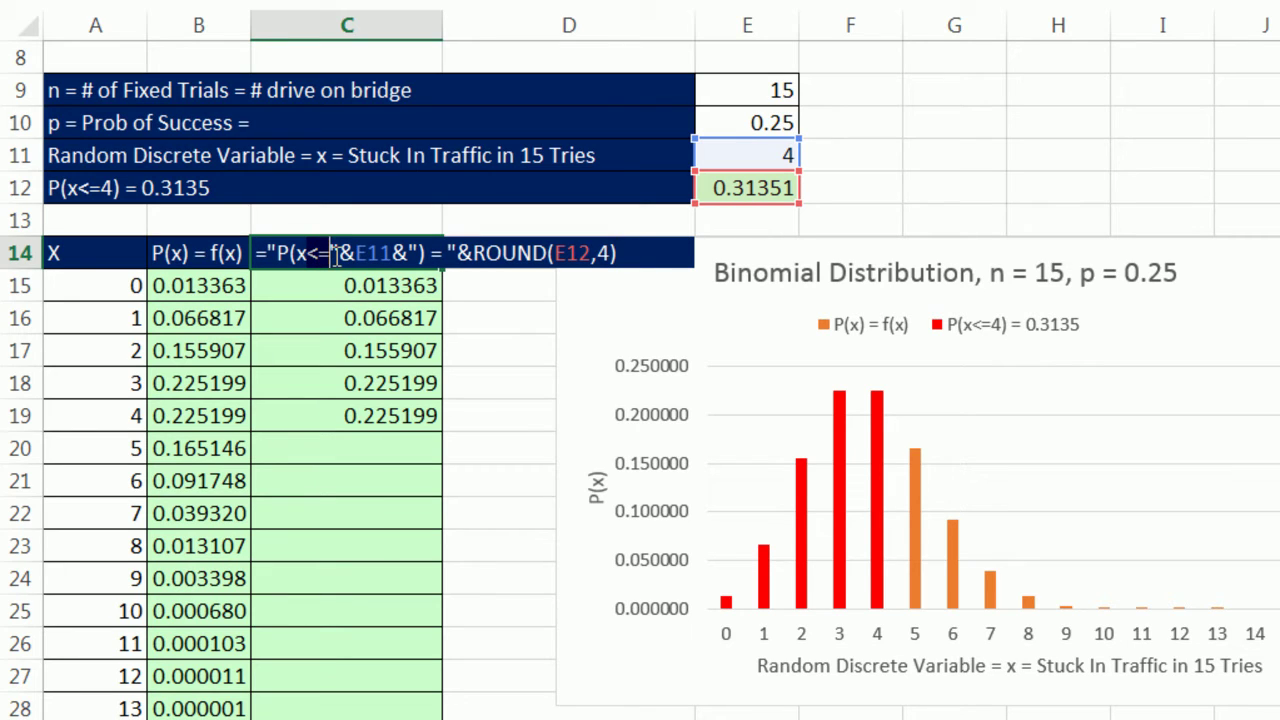
{"action": "type", "text": ">"}
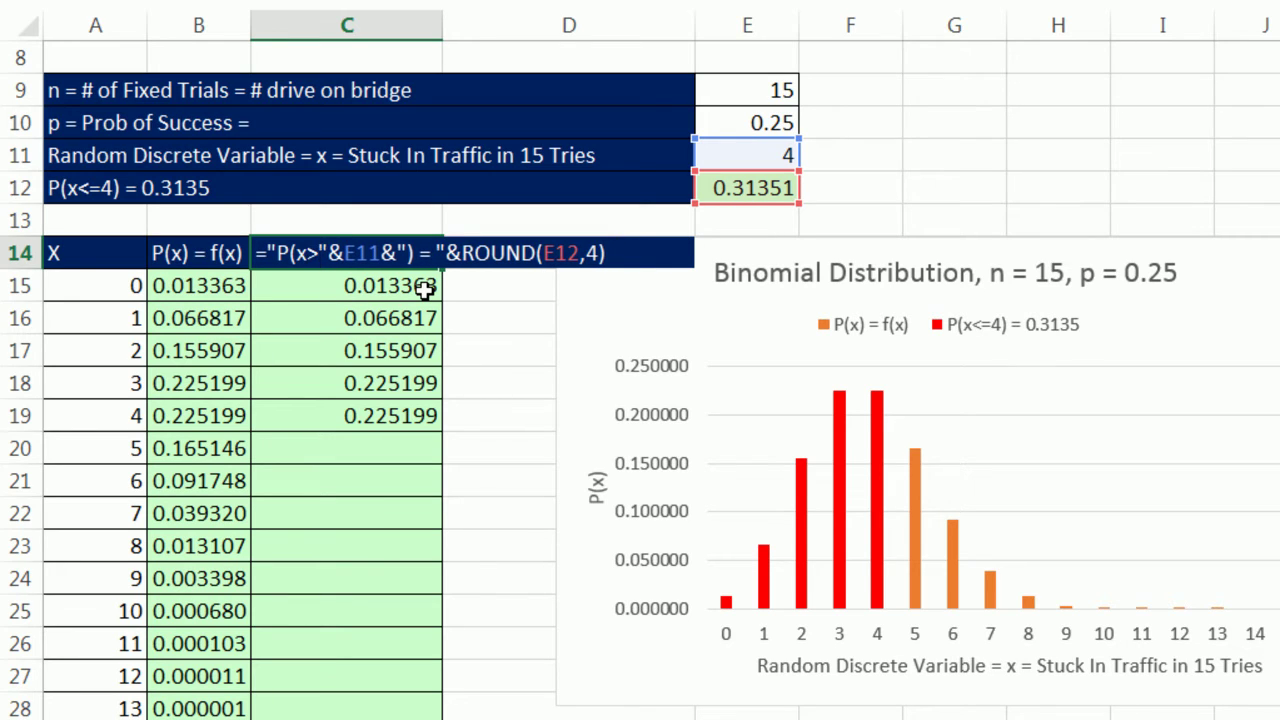
{"action": "key", "text": "Return"}
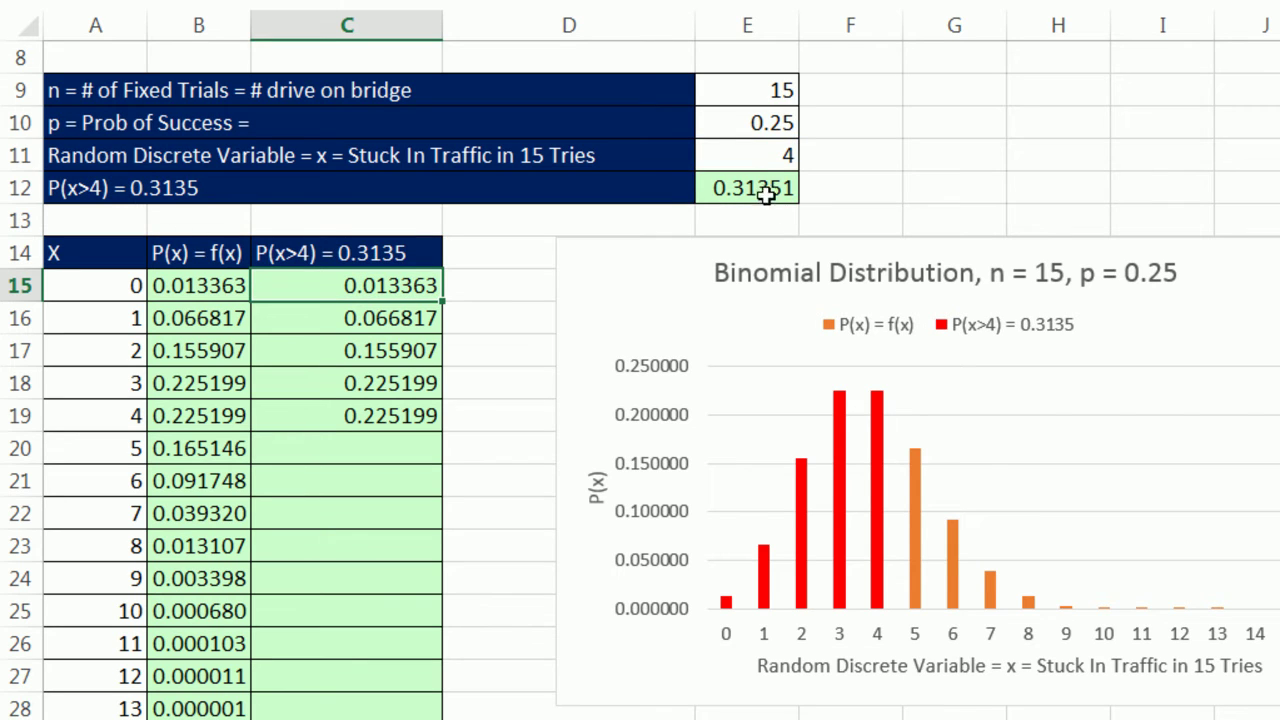
Examine the complement formula in E12 and the IF formulas in C15, C17 and C19 without changing them
{"action": "double_click", "coordinate": [766, 192]}
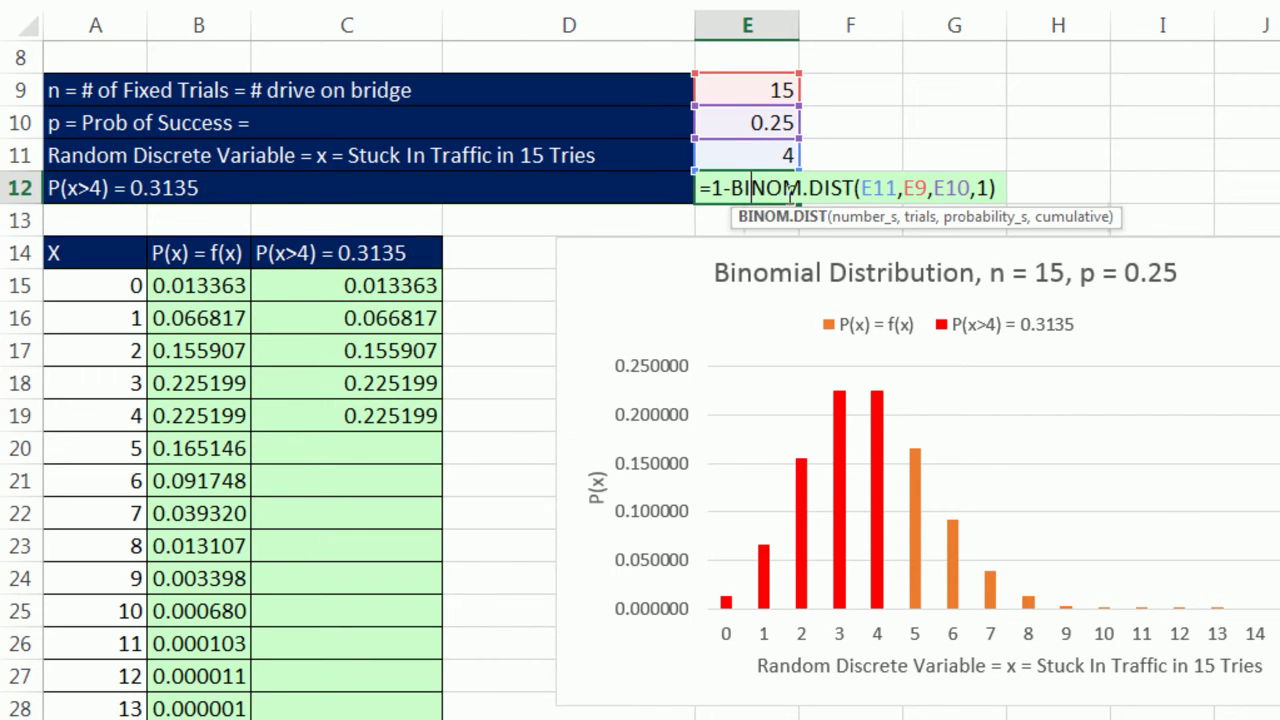
{"action": "key", "text": "Escape"}
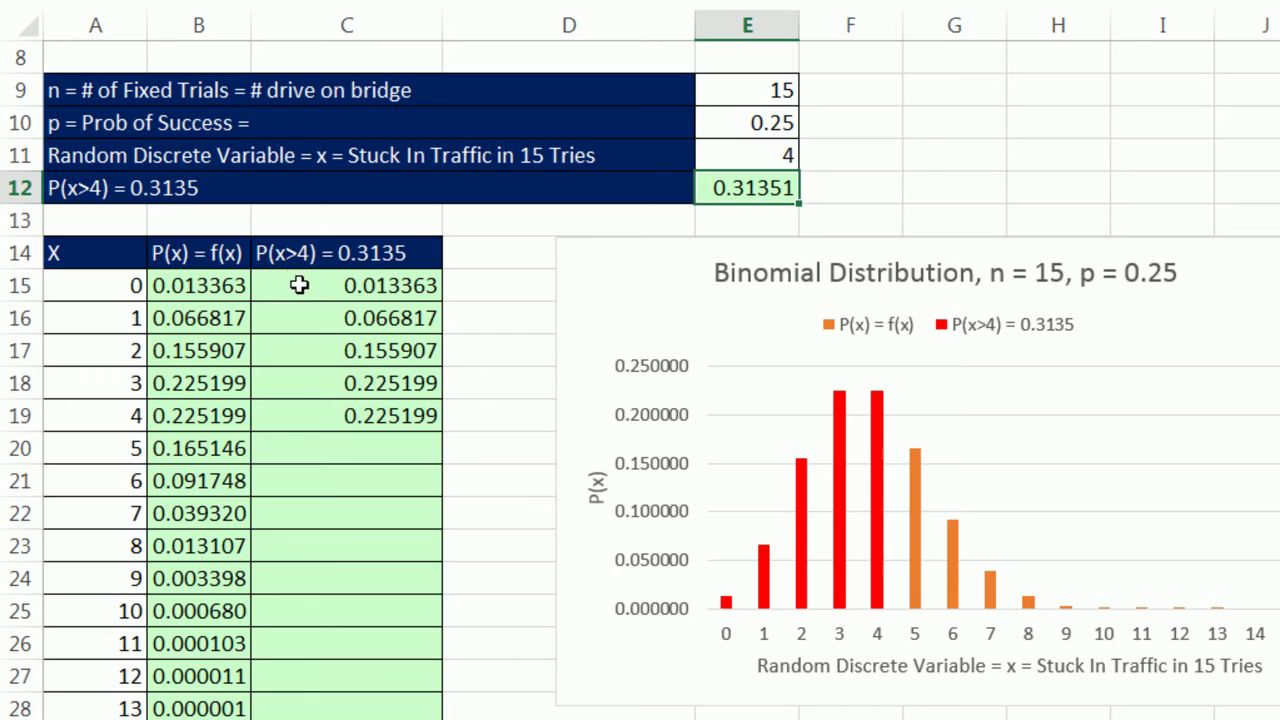
{"action": "left_click", "coordinate": [325, 290]}
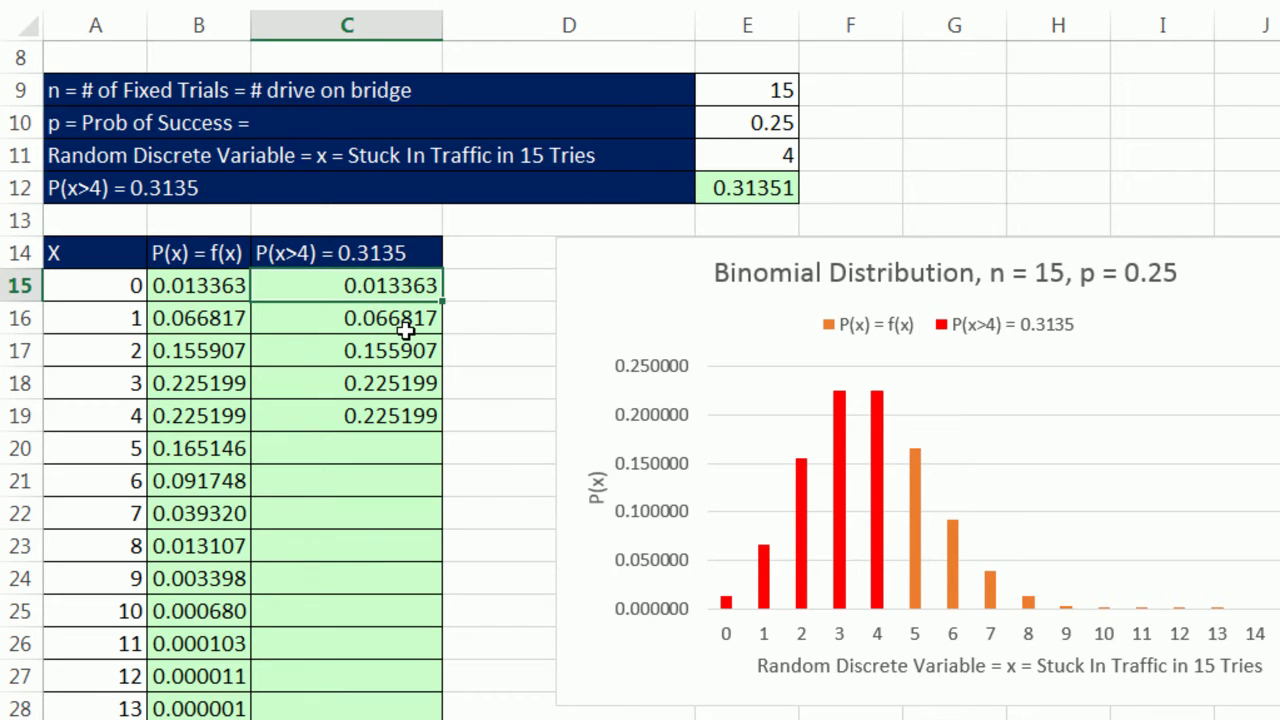
{"action": "key", "text": "F2"}
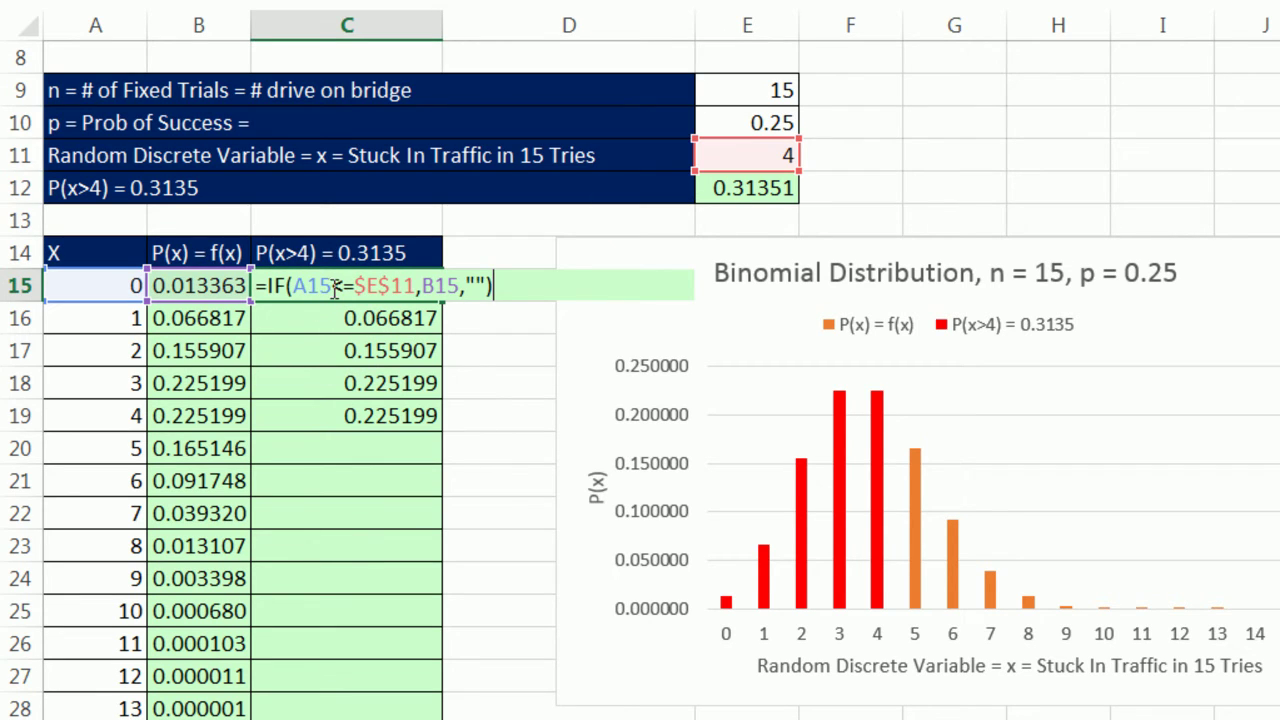
{"action": "key", "text": "Escape"}
{"action": "left_click", "coordinate": [338, 350]}
{"action": "key", "text": "F2"}
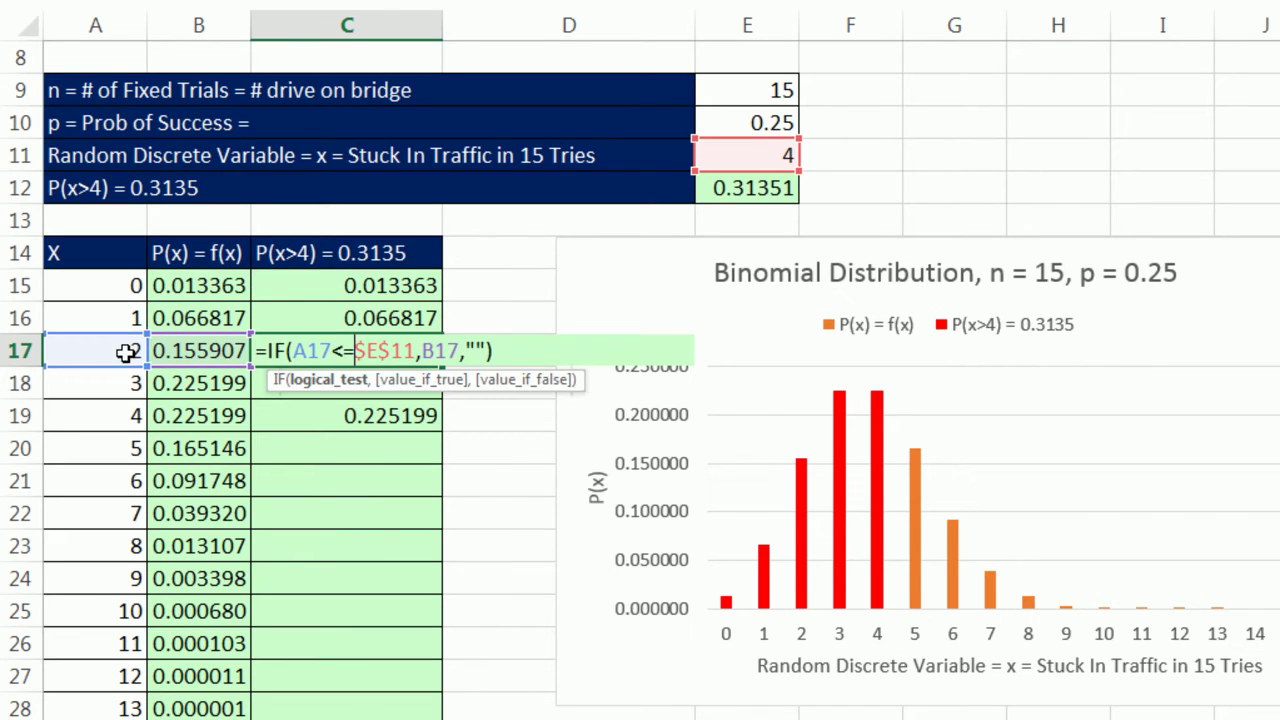
{"action": "key", "text": "Escape"}
{"action": "double_click", "coordinate": [307, 414]}
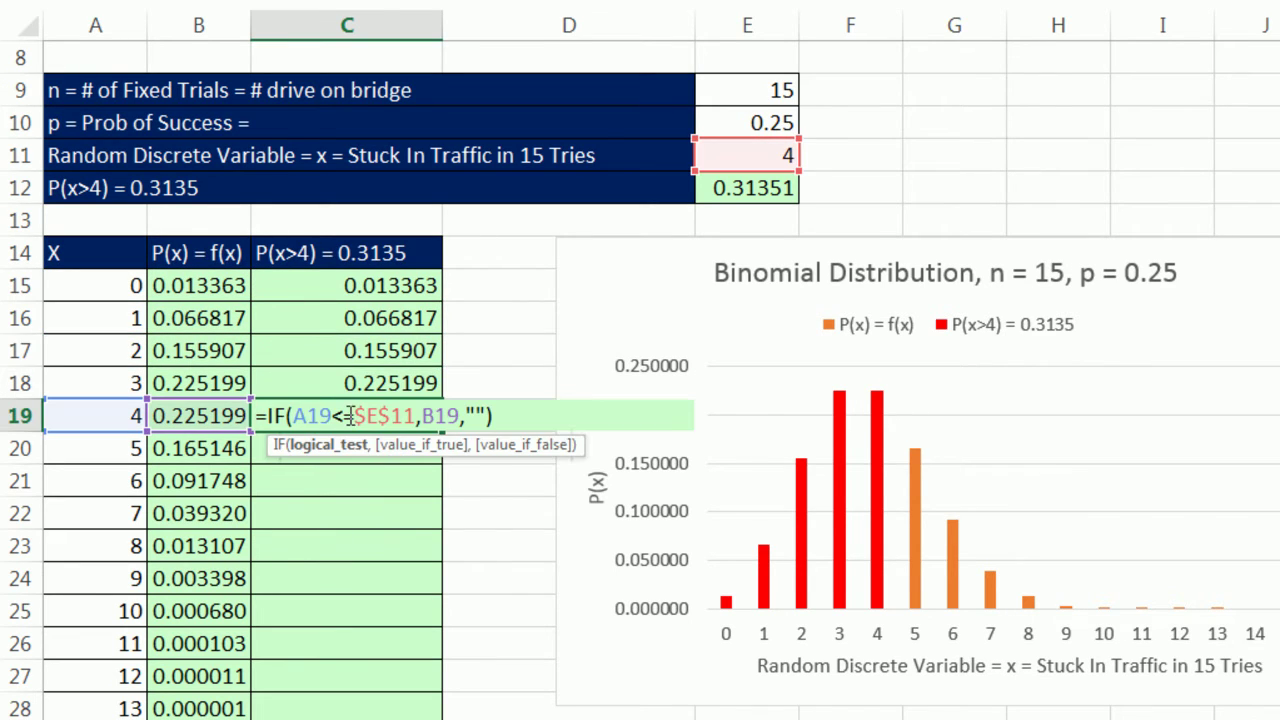
{"action": "key", "text": "Escape"}
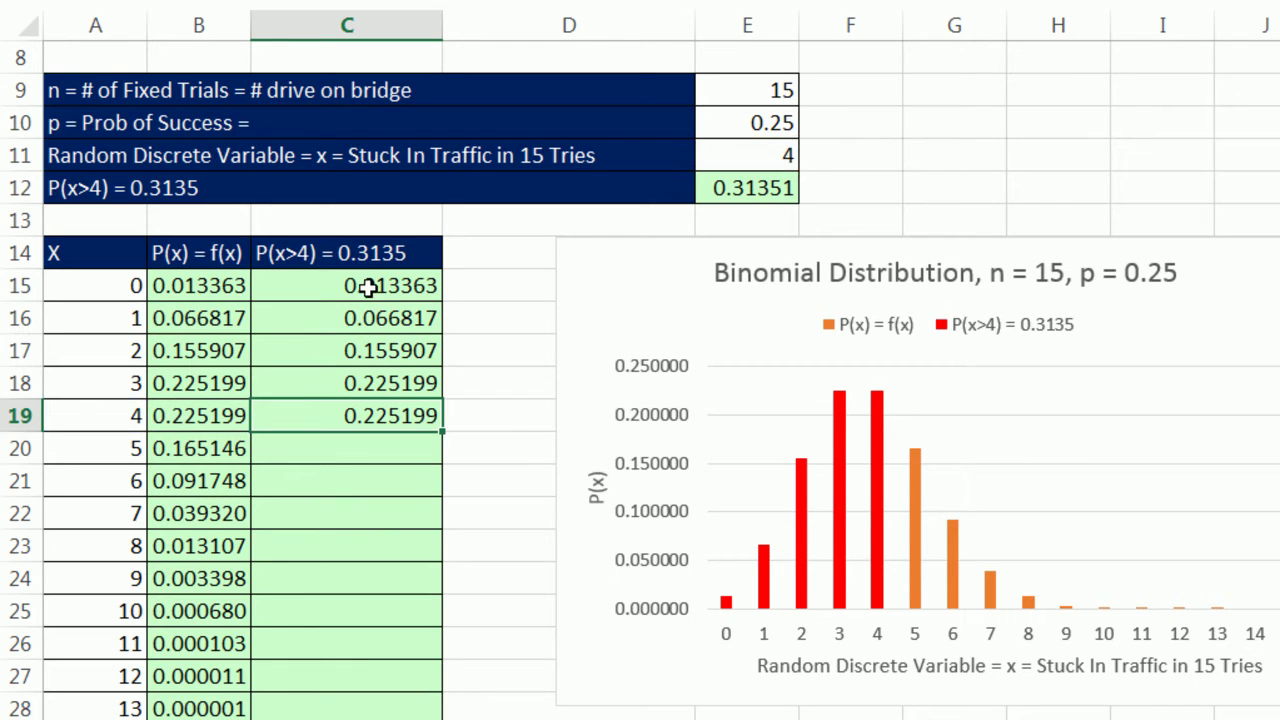
Change the logical test in C15 to greater than, giving =IF(A15>$E$11,B15,"")
{"action": "double_click", "coordinate": [369, 287]}
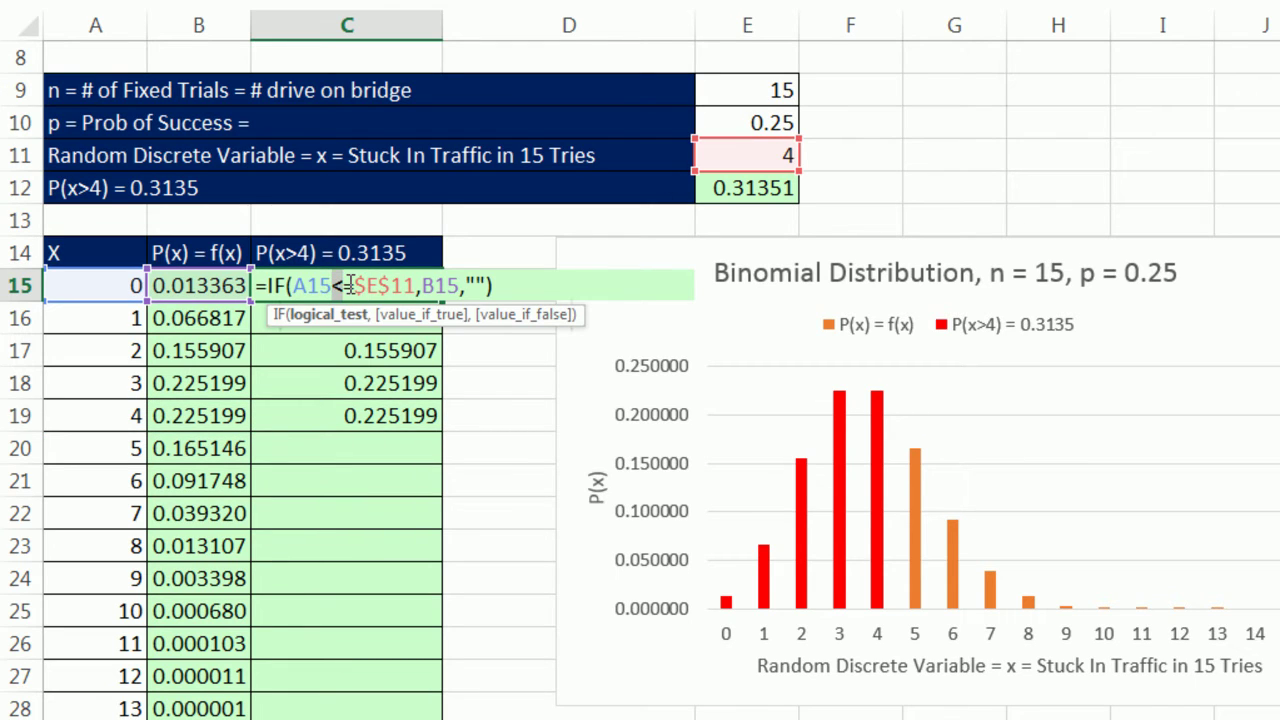
{"action": "type", "text": ">"}
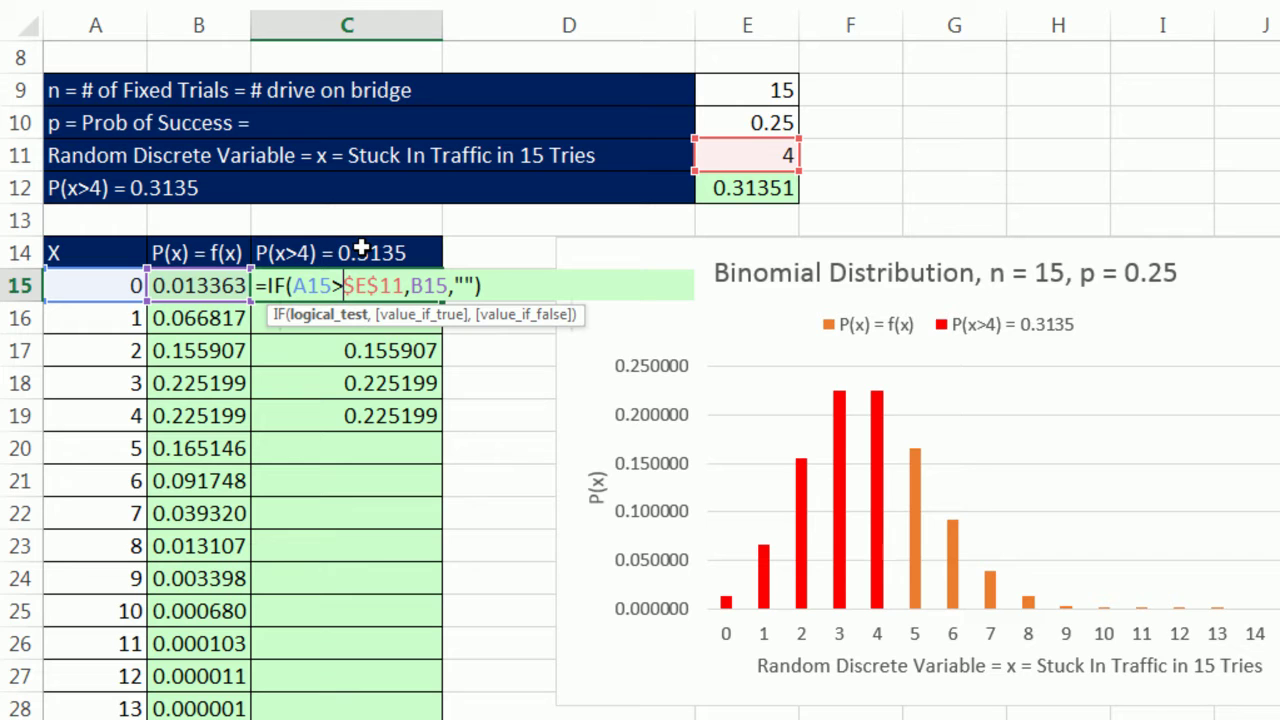
{"action": "key", "text": "ctrl+Return"}
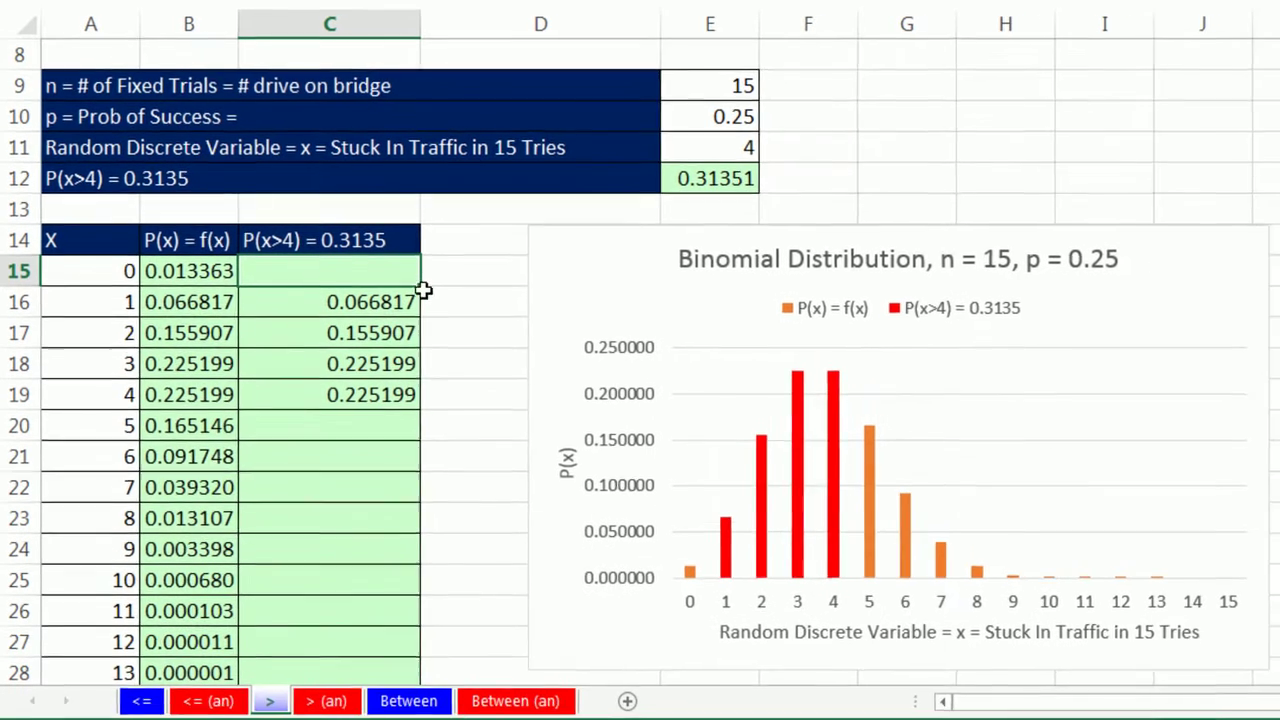
Fill the greater-than IF formula from C15 down through C30
{"action": "left_click_drag", "start_coordinate": [424, 289], "coordinate": [410, 575]}
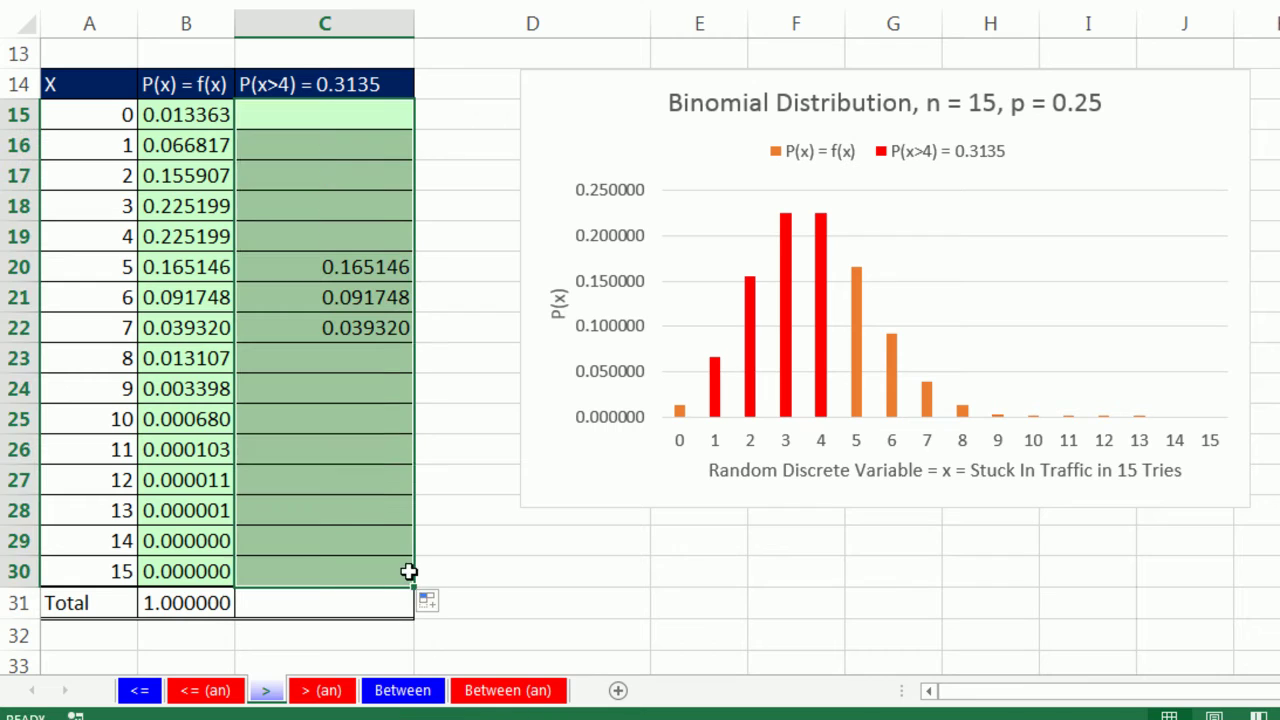
{"action": "scroll", "coordinate": [426, 530], "scroll_direction": "up", "scroll_amount": 3}
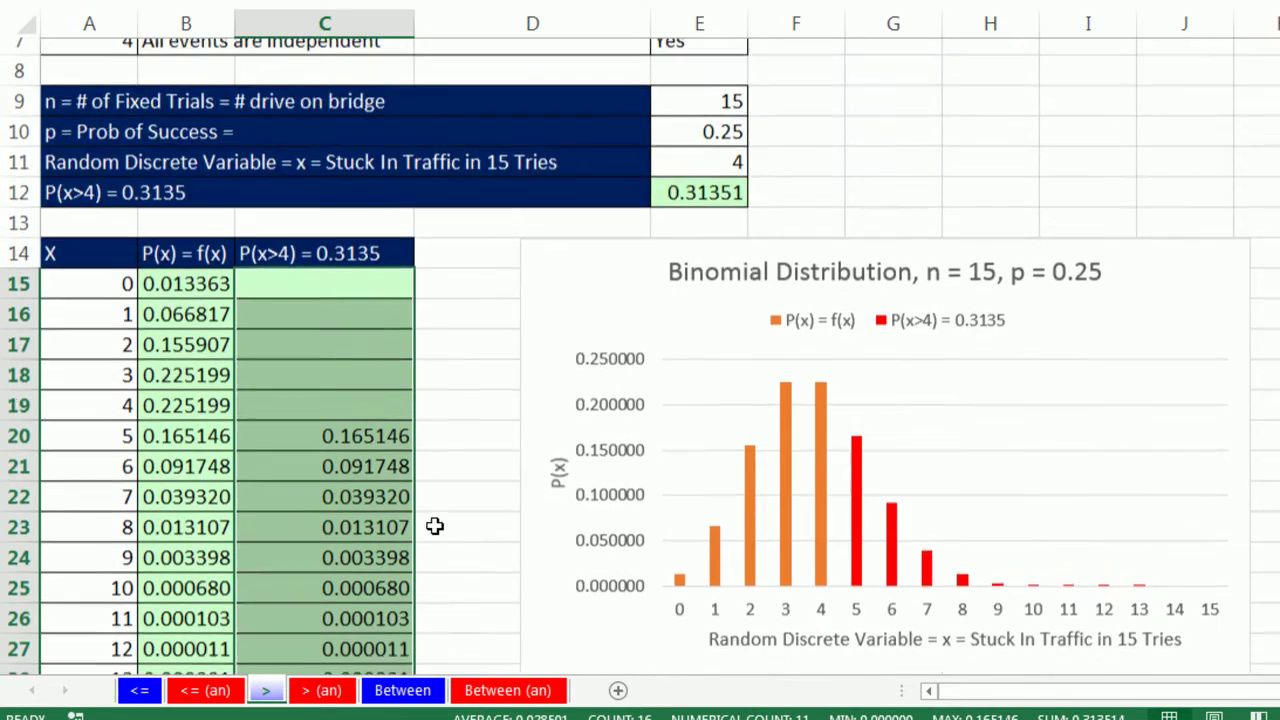
{"action": "scroll", "coordinate": [426, 530], "scroll_direction": "up", "scroll_amount": 1}
{"action": "scroll", "coordinate": [868, 498], "scroll_direction": "down", "scroll_amount": 1}
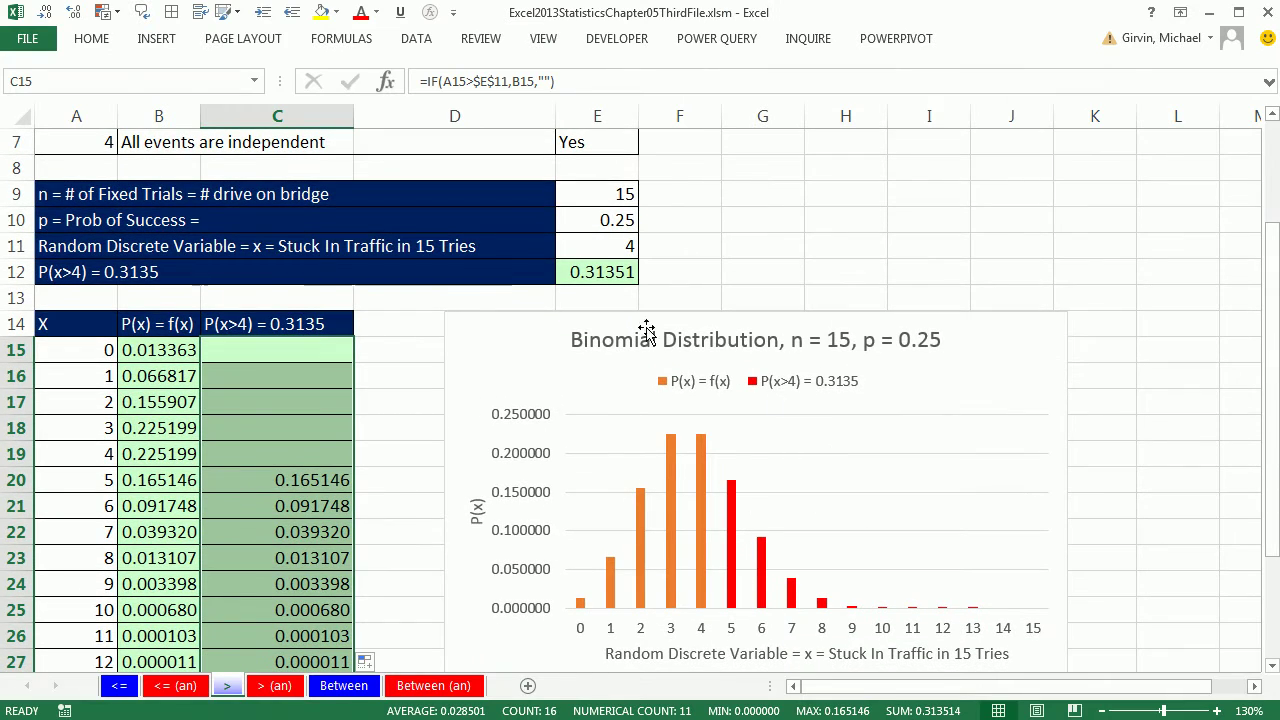
Set the random variable x in E11 to 6
{"action": "left_click", "coordinate": [627, 251]}
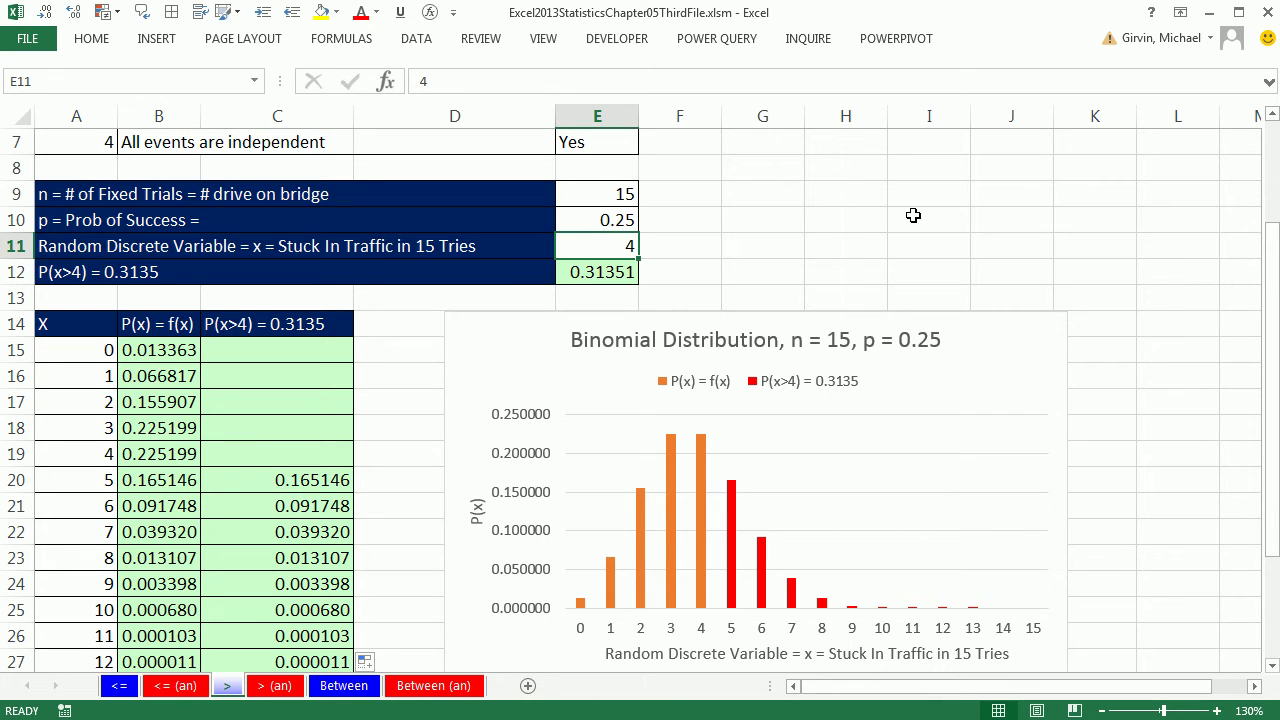
{"action": "type", "text": "6"}
{"action": "key", "text": "ctrl+Return"}
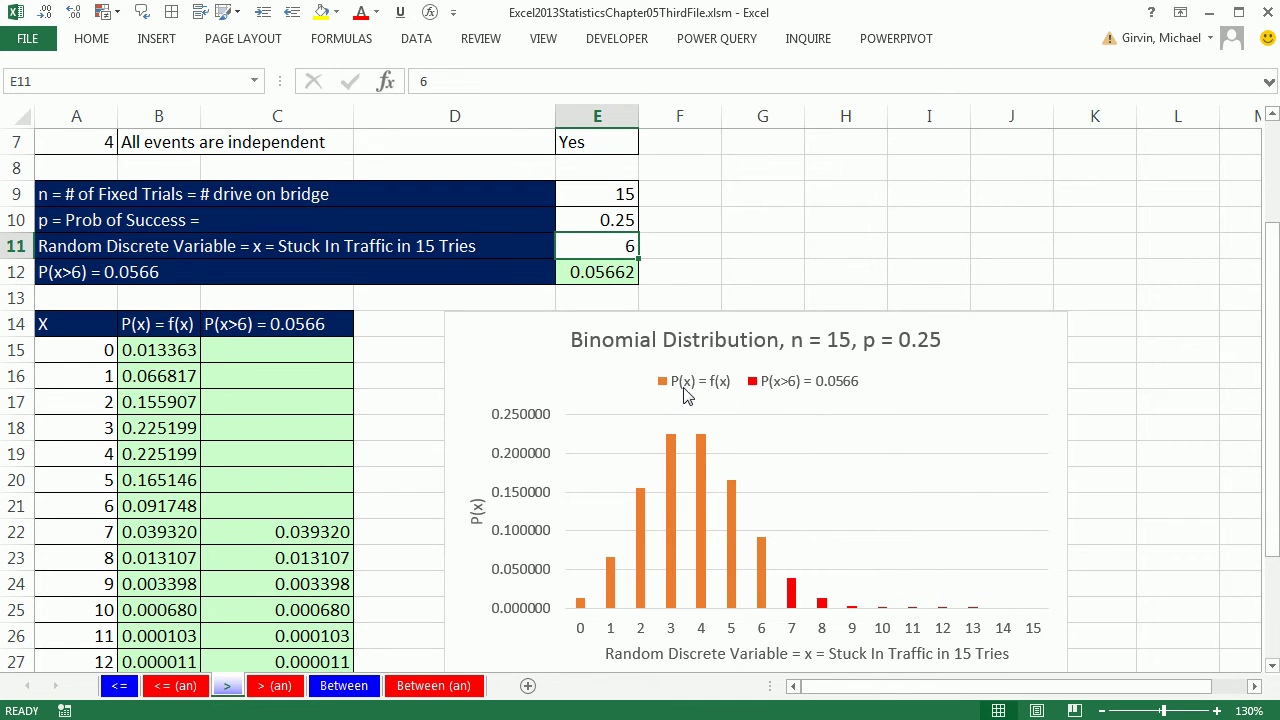
On the Between sheet, enter the cumulative probability up to the upper X in E13 as =BINOM.DIST(E12,E9,E10,1)
{"action": "left_click", "coordinate": [344, 686]}
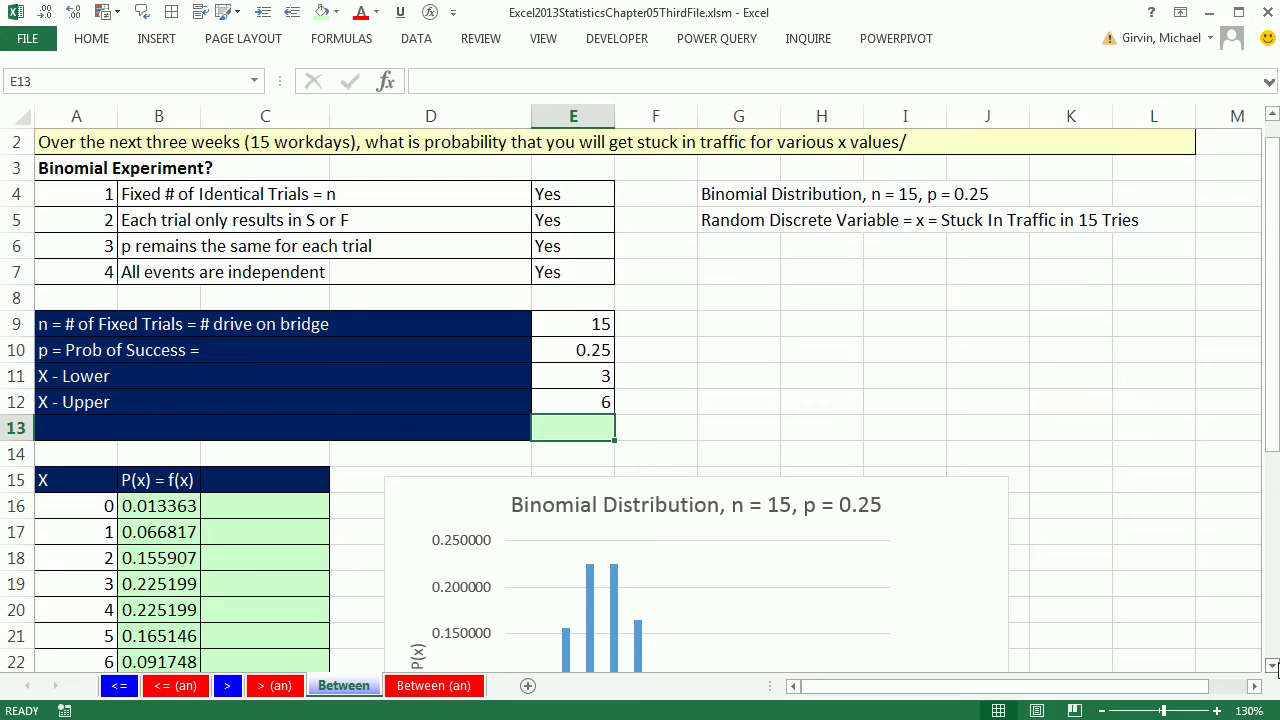
{"action": "scroll", "coordinate": [640, 400], "scroll_direction": "down", "scroll_amount": 3}
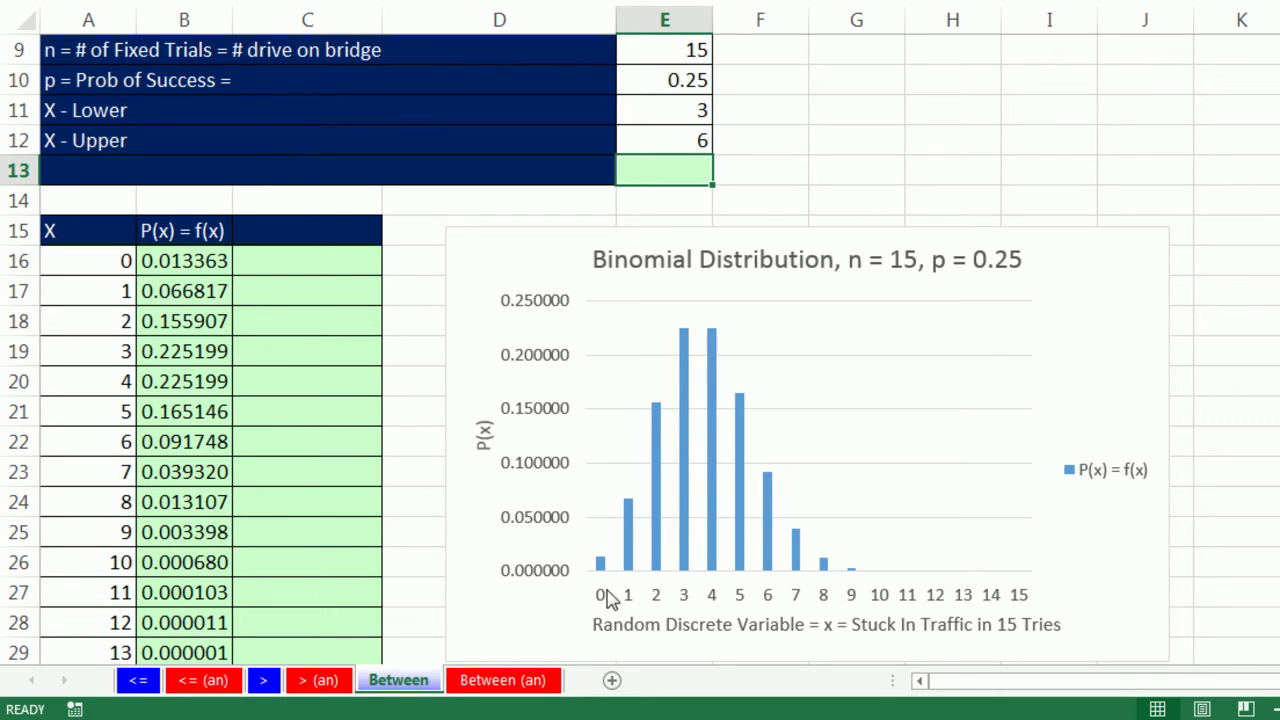
{"action": "mouse_move", "coordinate": [602, 567]}
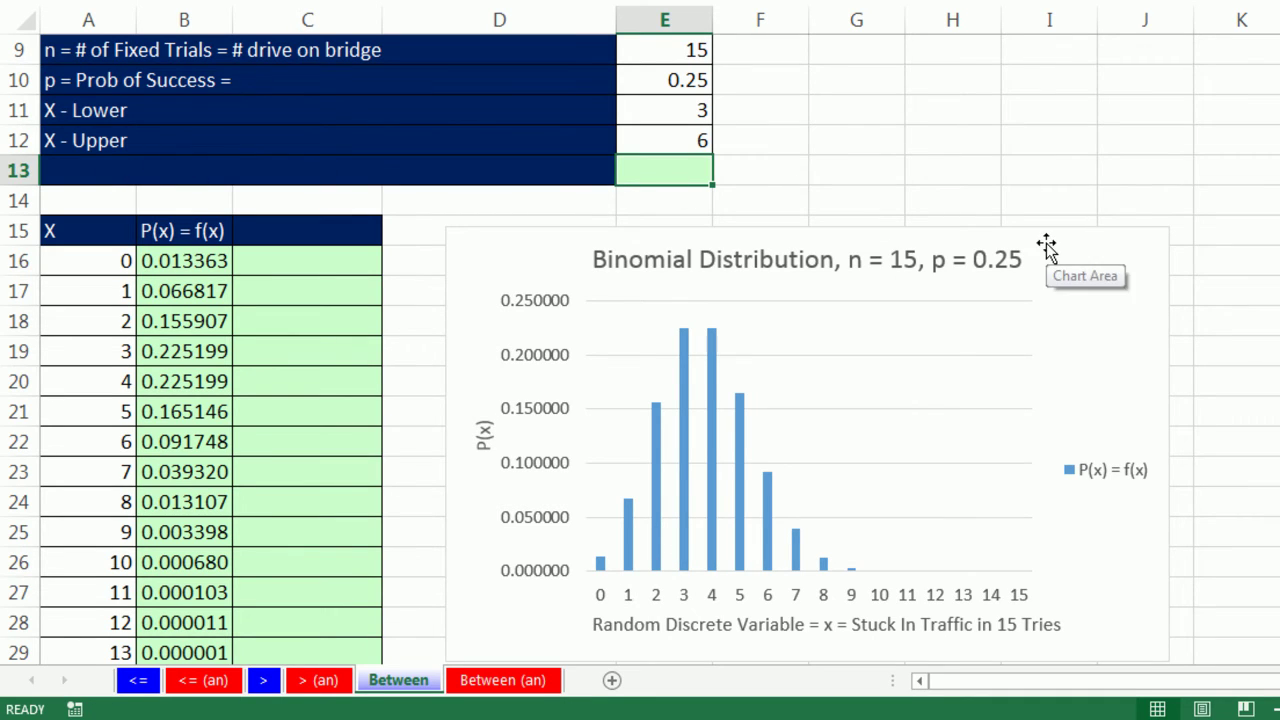
{"action": "type", "text": "=bino"}
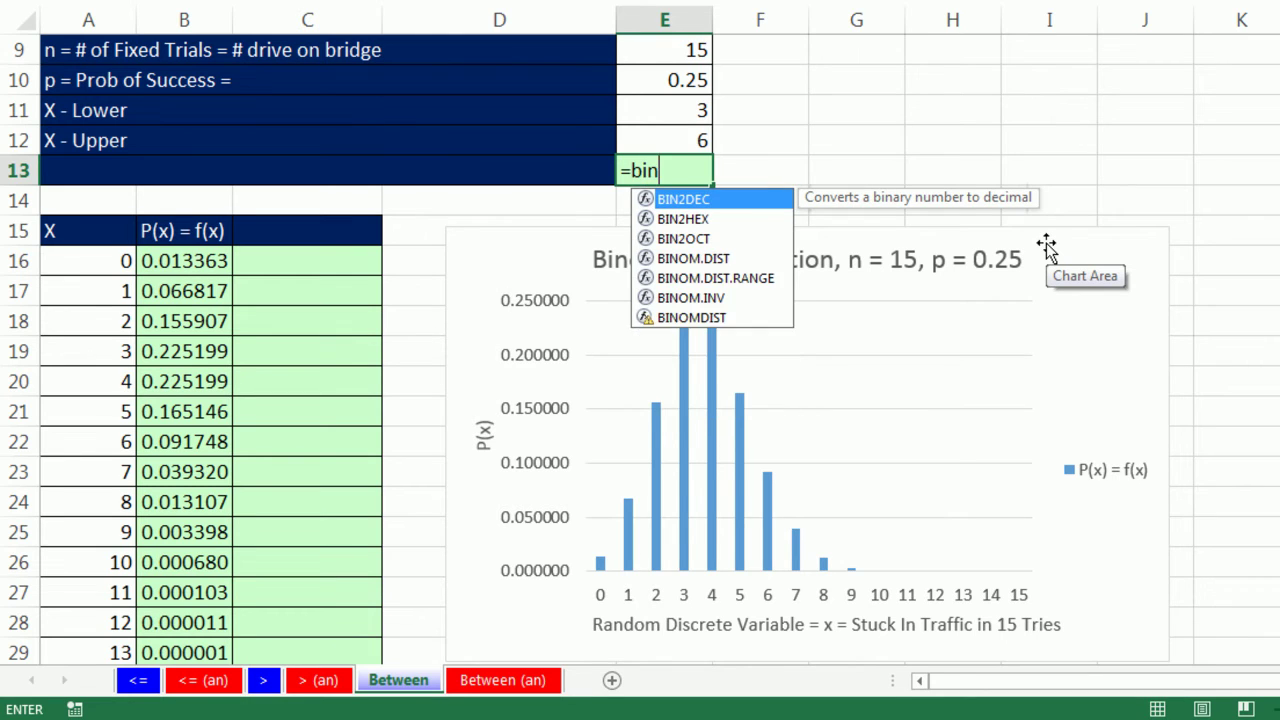
{"action": "key", "text": "Tab"}
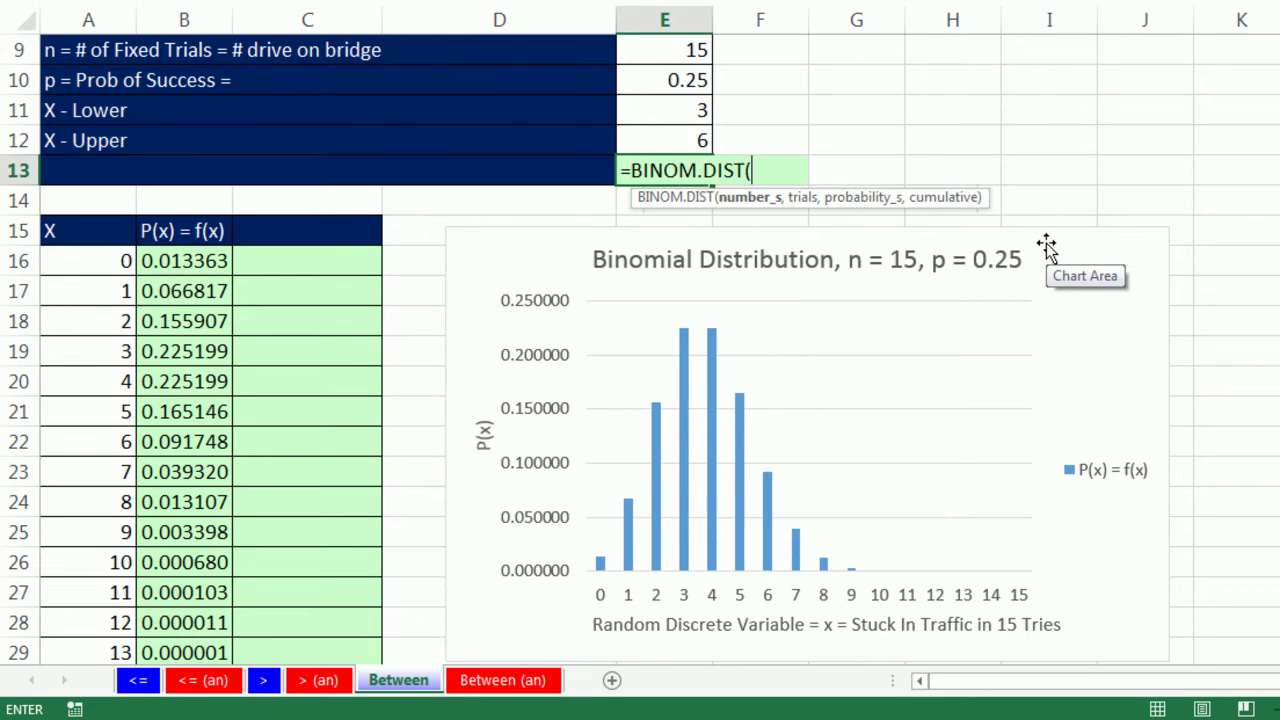
{"action": "left_click", "coordinate": [679, 140]}
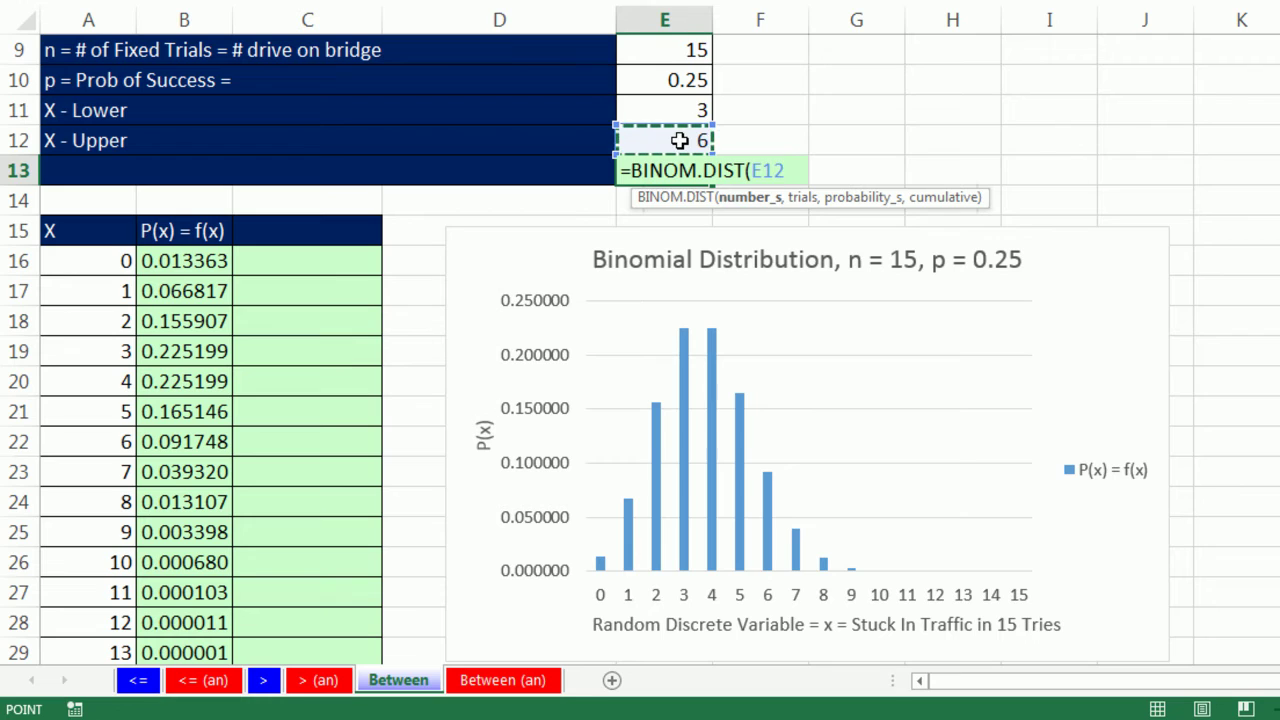
{"action": "type", "text": ","}
{"action": "left_click", "coordinate": [698, 50]}
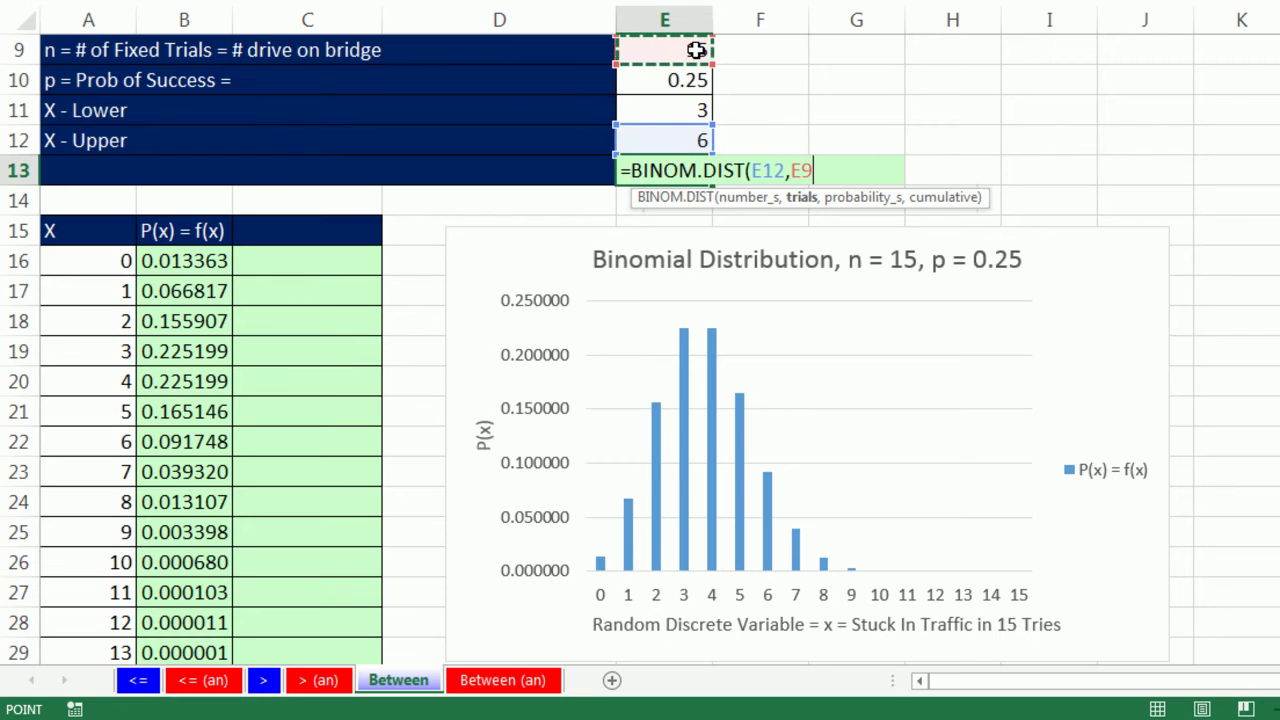
{"action": "type", "text": ","}
{"action": "left_click", "coordinate": [670, 82]}
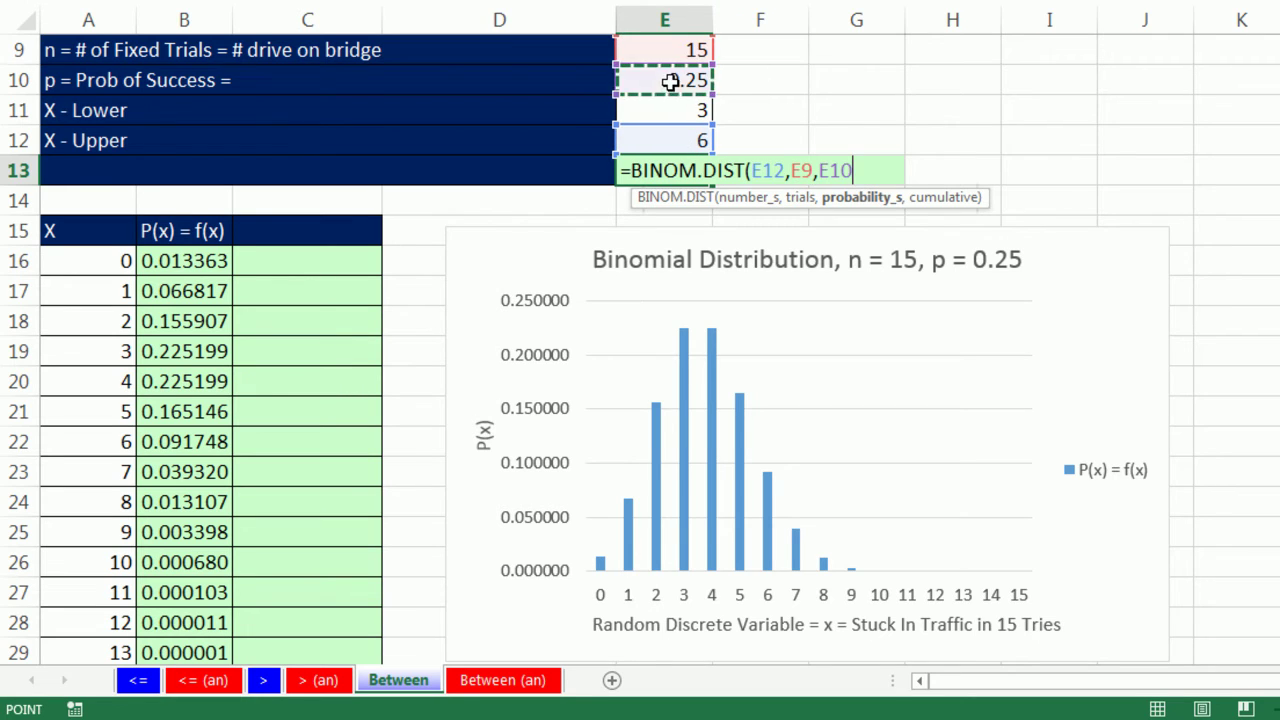
{"action": "type", "text": ","}
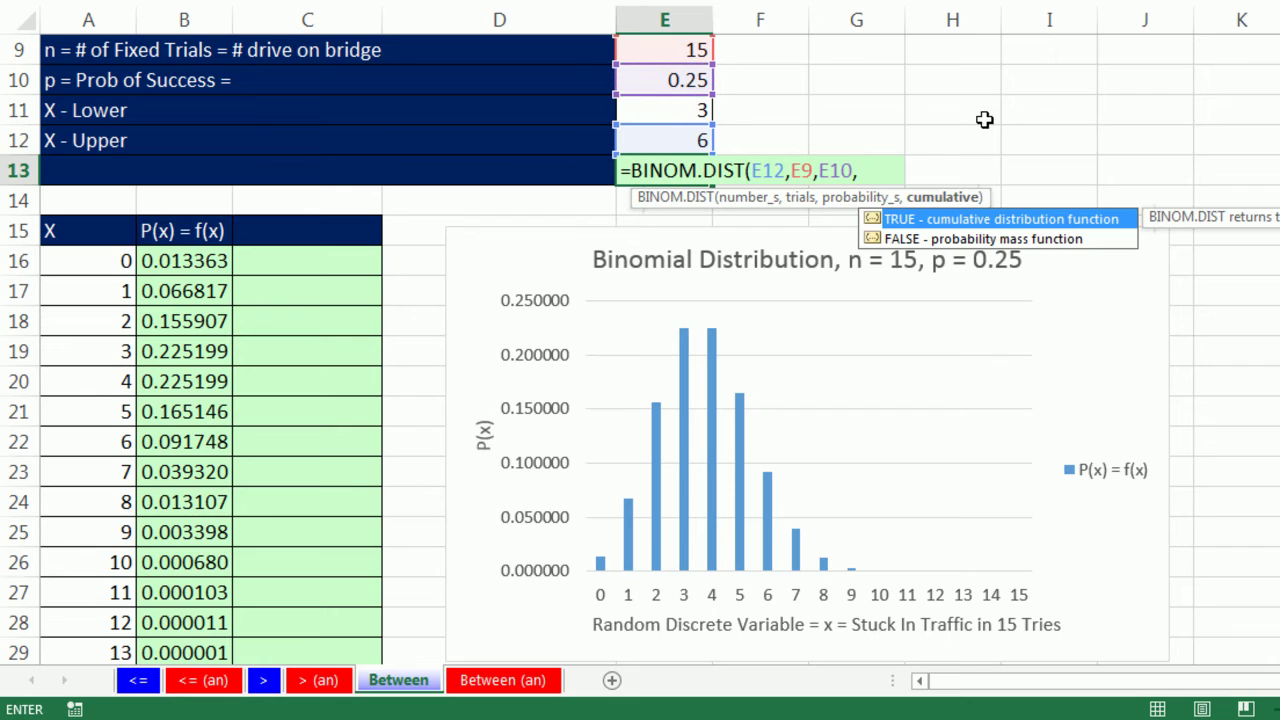
{"action": "type", "text": "1)"}
{"action": "key", "text": "ctrl+Return"}
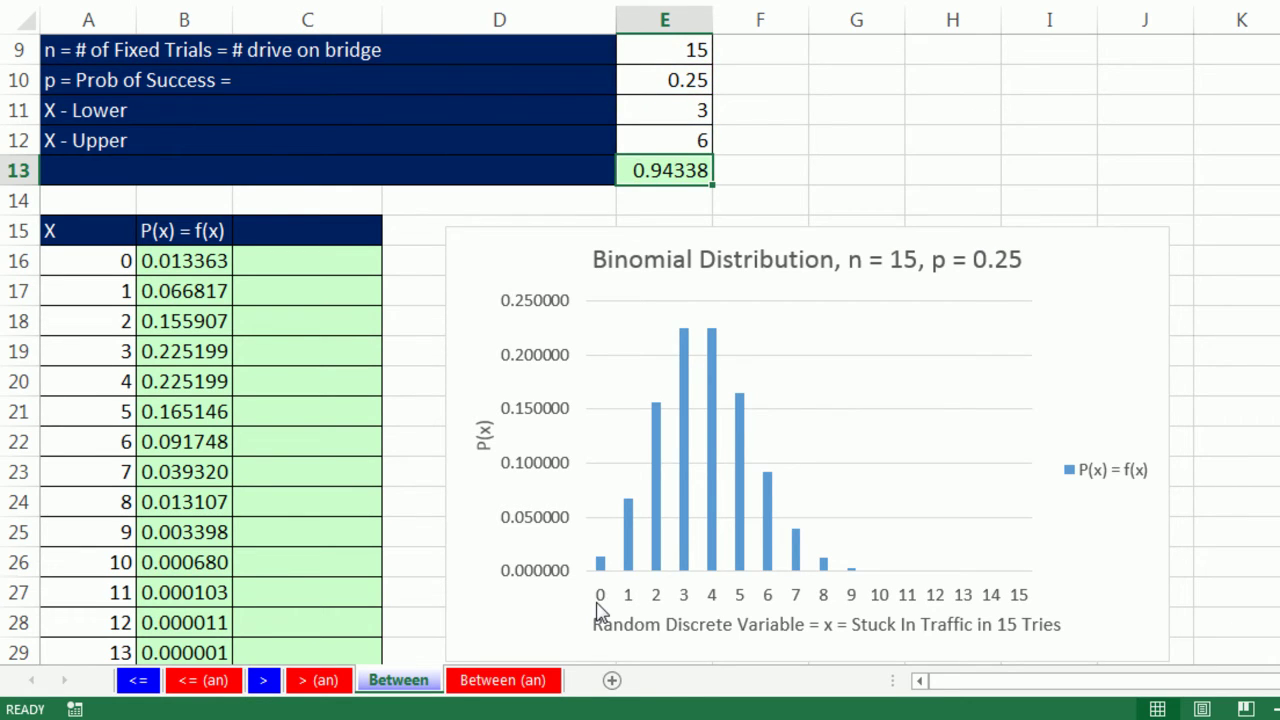
Subtract the cumulative probability below the lower X in E13 by appending -BINOM.DIST(E11-1,E9,E10,1) to the formula
{"action": "double_click", "coordinate": [679, 170]}
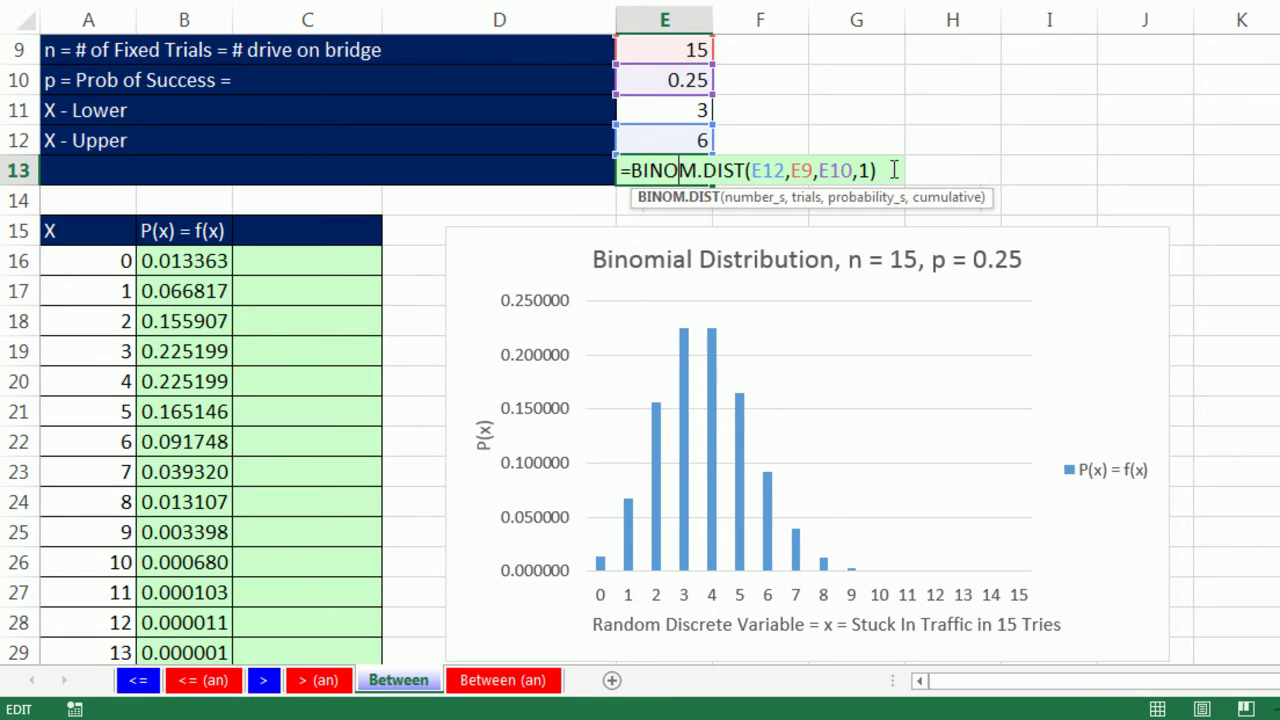
{"action": "left_click", "coordinate": [894, 170]}
{"action": "type", "text": "-bino"}
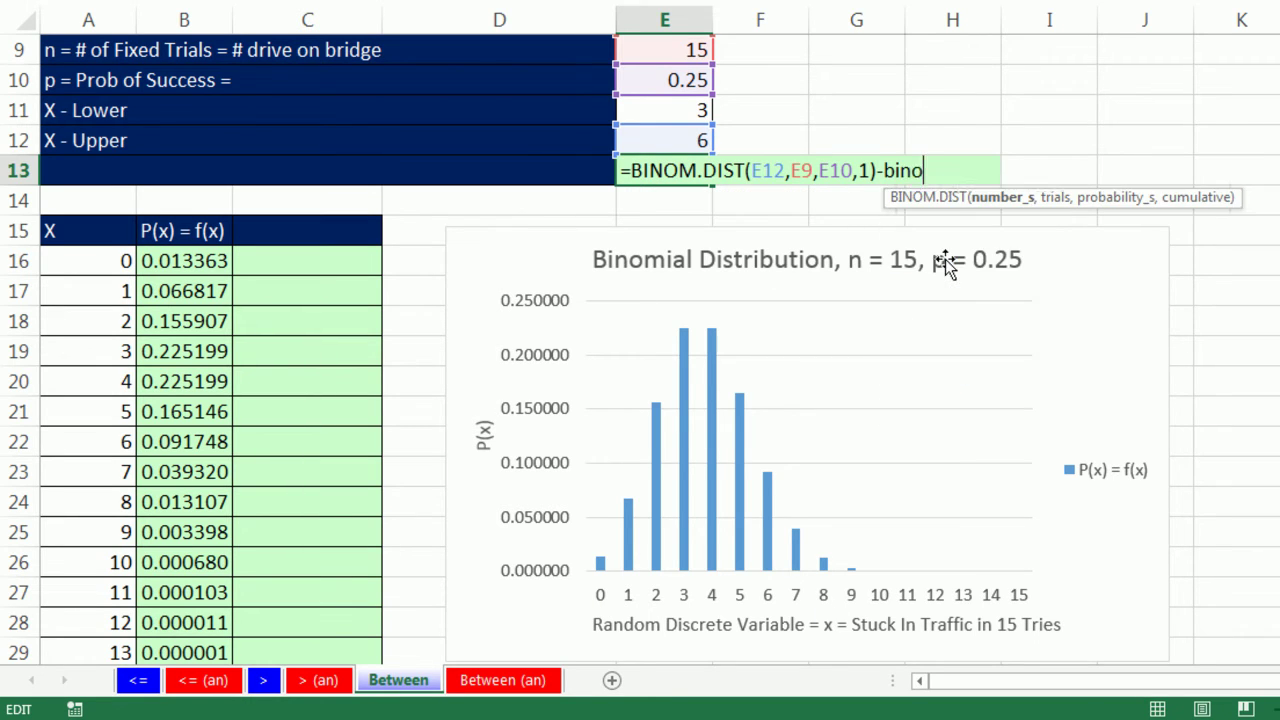
{"action": "key", "text": "Tab"}
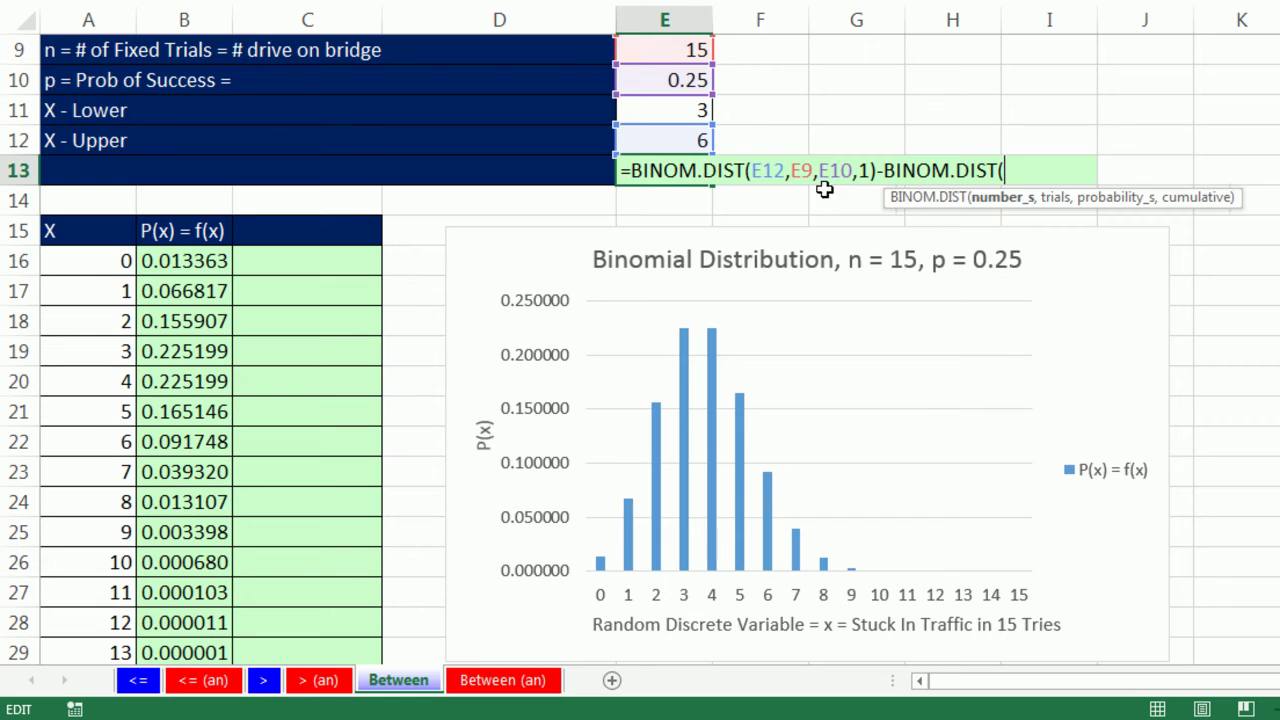
{"action": "left_click", "coordinate": [681, 112]}
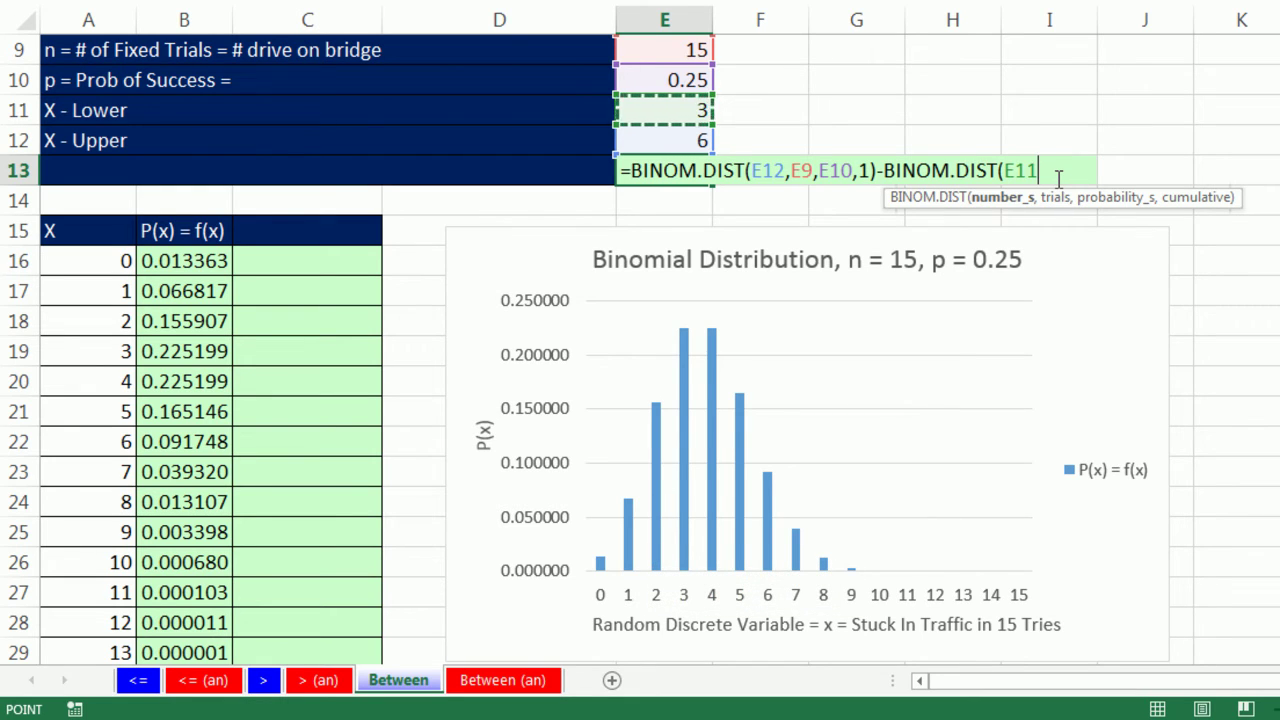
{"action": "type", "text": "-1,"}
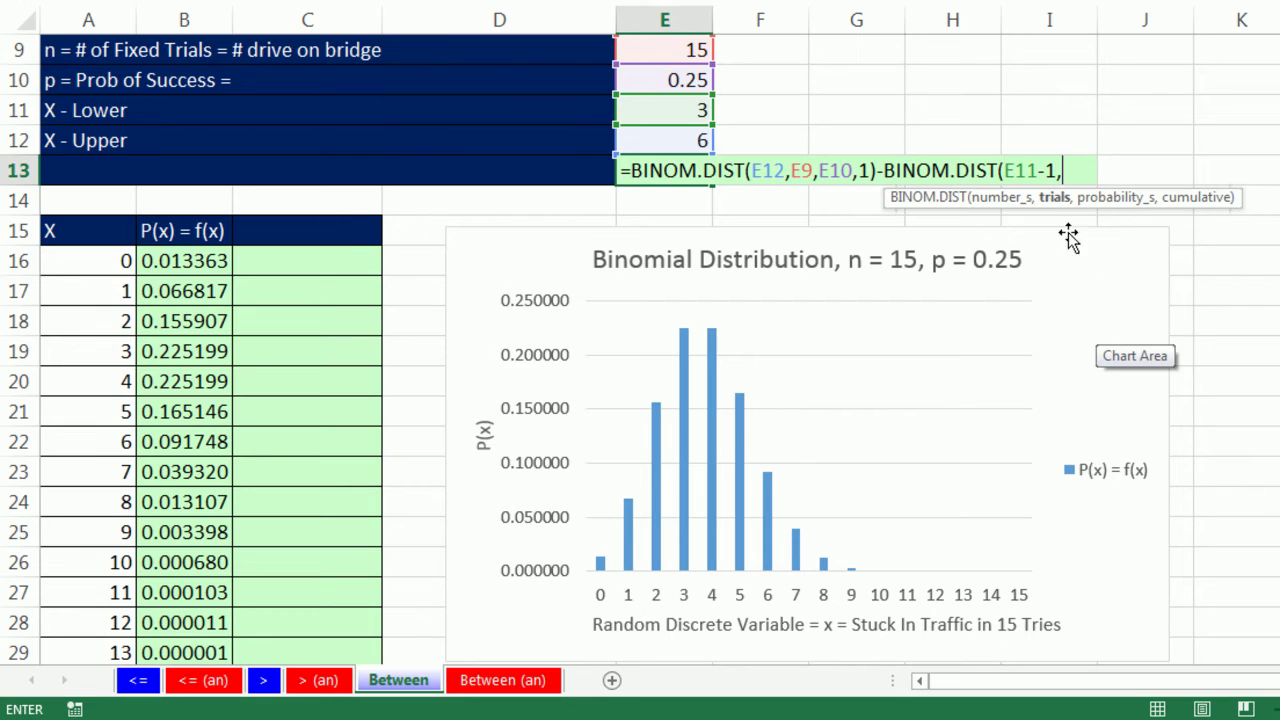
{"action": "left_click", "coordinate": [663, 49]}
{"action": "type", "text": ","}
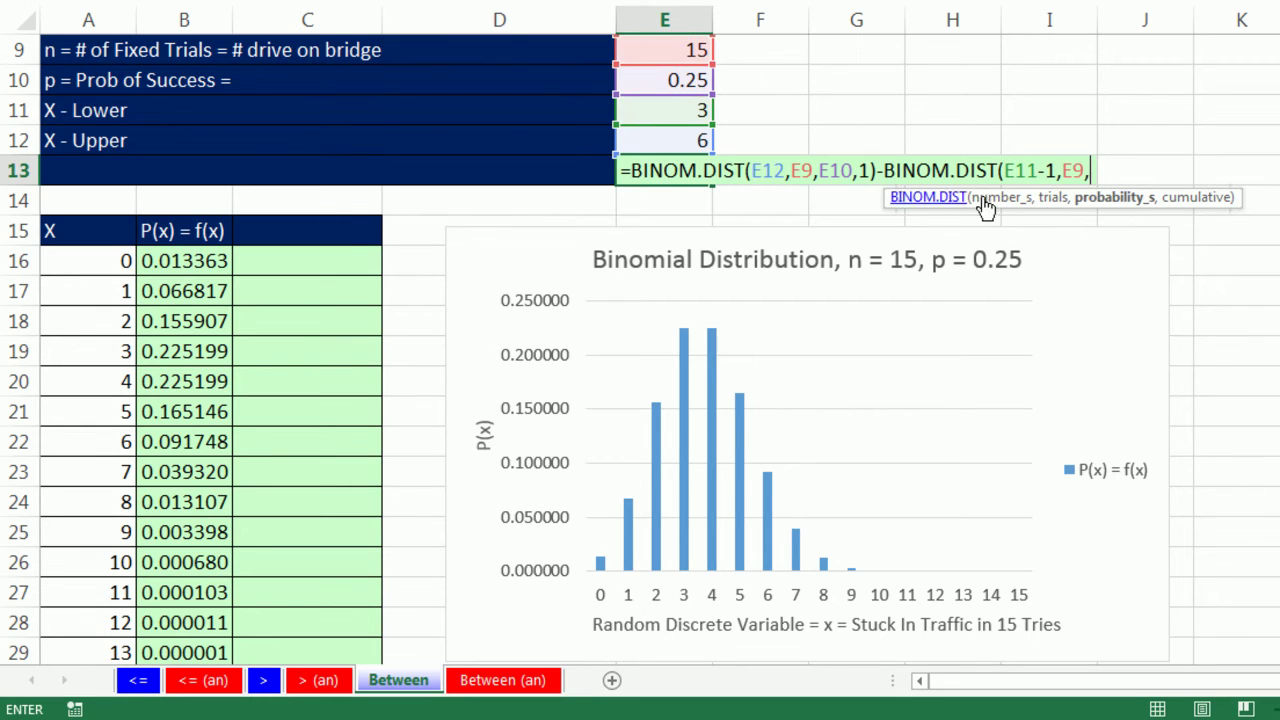
{"action": "left_click", "coordinate": [663, 75]}
{"action": "type", "text": ","}
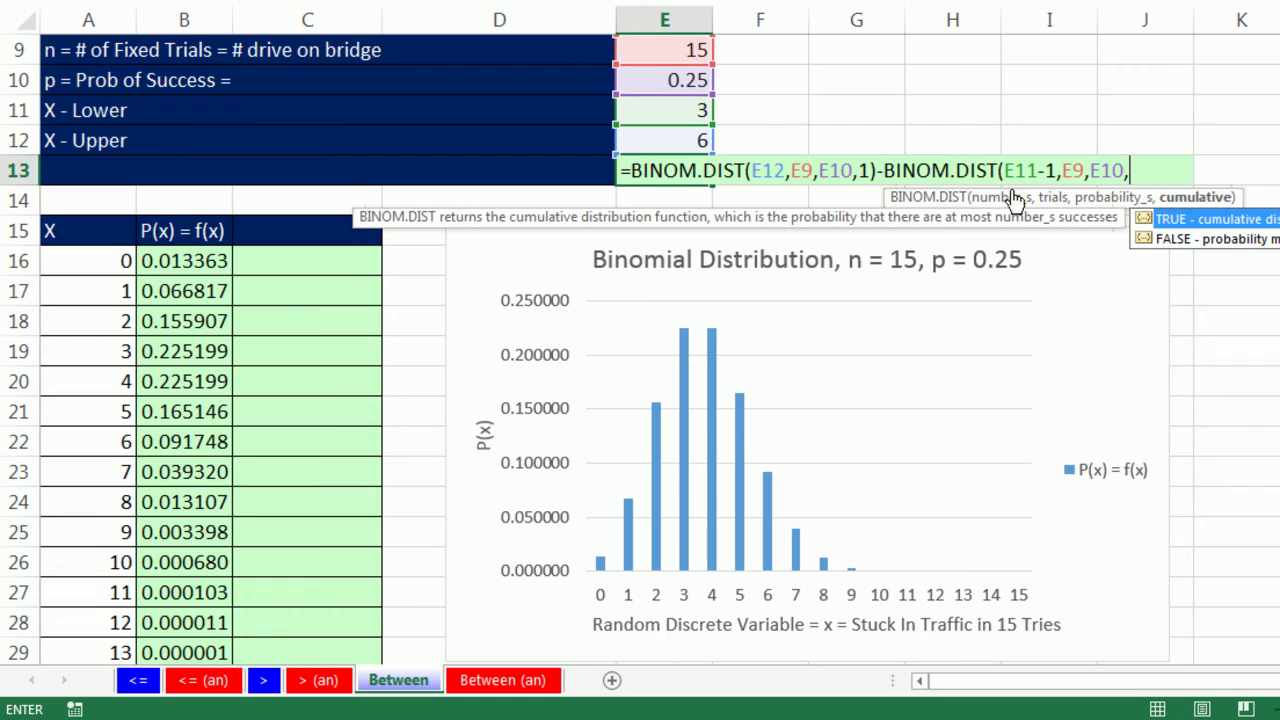
{"action": "type", "text": "1)"}
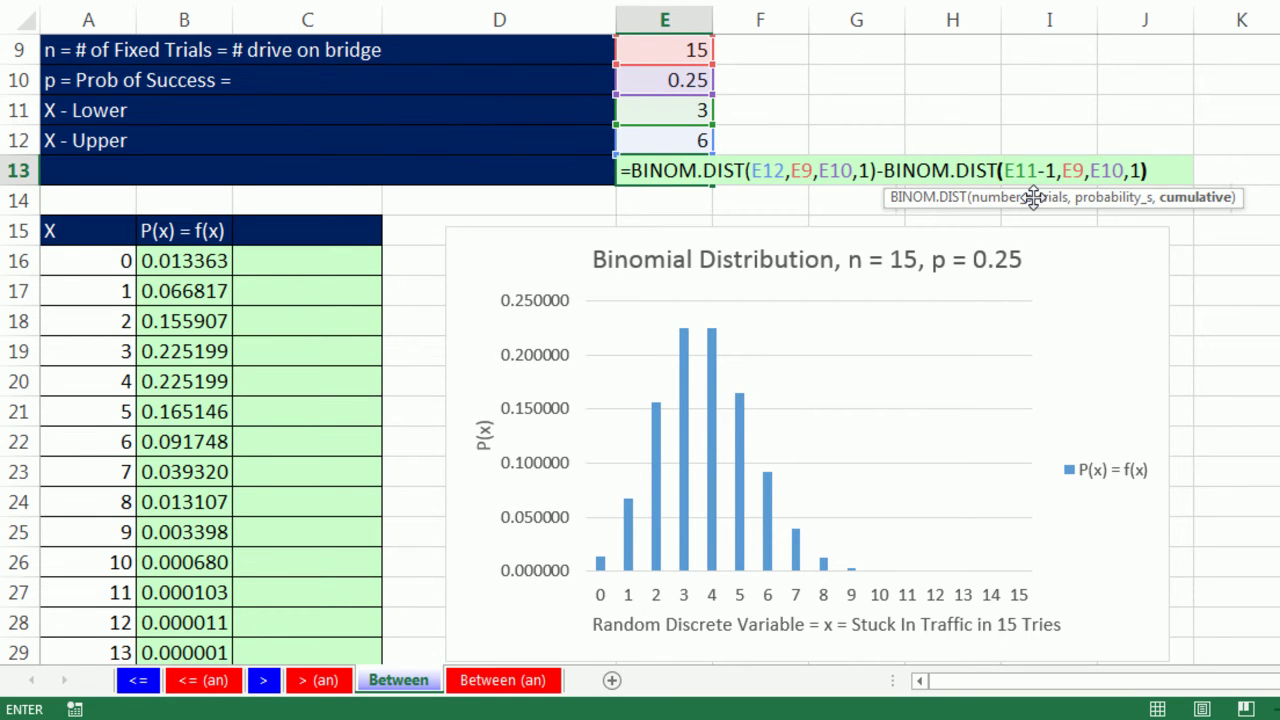
{"action": "key", "text": "ctrl+Return"}
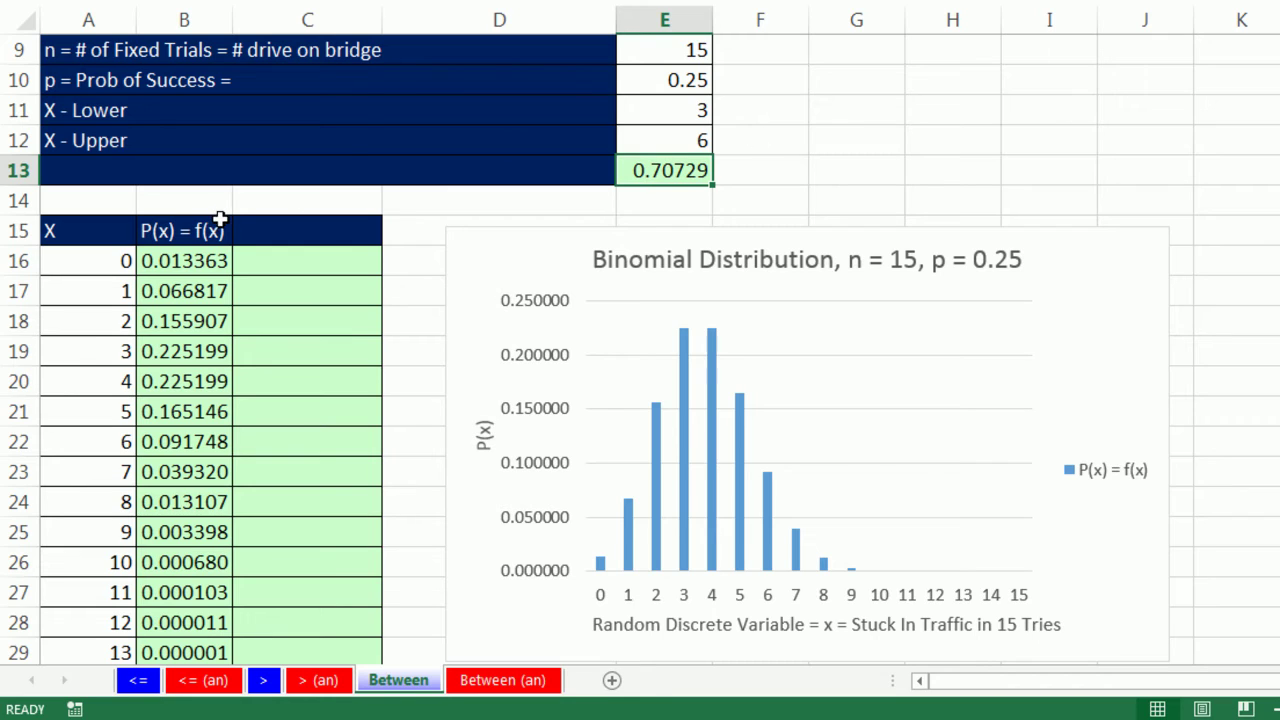
Build a dynamic column header in C15 with the formula ="P("&E11&"<=X<="&E12&")"
{"action": "left_click", "coordinate": [290, 231]}
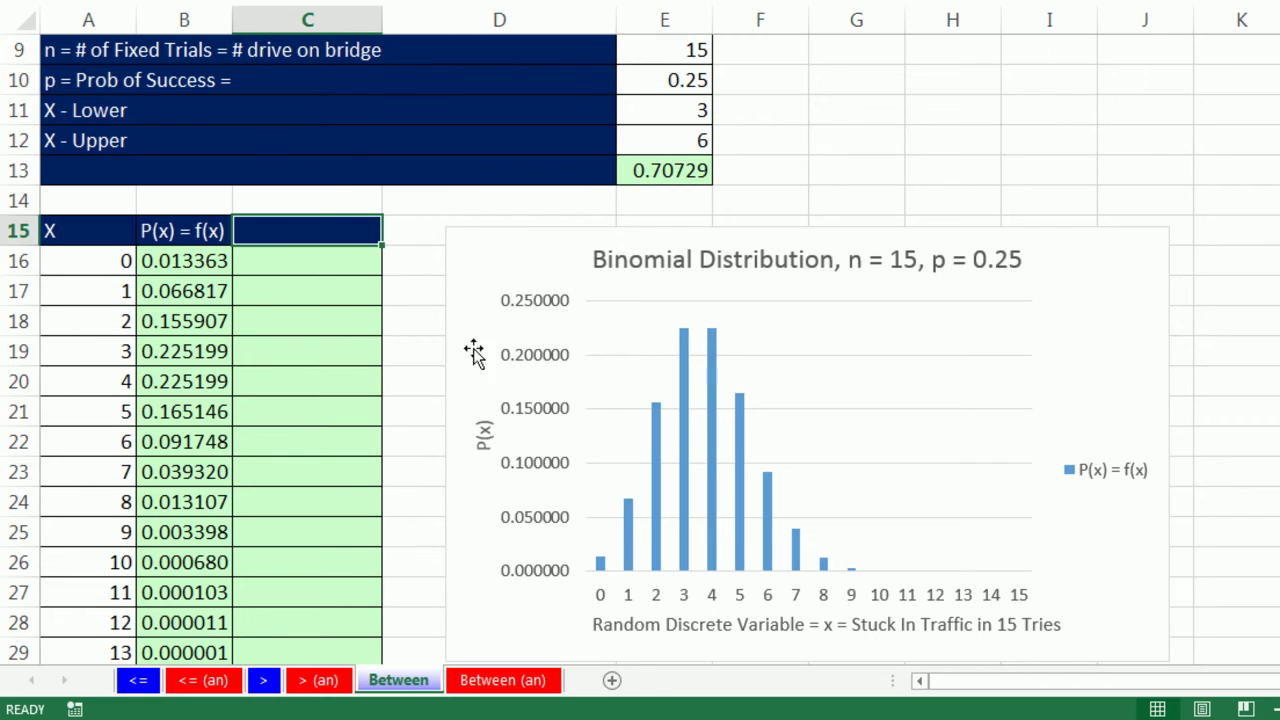
{"action": "type", "text": "=\"P("}
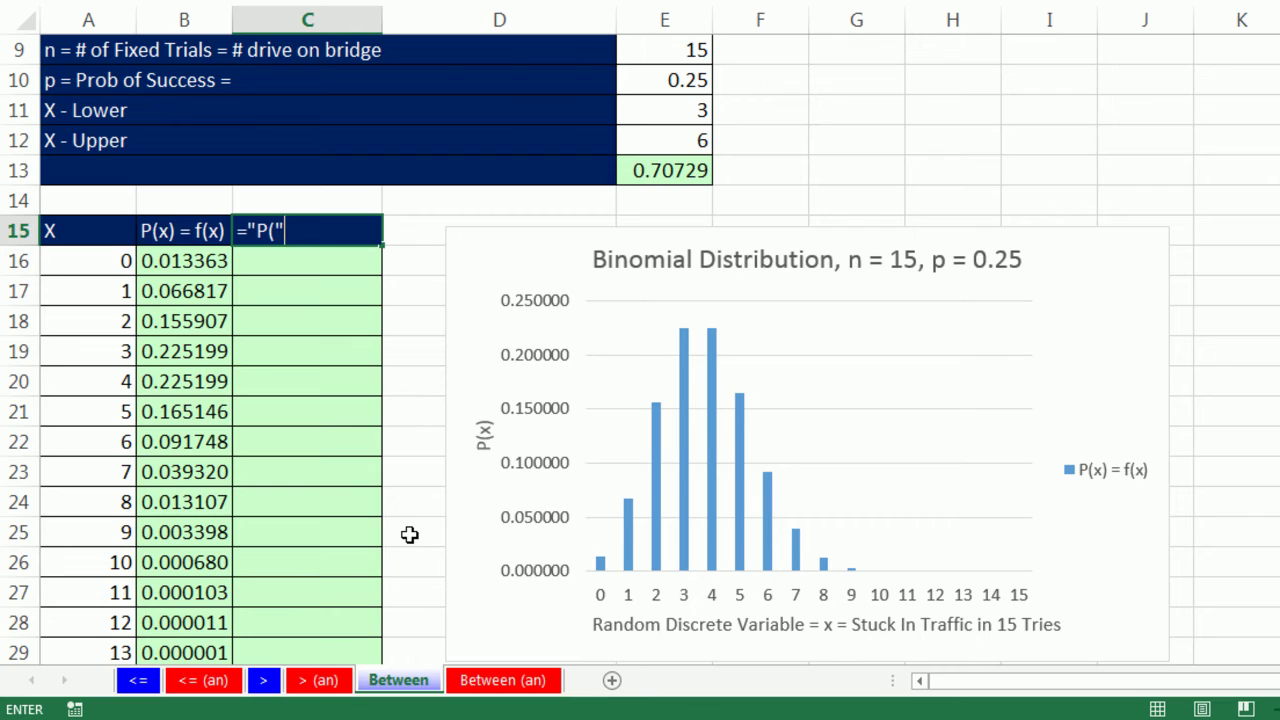
{"action": "type", "text": "\"&"}
{"action": "left_click", "coordinate": [674, 112]}
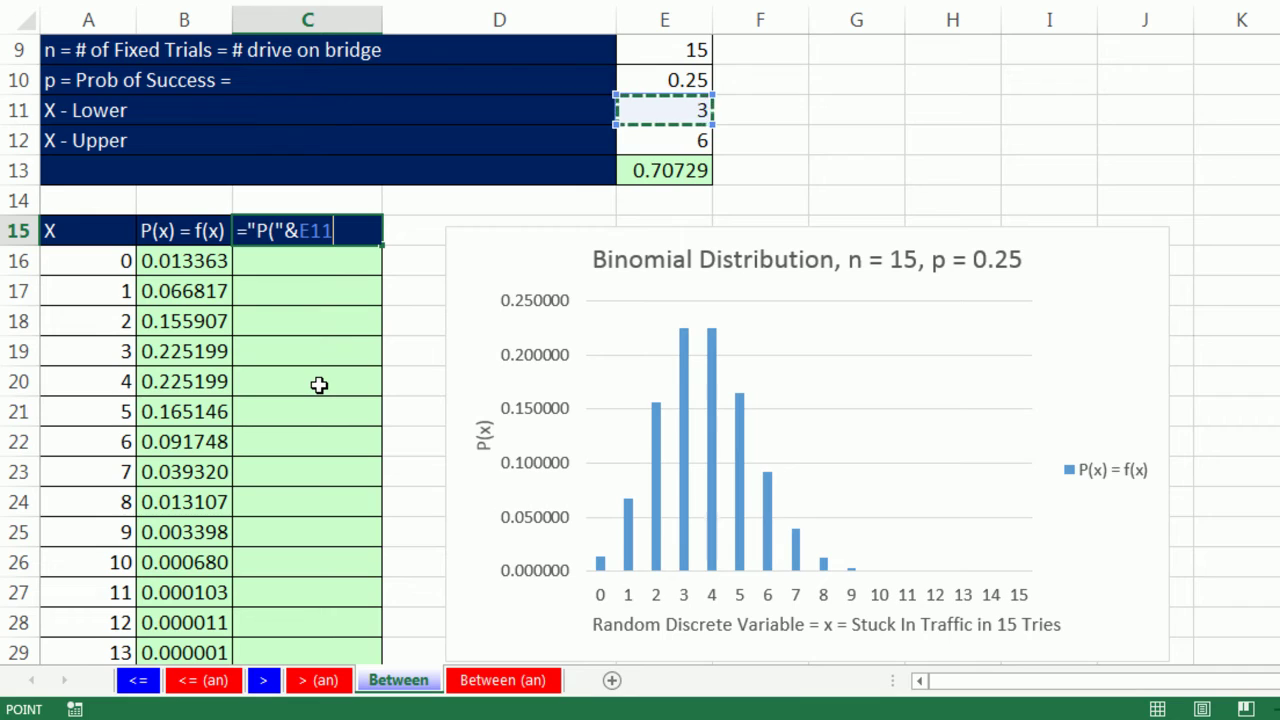
{"action": "type", "text": "&\"<"}
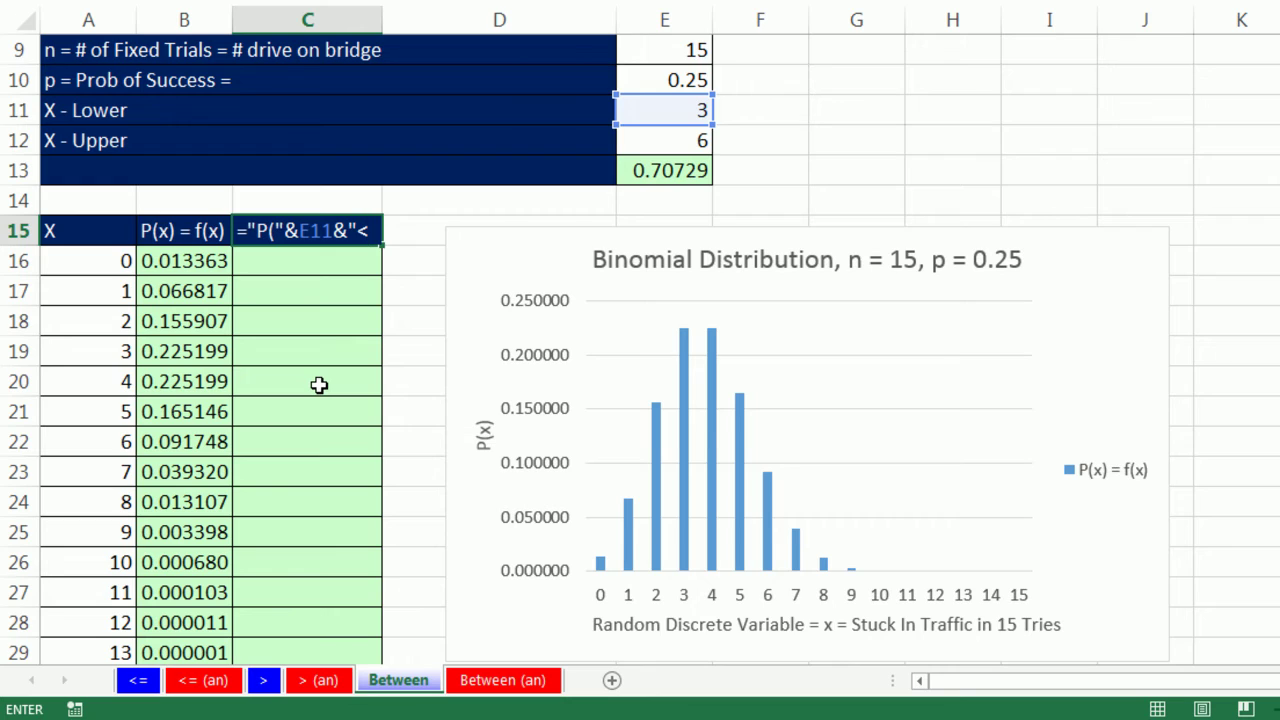
{"action": "type", "text": "=X<=\""}
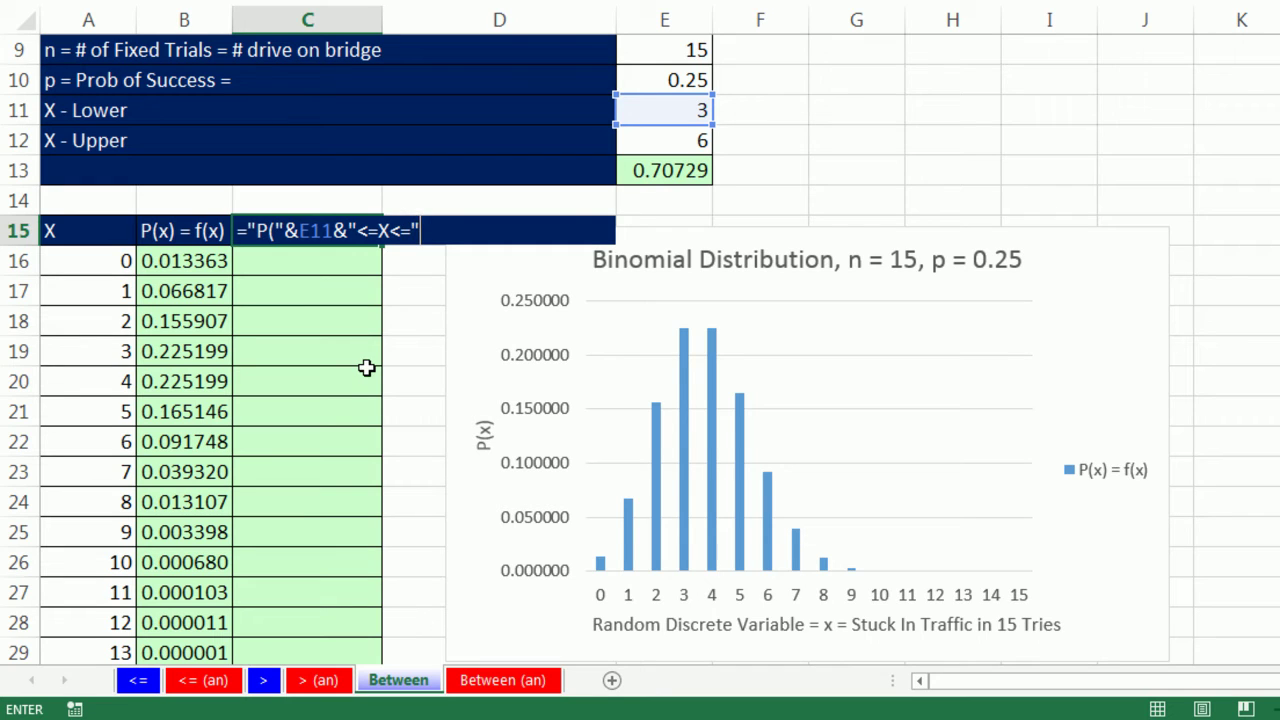
{"action": "type", "text": "&"}
{"action": "left_click", "coordinate": [655, 140]}
{"action": "key", "text": "ctrl+Return"}
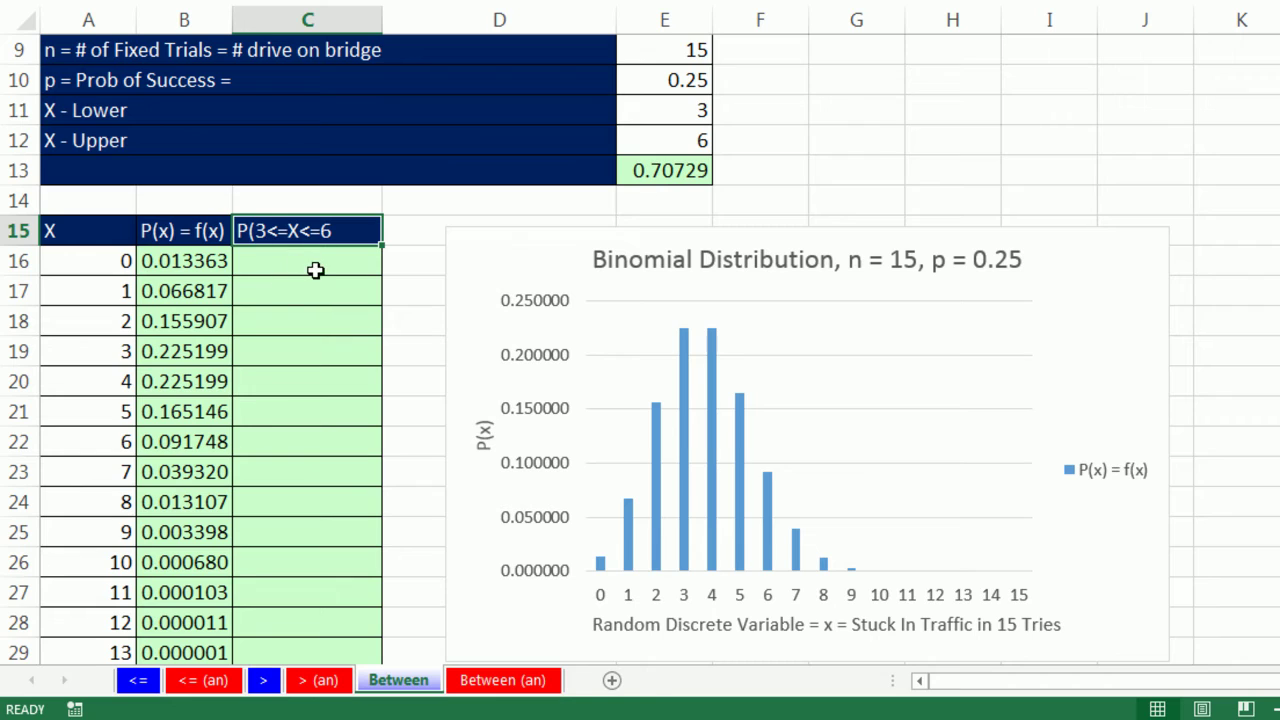
{"action": "key", "text": "F2"}
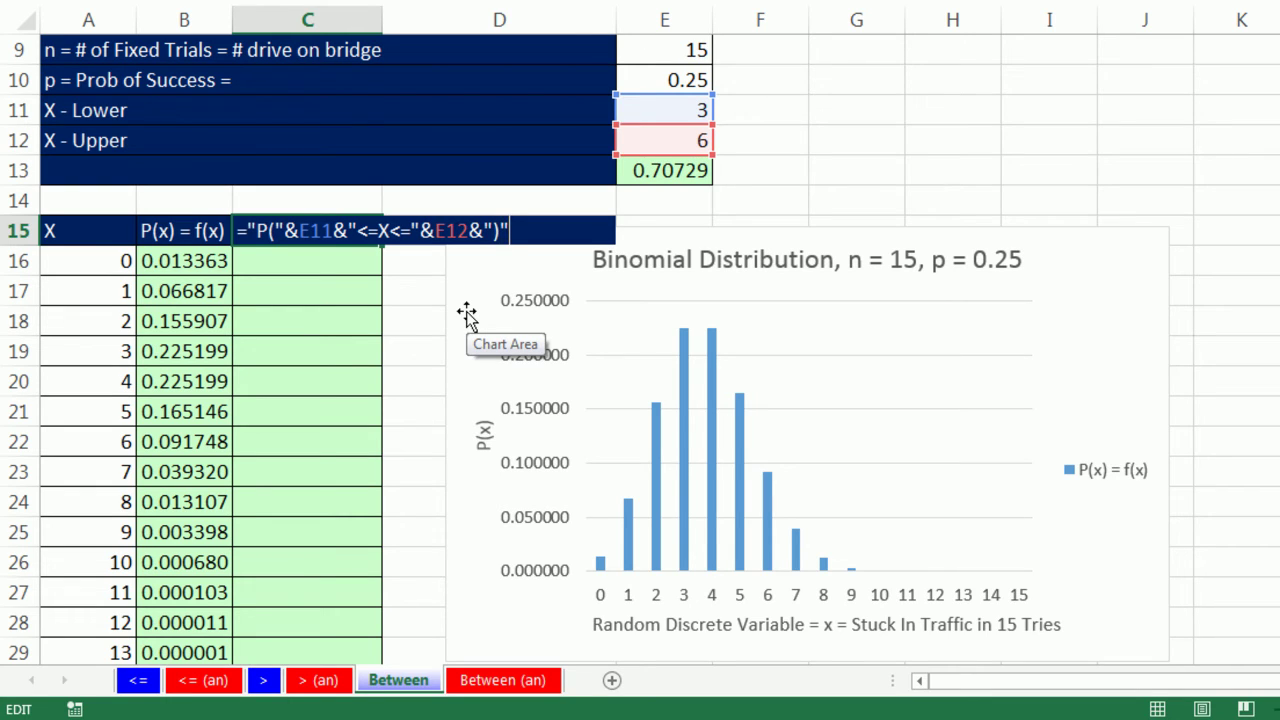
{"action": "key", "text": "ctrl+Return"}
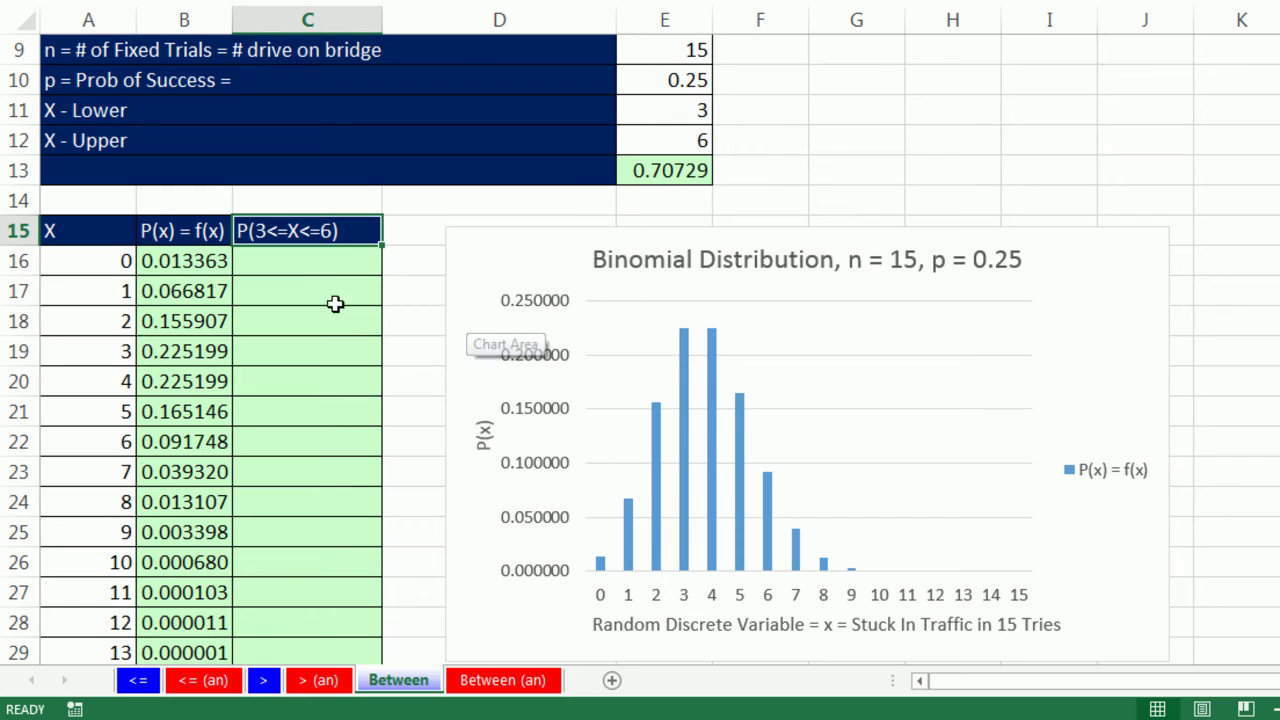
Start an IF formula in C16 with an AND test whose first condition is A16>=$E$11
{"action": "left_click", "coordinate": [332, 263]}
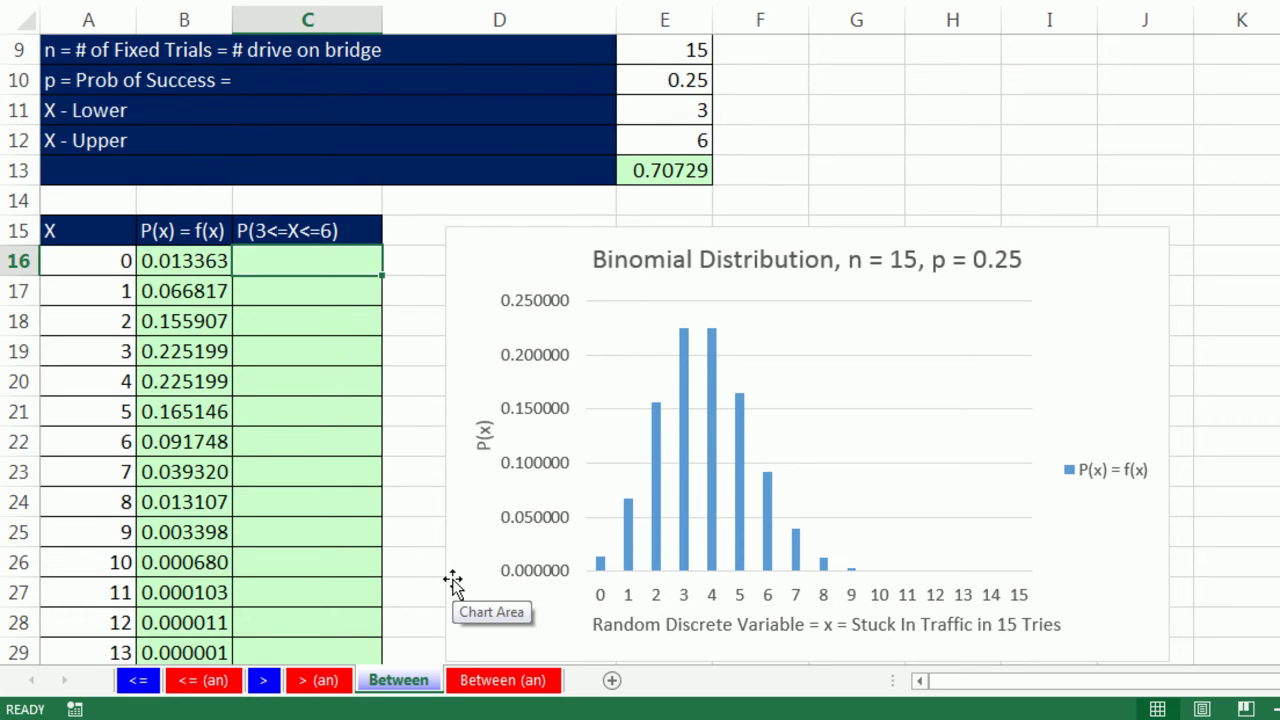
{"action": "type", "text": "=i"}
{"action": "key", "text": "Tab"}
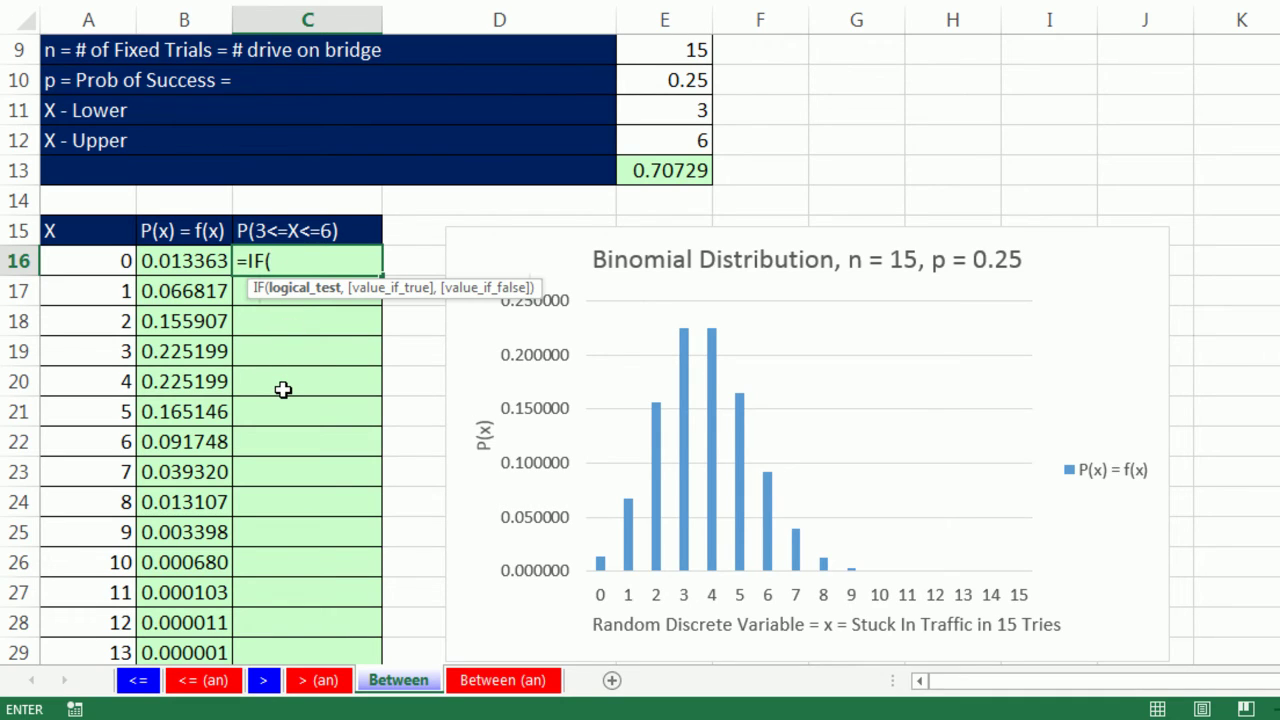
{"action": "type", "text": "and"}
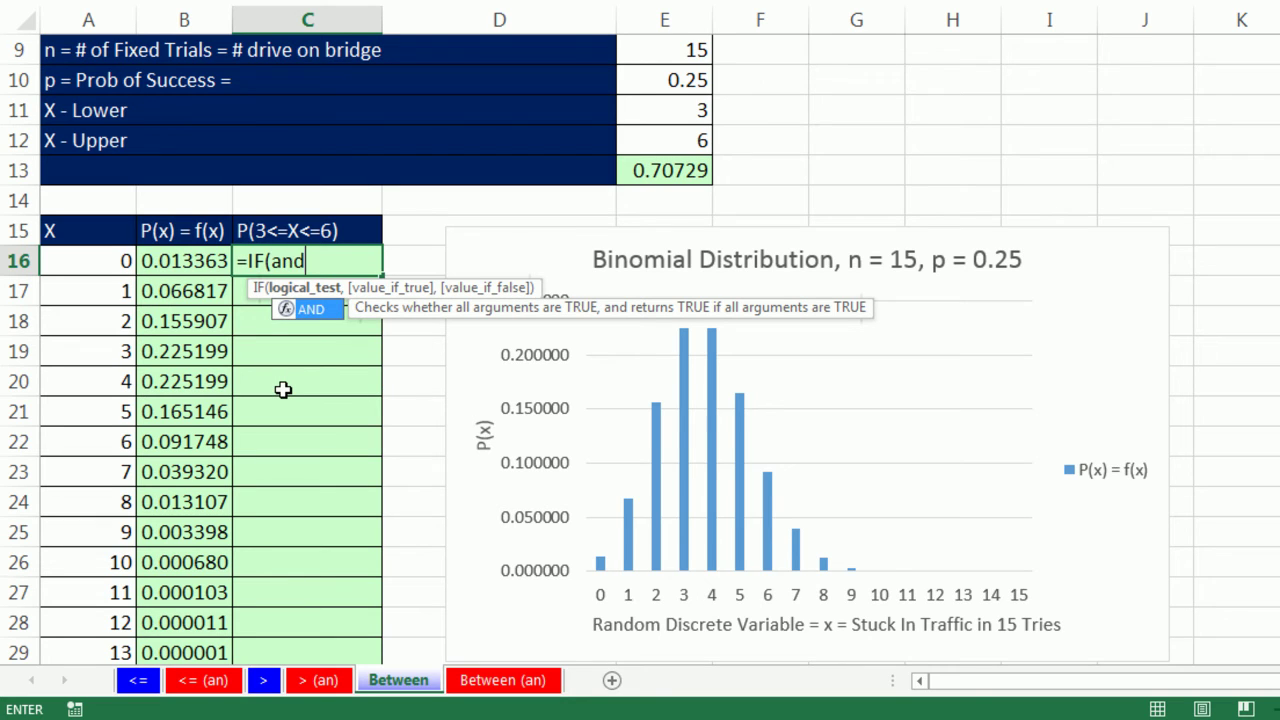
{"action": "key", "text": "Tab"}
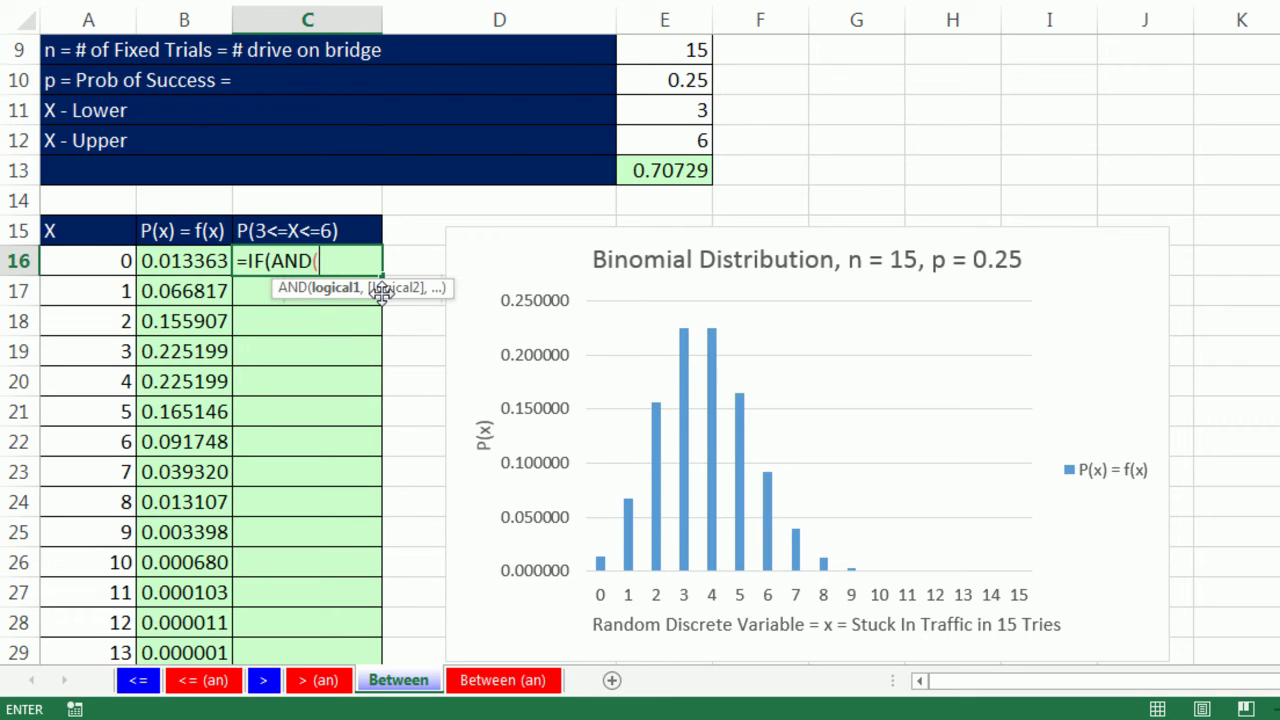
{"action": "left_click", "coordinate": [90, 263]}
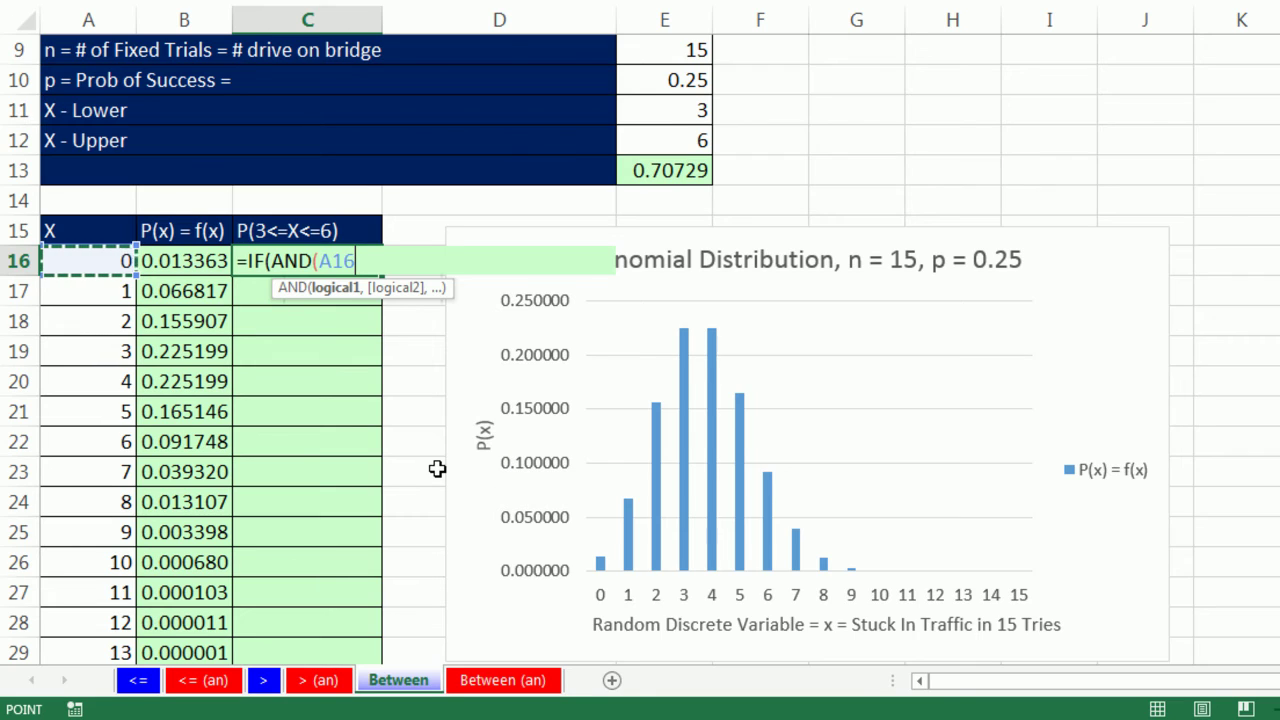
{"action": "type", "text": ">="}
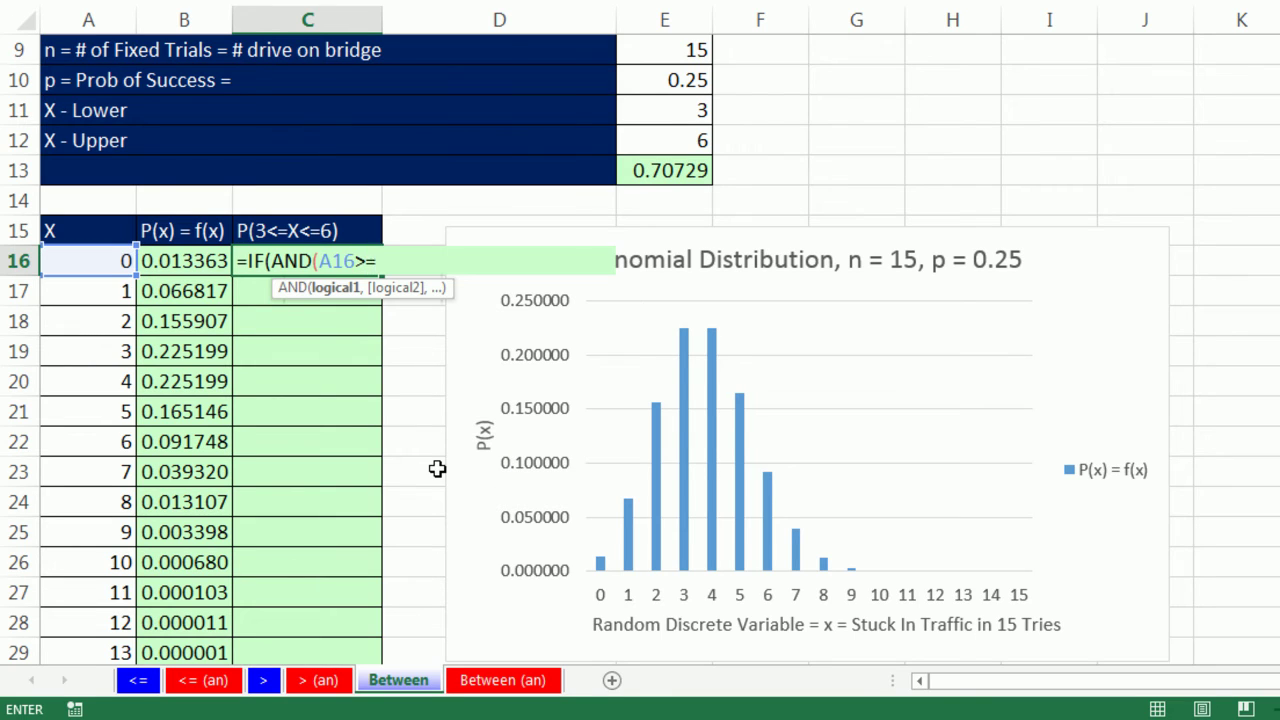
{"action": "left_click", "coordinate": [658, 116]}
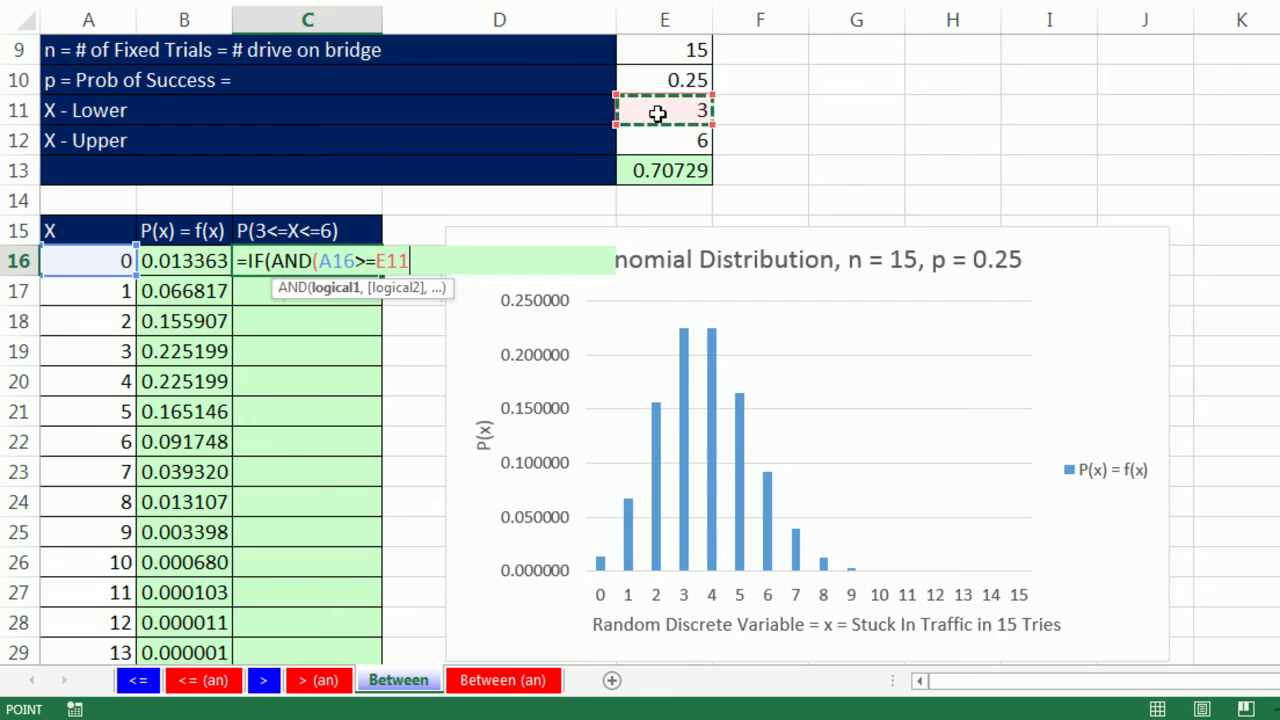
{"action": "key", "text": "F4"}
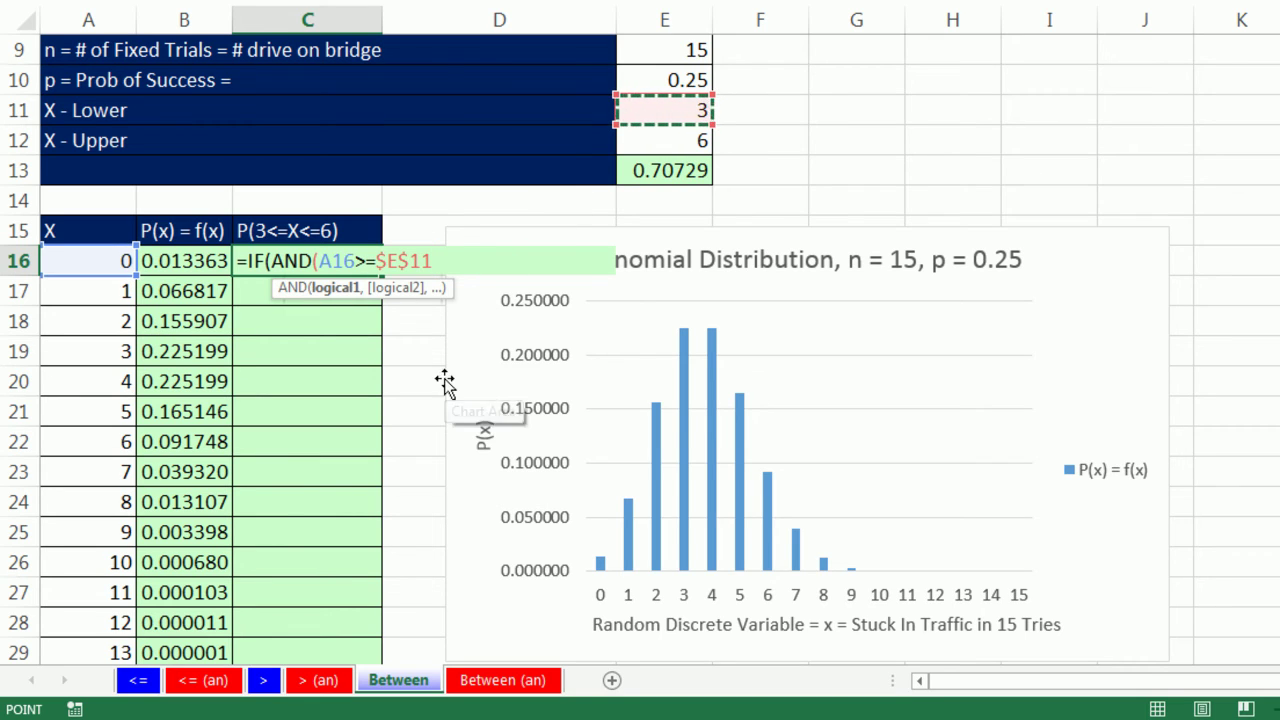
{"action": "left_click", "coordinate": [338, 289]}
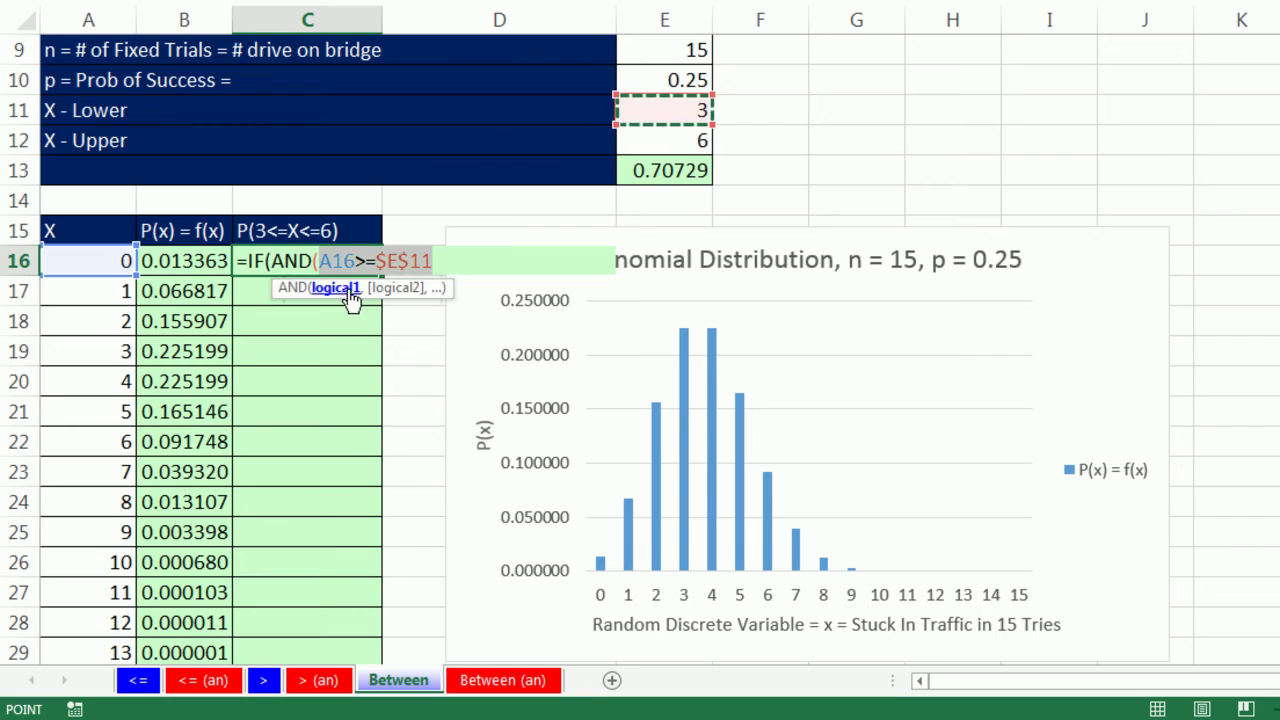
{"action": "left_click", "coordinate": [441, 261]}
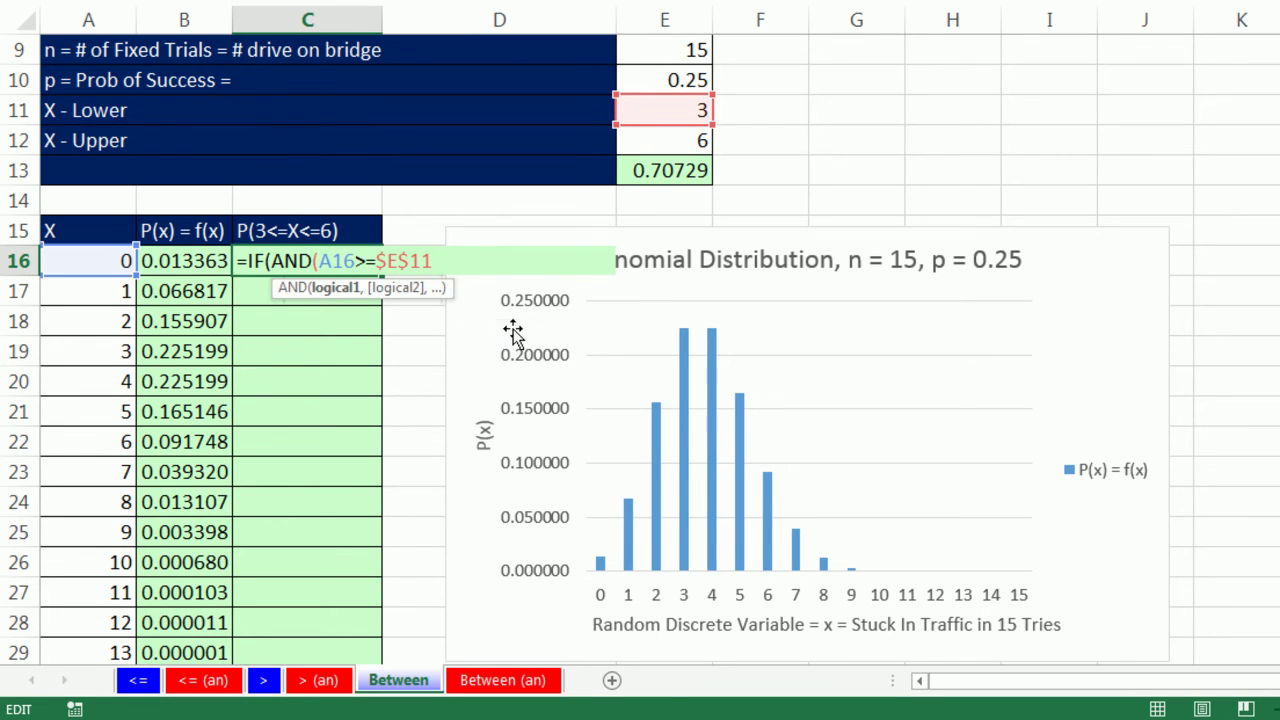
Add the second condition A16<=$E$12 to the AND test in C16 and close the AND function
{"action": "type", "text": ","}
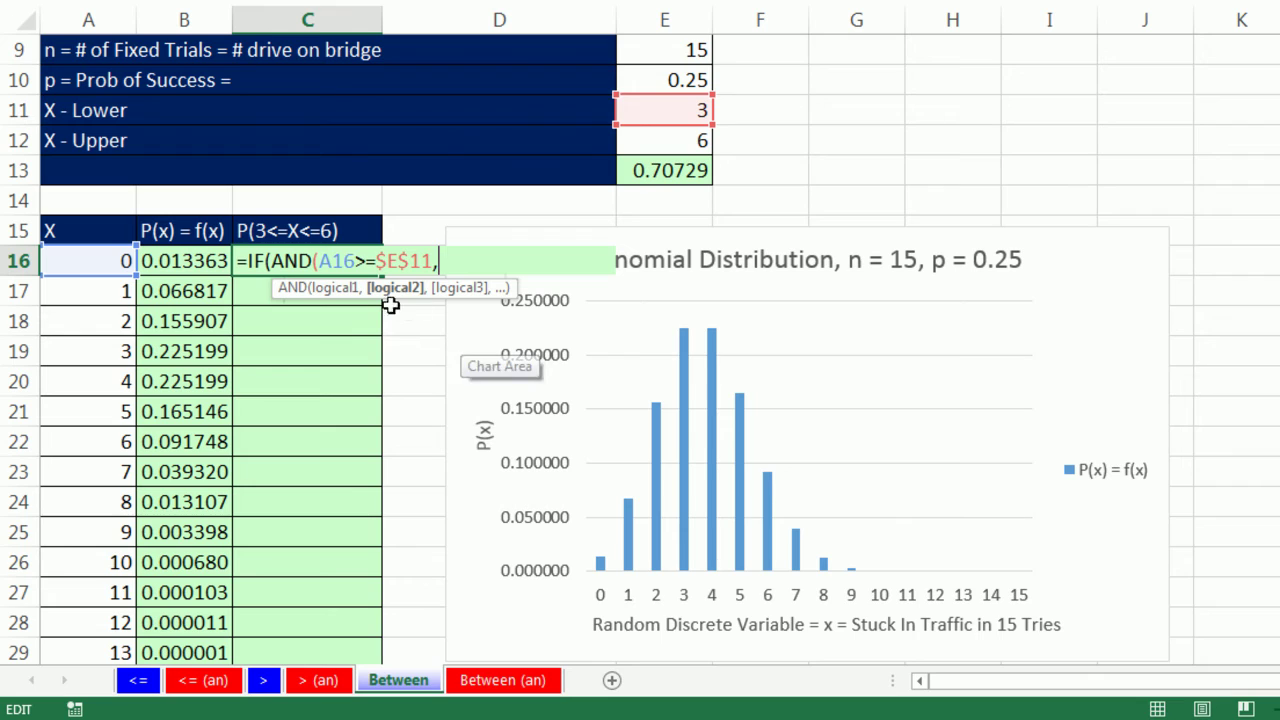
{"action": "left_click", "coordinate": [92, 261]}
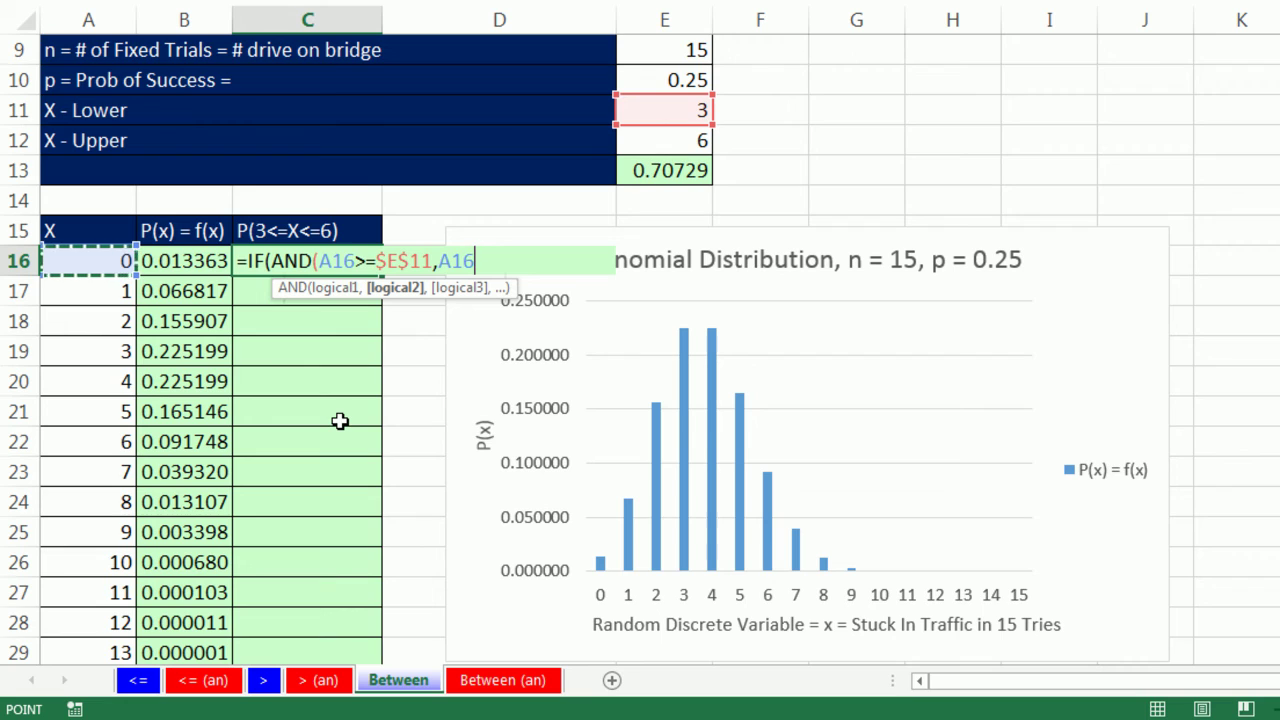
{"action": "type", "text": "<="}
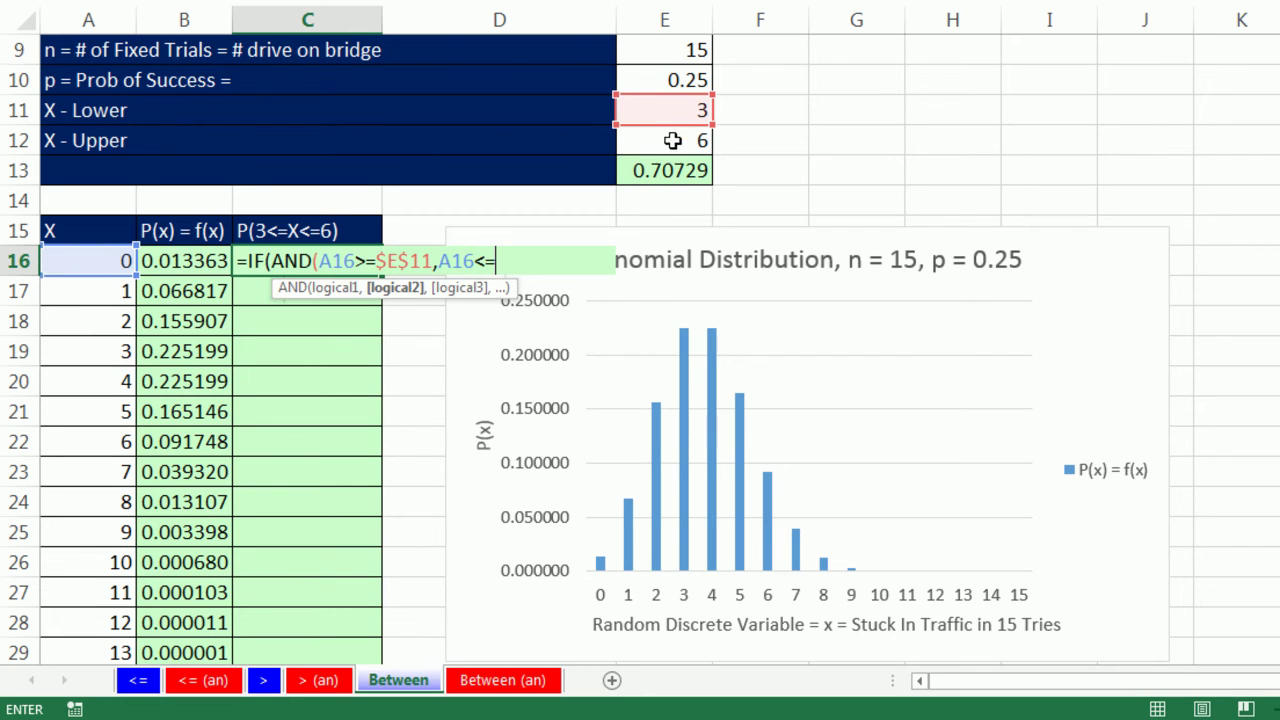
{"action": "left_click", "coordinate": [671, 145]}
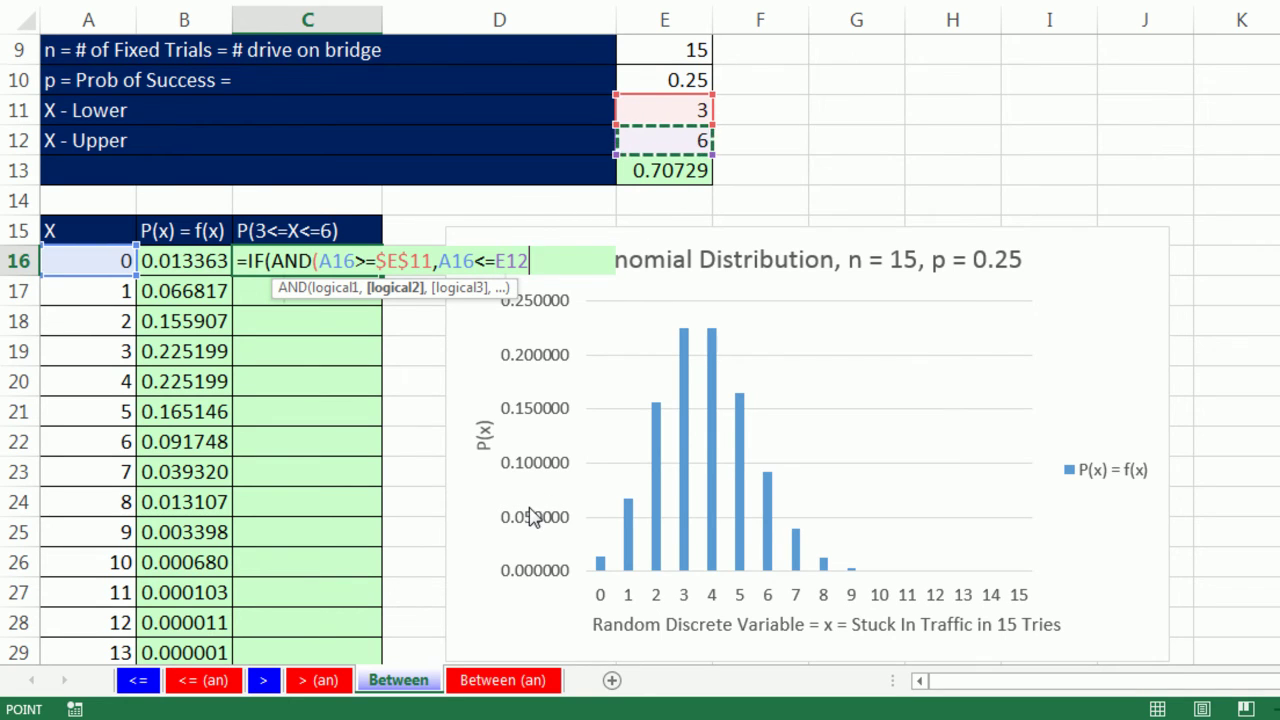
{"action": "key", "text": "F4"}
{"action": "type", "text": ")"}
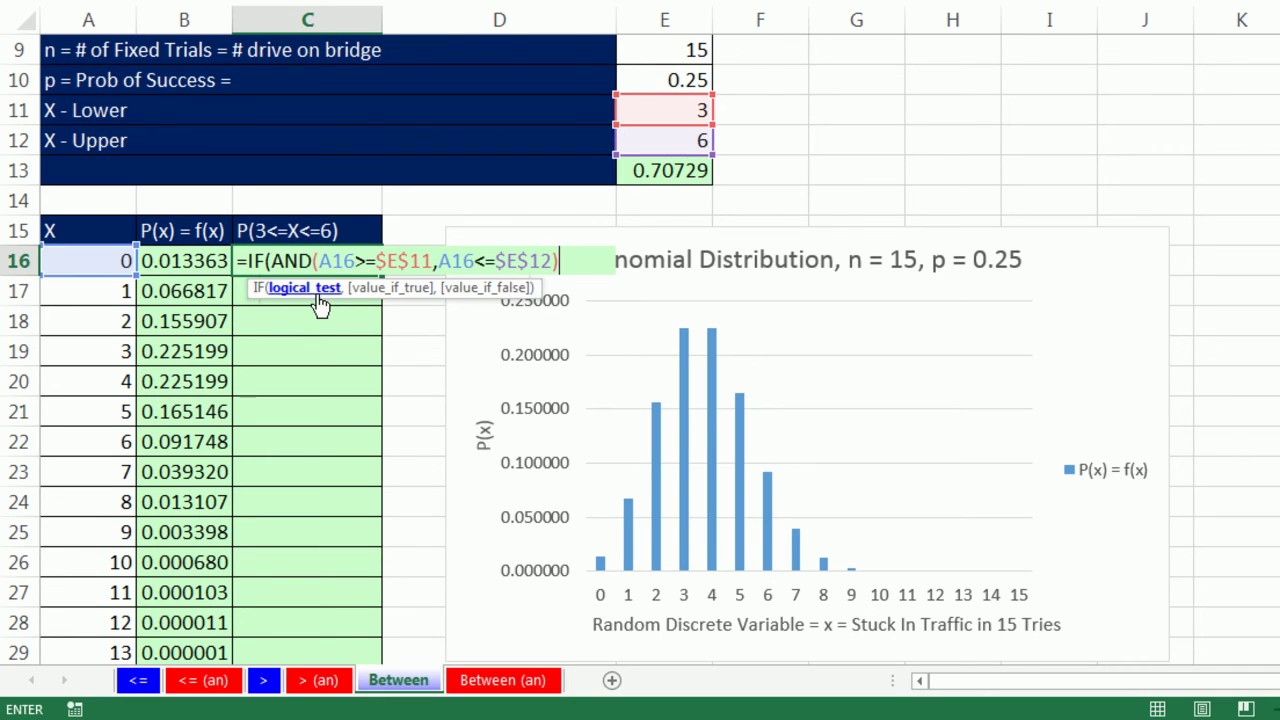
{"action": "left_click", "coordinate": [316, 292]}
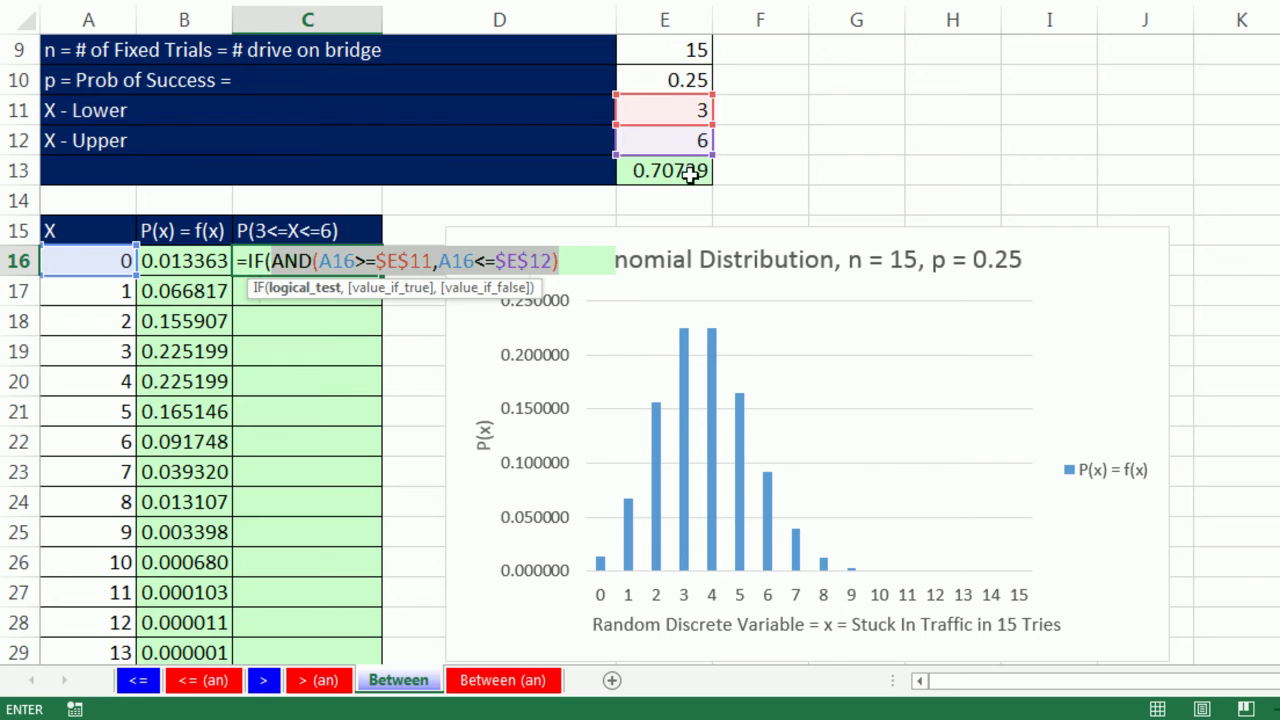
{"action": "left_click", "coordinate": [572, 268]}
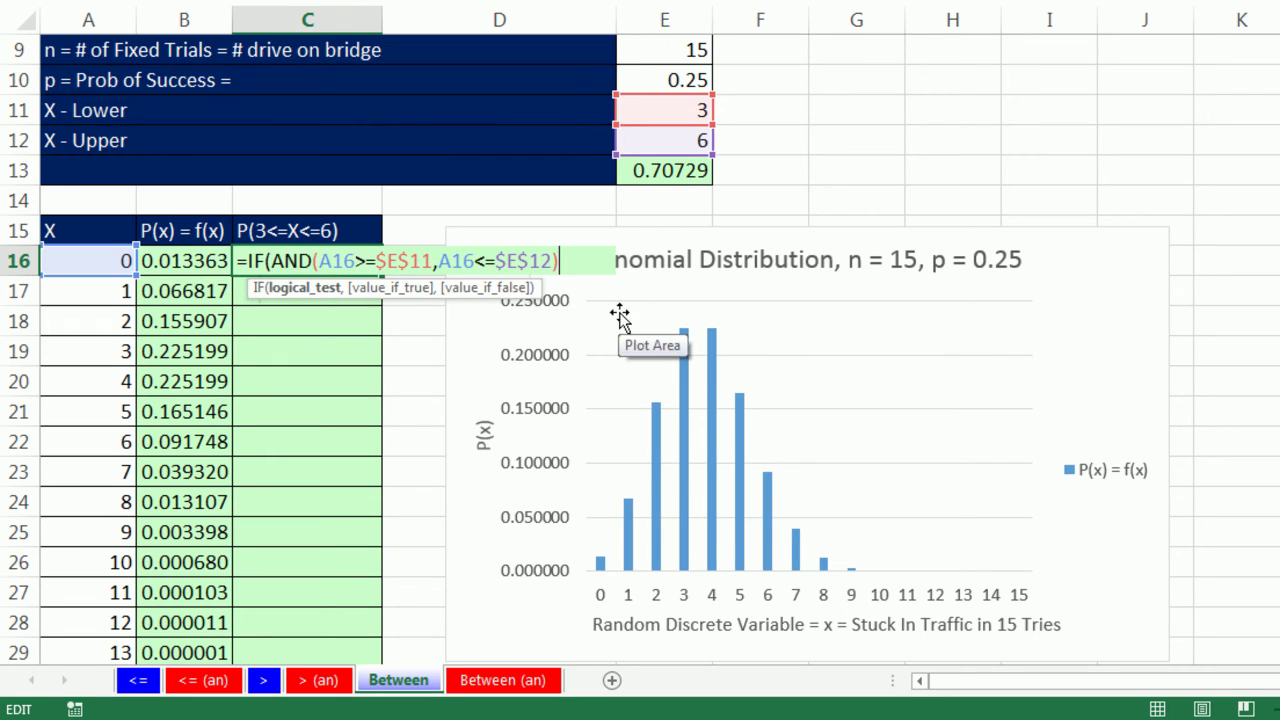
Finish the C16 formula so it returns B16 when the test is true and an empty string "" otherwise
{"action": "type", "text": ","}
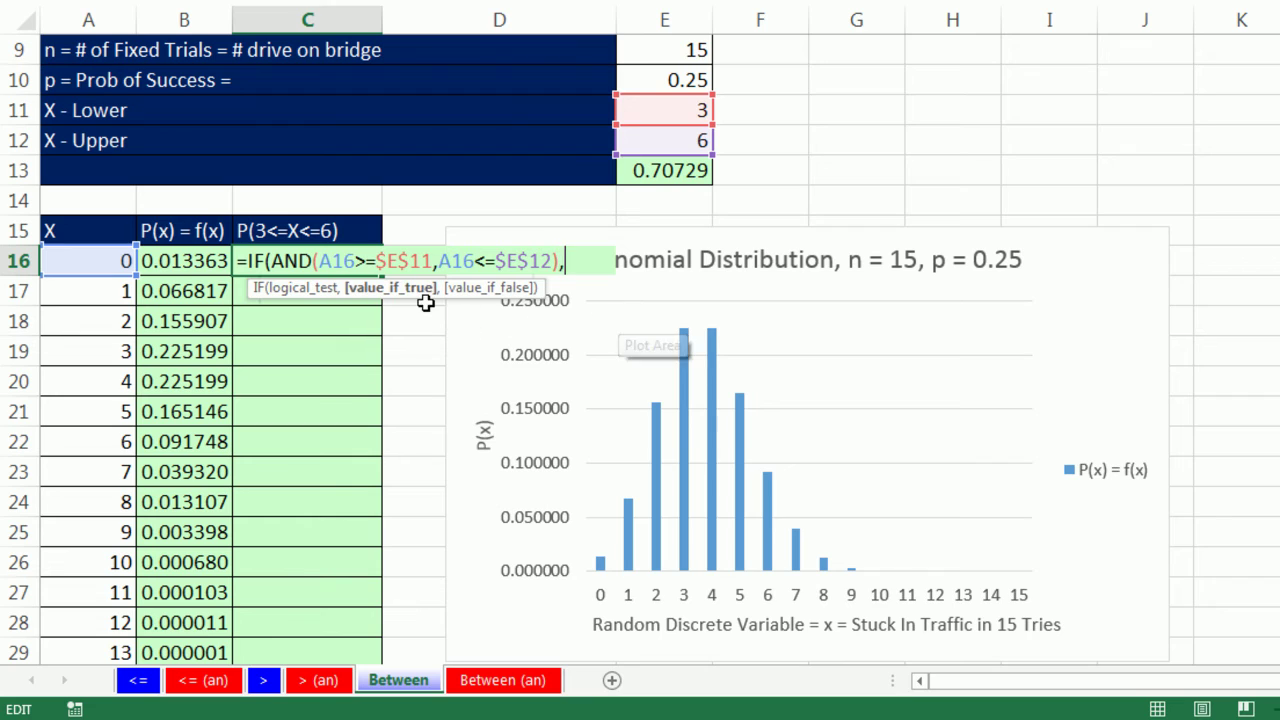
{"action": "left_click", "coordinate": [176, 261]}
{"action": "type", "text": ","}
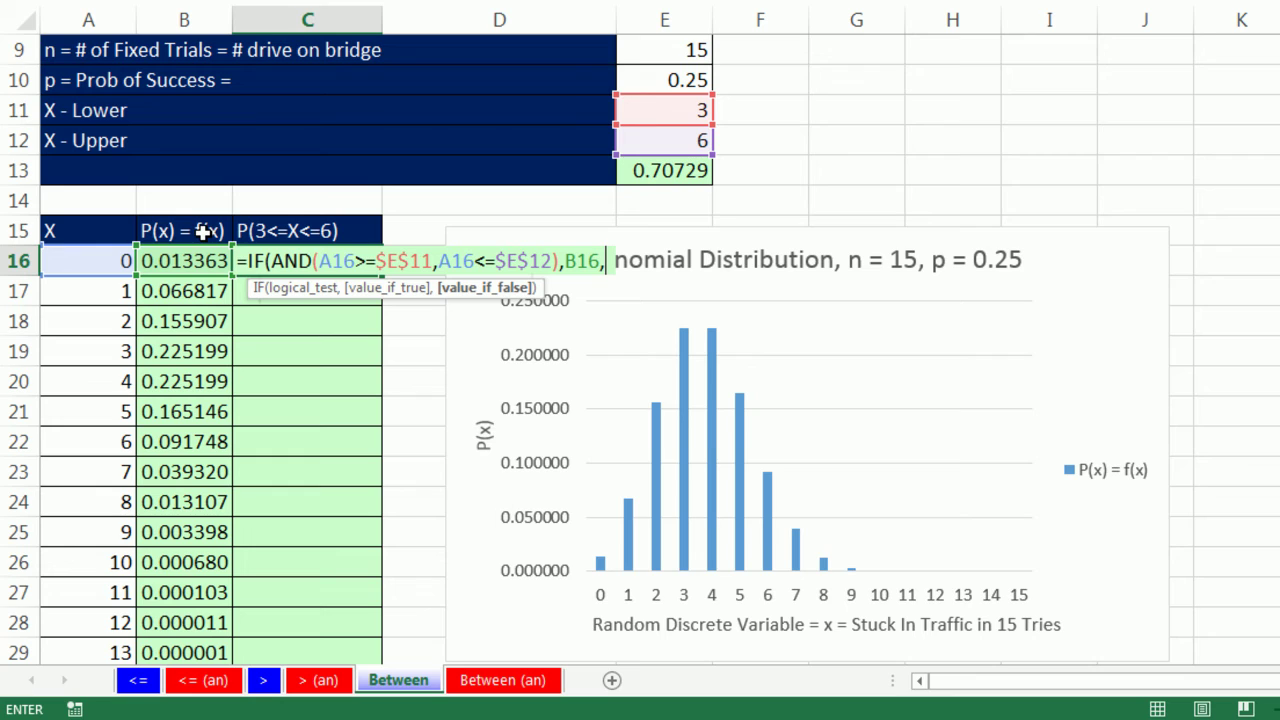
{"action": "type", "text": "\"\""}
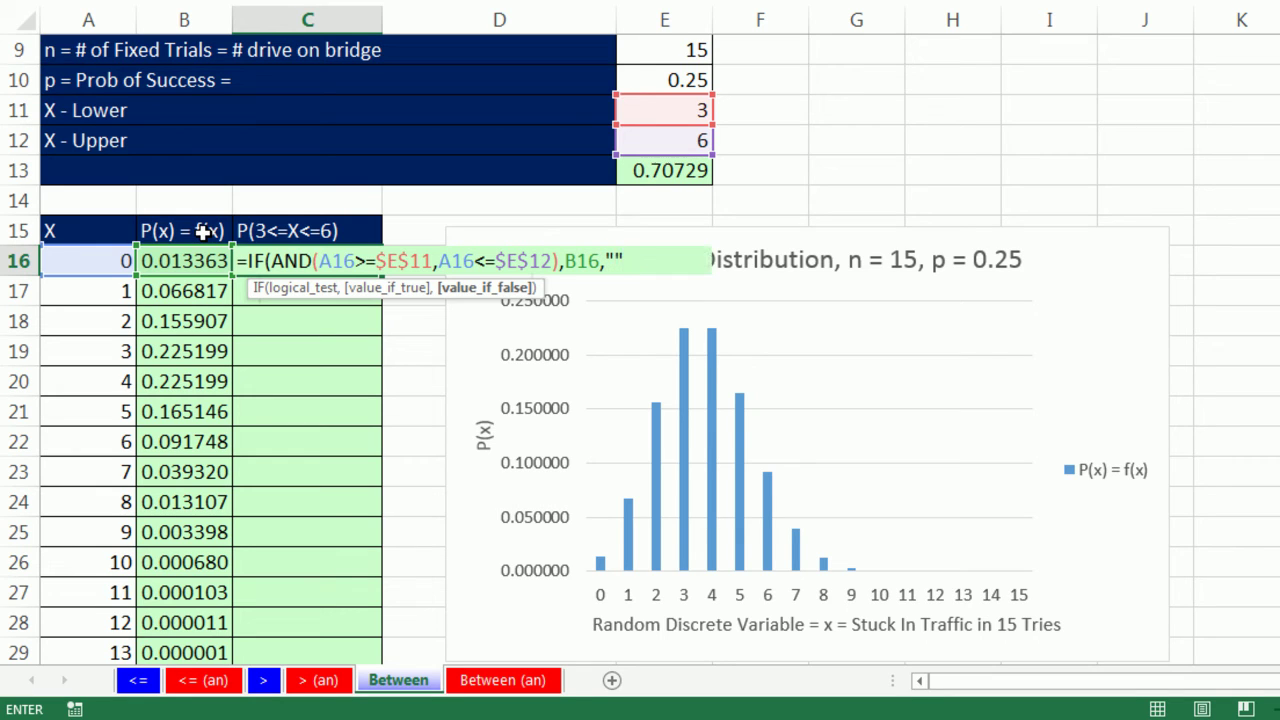
{"action": "type", "text": ")"}
{"action": "key", "text": "ctrl+Return"}
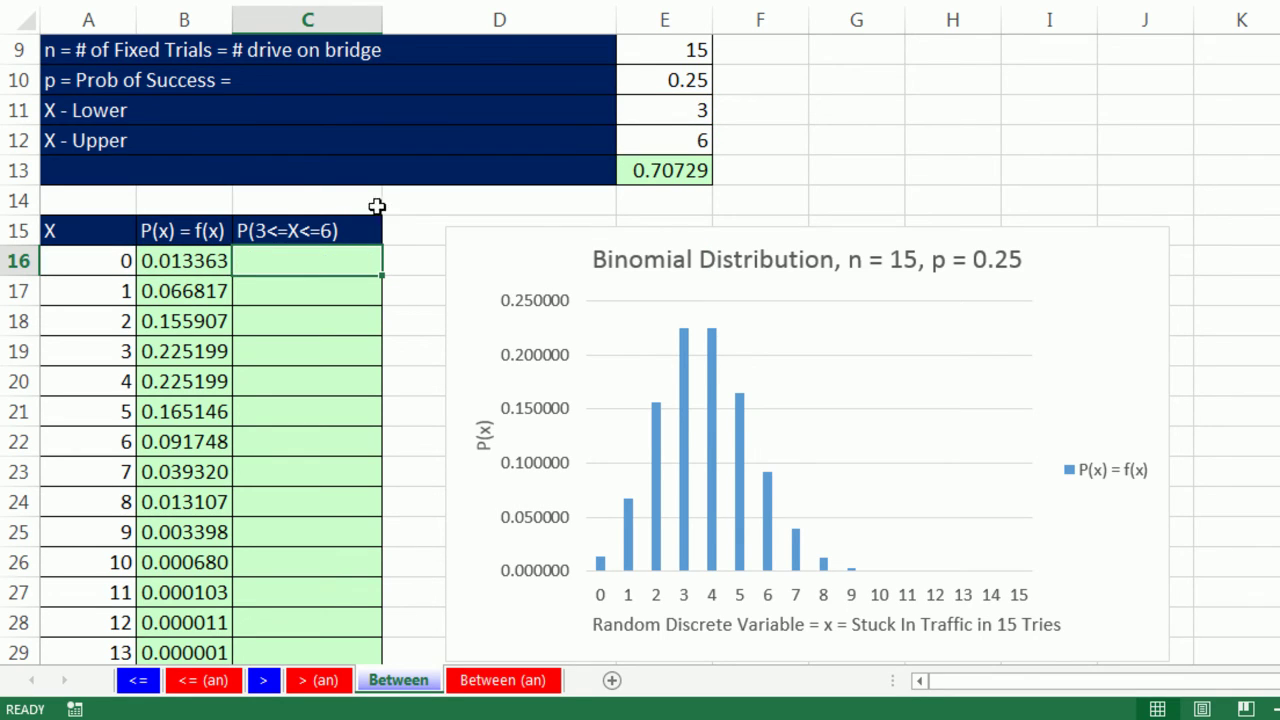
Copy the C16 formula down through C31 and check the sum of the probabilities in C19:C22
{"action": "left_click_drag", "start_coordinate": [382, 276], "coordinate": [407, 568]}
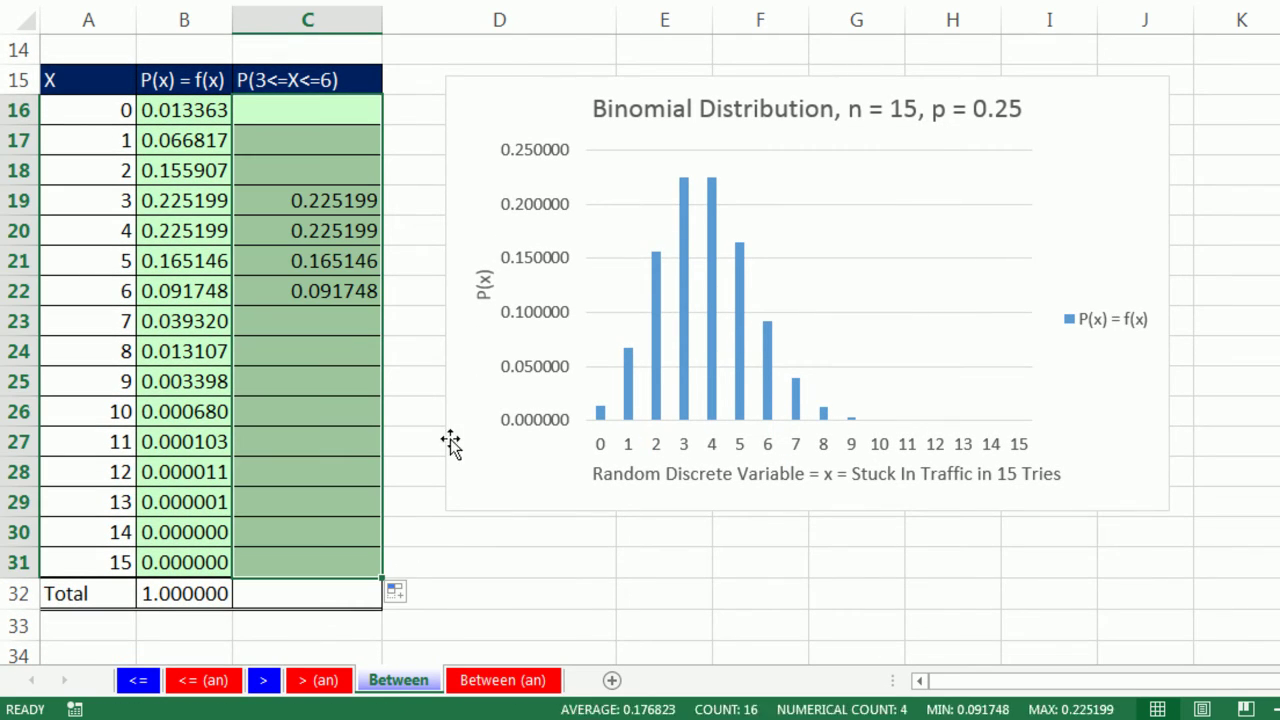
{"action": "left_click_drag", "start_coordinate": [317, 200], "coordinate": [325, 285]}
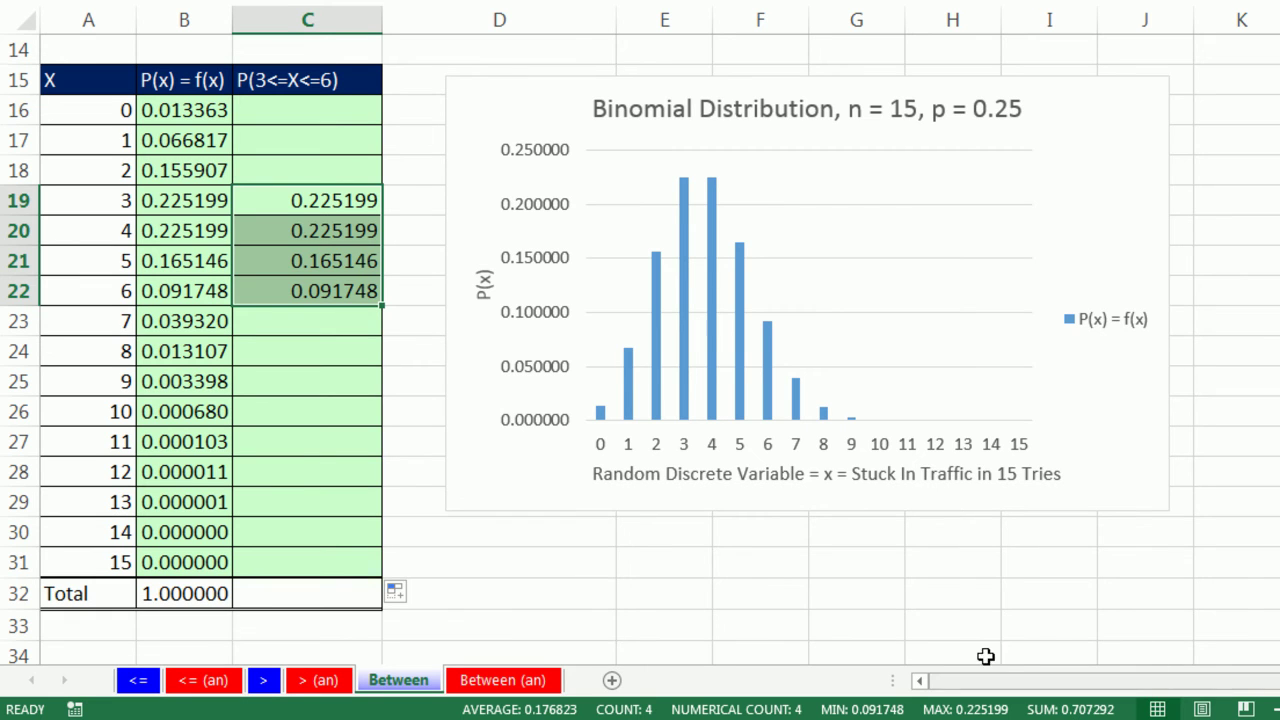
{"action": "scroll", "coordinate": [800, 548], "scroll_direction": "up", "scroll_amount": 2}
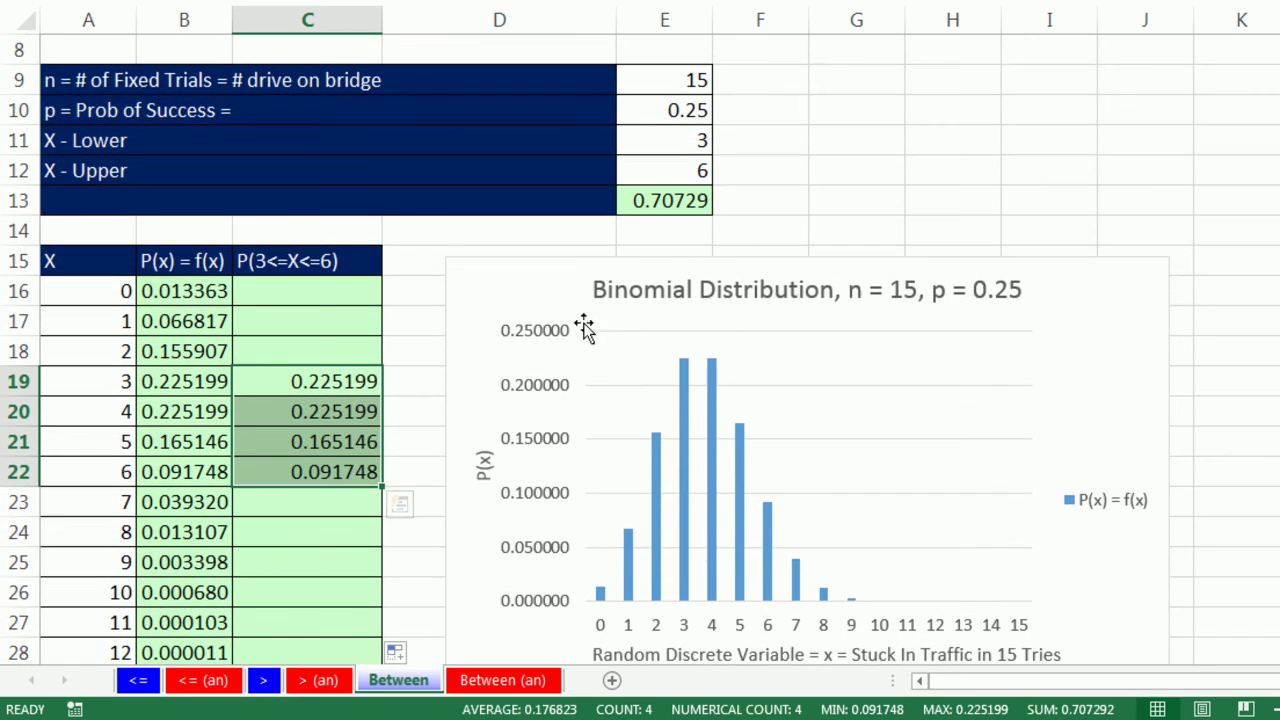
{"action": "left_click", "coordinate": [345, 281]}
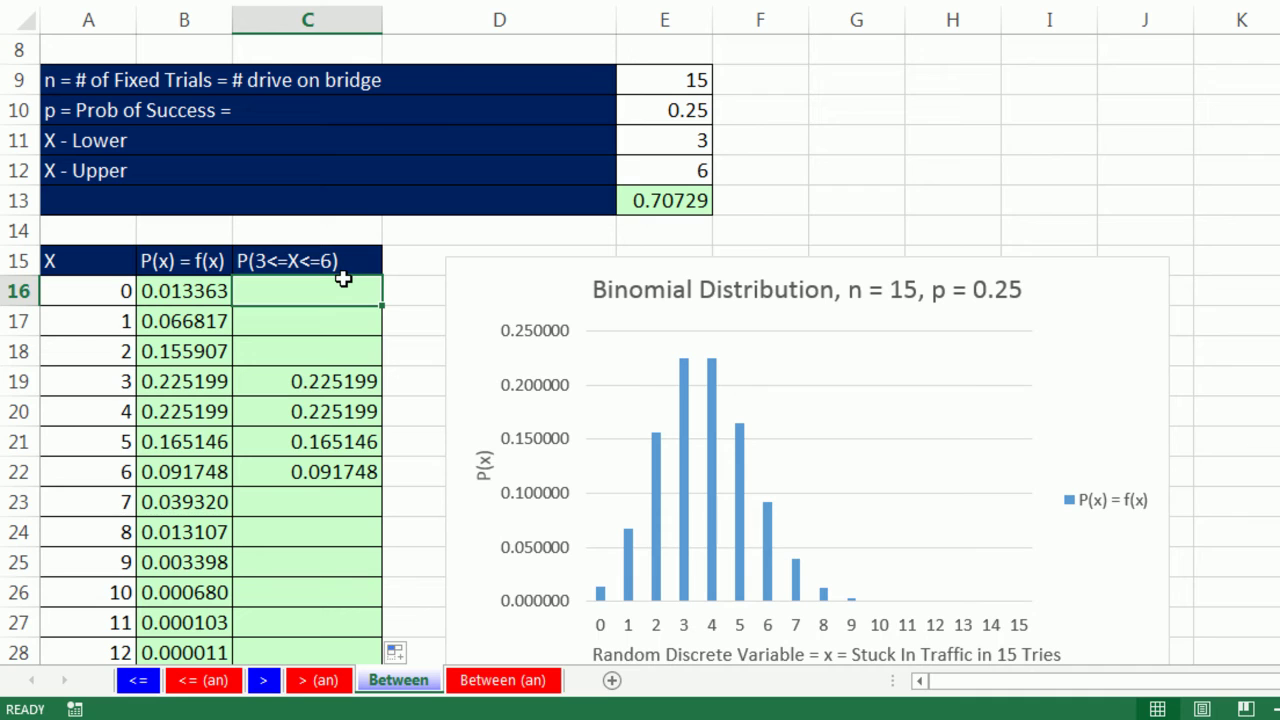
Add a second data series to the binomial chart, named from C15 with the values in C16:C31
{"action": "right_click", "coordinate": [519, 300]}
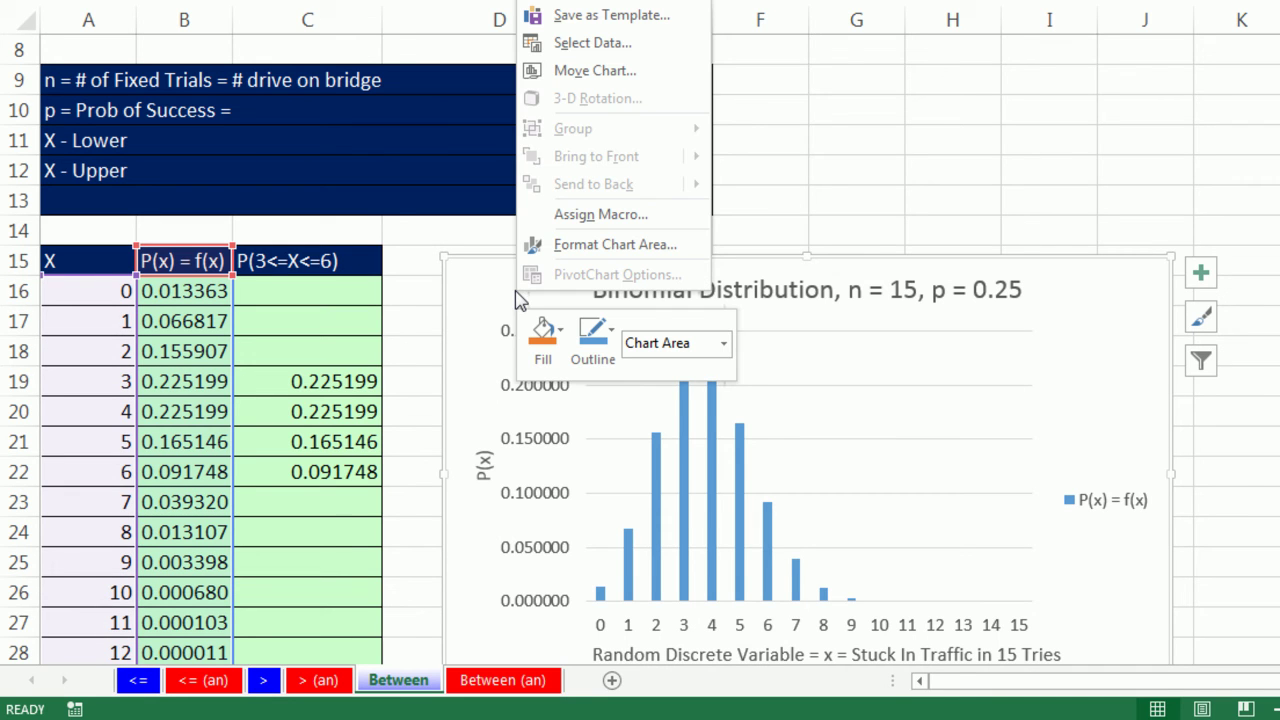
{"action": "left_click", "coordinate": [592, 43]}
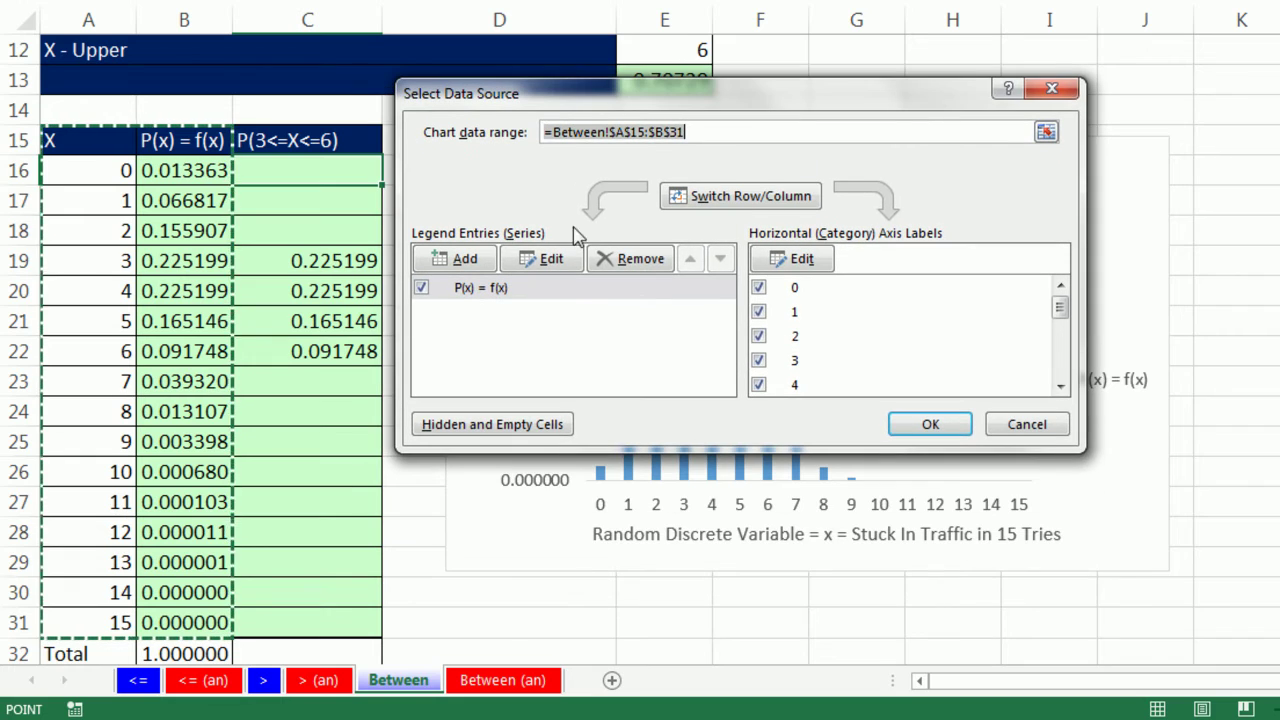
{"action": "left_click", "coordinate": [450, 262]}
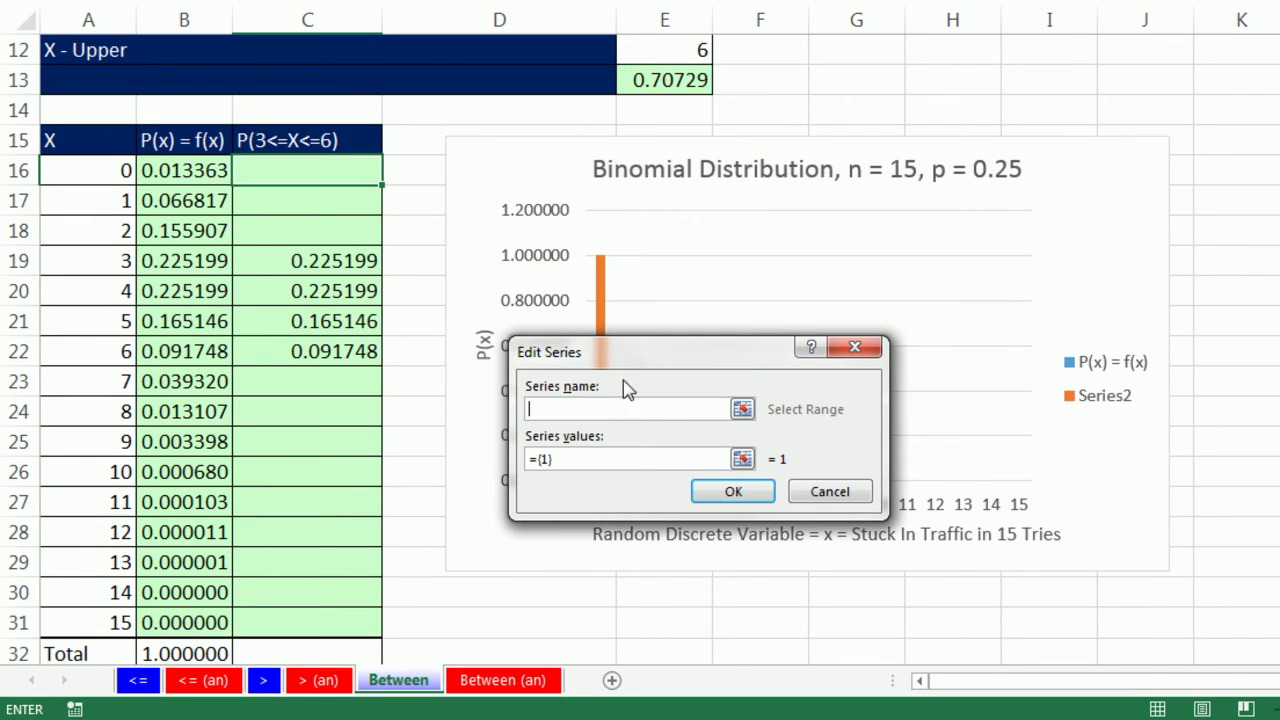
{"action": "left_click", "coordinate": [330, 145]}
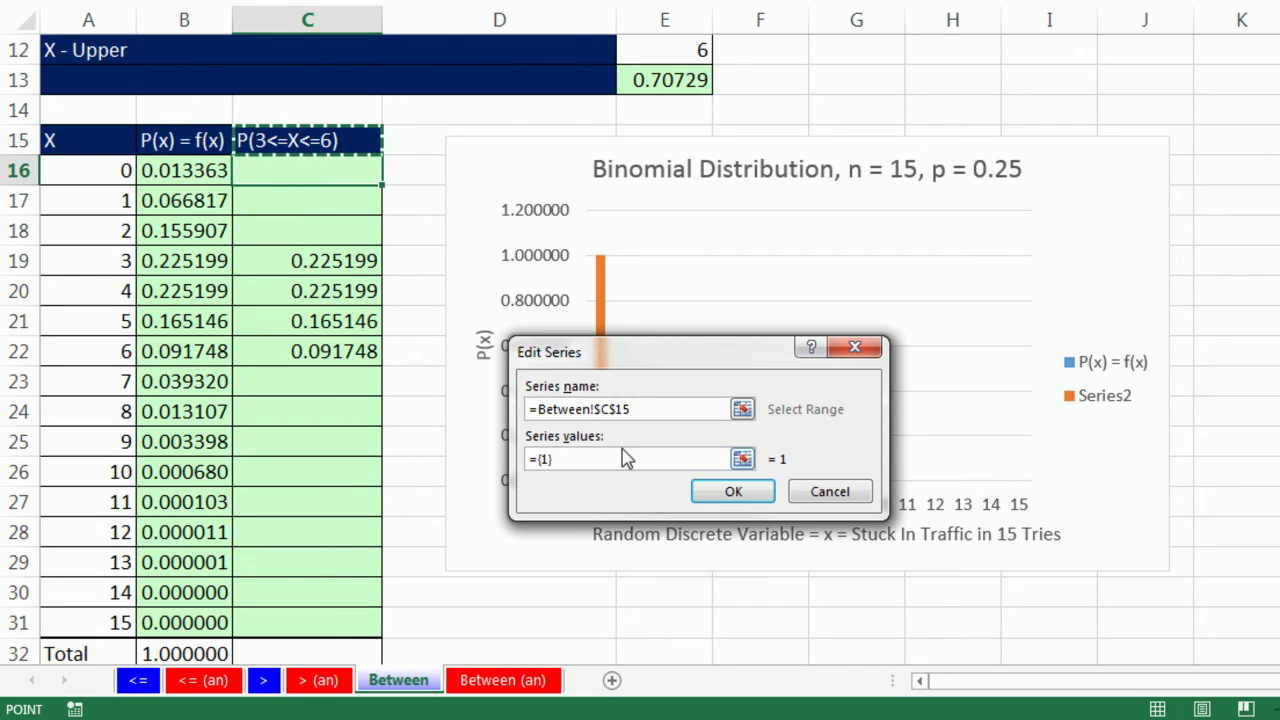
{"action": "left_click", "coordinate": [572, 462]}
{"action": "left_click_drag", "start_coordinate": [574, 463], "coordinate": [512, 460]}
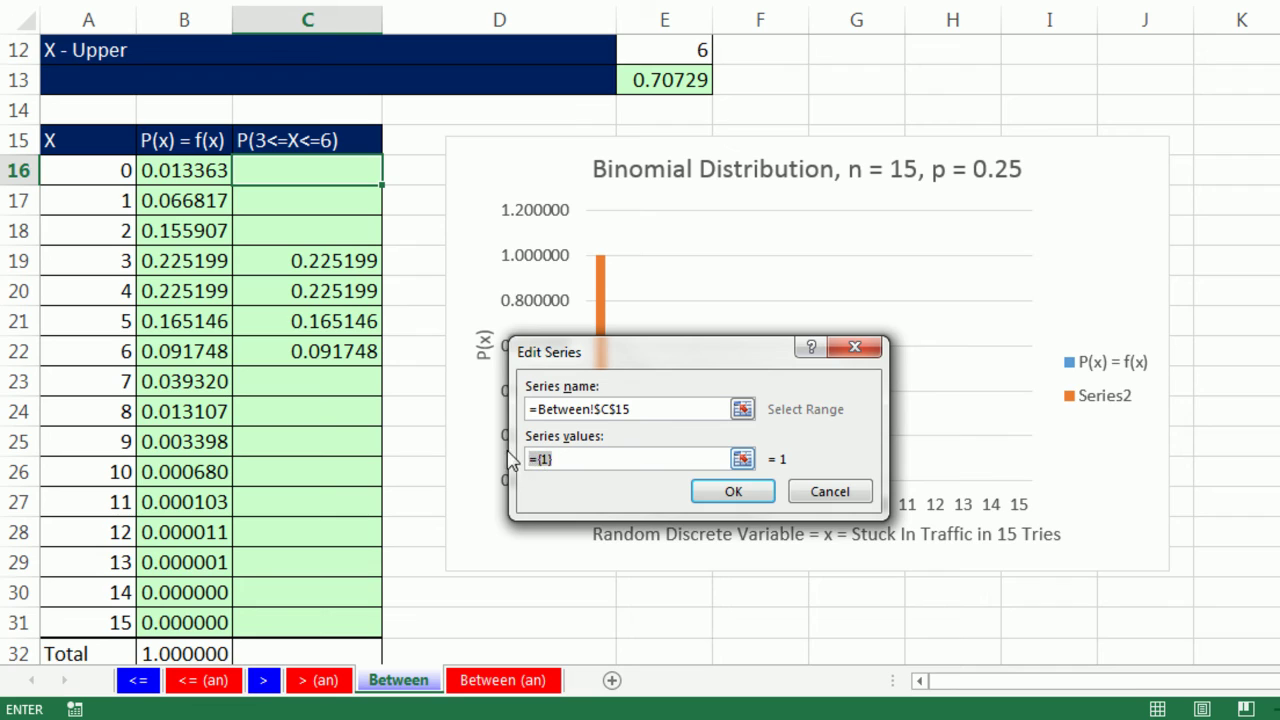
{"action": "key", "text": "Delete"}
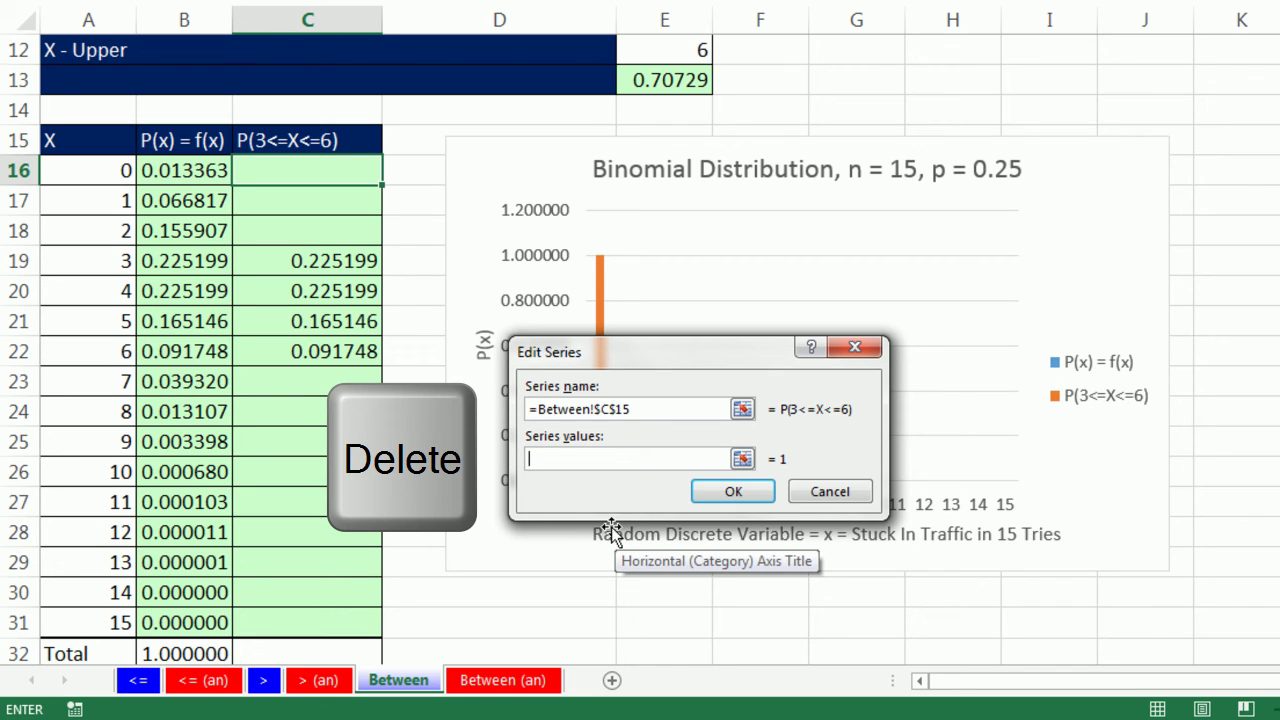
{"action": "left_click_drag", "start_coordinate": [323, 171], "coordinate": [346, 617]}
{"action": "left_click", "coordinate": [747, 490]}
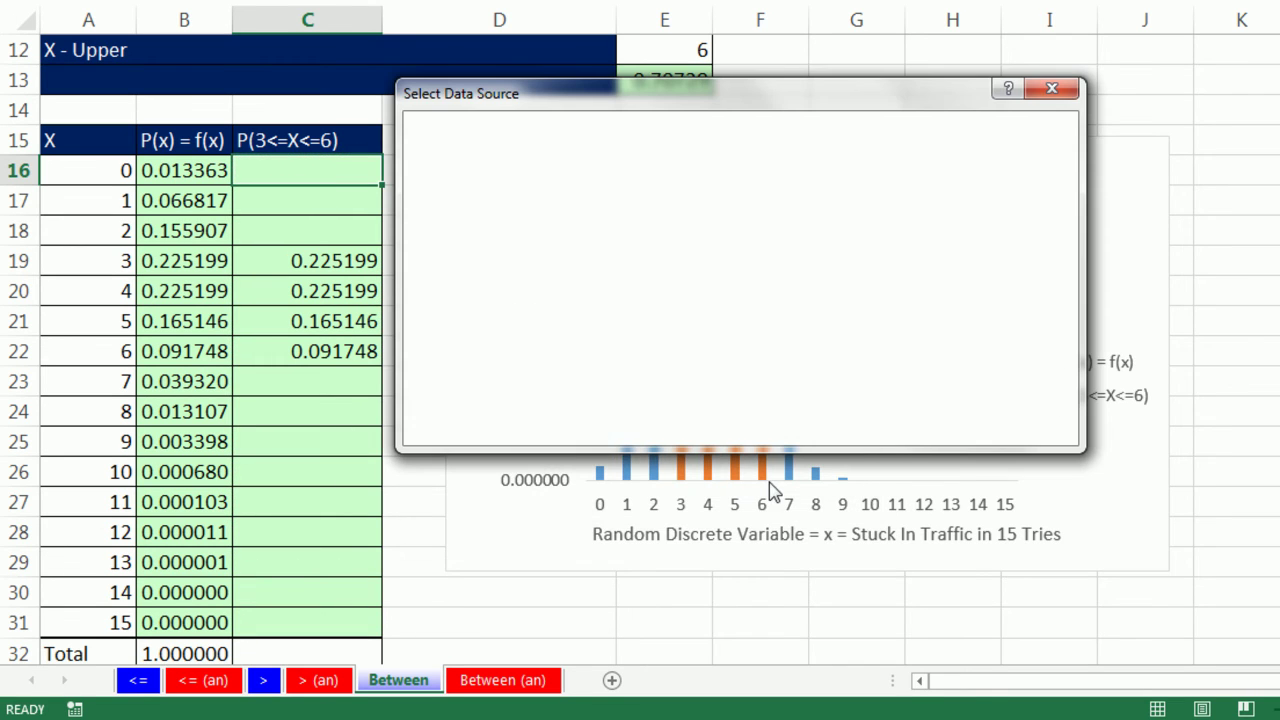
{"action": "left_click", "coordinate": [937, 427]}
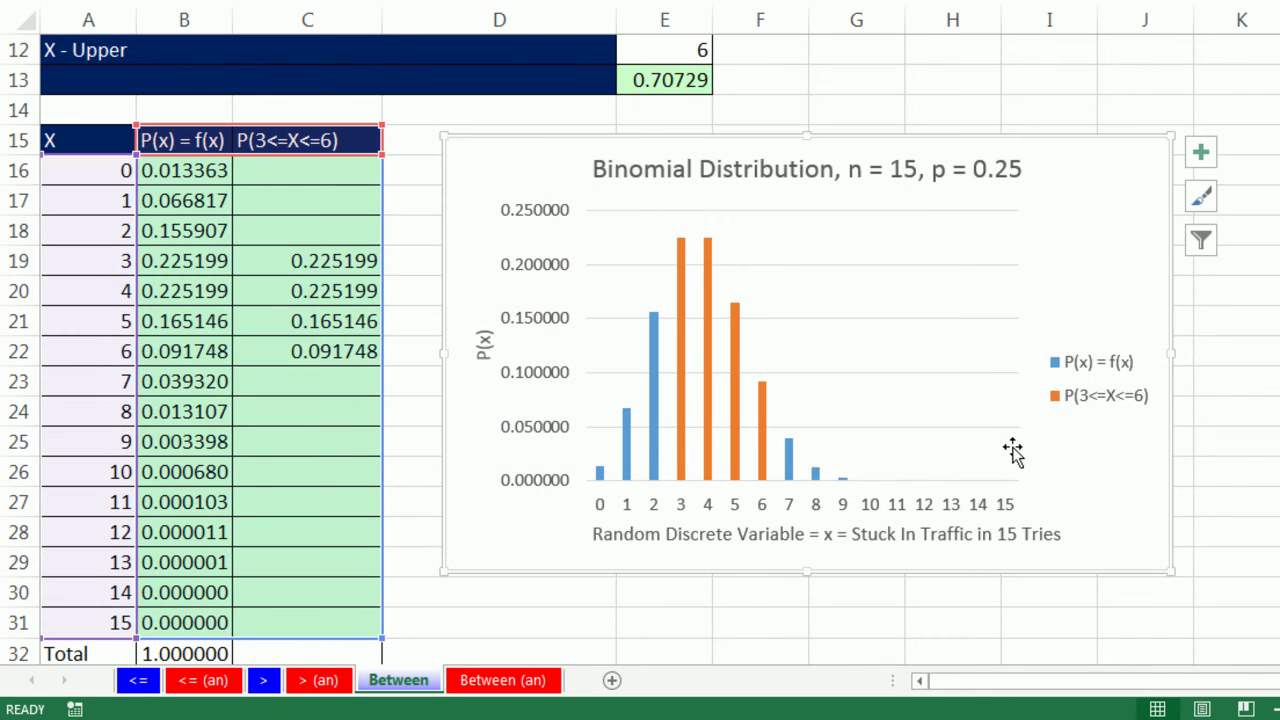
Recolor the P(3<=X<=6) columns in the chart with a solid dark green fill
{"action": "scroll", "coordinate": [806, 178], "scroll_direction": "up", "scroll_amount": 1}
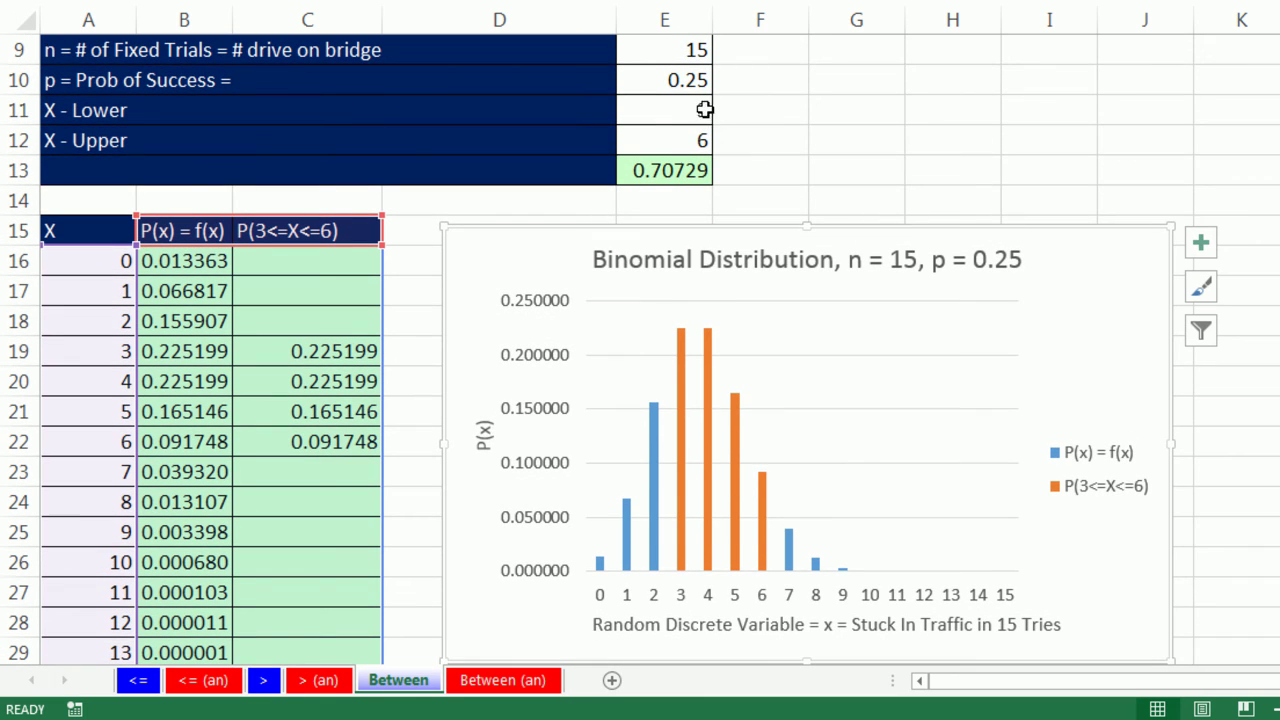
{"action": "left_click", "coordinate": [708, 368]}
{"action": "key", "text": "ctrl+1"}
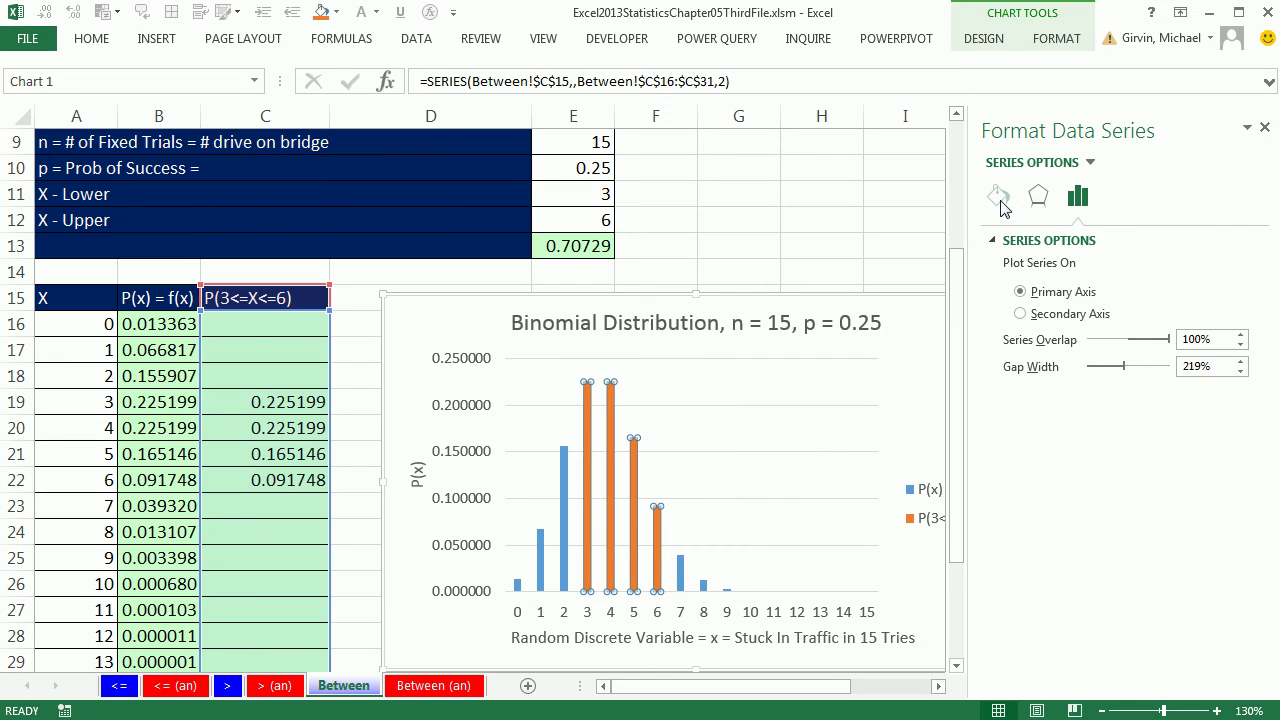
{"action": "left_click", "coordinate": [998, 195]}
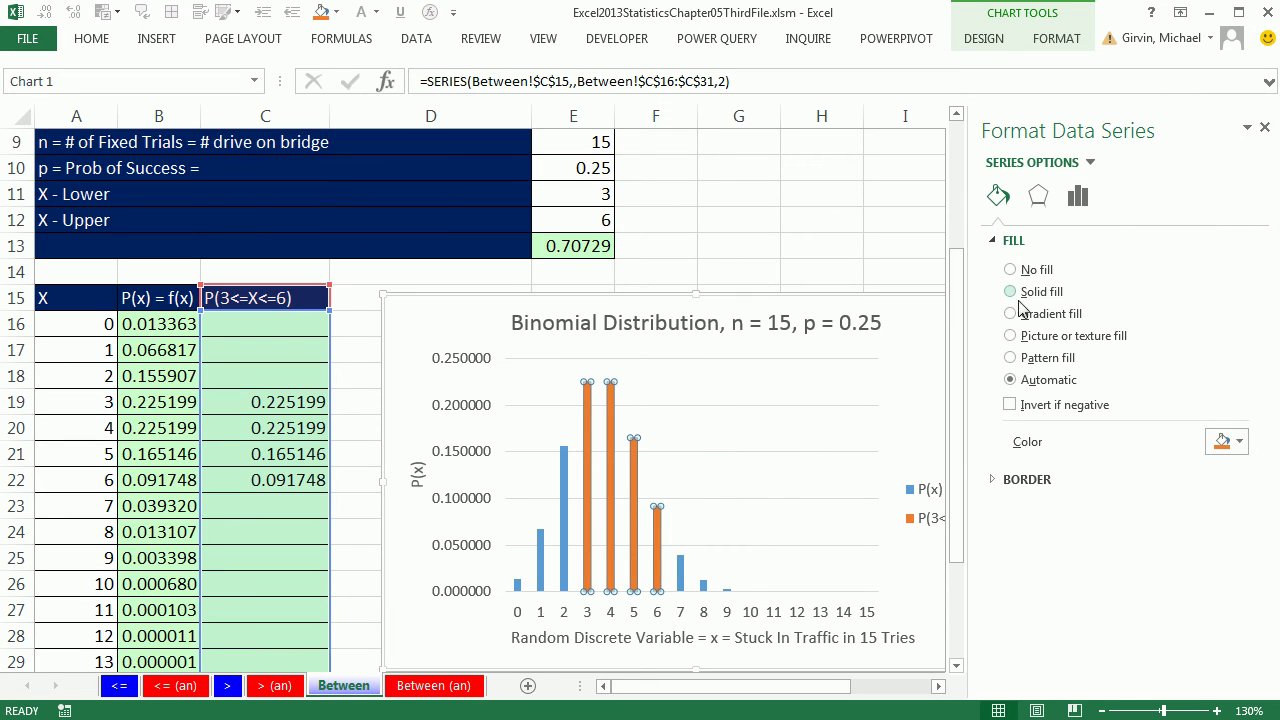
{"action": "left_click", "coordinate": [1022, 293]}
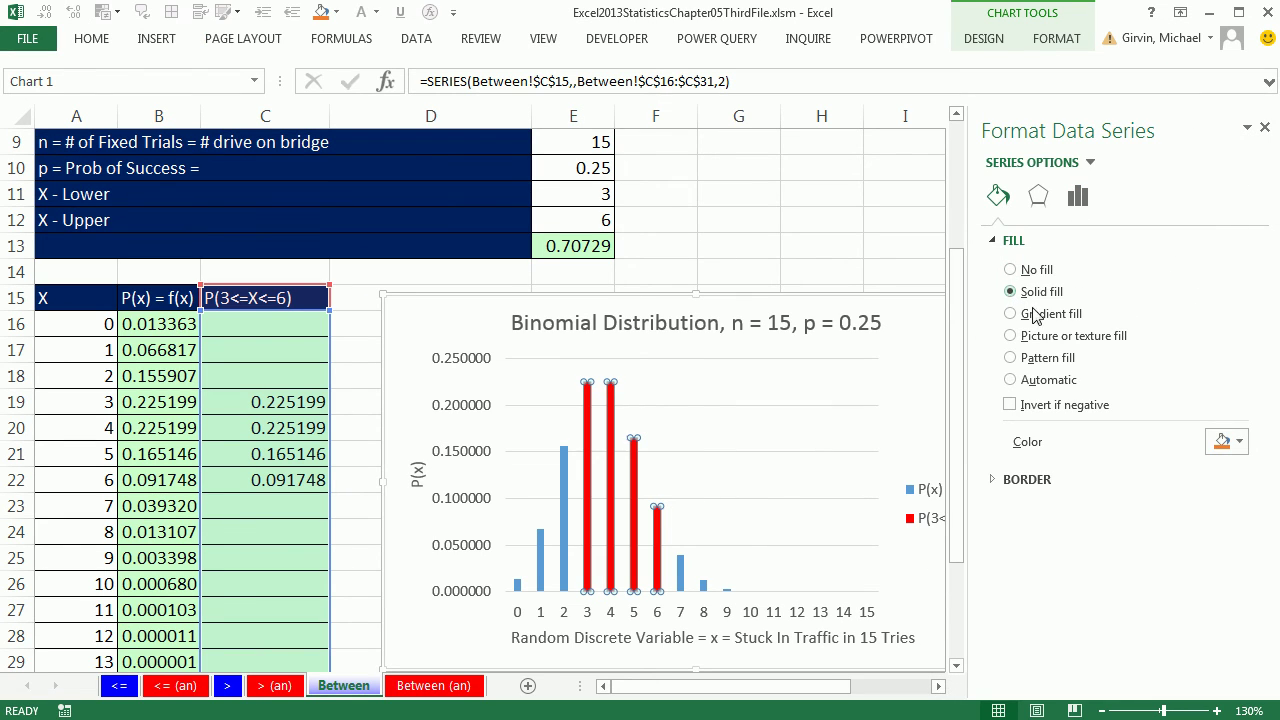
{"action": "left_click", "coordinate": [1240, 443]}
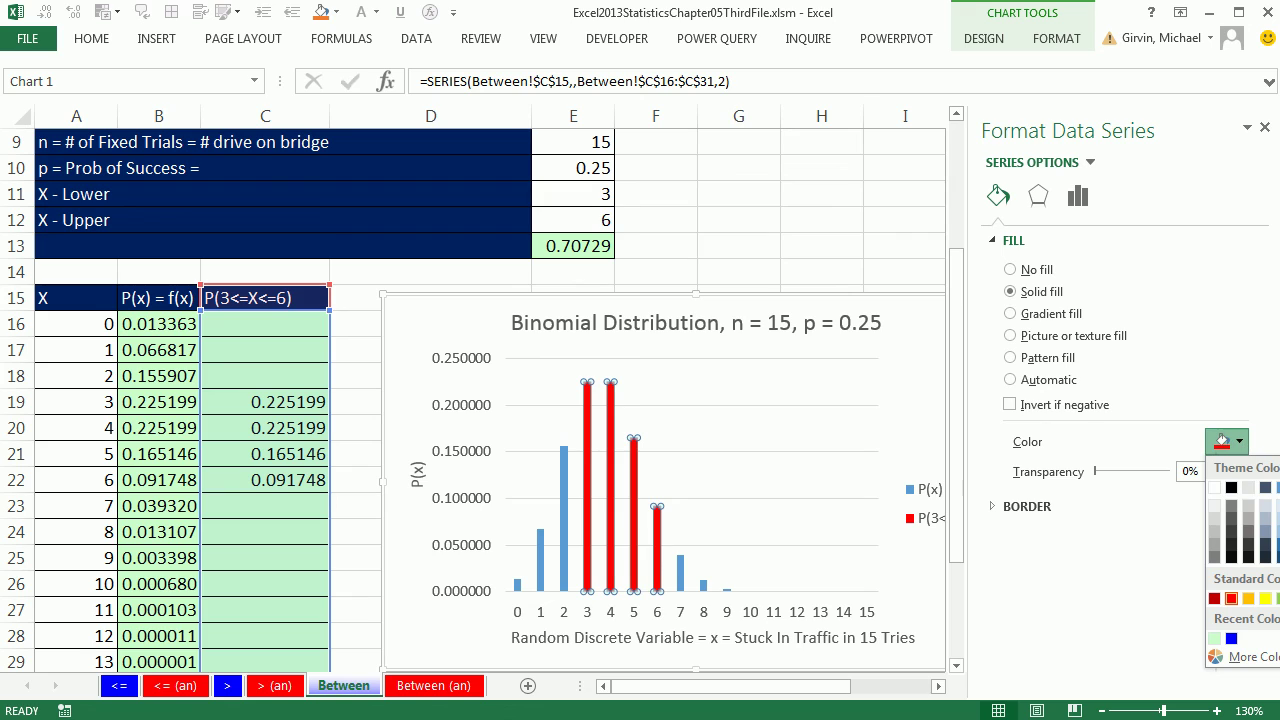
{"action": "key", "text": "Return"}
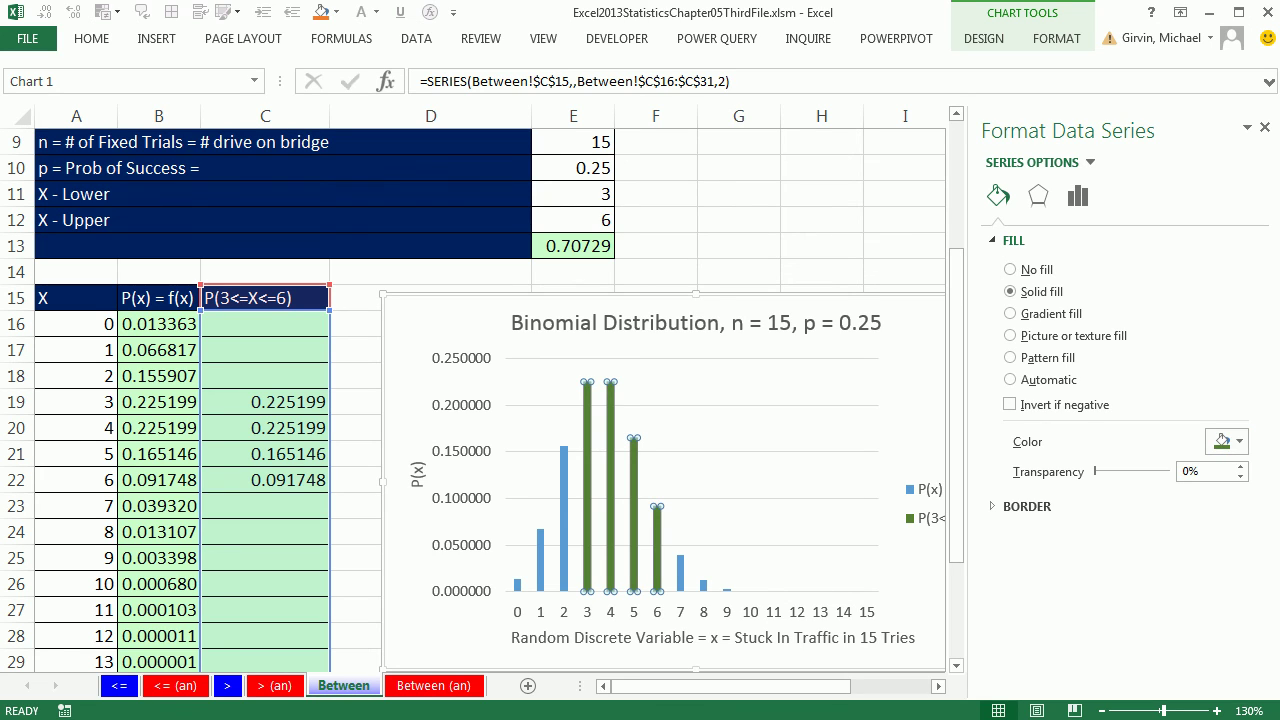
{"action": "left_click", "coordinate": [1265, 131]}
Format the vertical axis numbers of the Between chart with 2 decimal places
{"action": "left_click", "coordinate": [477, 365]}
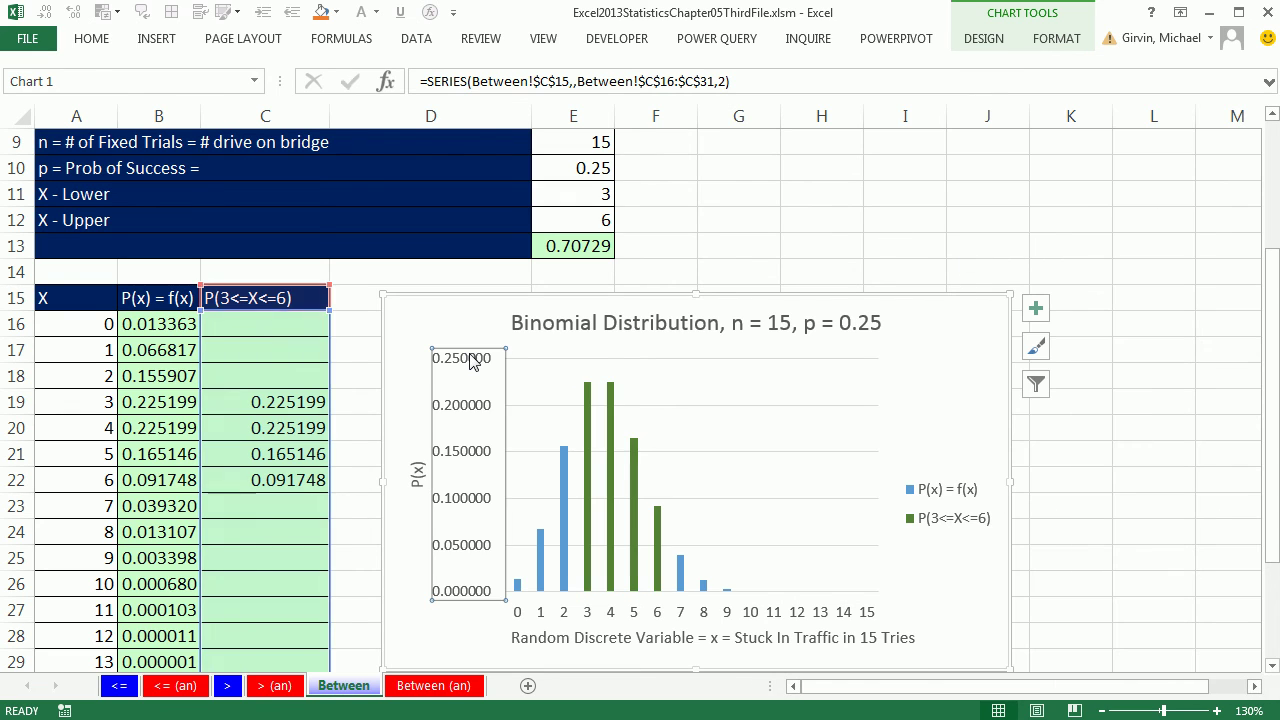
{"action": "key", "text": "ctrl+1"}
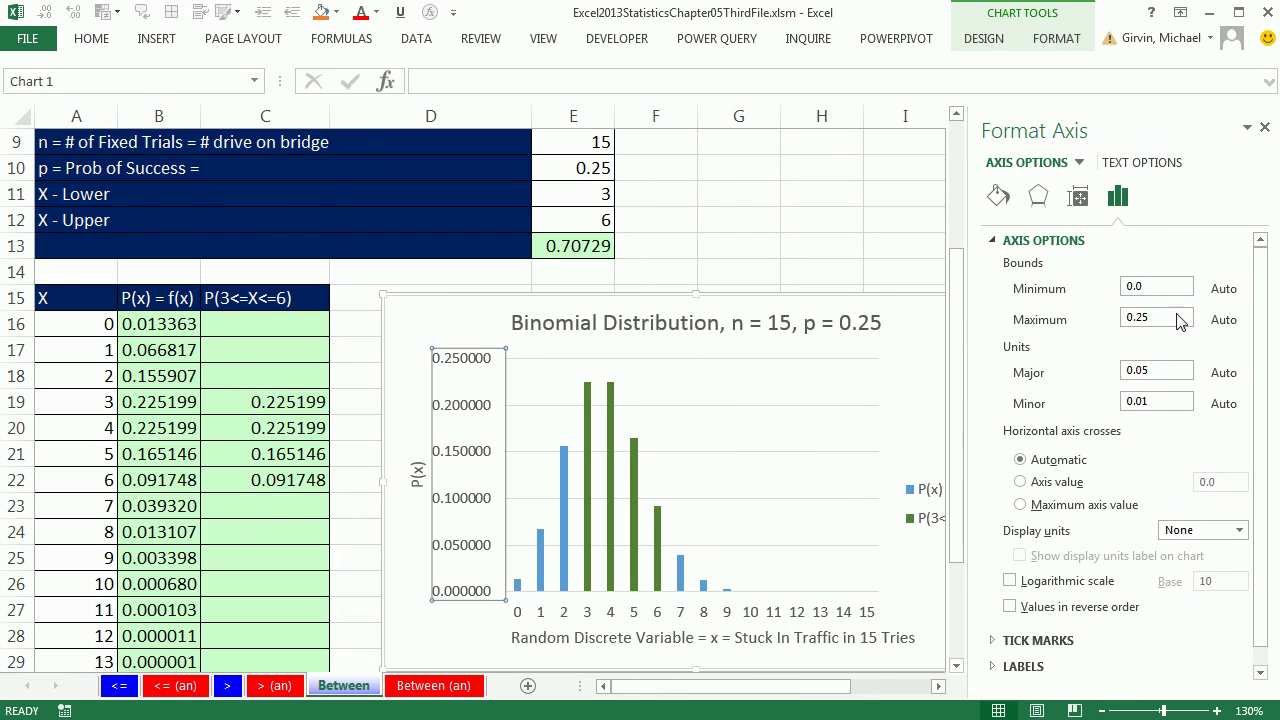
{"action": "scroll", "coordinate": [1060, 580], "scroll_direction": "down", "scroll_amount": 1}
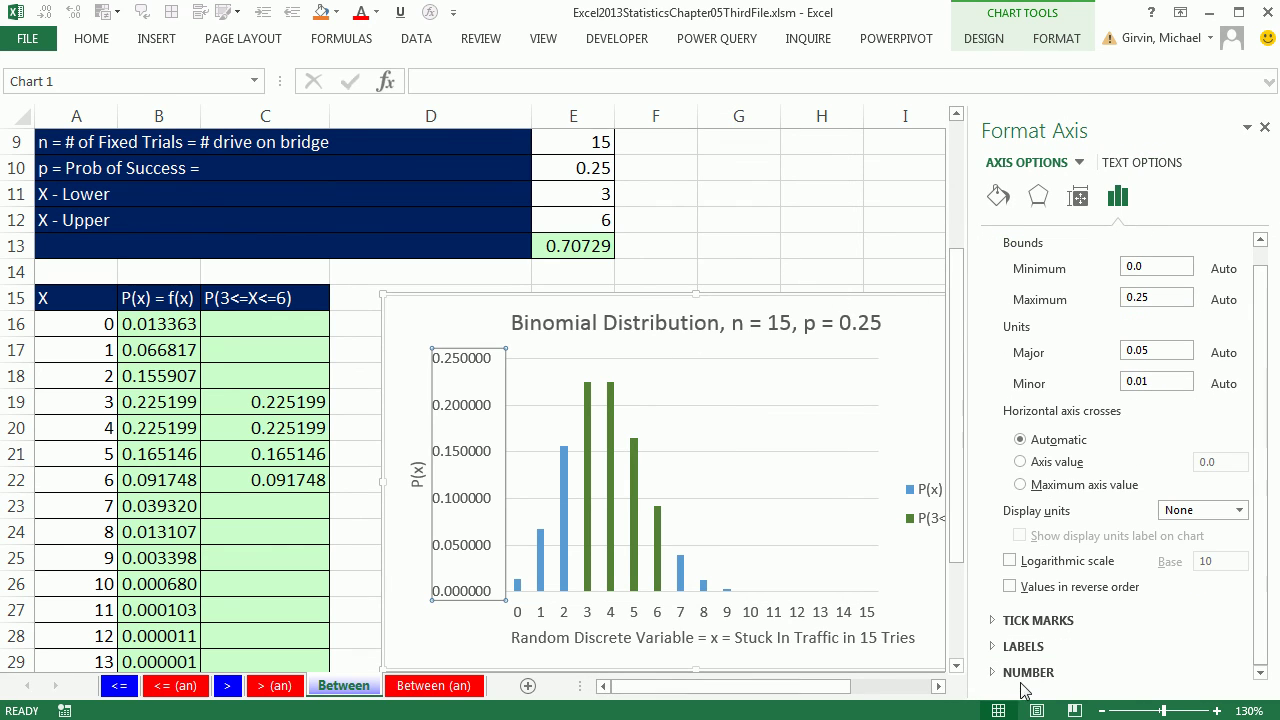
{"action": "left_click", "coordinate": [1030, 672]}
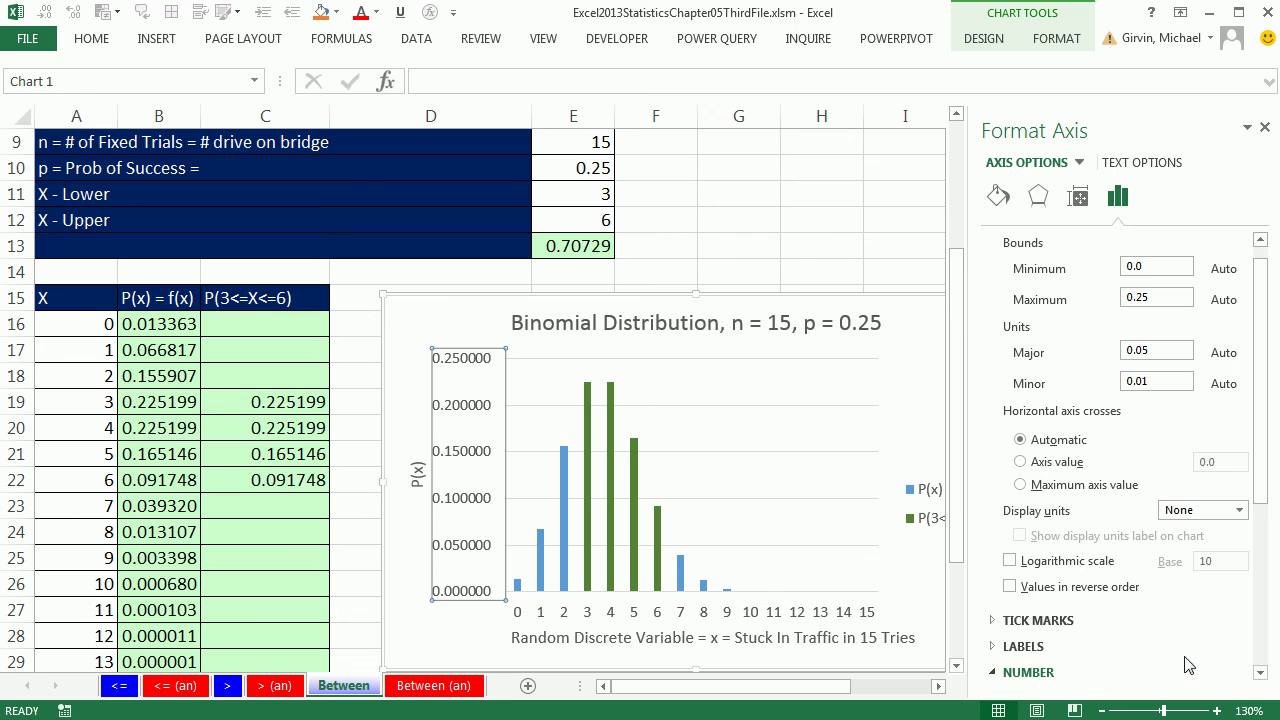
{"action": "scroll", "coordinate": [1262, 676], "scroll_direction": "down", "scroll_amount": 5}
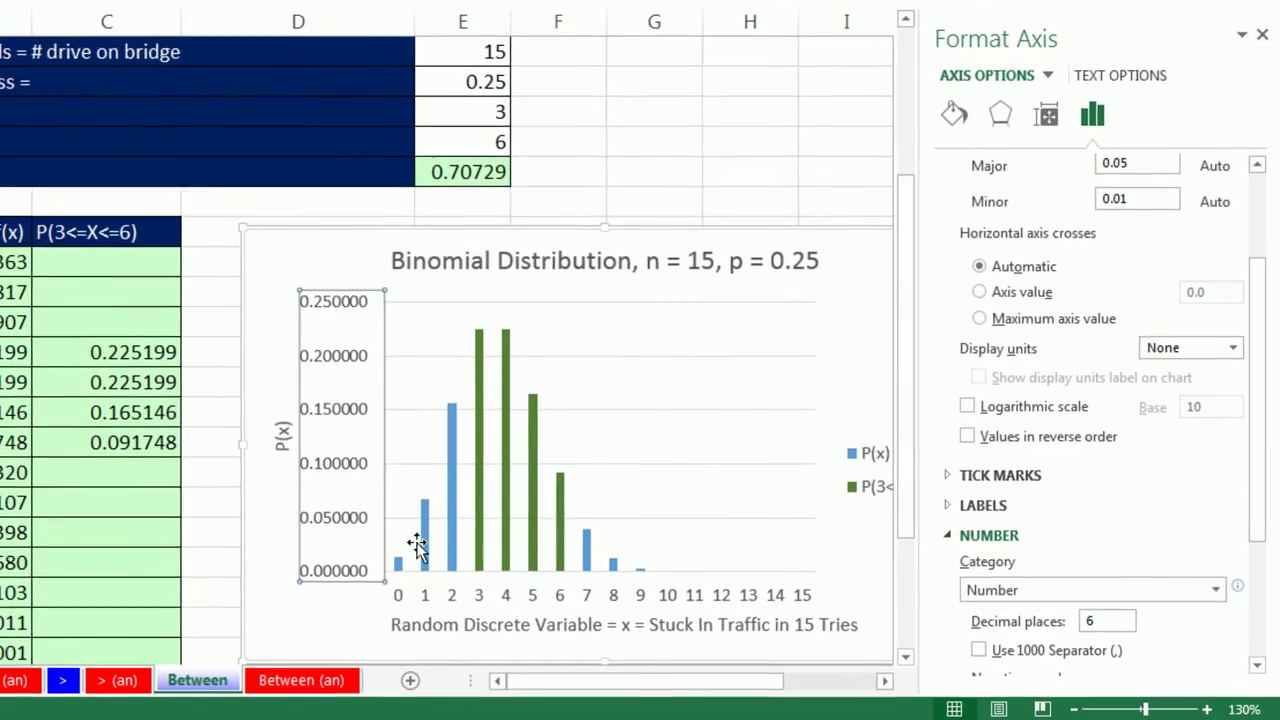
{"action": "left_click_drag", "start_coordinate": [1112, 621], "coordinate": [1076, 624]}
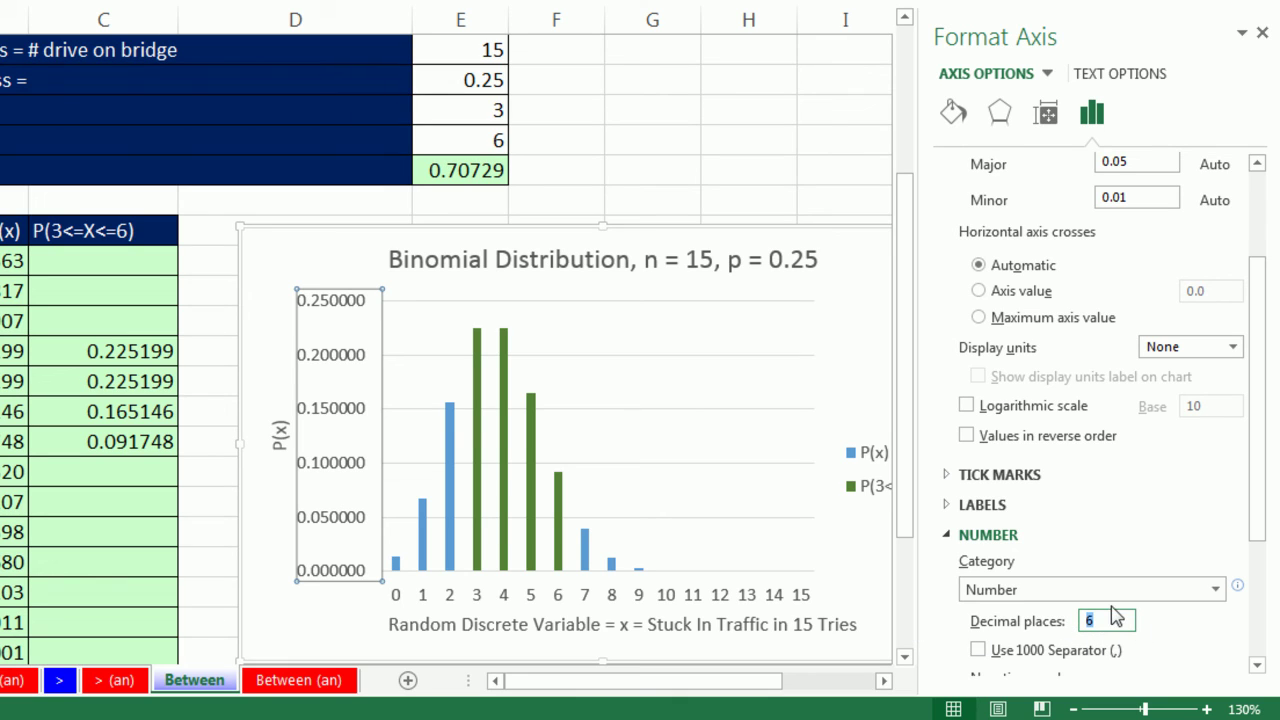
{"action": "key", "text": "Tab"}
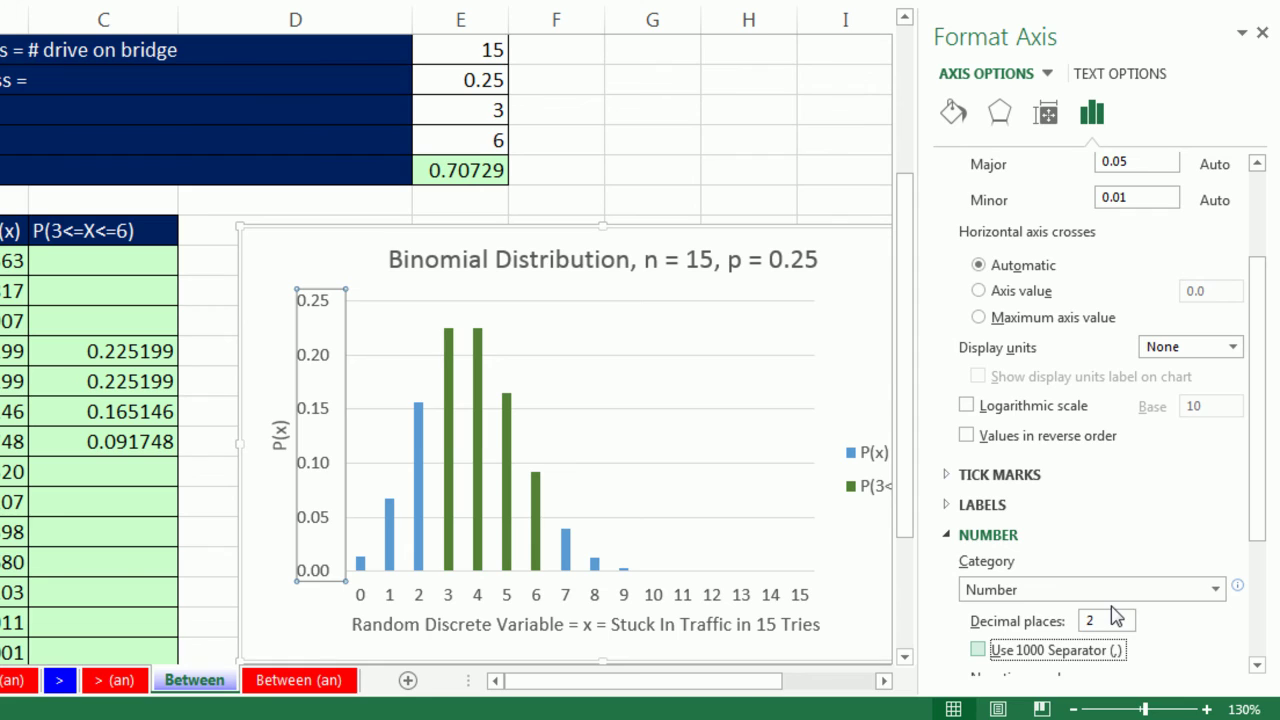
{"action": "left_click", "coordinate": [1262, 34]}
{"action": "left_click", "coordinate": [822, 85]}
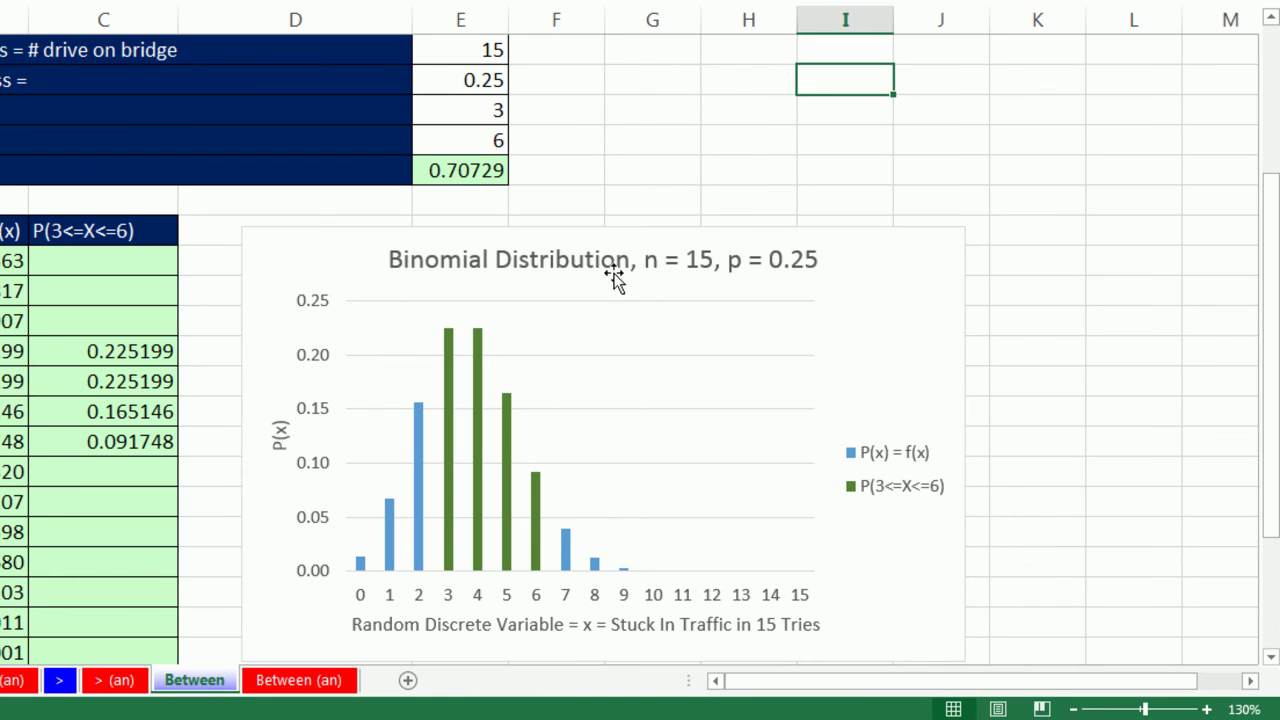
Extend the C15 label formula with ") = "&ROUND(E13,4) so the series name includes the rounded probability
{"action": "left_click", "coordinate": [341, 243]}
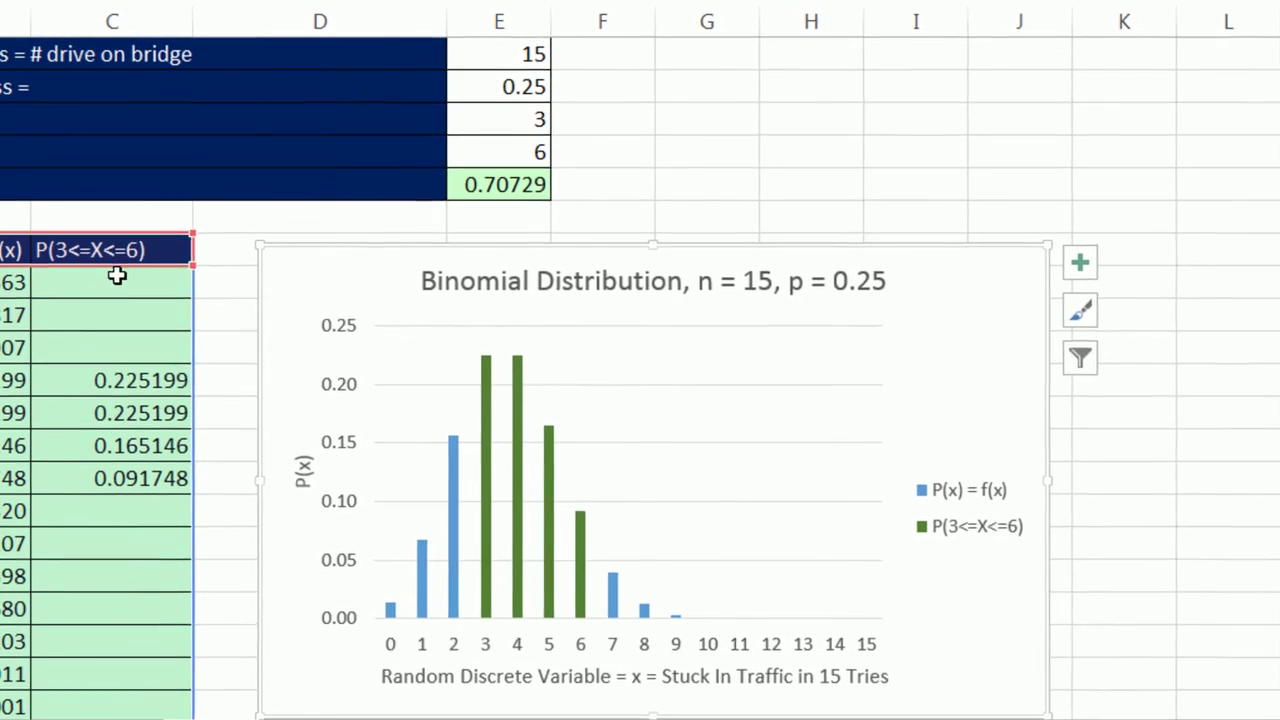
{"action": "left_click", "coordinate": [113, 236]}
{"action": "key", "text": "F2"}
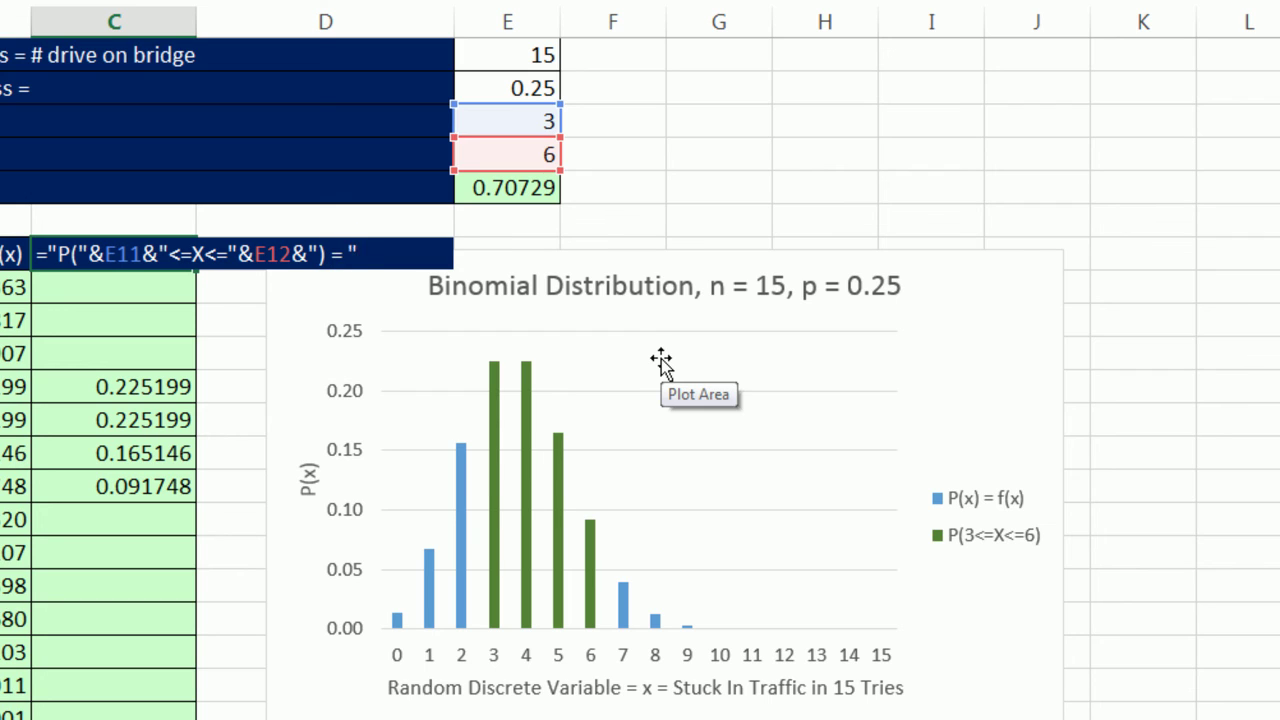
{"action": "type", "text": "round"}
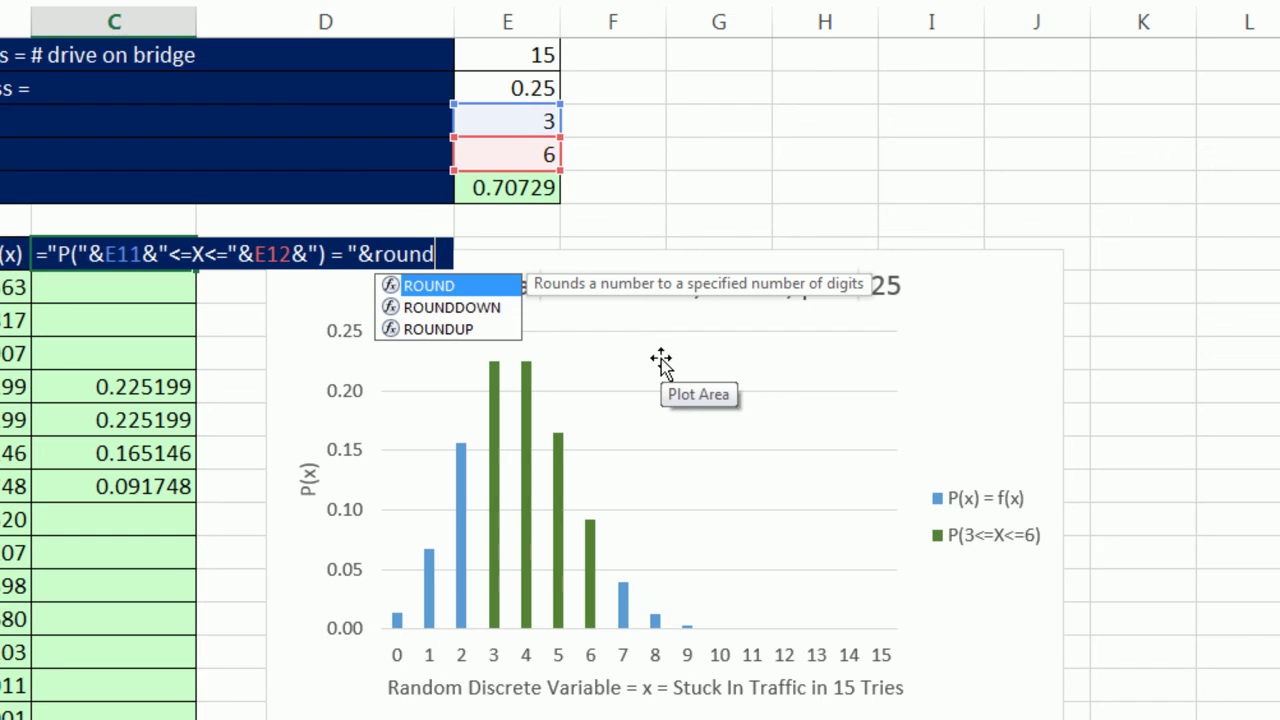
{"action": "key", "text": "Tab"}
{"action": "left_click", "coordinate": [540, 188]}
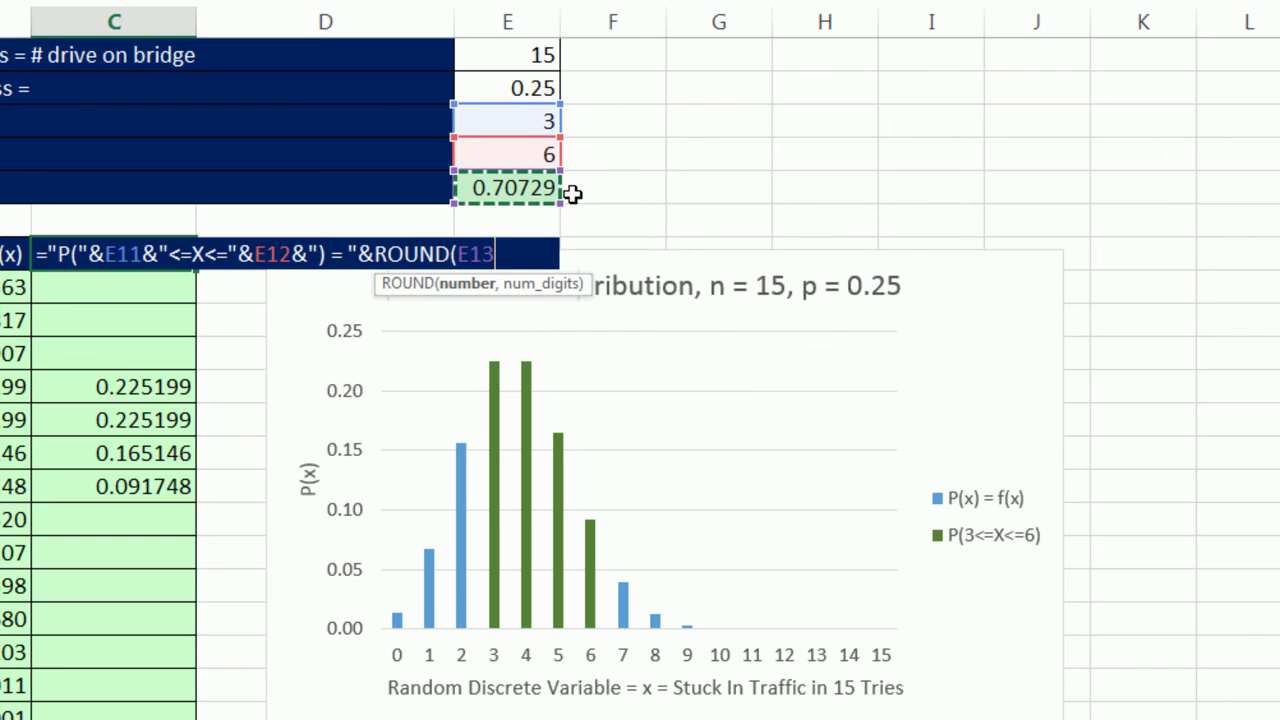
{"action": "type", "text": ","}
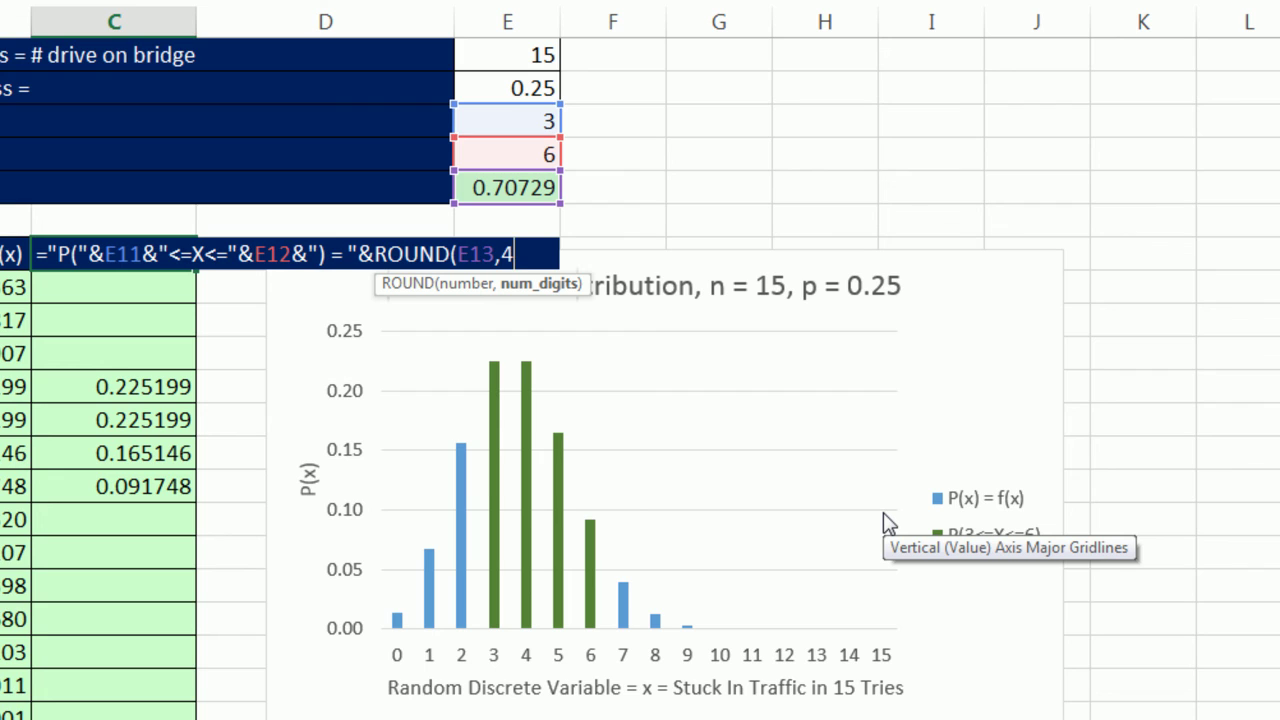
{"action": "type", "text": "4)"}
{"action": "key", "text": "Return"}
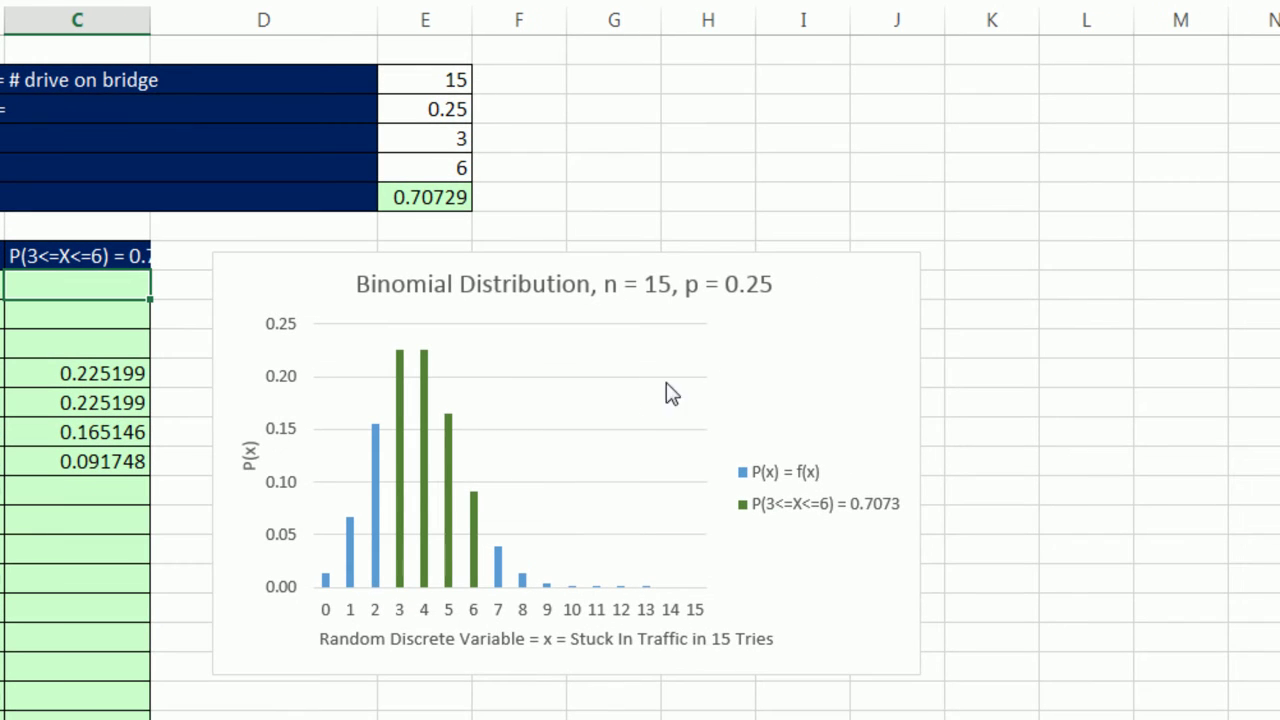
Test the table and chart by setting X - Lower in E11 to 2 and X - Upper in E12 to 5
{"action": "left_click", "coordinate": [426, 139]}
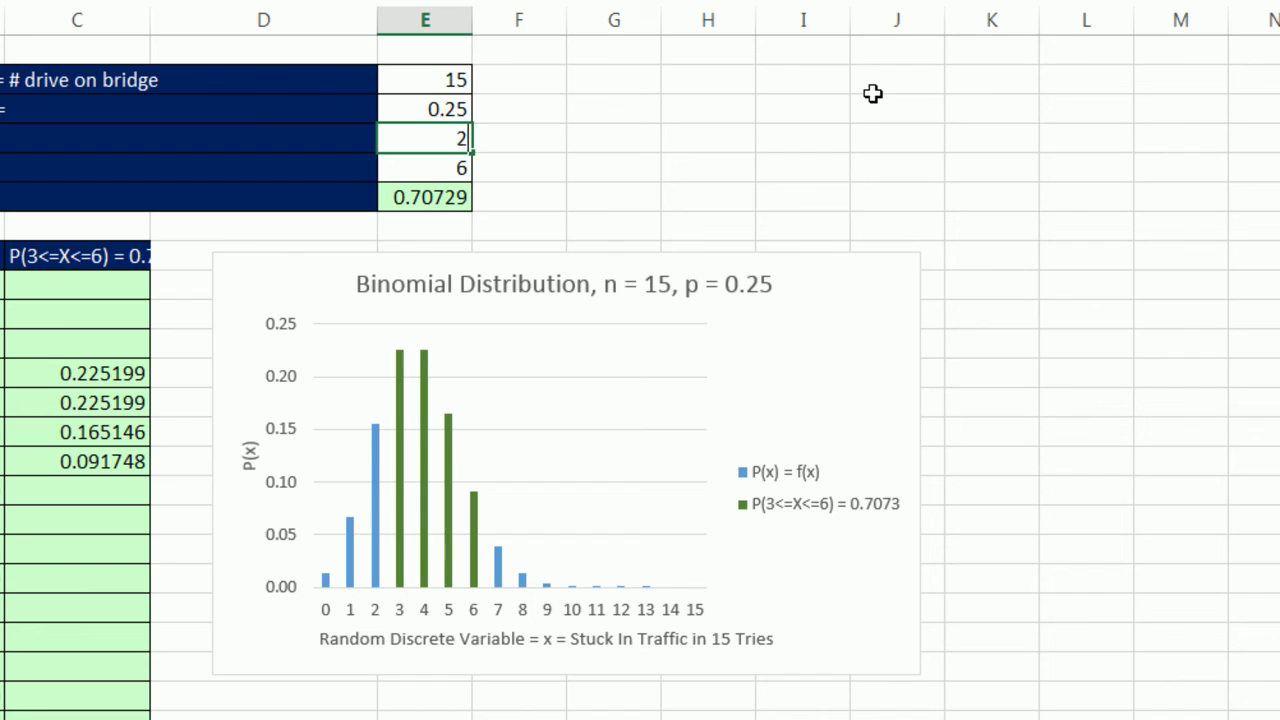
{"action": "key", "text": "ctrl+Return"}
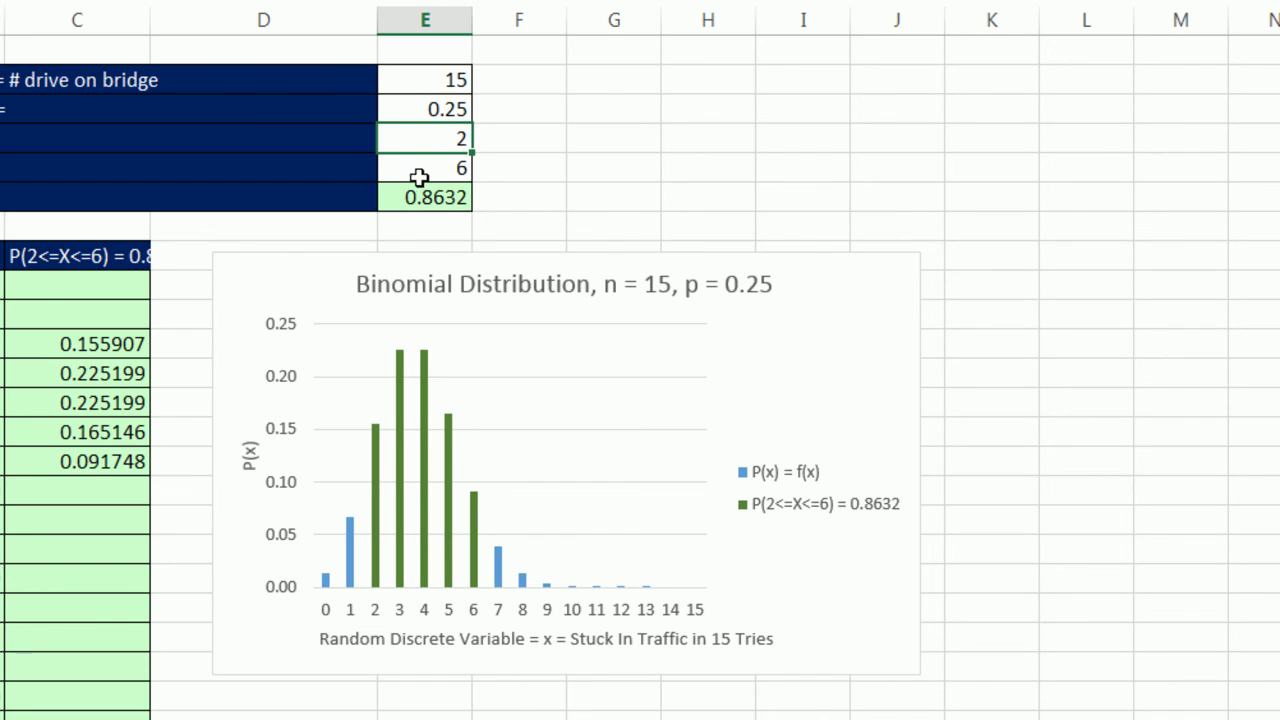
{"action": "left_click", "coordinate": [419, 177]}
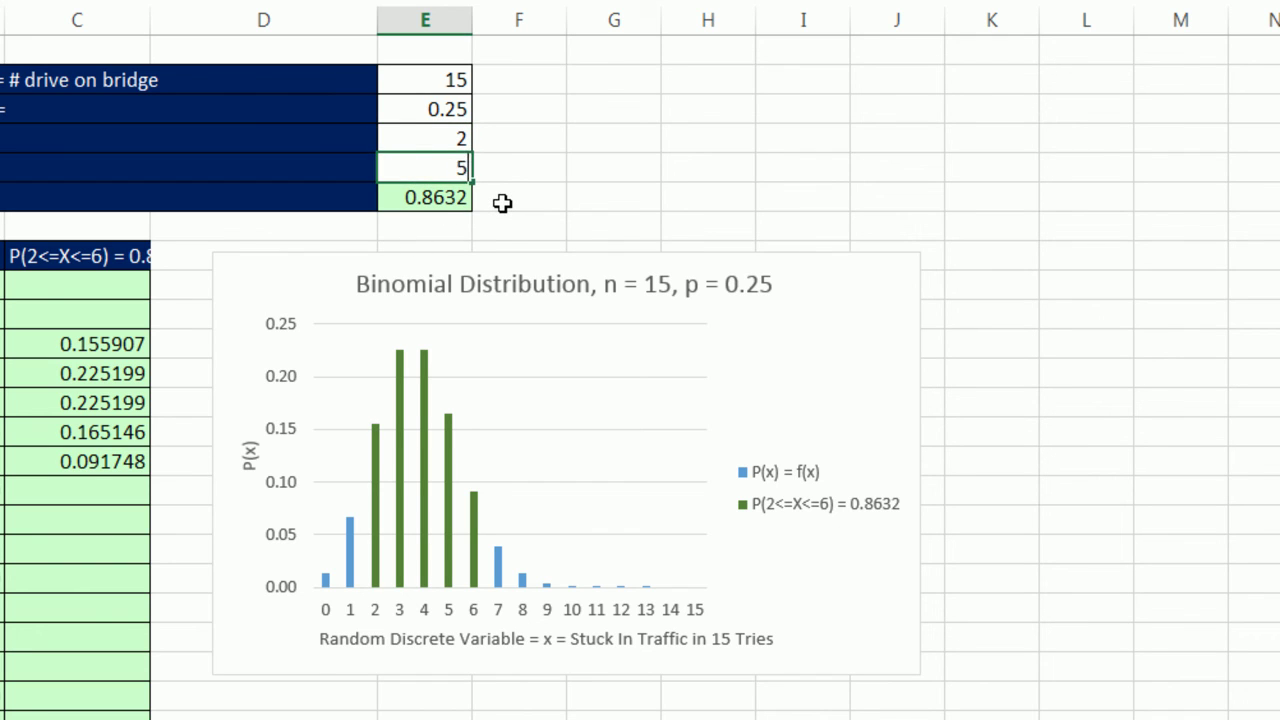
{"action": "key", "text": "ctrl+Return"}
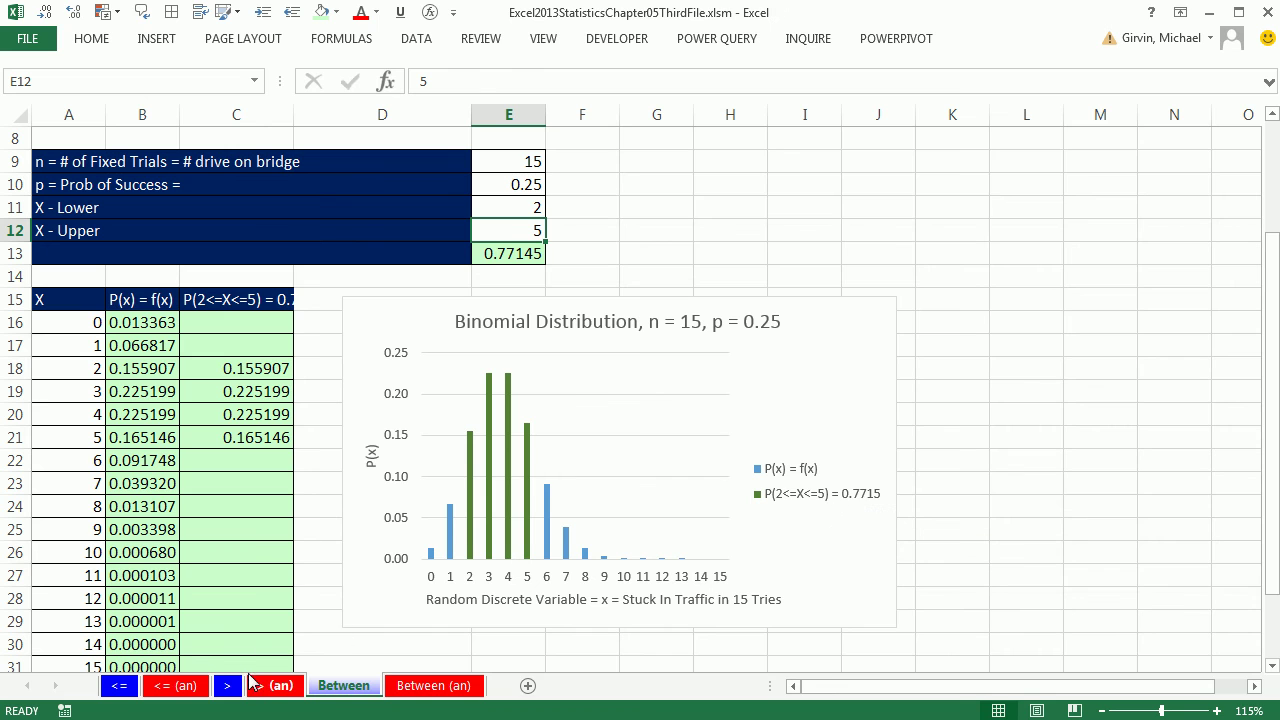
On the > sheet, format the chart's vertical axis numbers with 2 decimal places
{"action": "left_click", "coordinate": [228, 686]}
{"action": "left_click", "coordinate": [518, 420]}
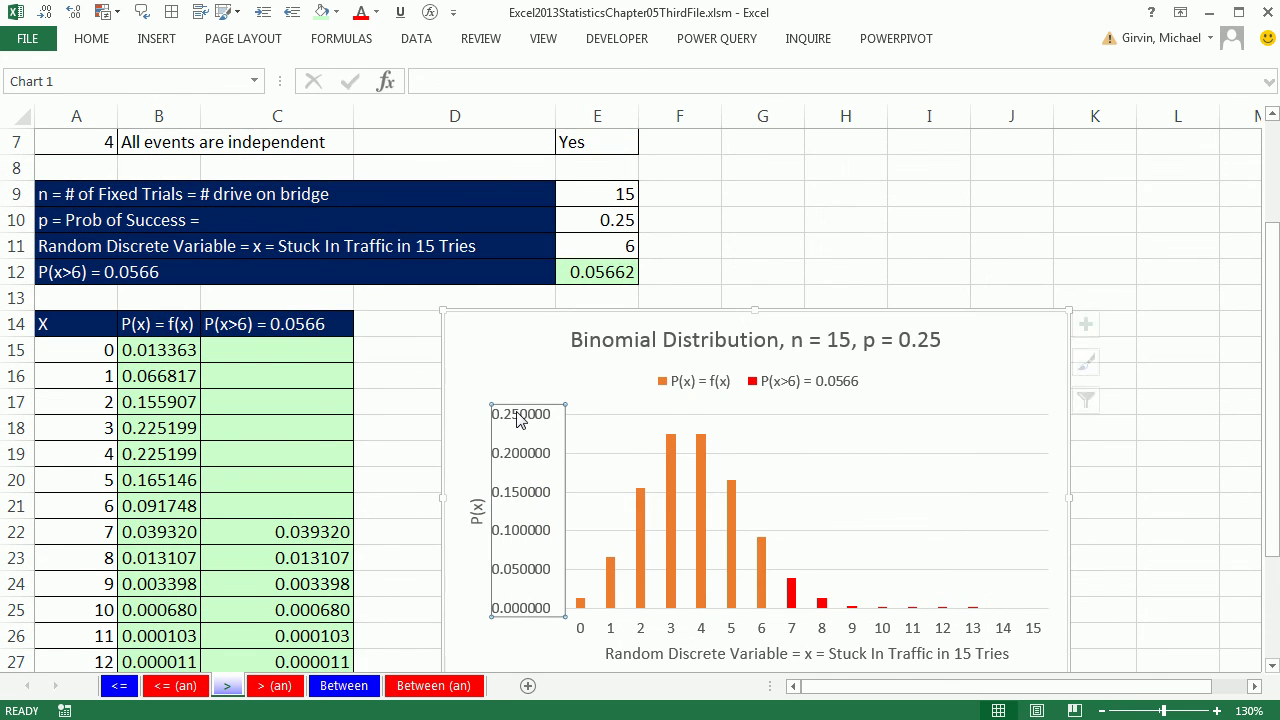
{"action": "key", "text": "ctrl+1"}
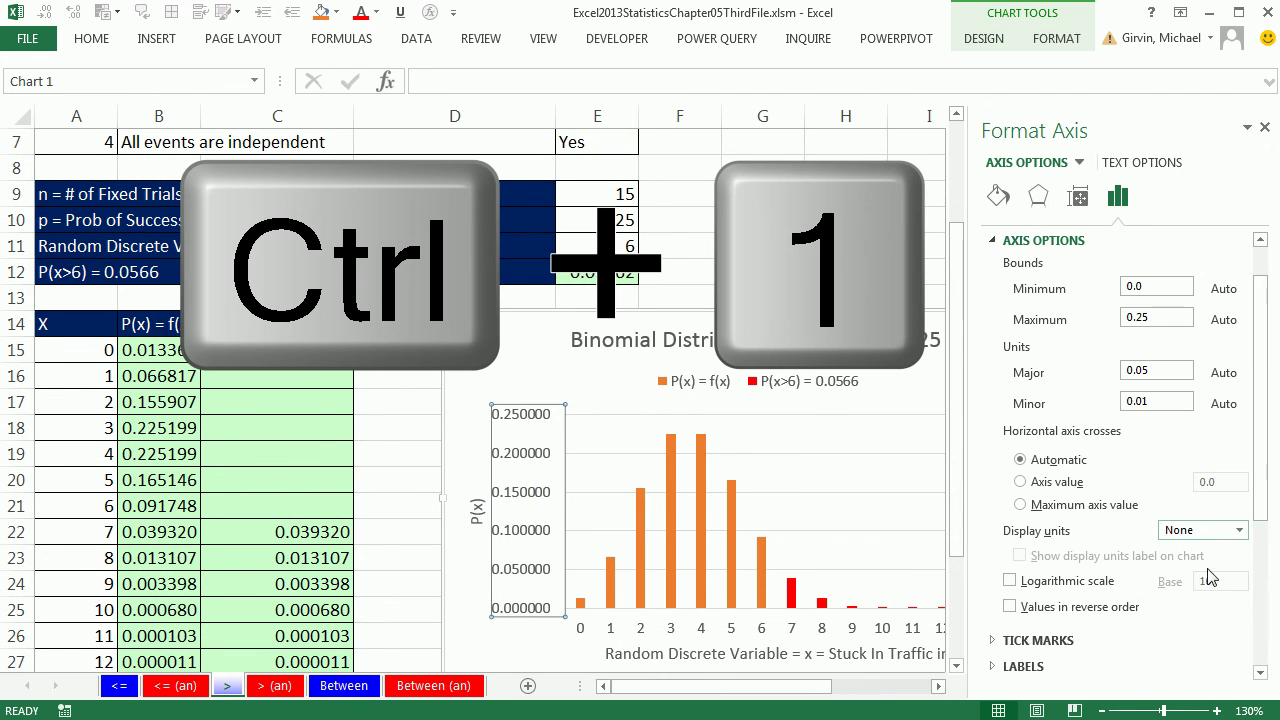
{"action": "left_click_drag", "start_coordinate": [1267, 470], "coordinate": [1240, 610]}
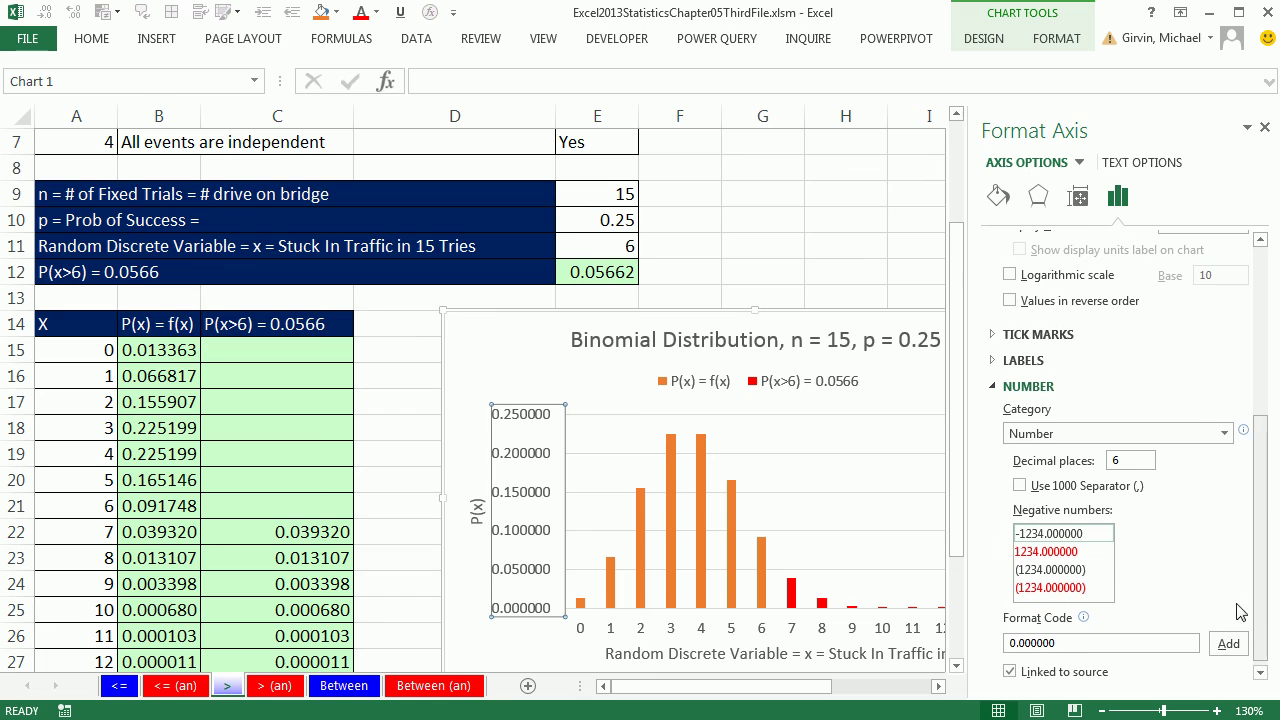
{"action": "left_click", "coordinate": [1123, 460]}
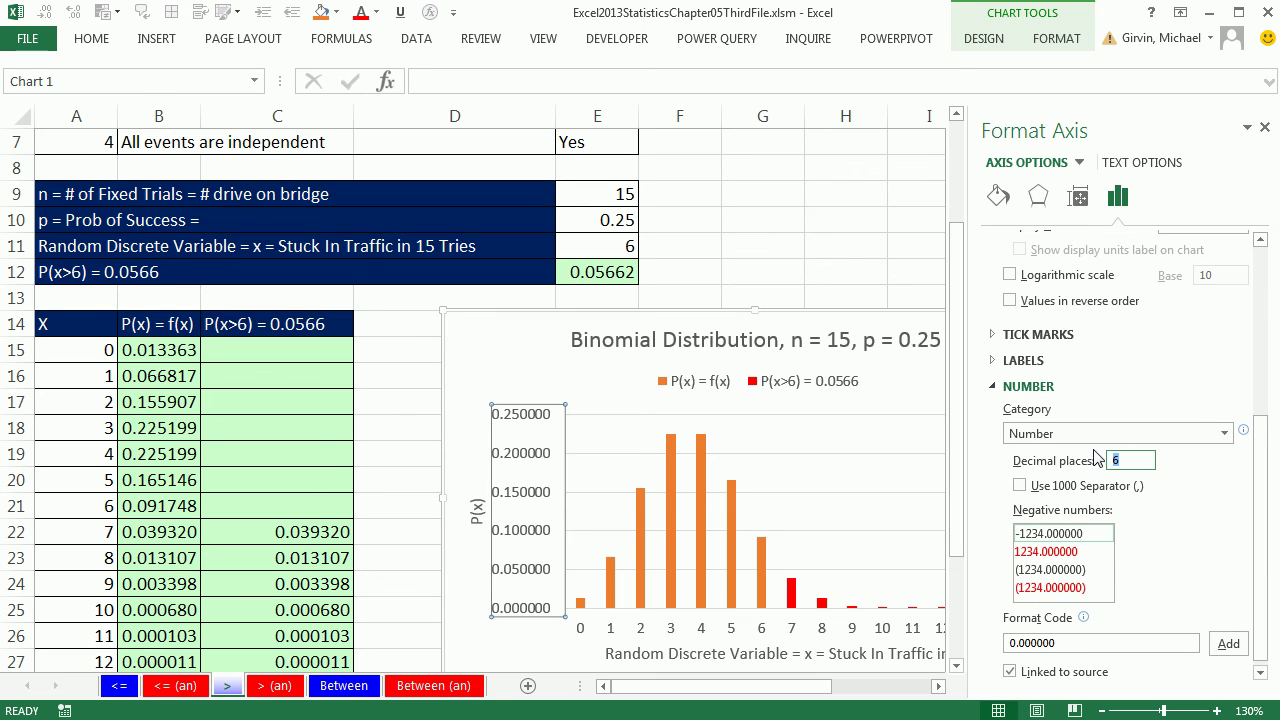
{"action": "type", "text": "2"}
{"action": "key", "text": "Return"}
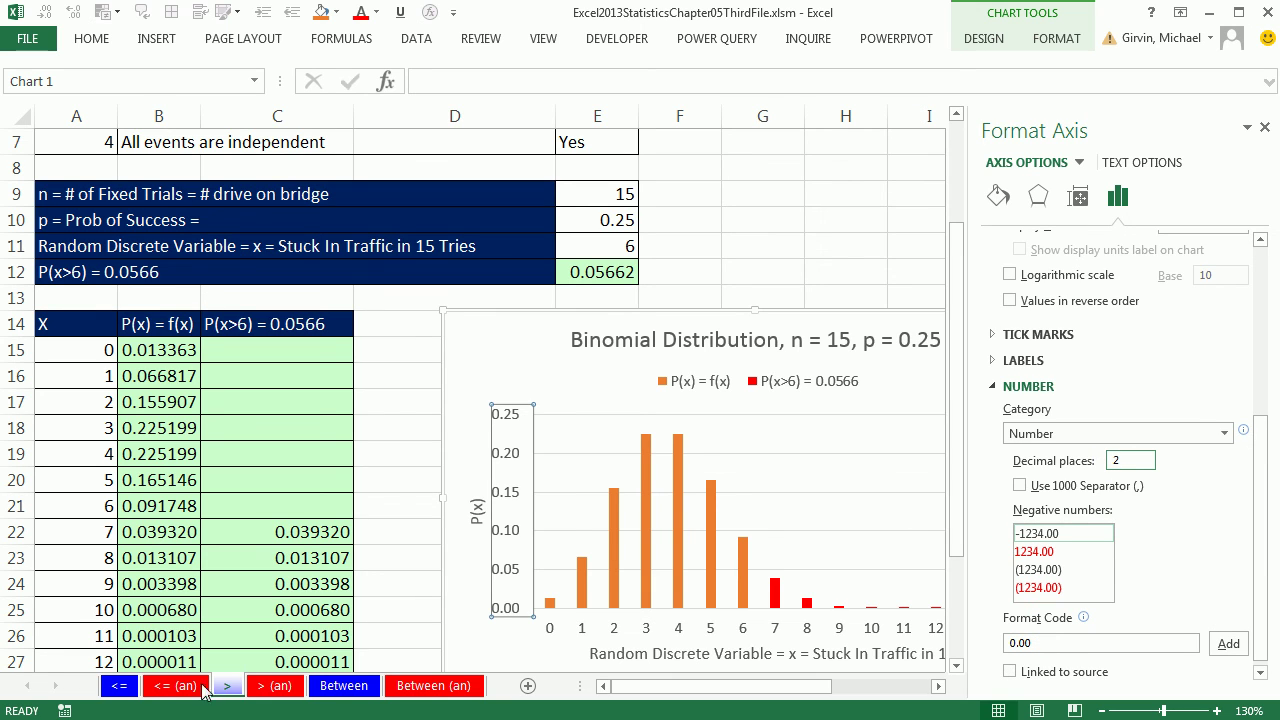
On the <= sheet, format the chart's vertical axis numbers with 2 decimal places
{"action": "left_click", "coordinate": [120, 686]}
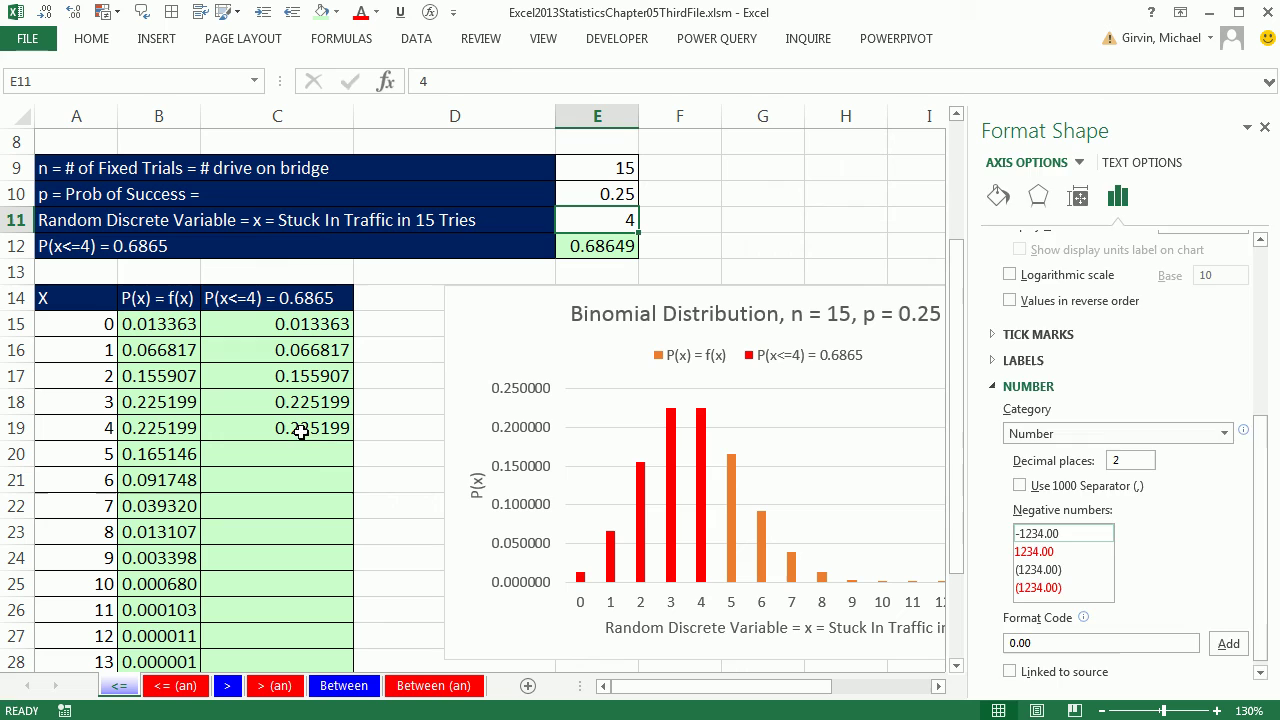
{"action": "left_click", "coordinate": [515, 397]}
{"action": "key", "text": "ctrl+1"}
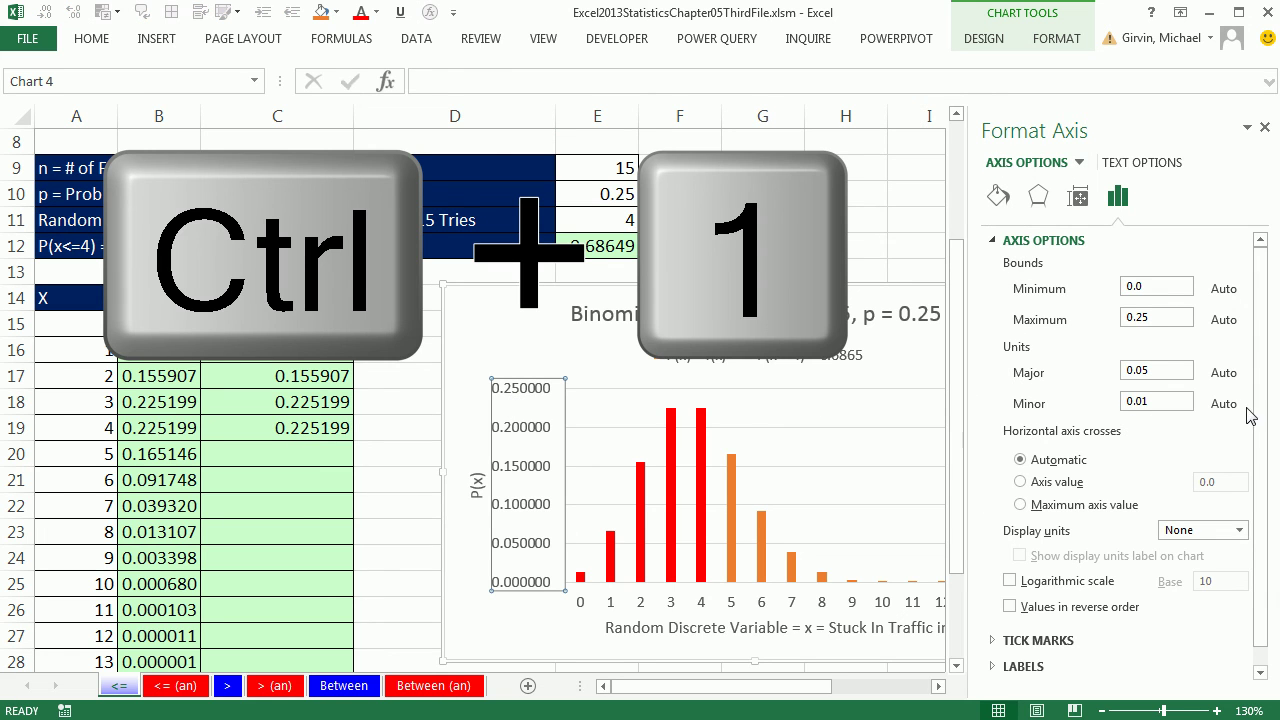
{"action": "scroll", "coordinate": [1248, 416], "scroll_direction": "down", "scroll_amount": 1}
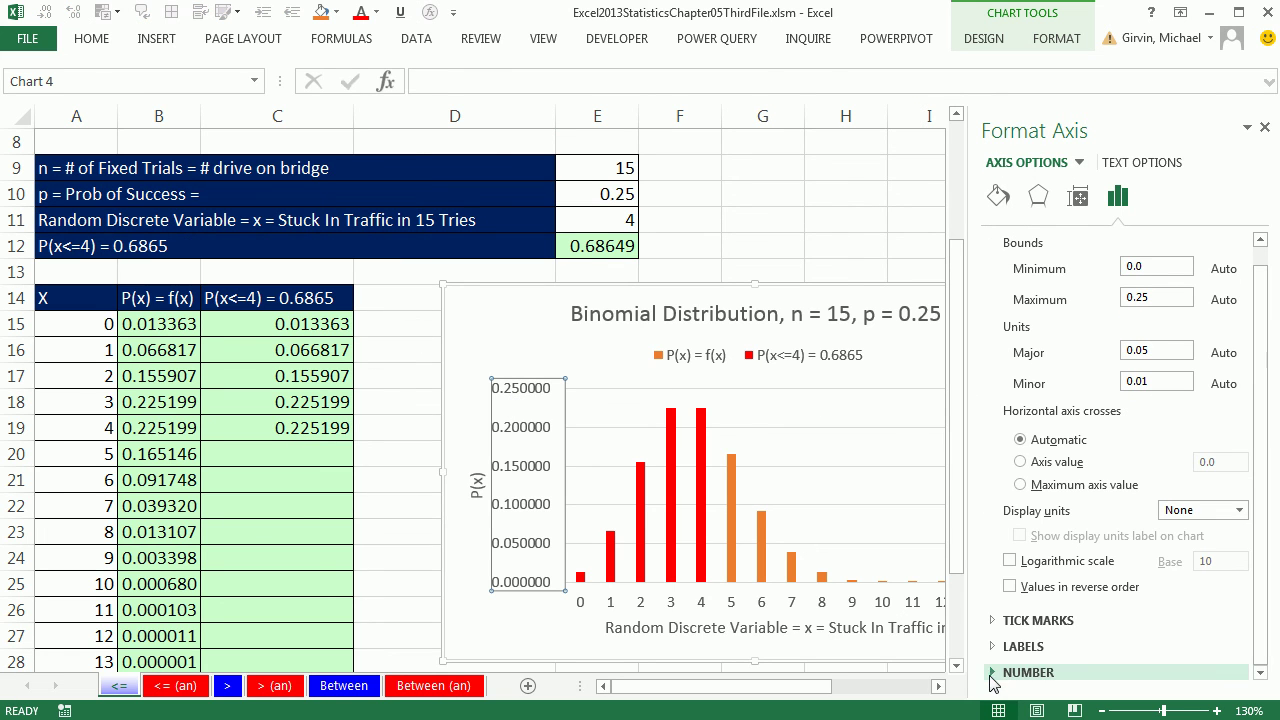
{"action": "left_click", "coordinate": [993, 672]}
{"action": "scroll", "coordinate": [1262, 500], "scroll_direction": "down", "scroll_amount": 3}
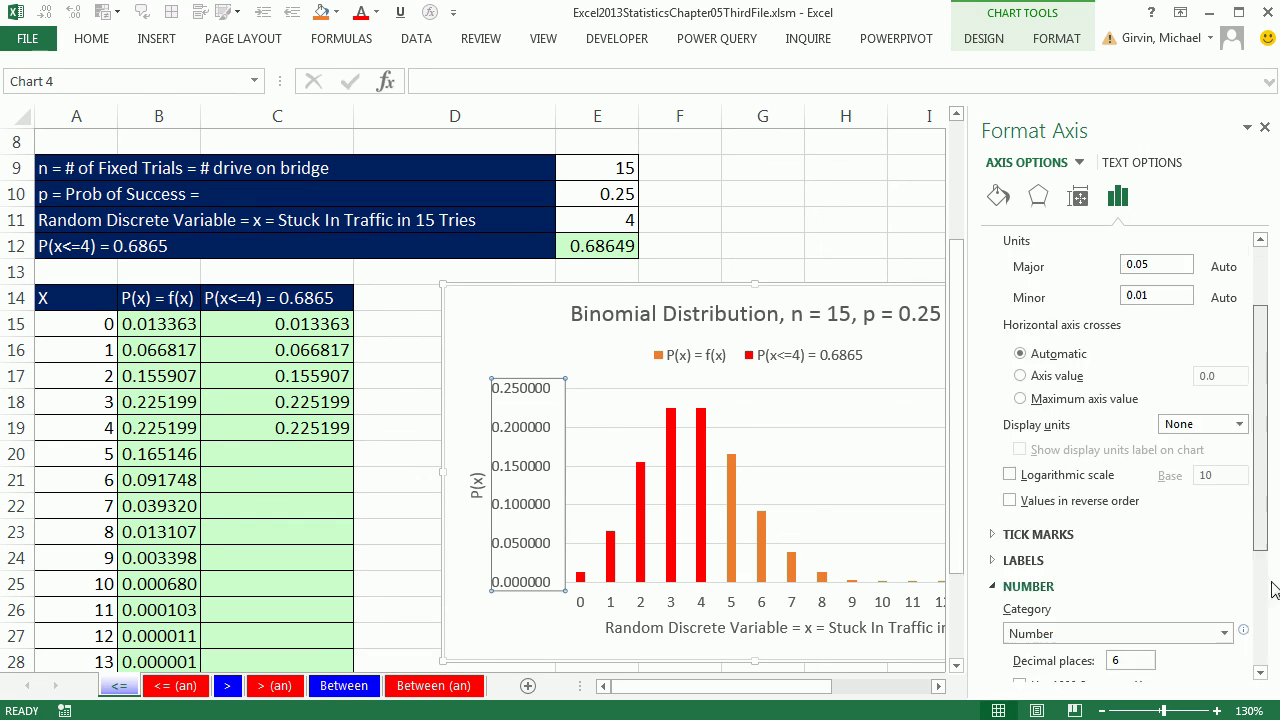
{"action": "scroll", "coordinate": [1272, 590], "scroll_direction": "down", "scroll_amount": 5}
{"action": "double_click", "coordinate": [1119, 456]}
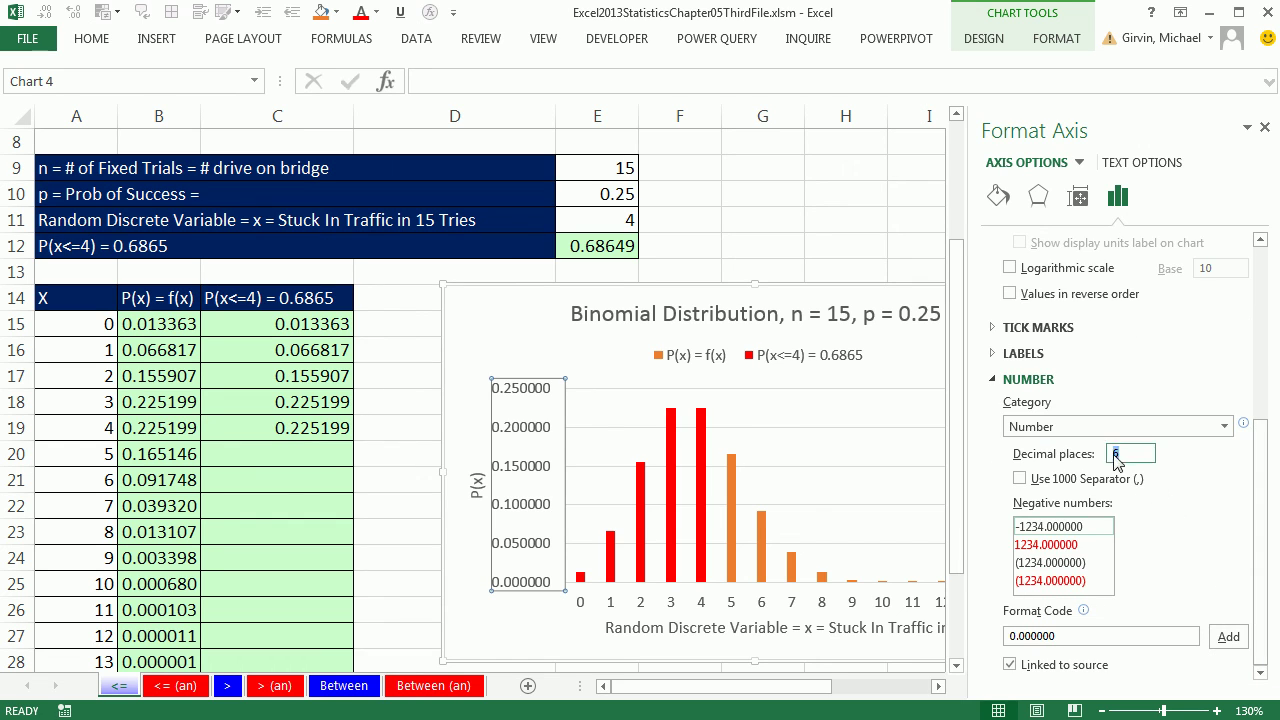
{"action": "type", "text": "2"}
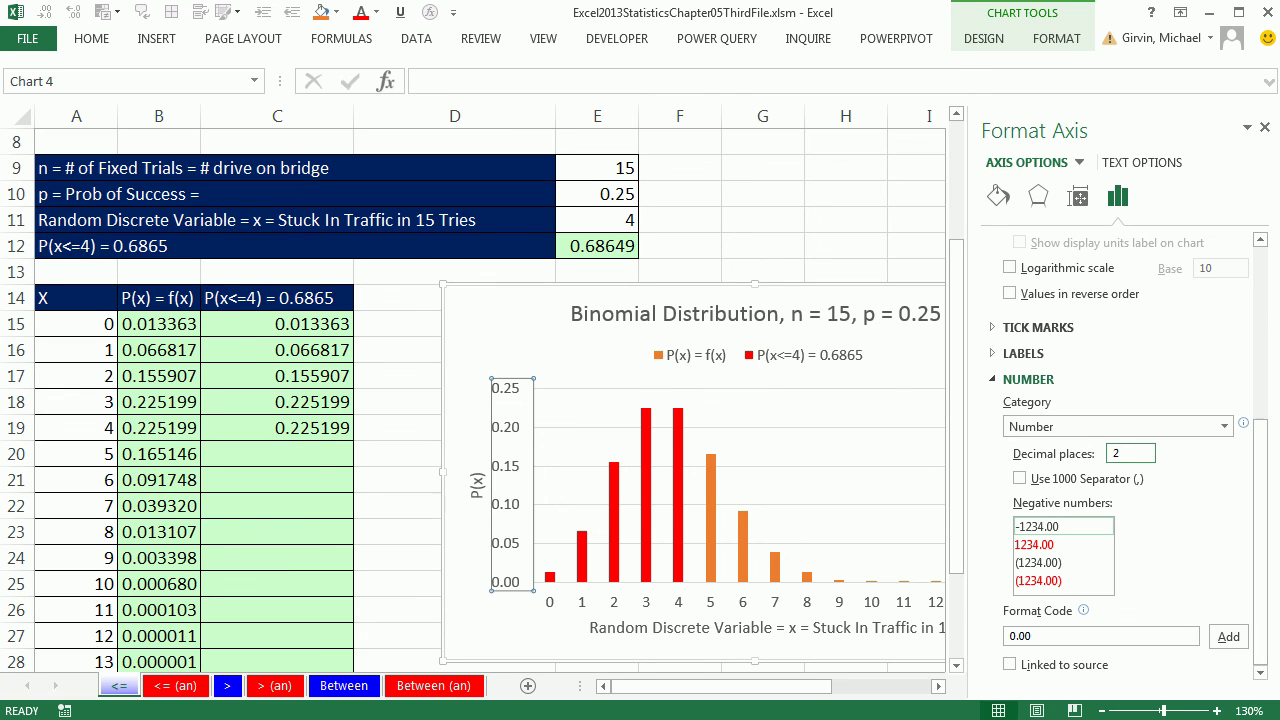
Close the axis formatting pane and inspect the series label formula in C14 and the IF formula in C15 on the <= sheet
{"action": "left_click", "coordinate": [1265, 128]}
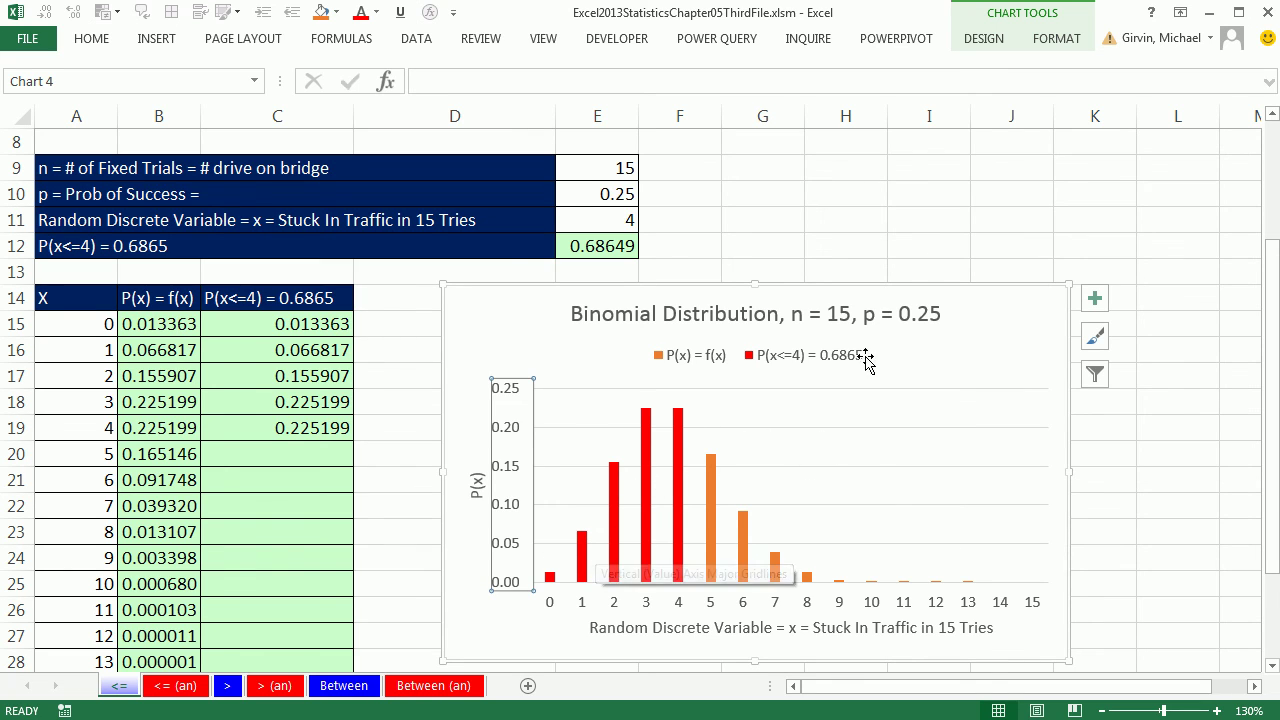
{"action": "double_click", "coordinate": [313, 300]}
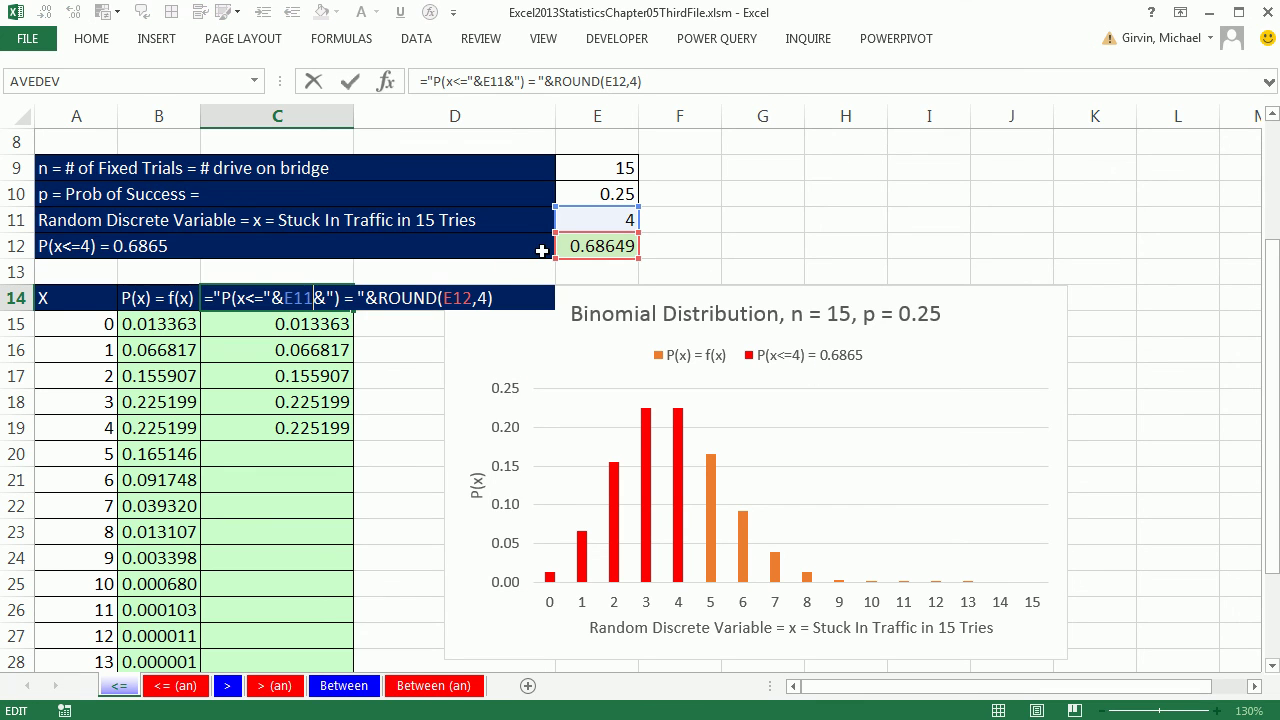
{"action": "key", "text": "Return"}
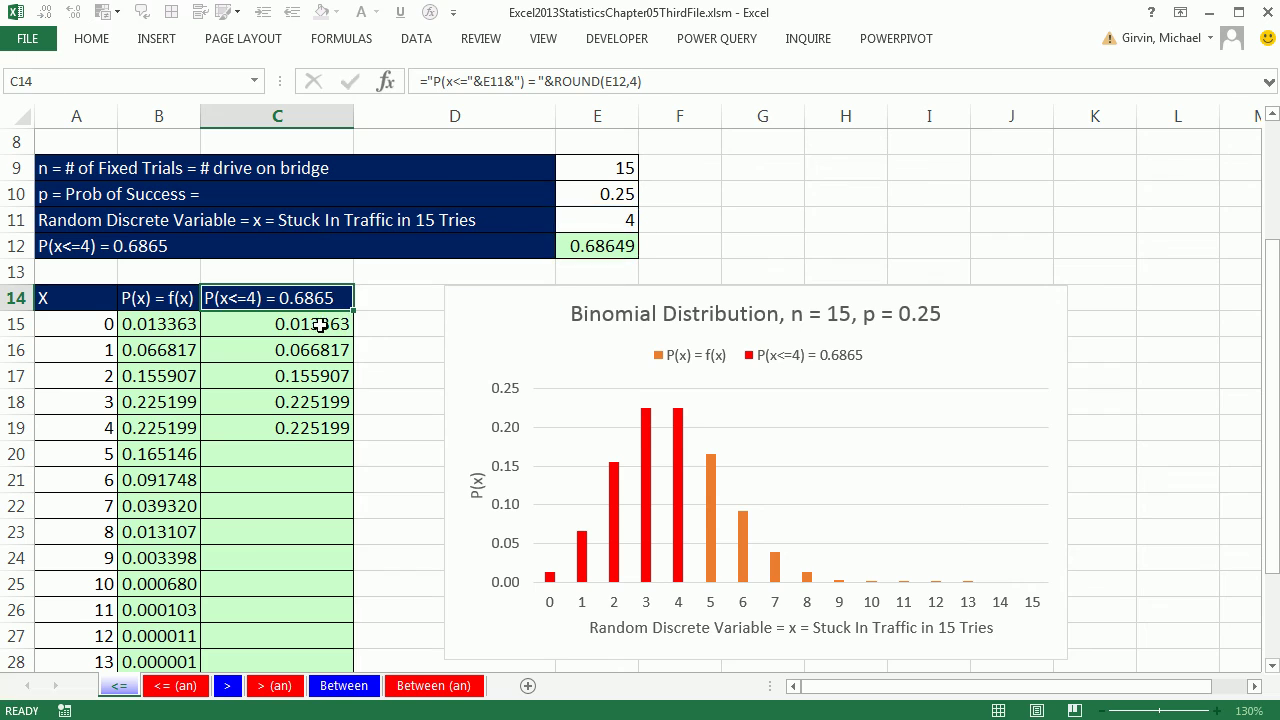
{"action": "key", "text": "F2"}
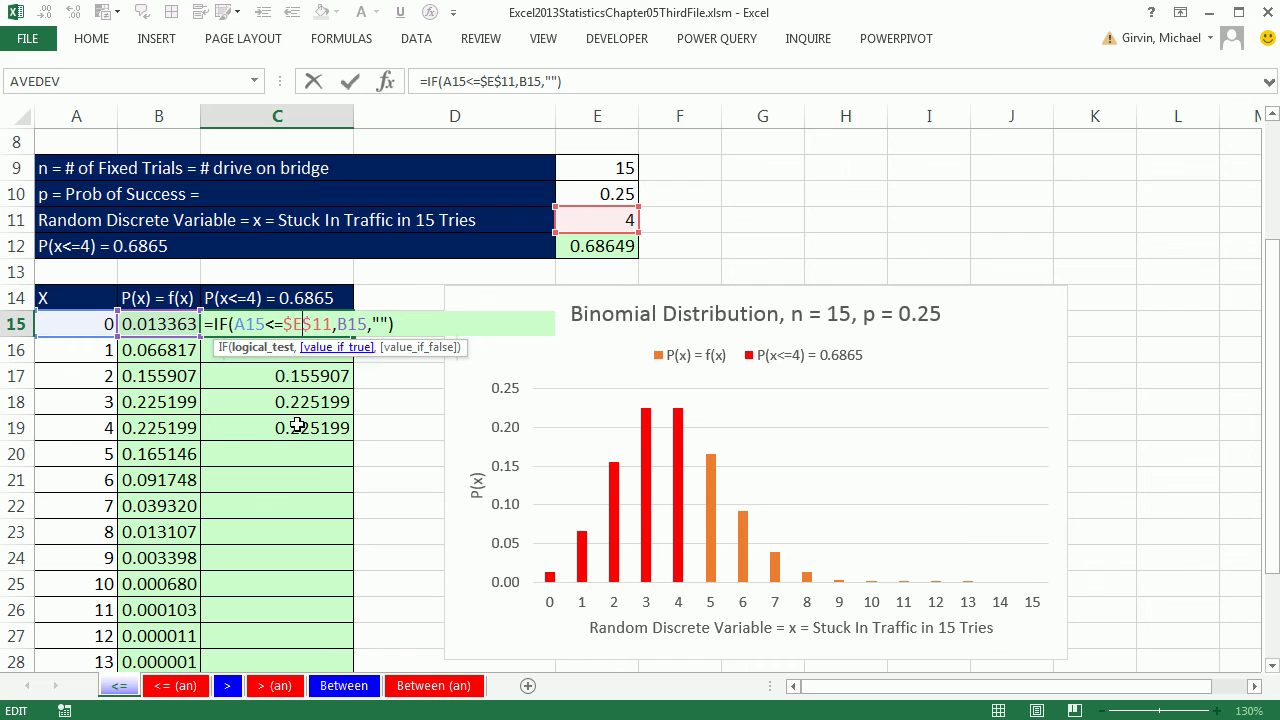
{"action": "key", "text": "Escape"}
Inspect the IF formula in C15 on the > sheet and the IF/AND formula in C16 on the Between sheet
{"action": "left_click", "coordinate": [227, 686]}
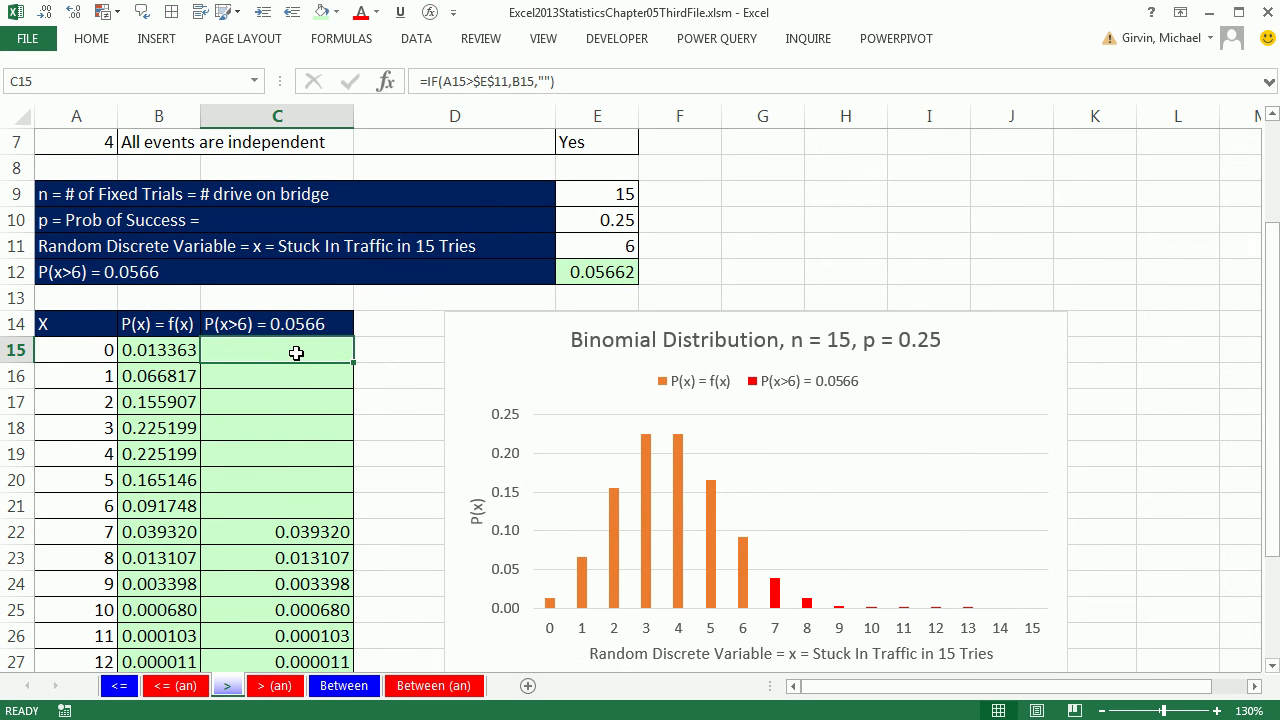
{"action": "double_click", "coordinate": [296, 353]}
{"action": "key", "text": "Escape"}
{"action": "left_click", "coordinate": [344, 686]}
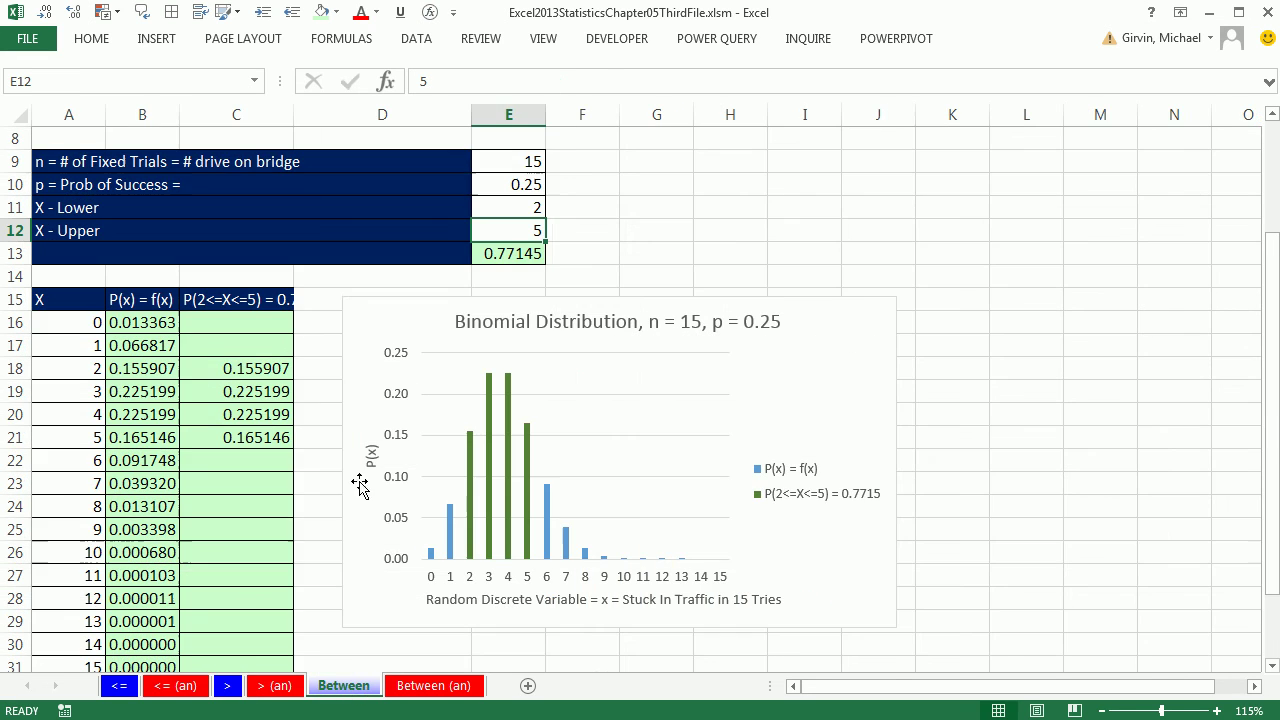
{"action": "double_click", "coordinate": [280, 330]}
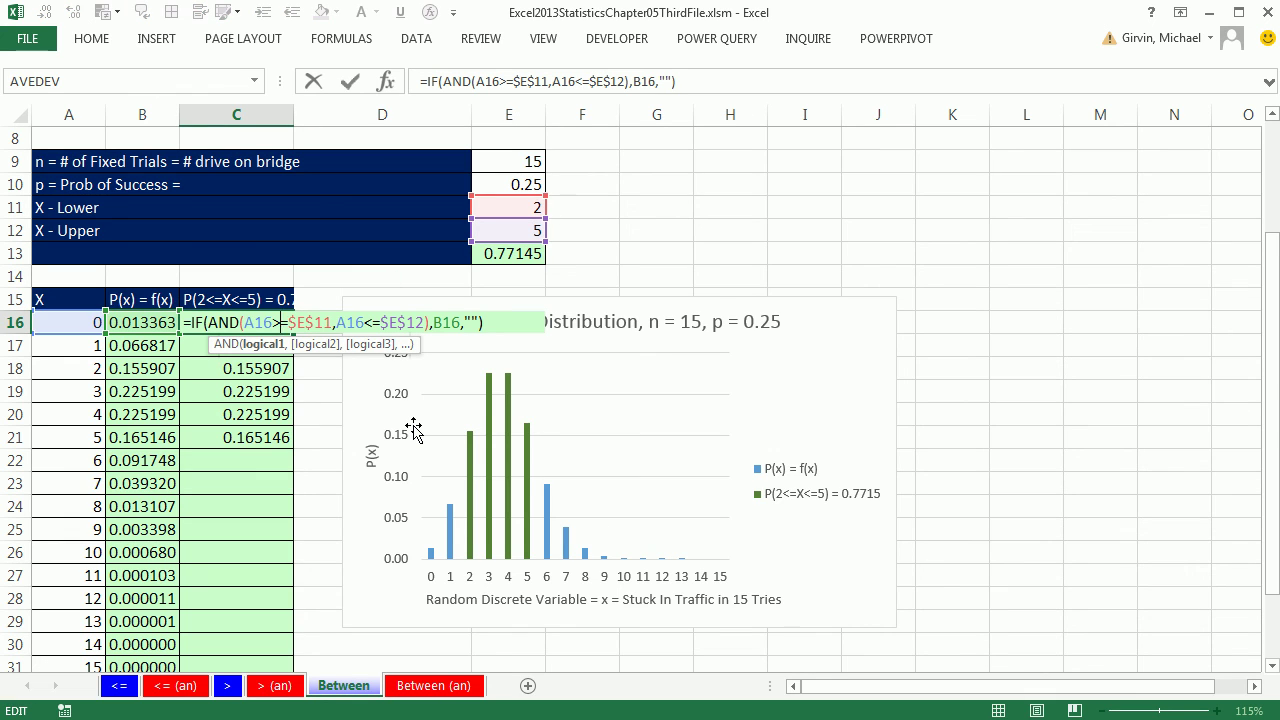
{"action": "key", "text": "Escape"}
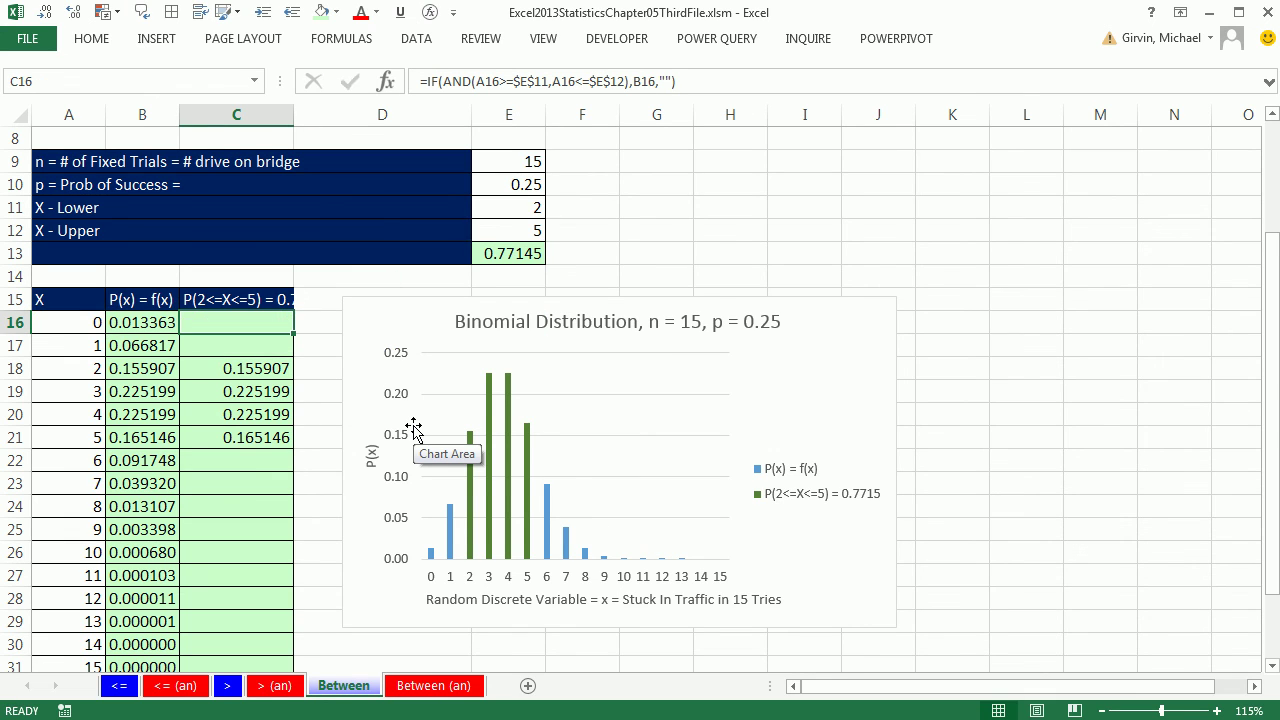